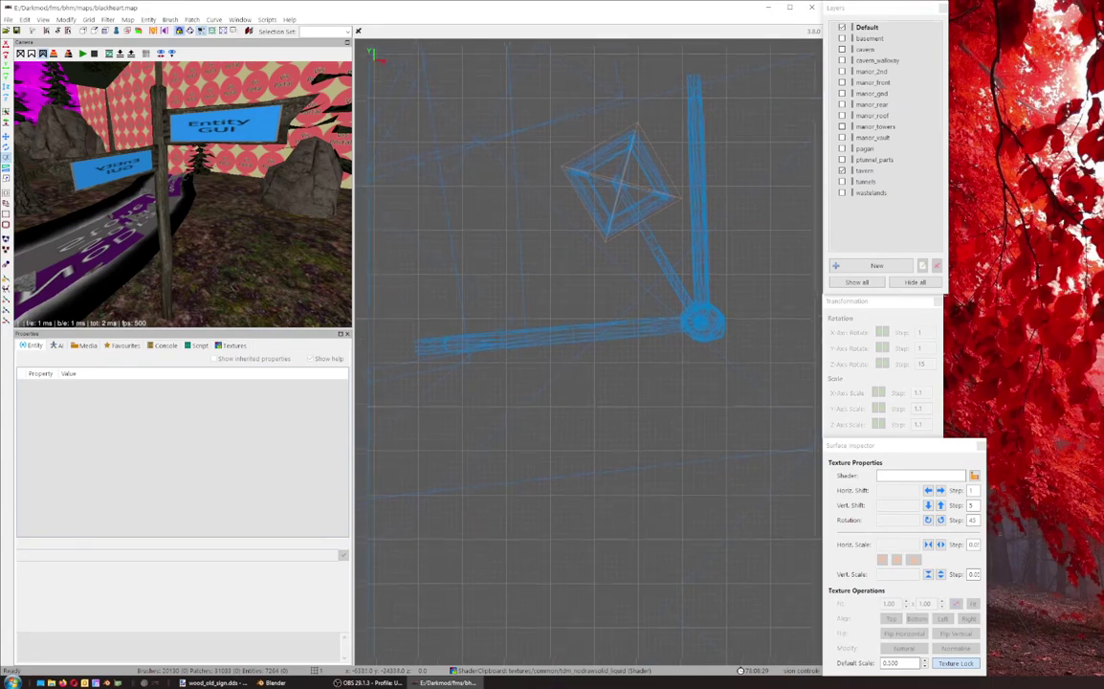
# Step: Isolate the double signpost by selecting it in the camera view, hiding everything else, and clearing the selection
pyautogui.scroll(-1, 570, 382)
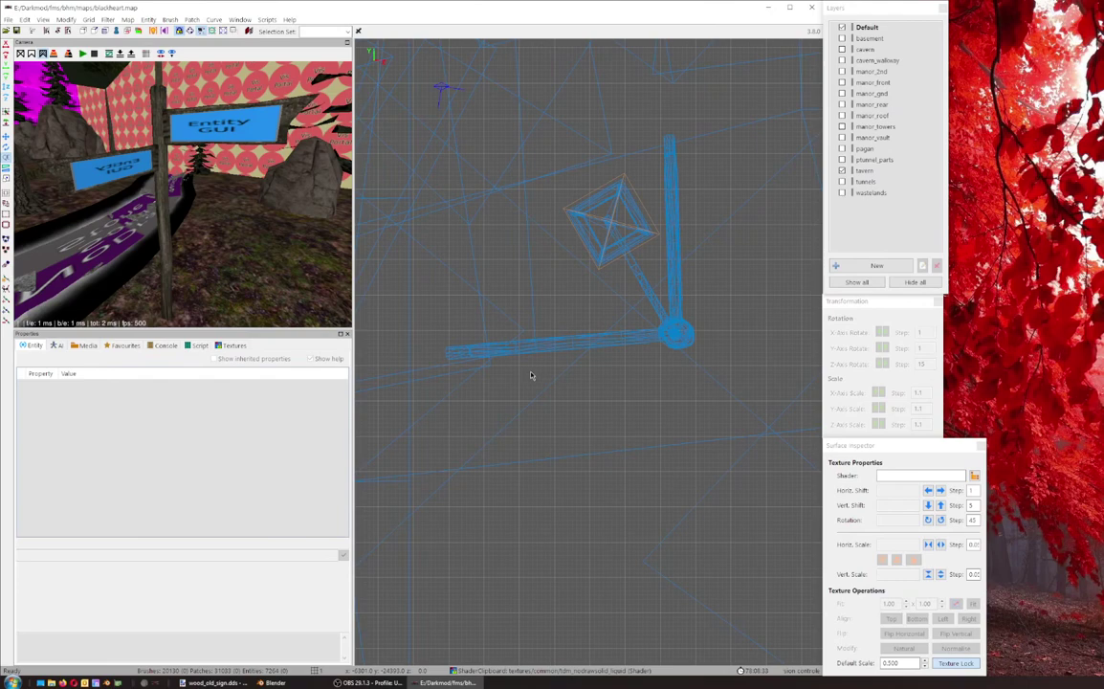
pyautogui.keyDown('shift'); pyautogui.click(292, 110); pyautogui.keyUp('shift')
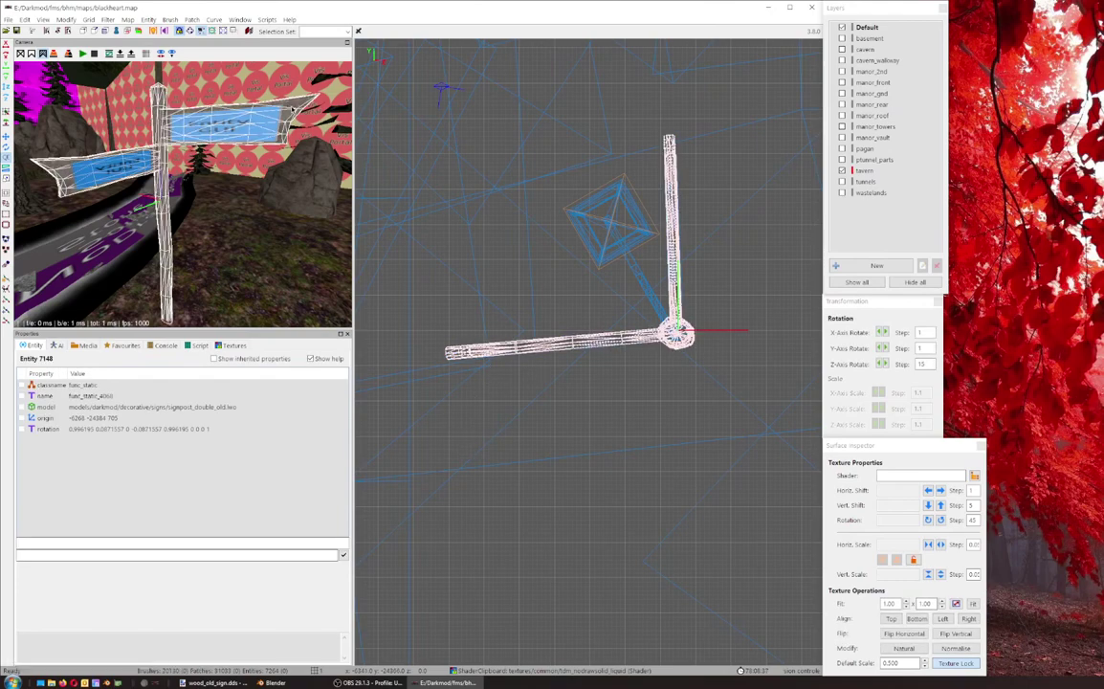
pyautogui.hotkey('shift', 'h')
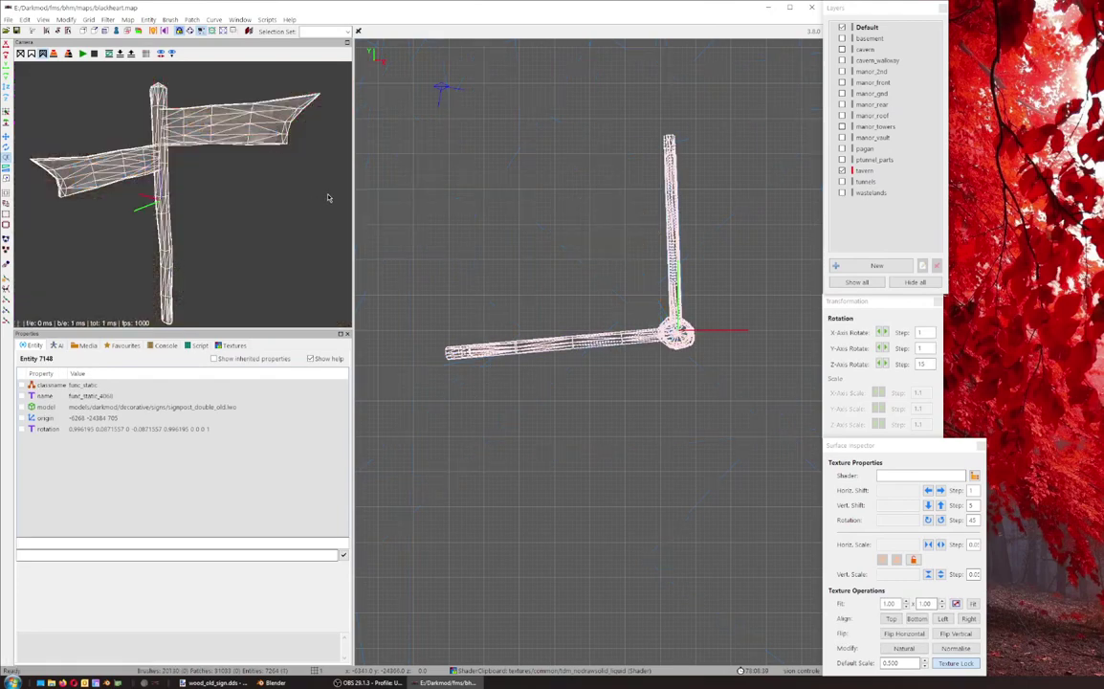
pyautogui.press('Escape')
# Step: Examine both boards and the post of the isolated signpost from several sides in the 3D view
pyautogui.rightClick(260, 181)
pyautogui.scroll(3, 181, 194)
pyautogui.scroll(-3, 182, 195)
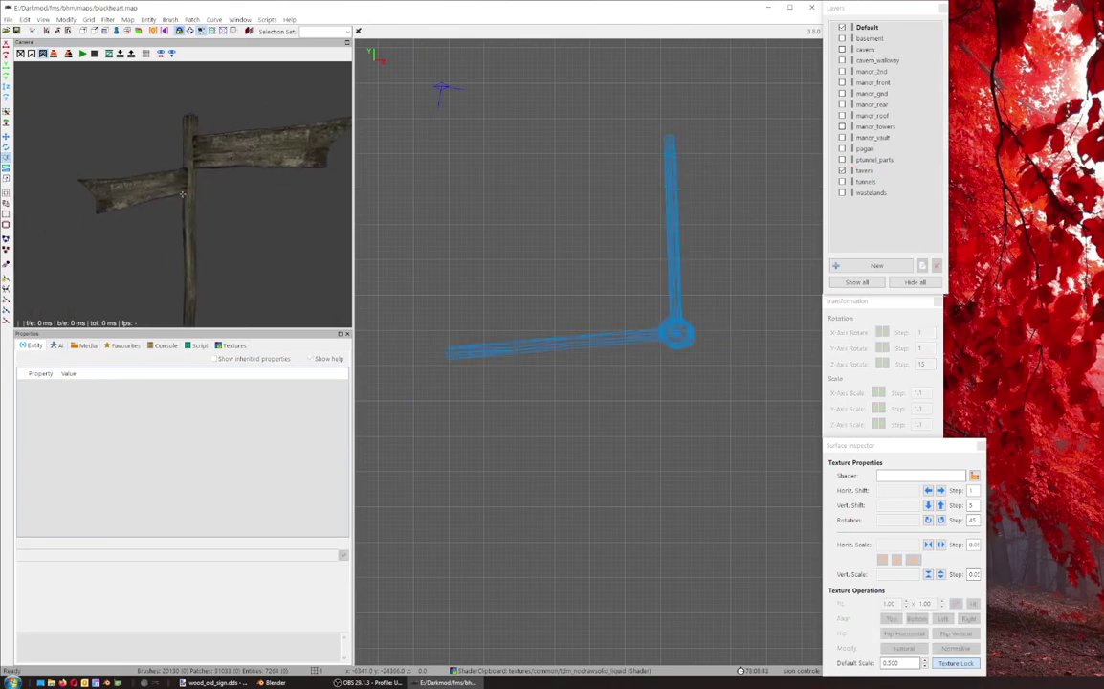
pyautogui.scroll(3, 182, 195)
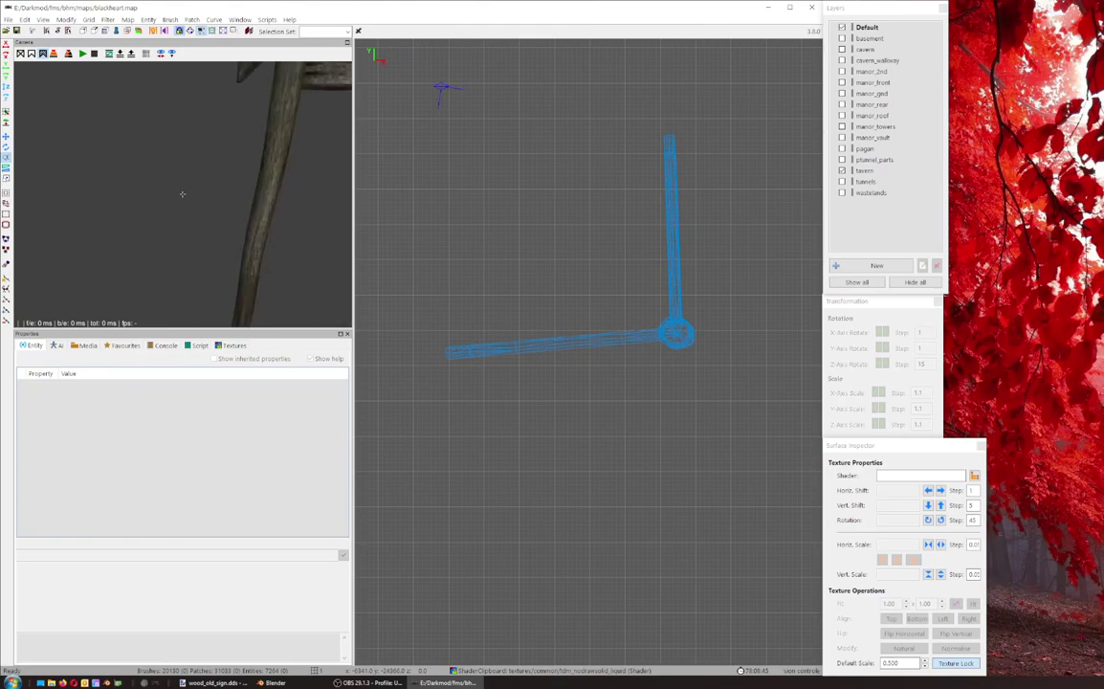
pyautogui.scroll(-4, 182, 194)
pyautogui.scroll(3, 182, 195)
pyautogui.scroll(-3, 182, 195)
pyautogui.scroll(3, 182, 194)
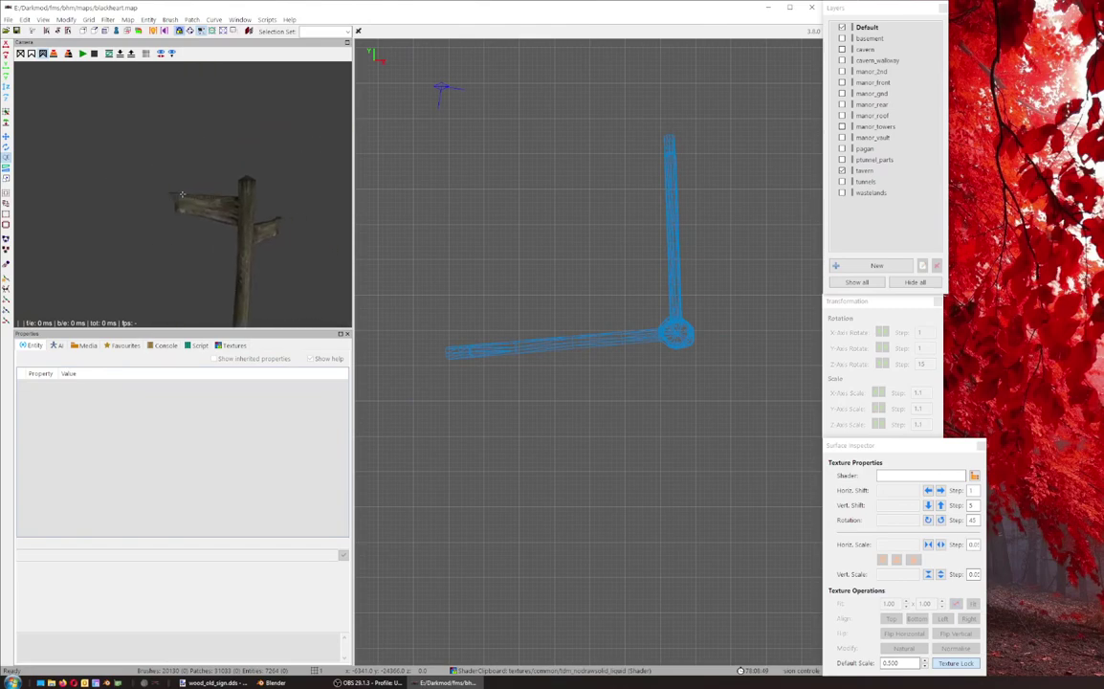
pyautogui.scroll(3, 182, 195)
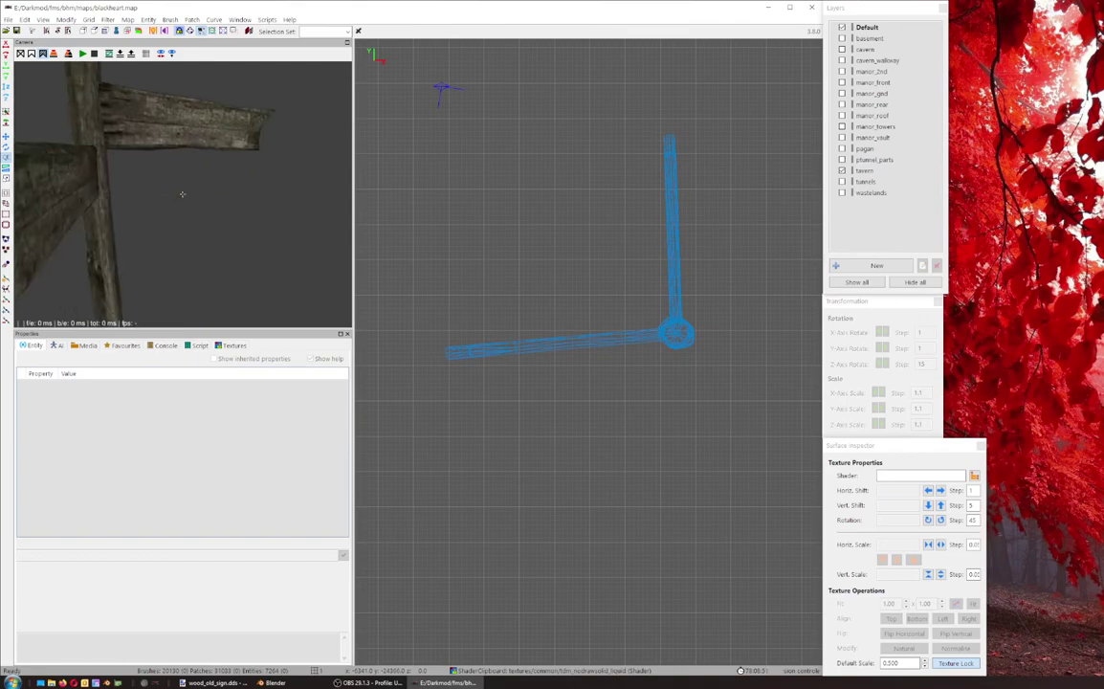
pyautogui.scroll(-4, 182, 195)
pyautogui.scroll(3, 181, 194)
pyautogui.rightClick(182, 194)
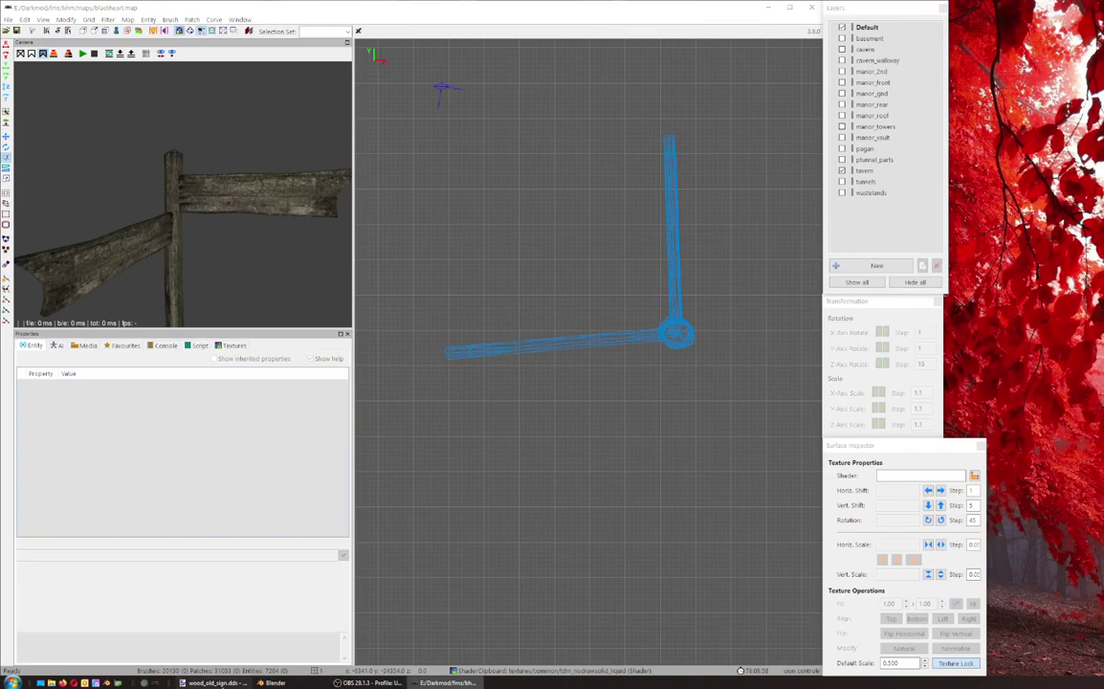
# Step: Switch to paint.net and rotate the wood_old_sign.dds texture 90° clockwise, and flip it vertically
pyautogui.hotkey('alt', 'Tab')
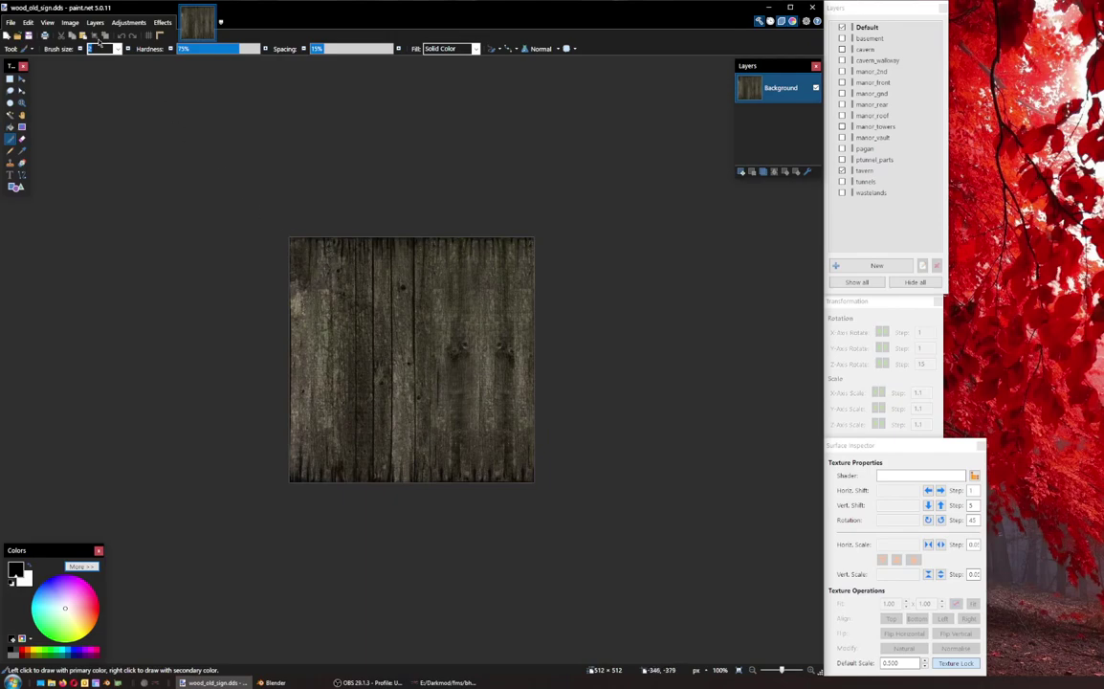
pyautogui.click(70, 22)
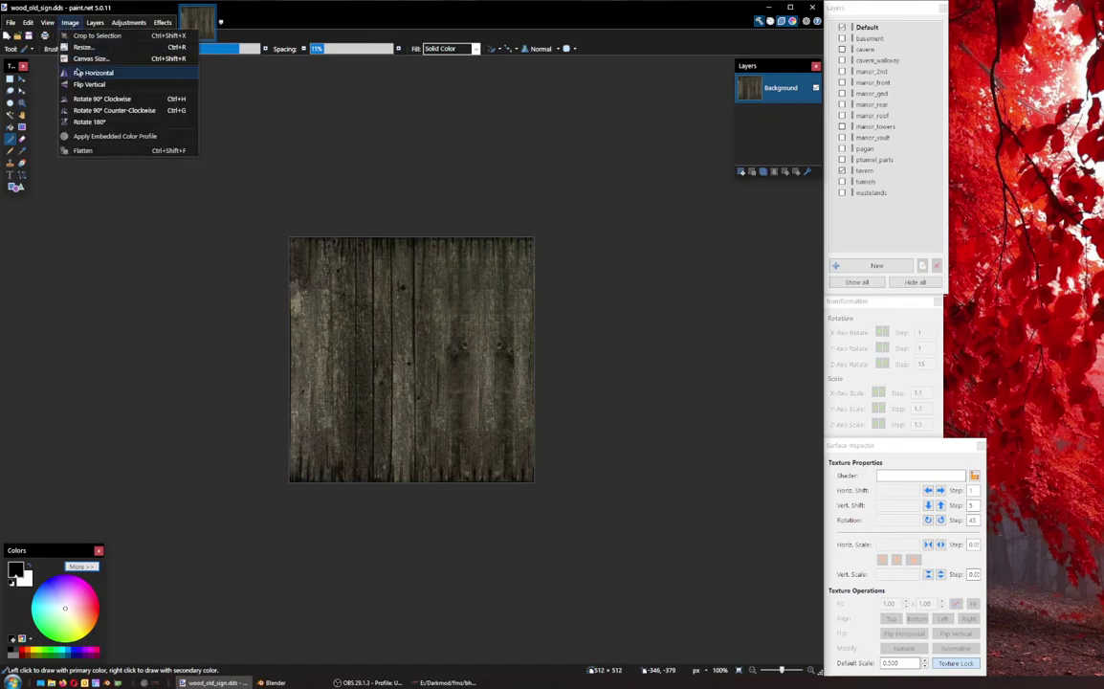
pyautogui.click(118, 100)
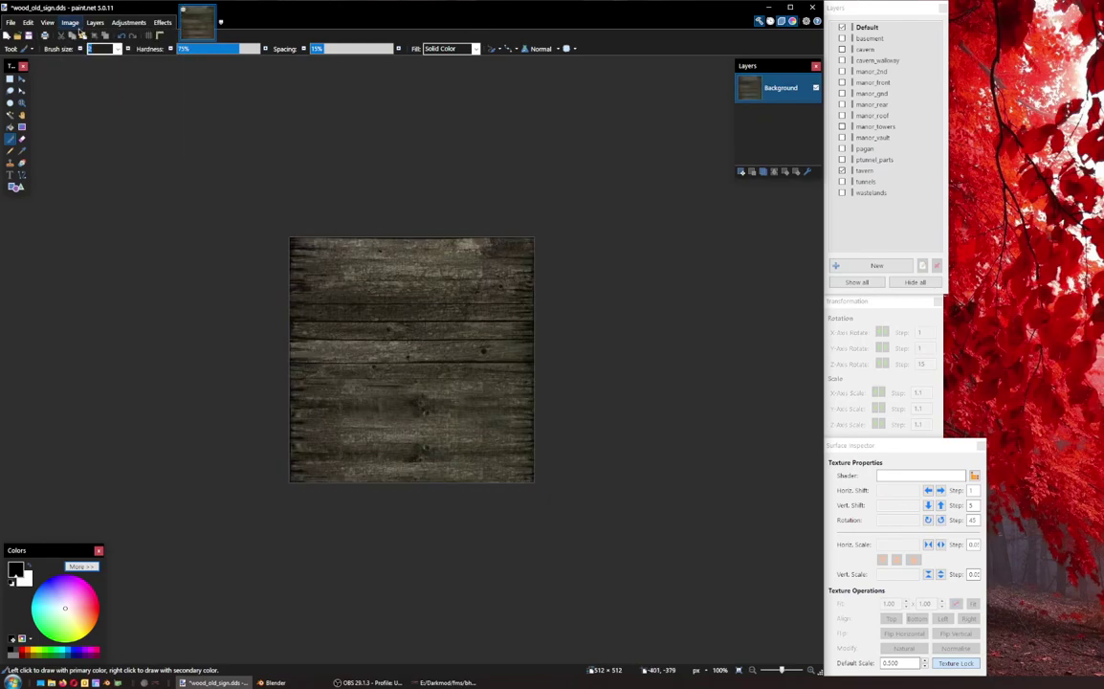
pyautogui.click(72, 22)
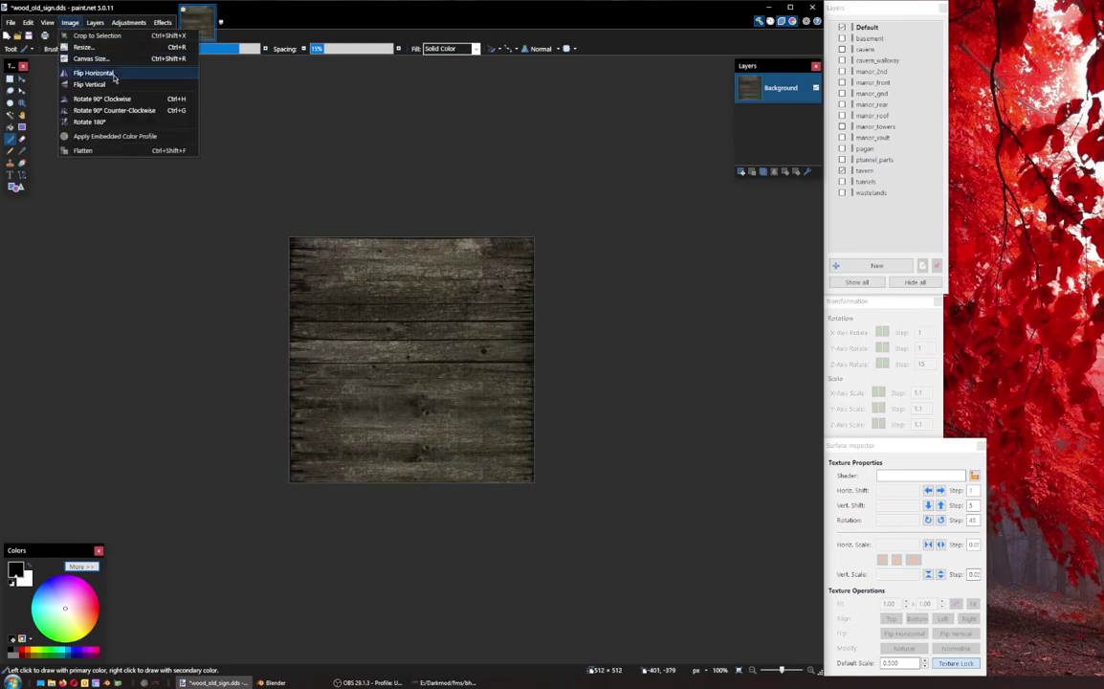
pyautogui.click(116, 84)
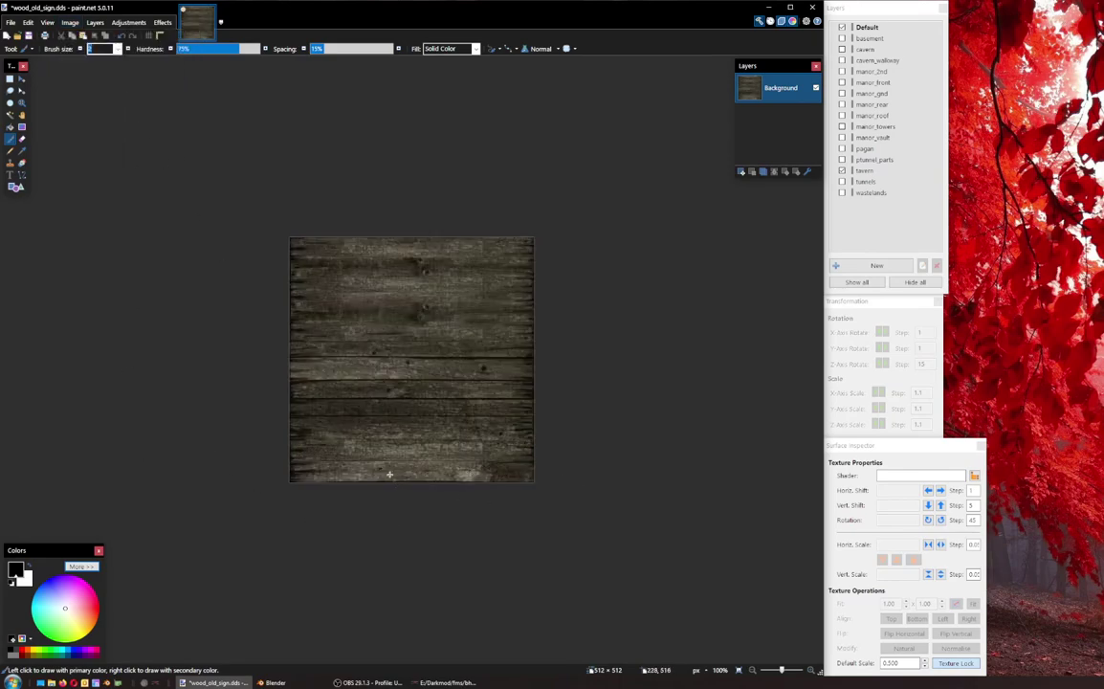
# Step: Return to DarkRadiant and change the signpost entity's model to signpost_single_old.lwo
pyautogui.click(445, 683)
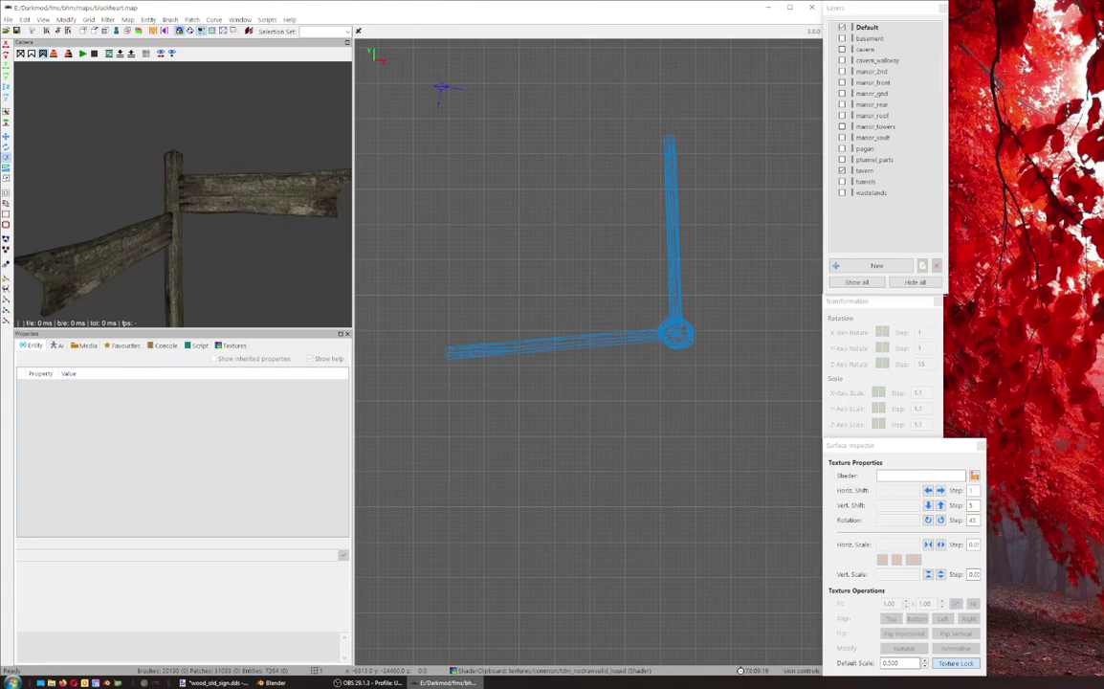
pyautogui.keyDown('shift'); pyautogui.click(228, 198); pyautogui.keyUp('shift')
pyautogui.click(190, 416)
pyautogui.click(195, 409)
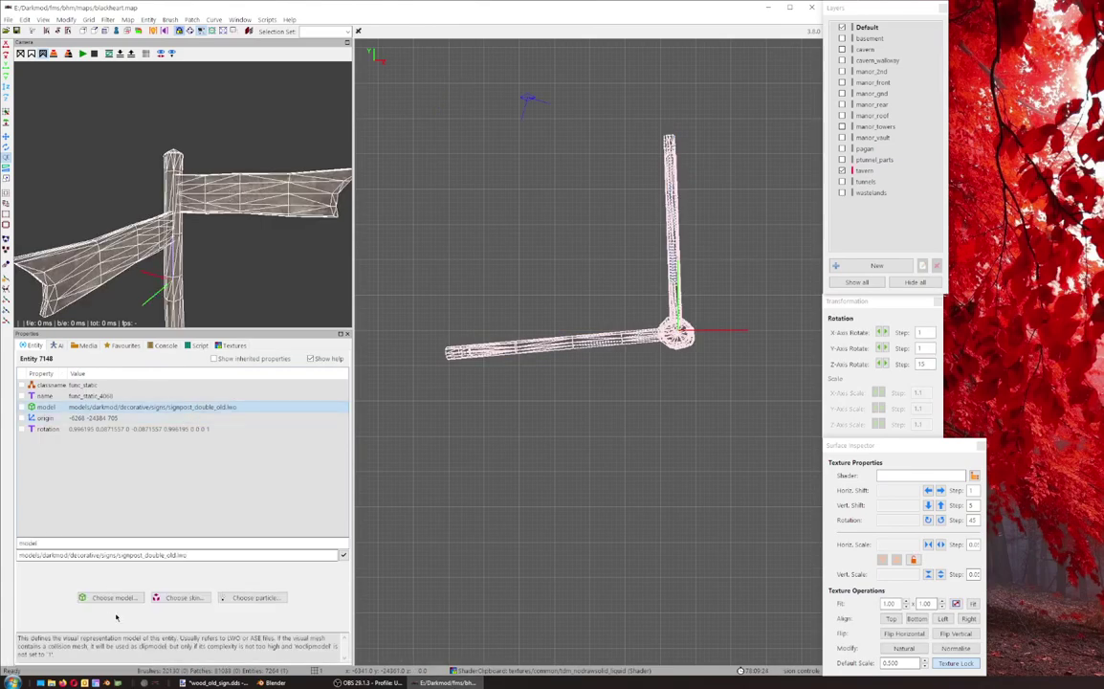
pyautogui.click(112, 597)
pyautogui.click(206, 422)
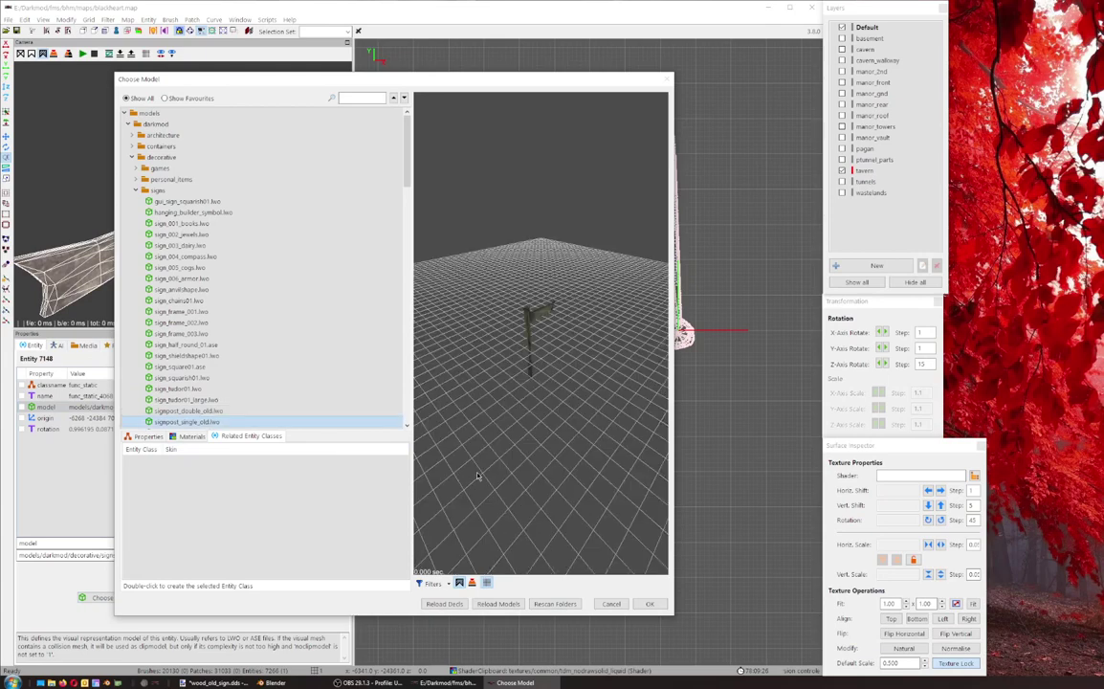
pyautogui.click(649, 604)
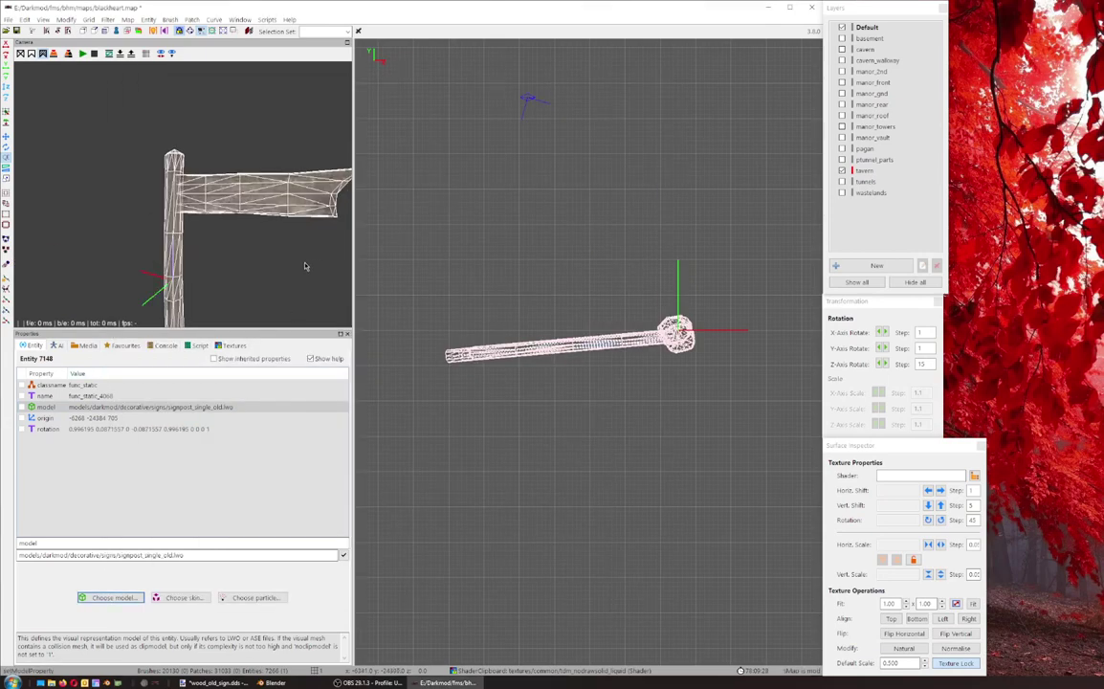
pyautogui.press('Escape')
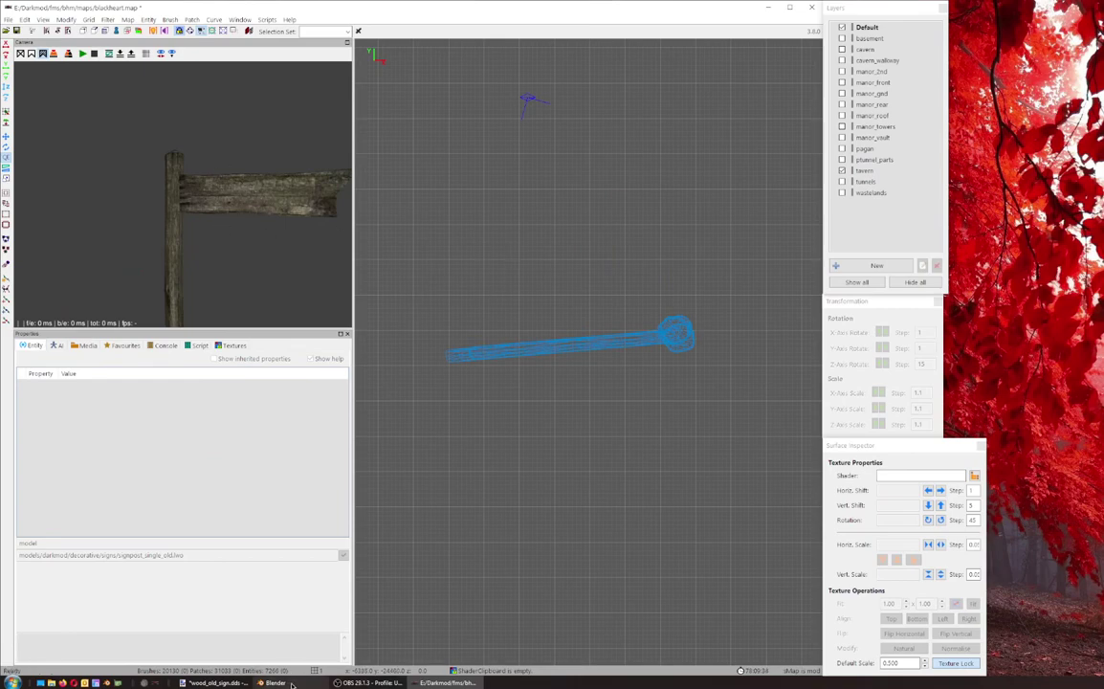
# Step: Switch to Blender and select all faces of the signpost's lower board by growing the selection from one face
pyautogui.hotkey('alt', 'Tab')
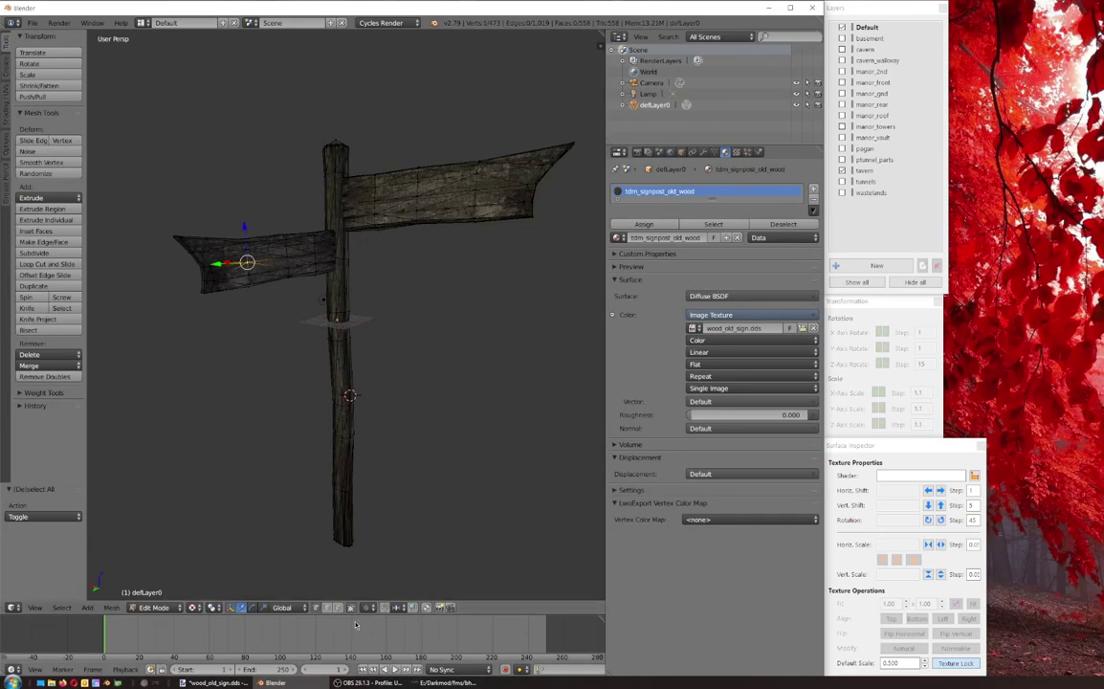
pyautogui.rightClick(266, 261)
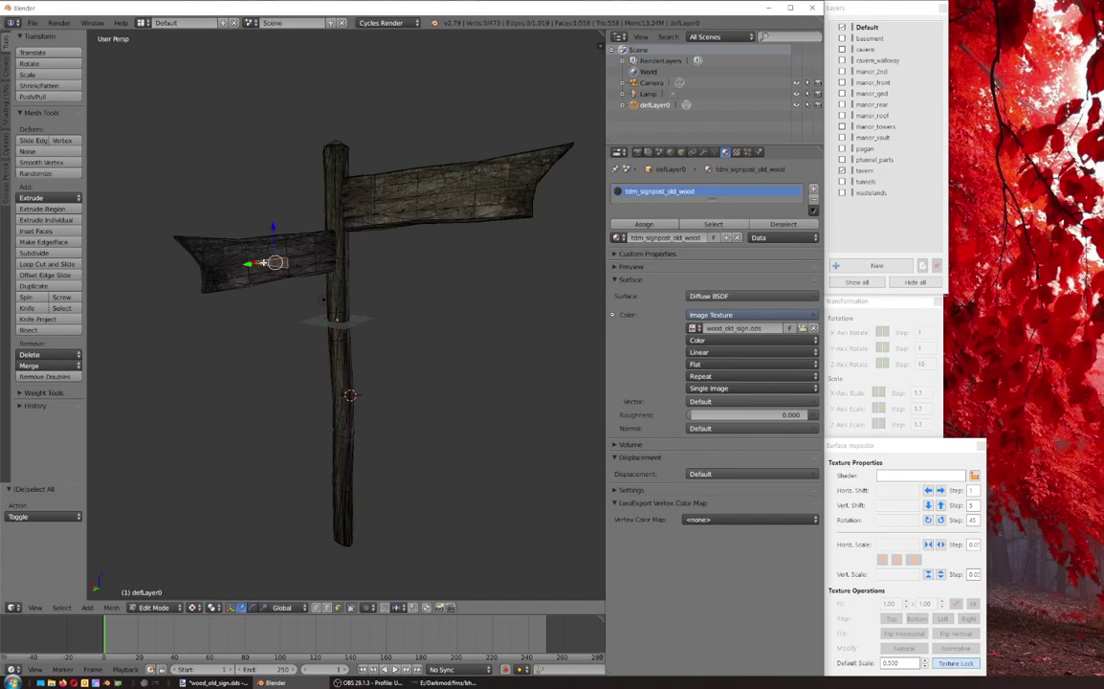
pyautogui.press('x')
pyautogui.press('Escape')
pyautogui.press('ctrl+KP_Add')
pyautogui.press('ctrl+KP_Add')
pyautogui.press('ctrl+KP_Add')
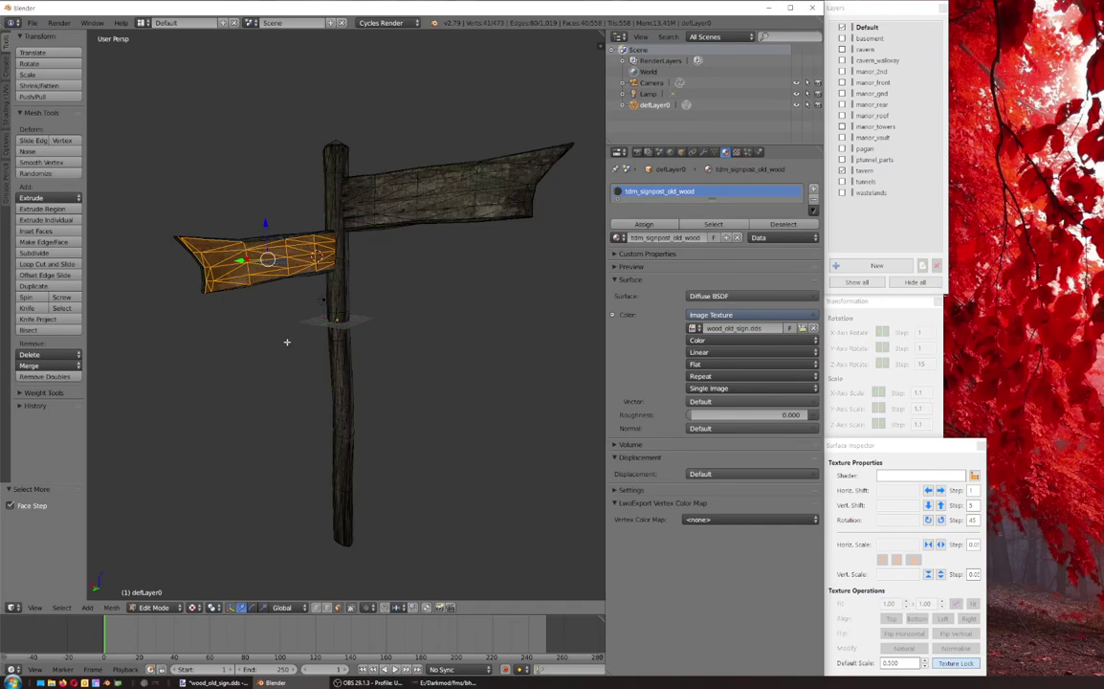
pyautogui.press('r')
pyautogui.click(200, 366)
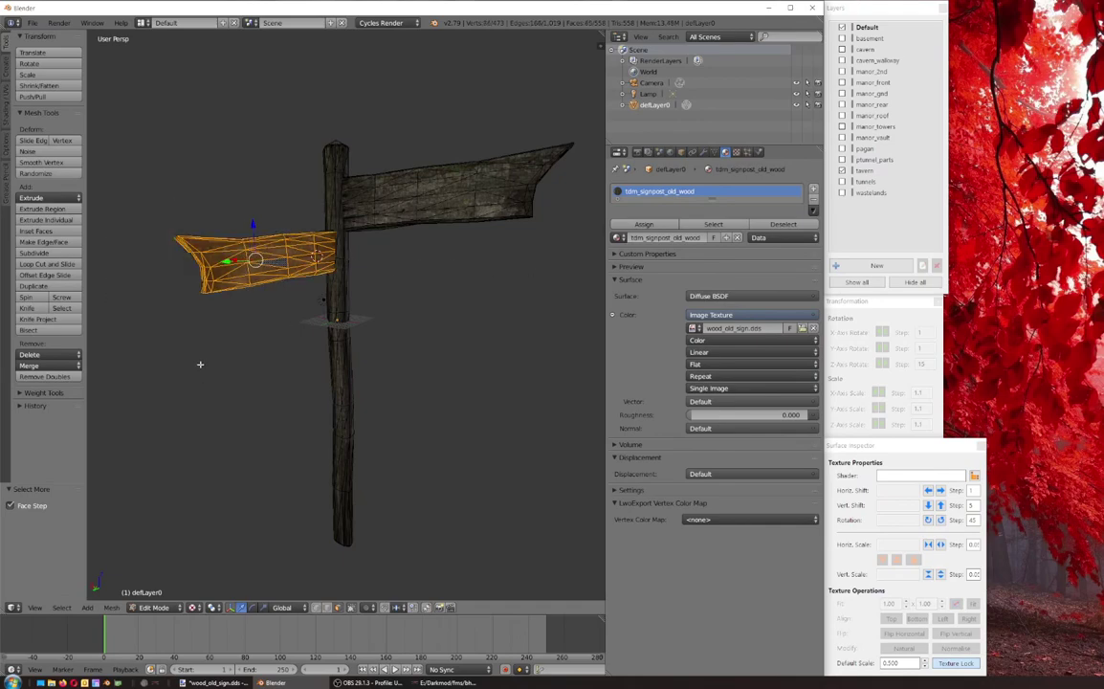
pyautogui.hotkey('ctrl', 'z')
pyautogui.moveTo(182, 276)
pyautogui.mouseDown(button='middle')
pyautogui.moveTo(308, 304)
pyautogui.moveTo(165, 292)
pyautogui.mouseUp(button='middle')
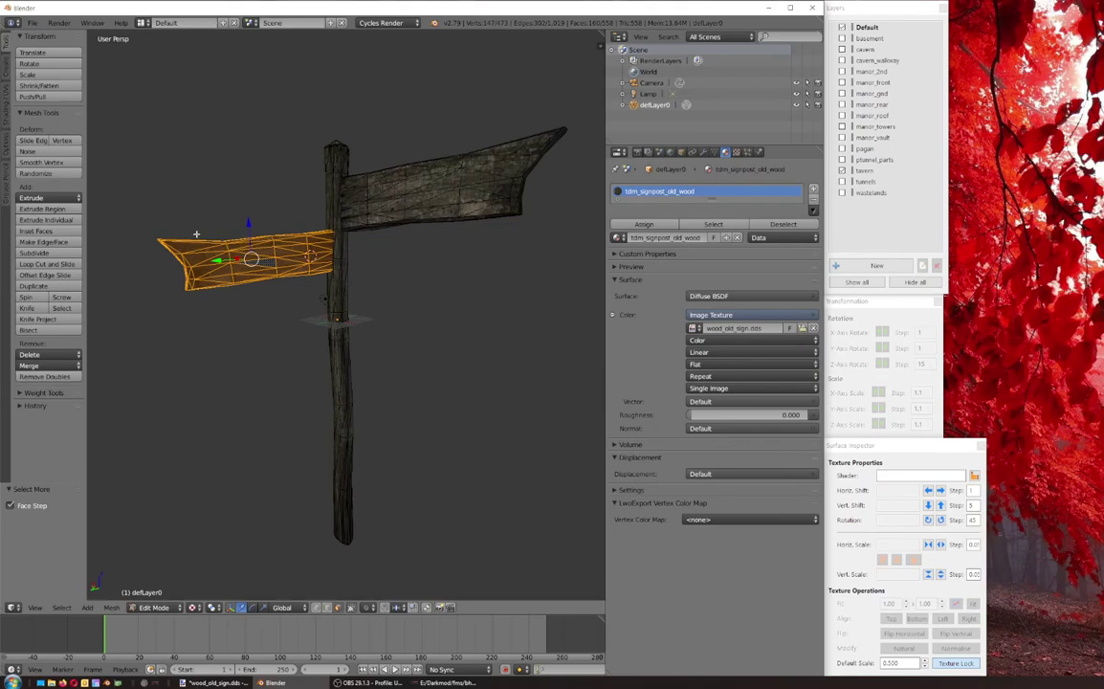
# Step: Invert the selection and delete the faces of the post and the upper board, keeping only the lower board
pyautogui.click(112, 608)
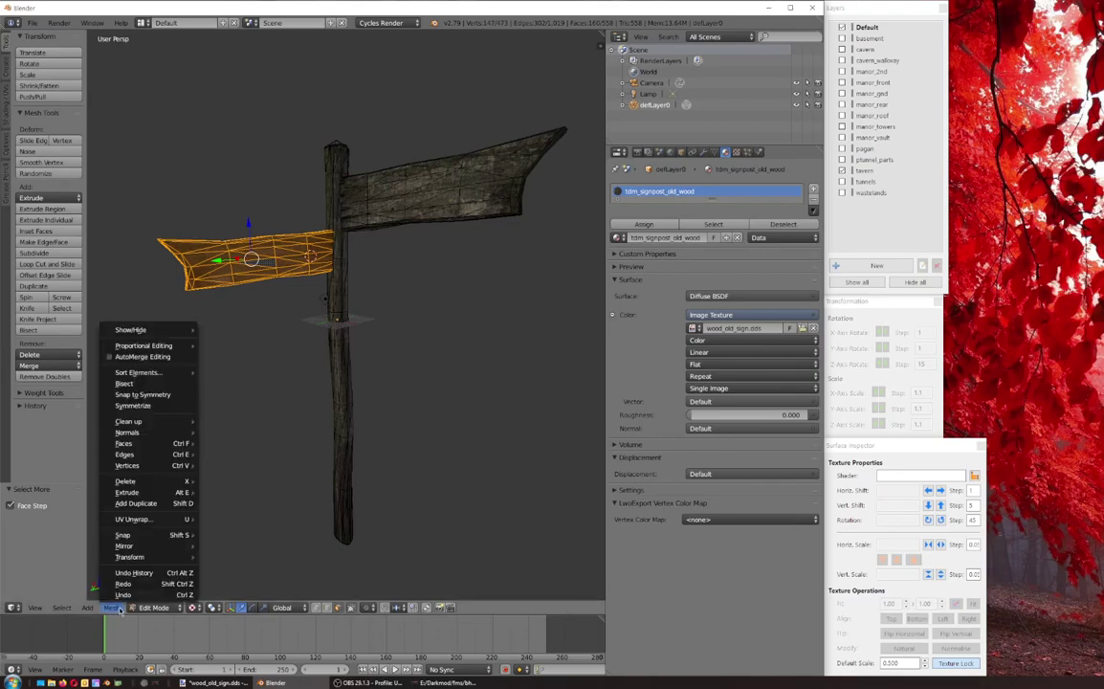
pyautogui.click(60, 609)
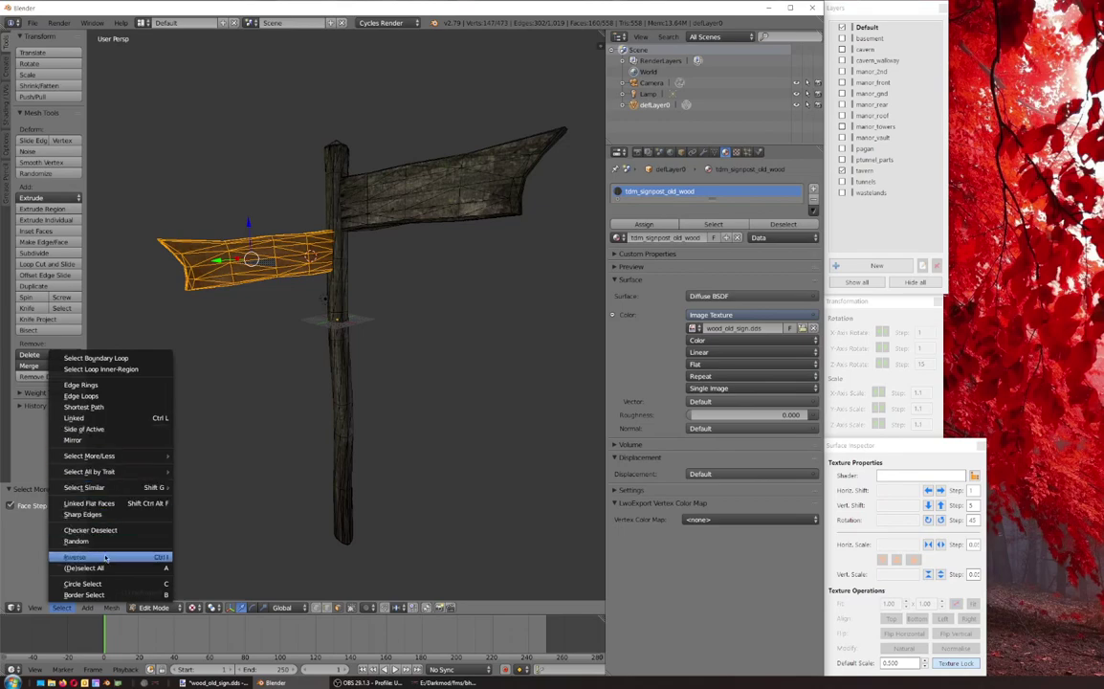
pyautogui.click(106, 557)
pyautogui.press('x')
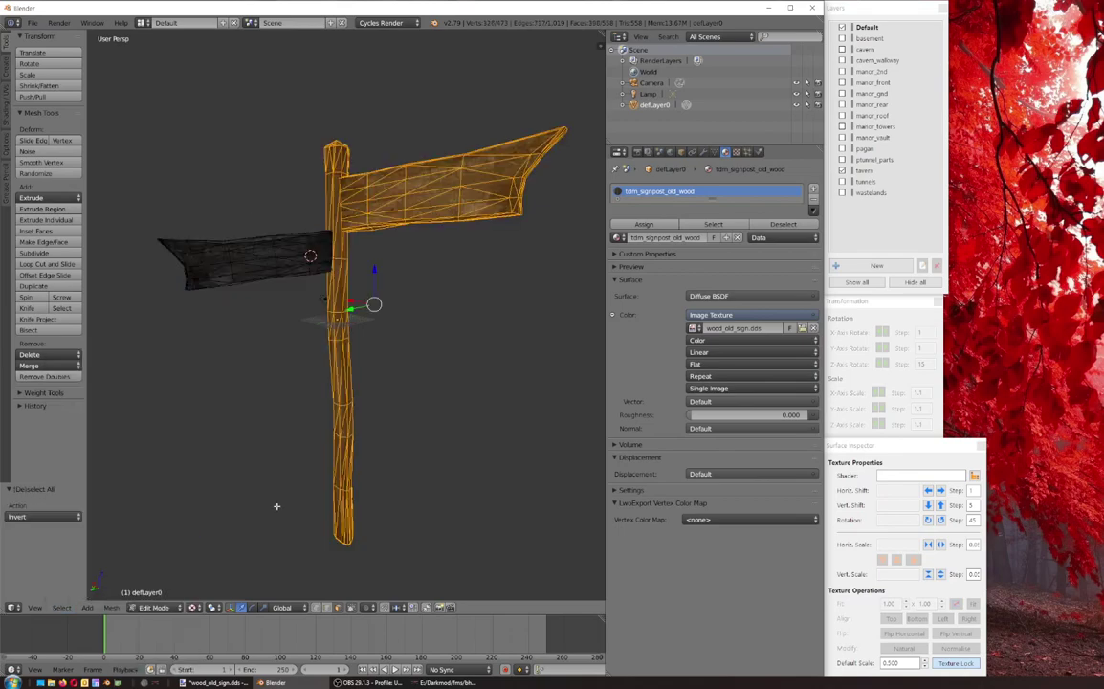
pyautogui.press('w')
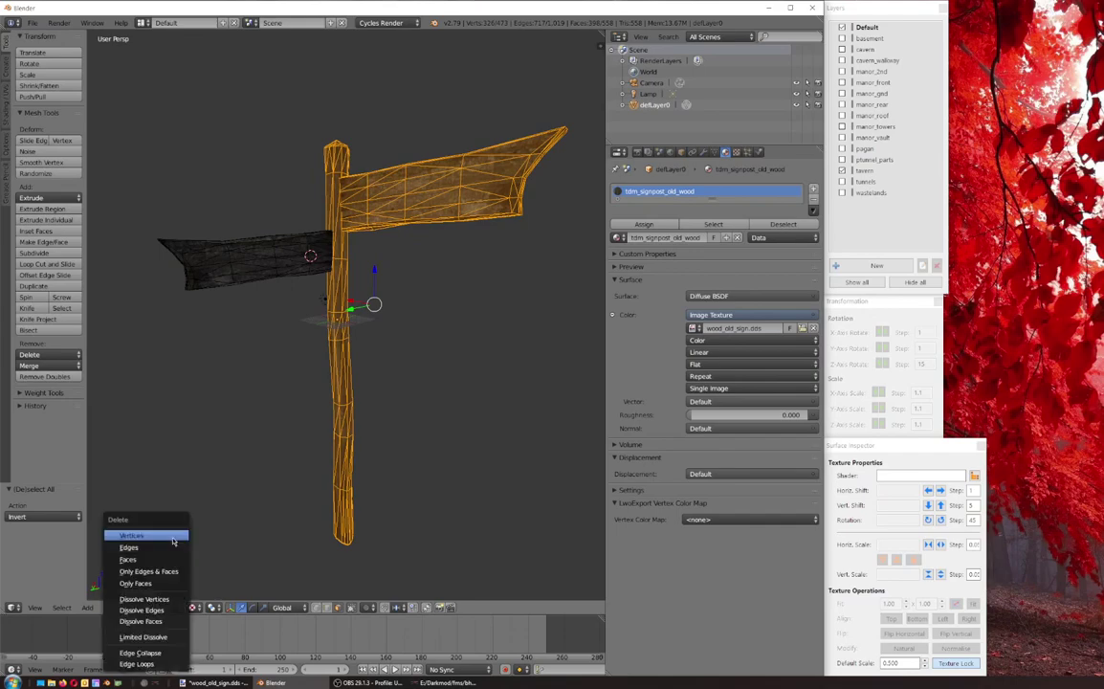
pyautogui.press('x')
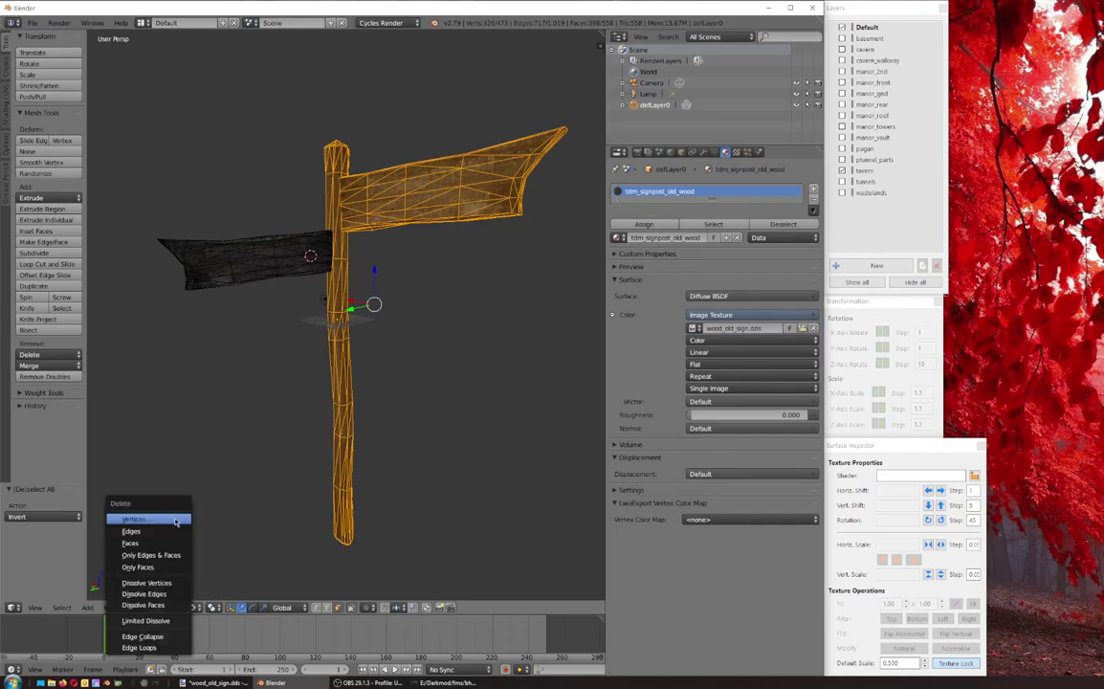
pyautogui.click(169, 537)
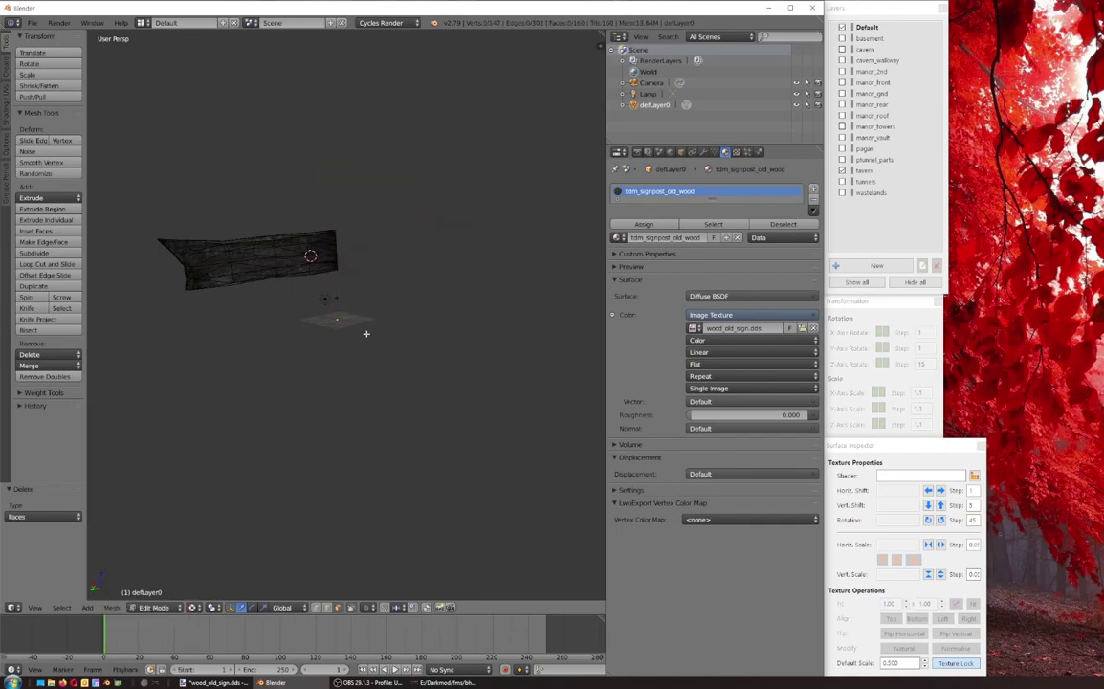
# Step: Select all geometry of the remaining board and show its mesh data properties, including normals and UV maps
pyautogui.moveTo(366, 333)
pyautogui.mouseDown(button='middle')
pyautogui.moveTo(453, 333)
pyautogui.moveTo(356, 335)
pyautogui.mouseUp(button='middle')
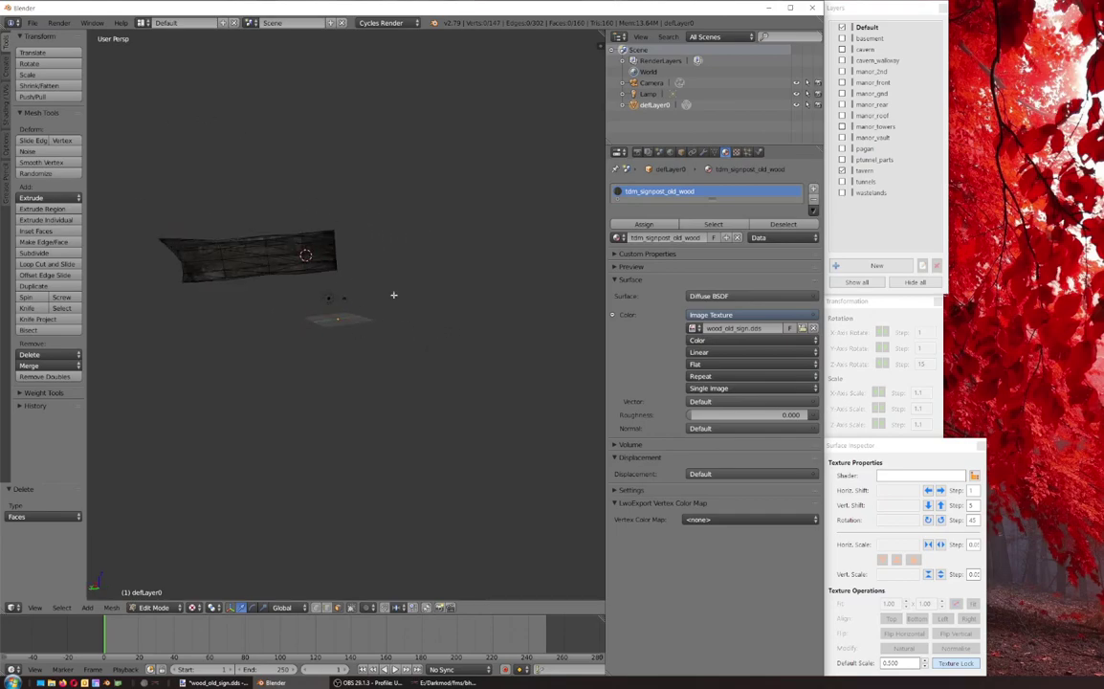
pyautogui.press('a')
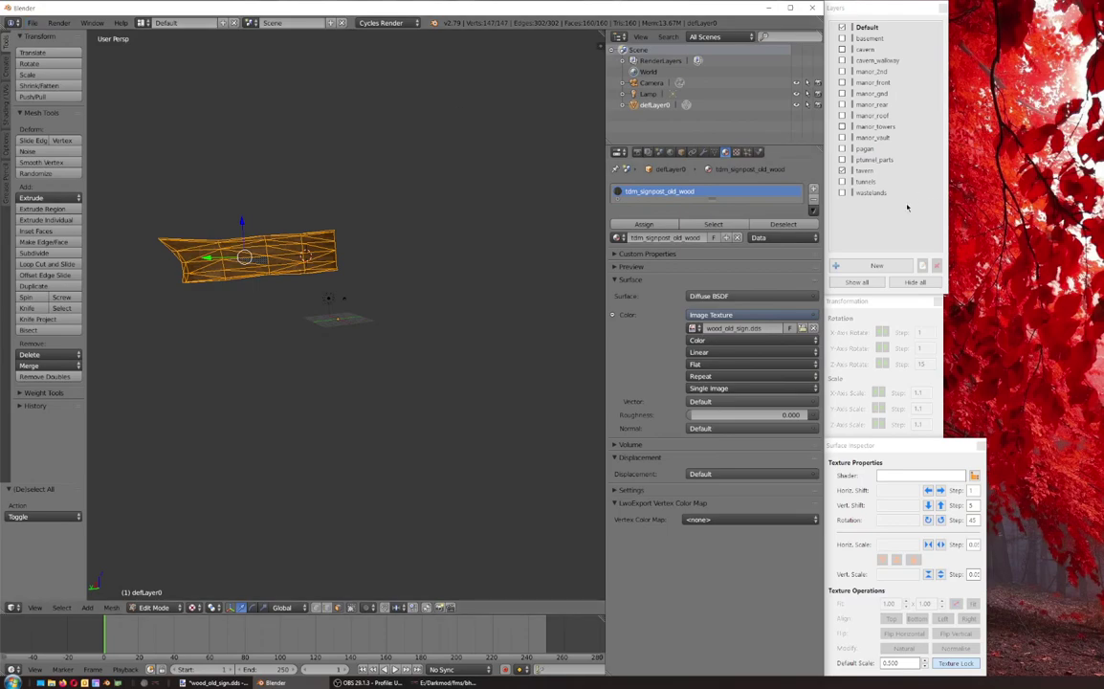
pyautogui.click(714, 151)
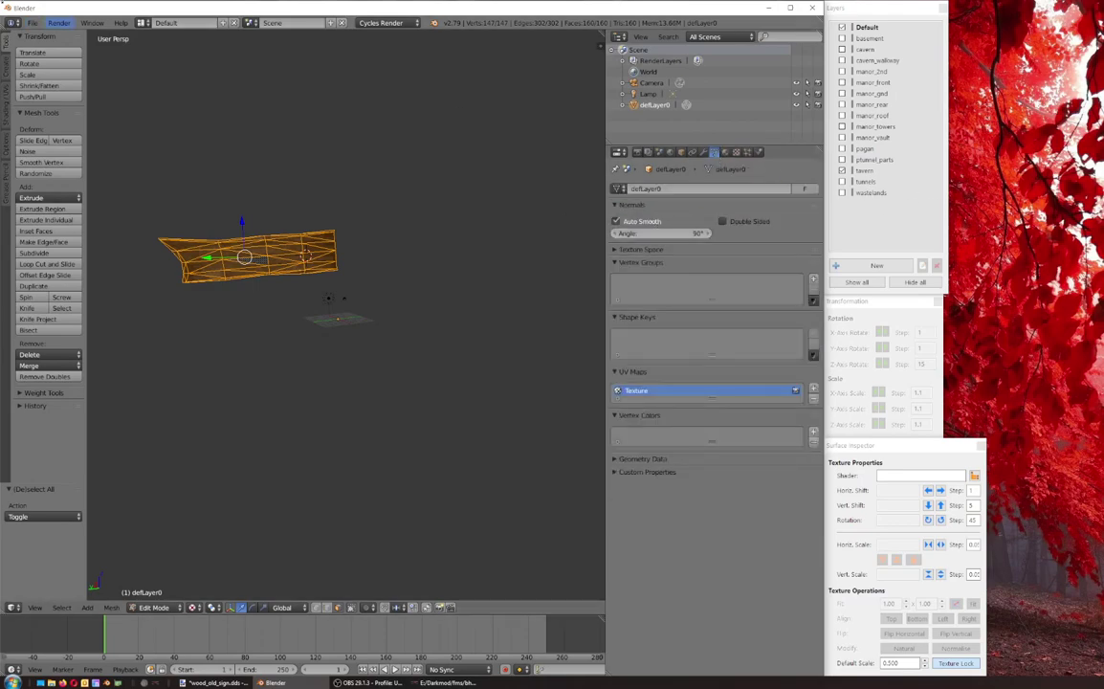
# Step: Start a Lightwave (.lwo) export and browse to the bookmarked bhm-models folder
pyautogui.click(32, 23)
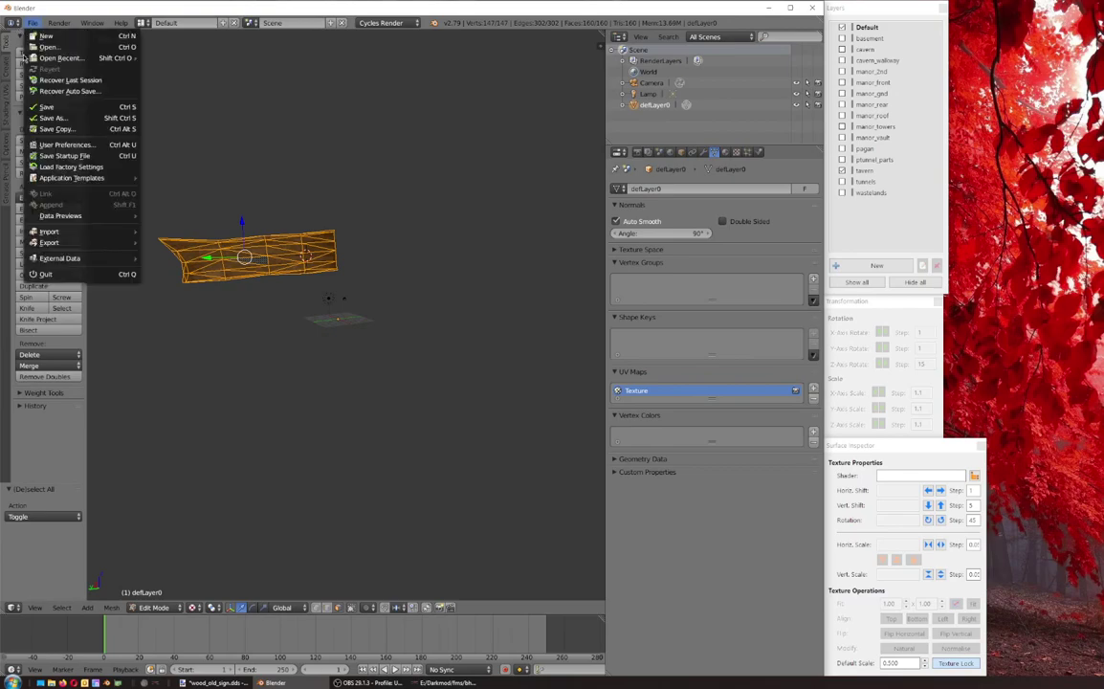
pyautogui.moveTo(58, 243)
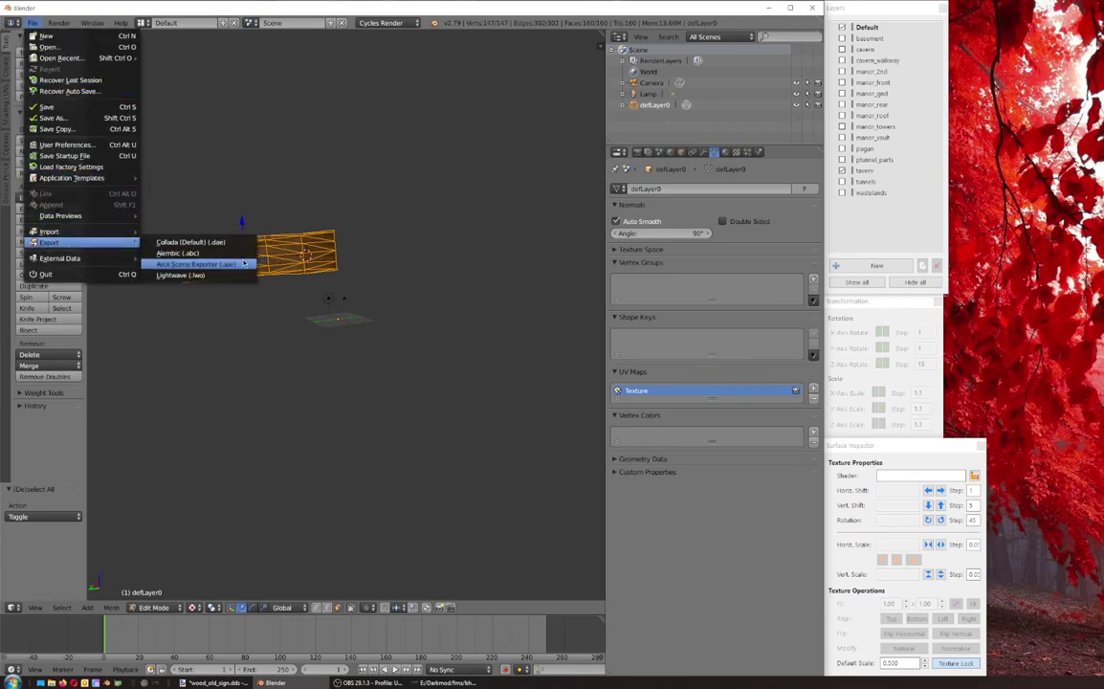
pyautogui.click(202, 275)
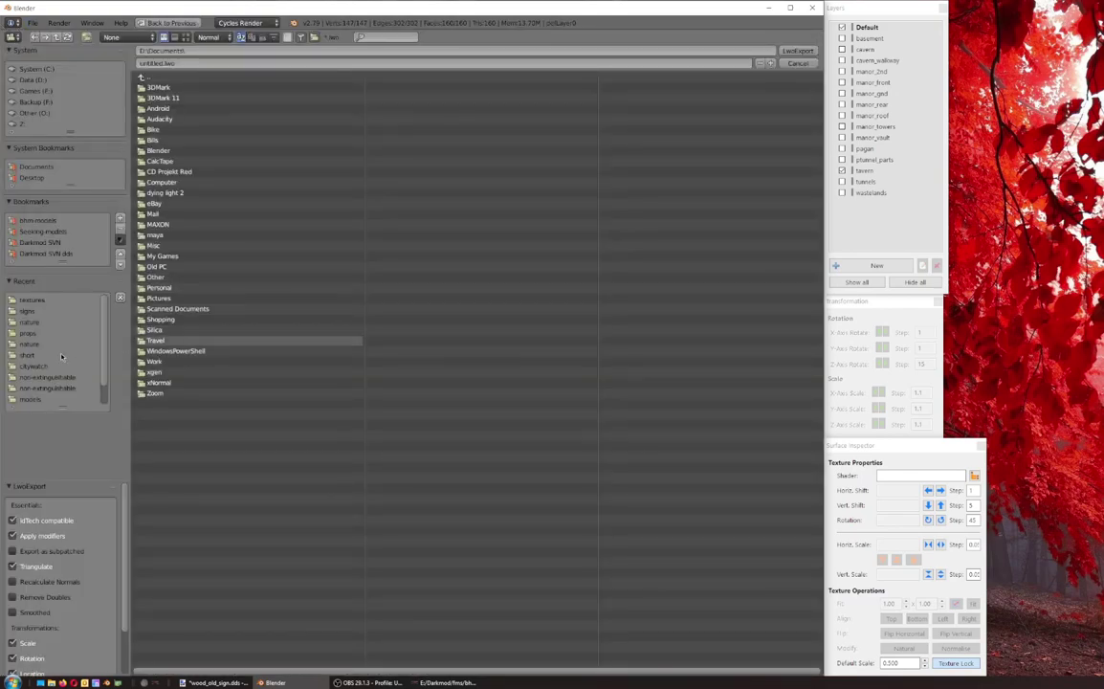
pyautogui.click(43, 221)
pyautogui.click(181, 108)
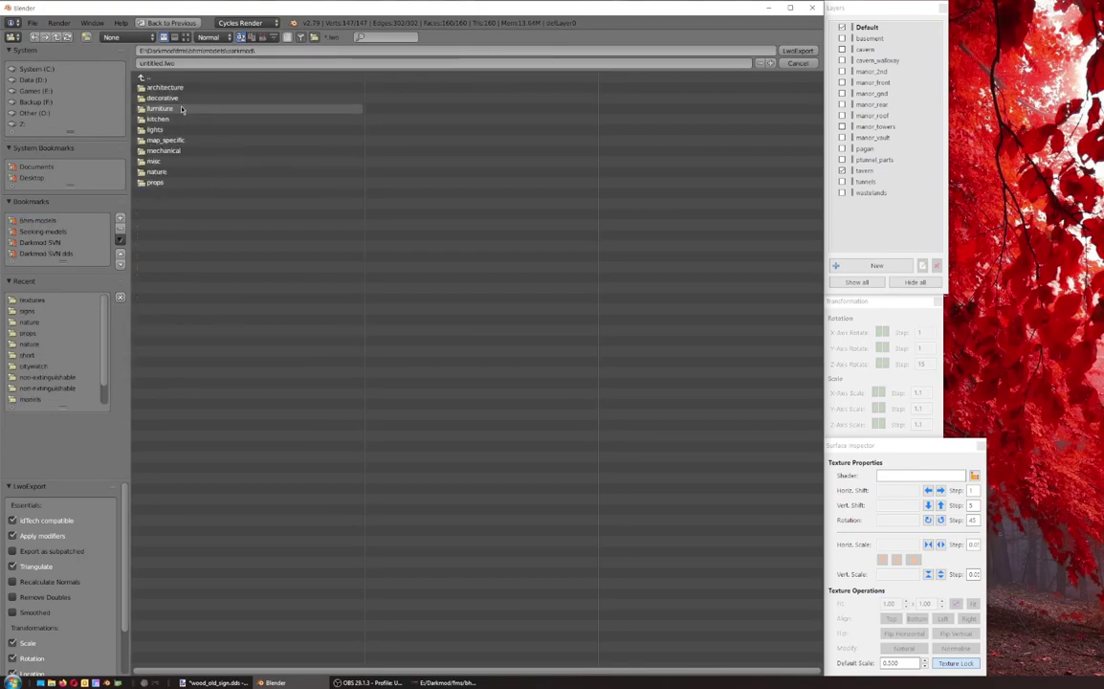
pyautogui.click(172, 171)
pyautogui.click(48, 222)
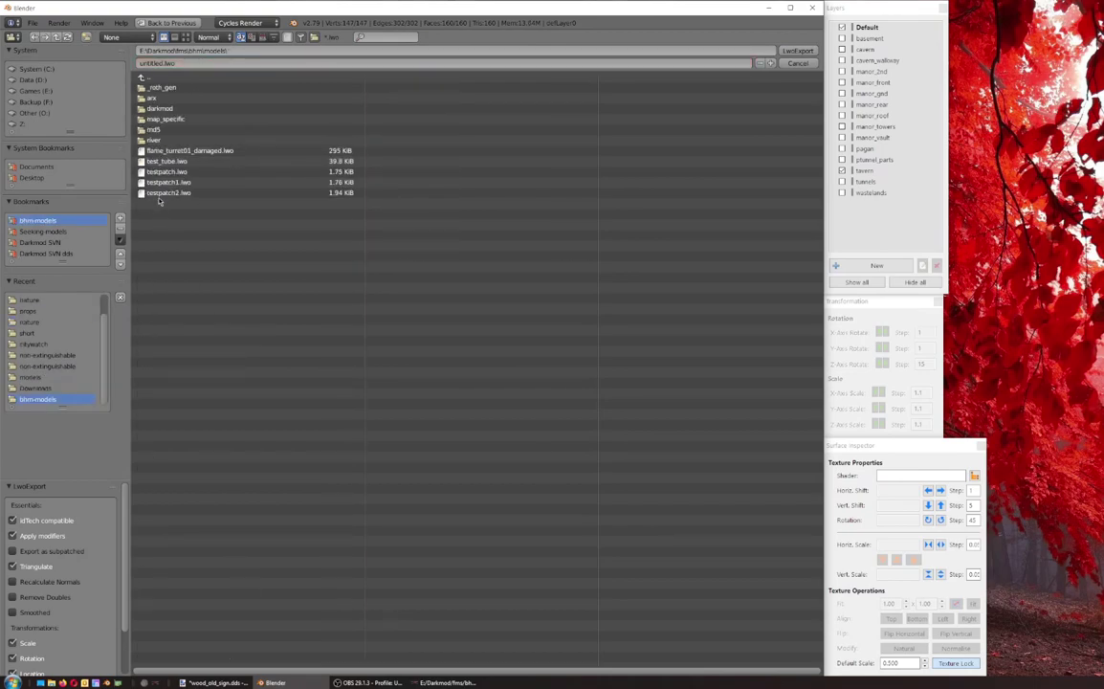
# Step: Check the signpost entity's model path in DarkRadiant, and open the matching darkmod\decorative folder in Blender's export browser
pyautogui.click(442, 682)
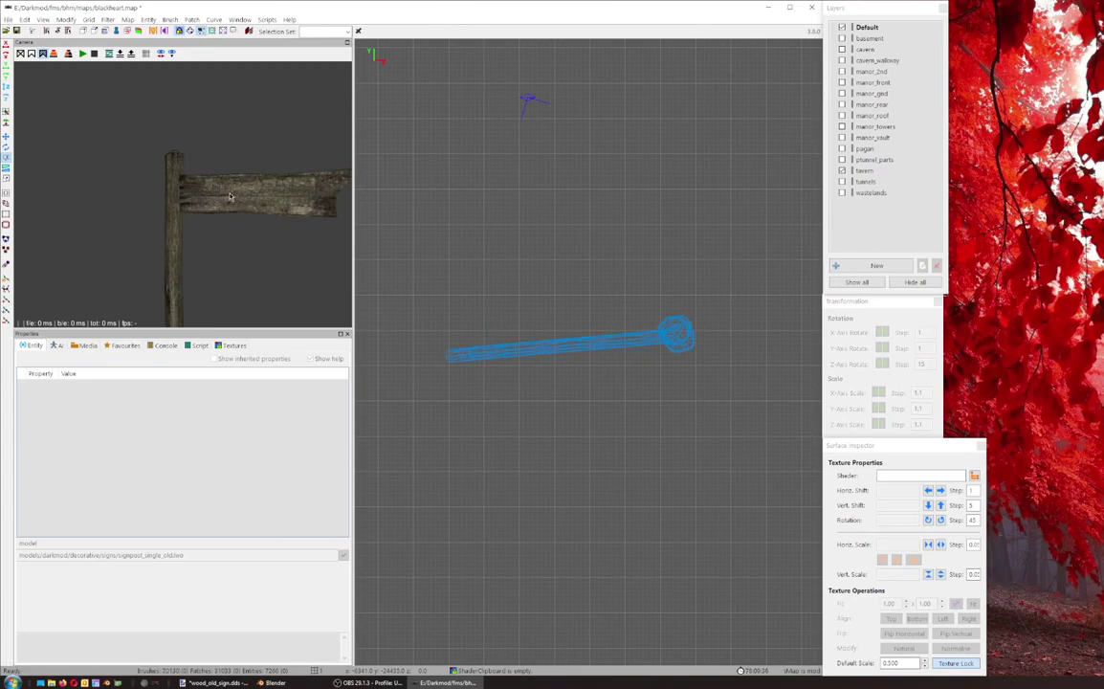
pyautogui.keyDown('shift'); pyautogui.click(186, 245); pyautogui.keyUp('shift')
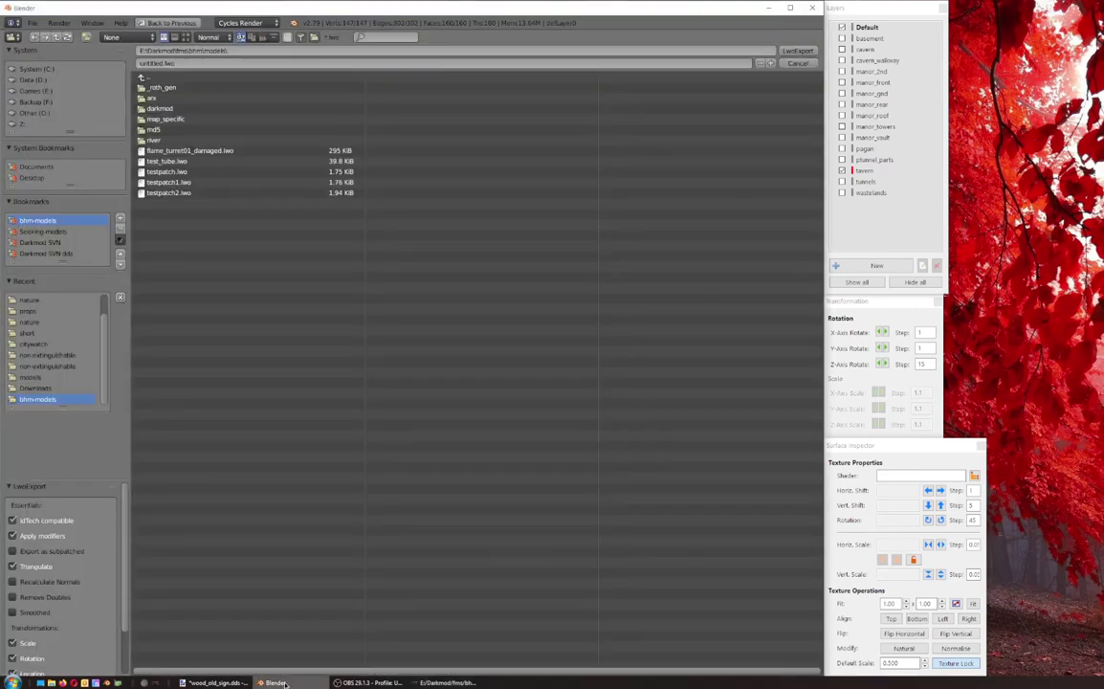
pyautogui.click(275, 682)
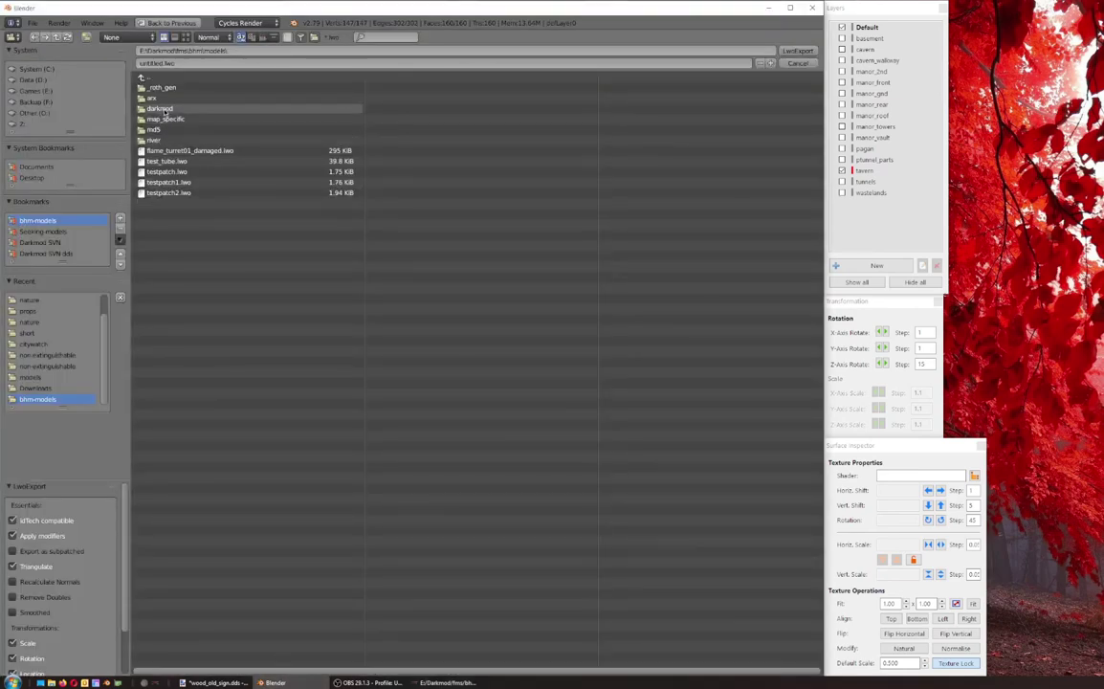
pyautogui.doubleClick(164, 111)
pyautogui.doubleClick(163, 97)
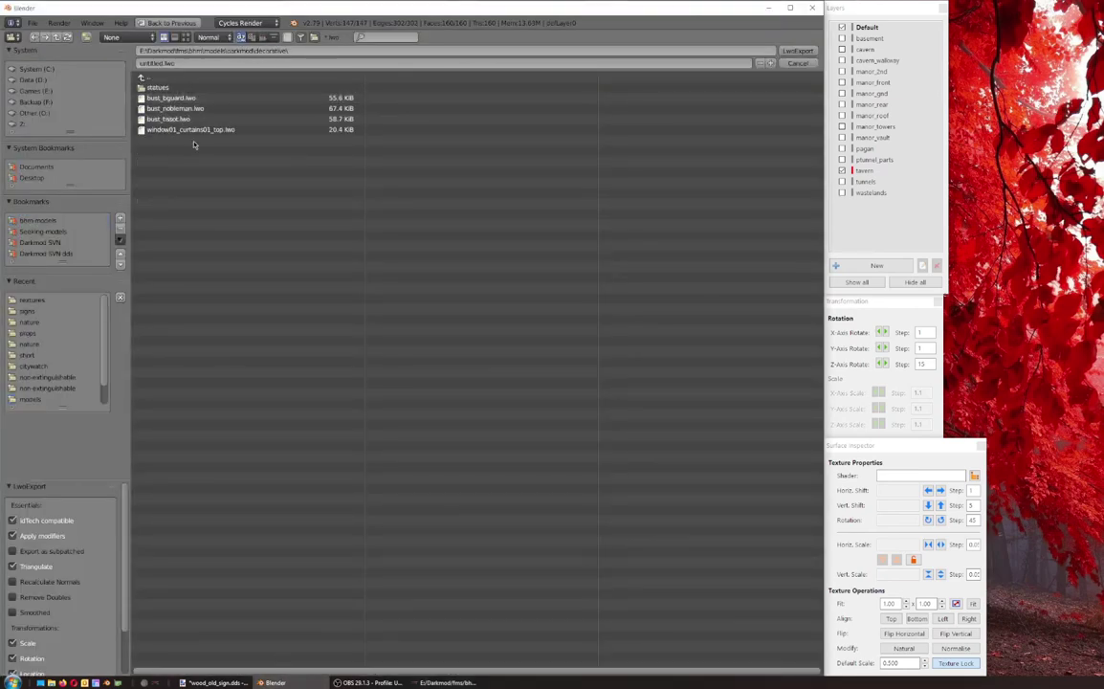
# Step: Recheck the signpost's model path in DarkRadiant and create a new folder inside decorative from Blender's export browser
pyautogui.click(298, 684)
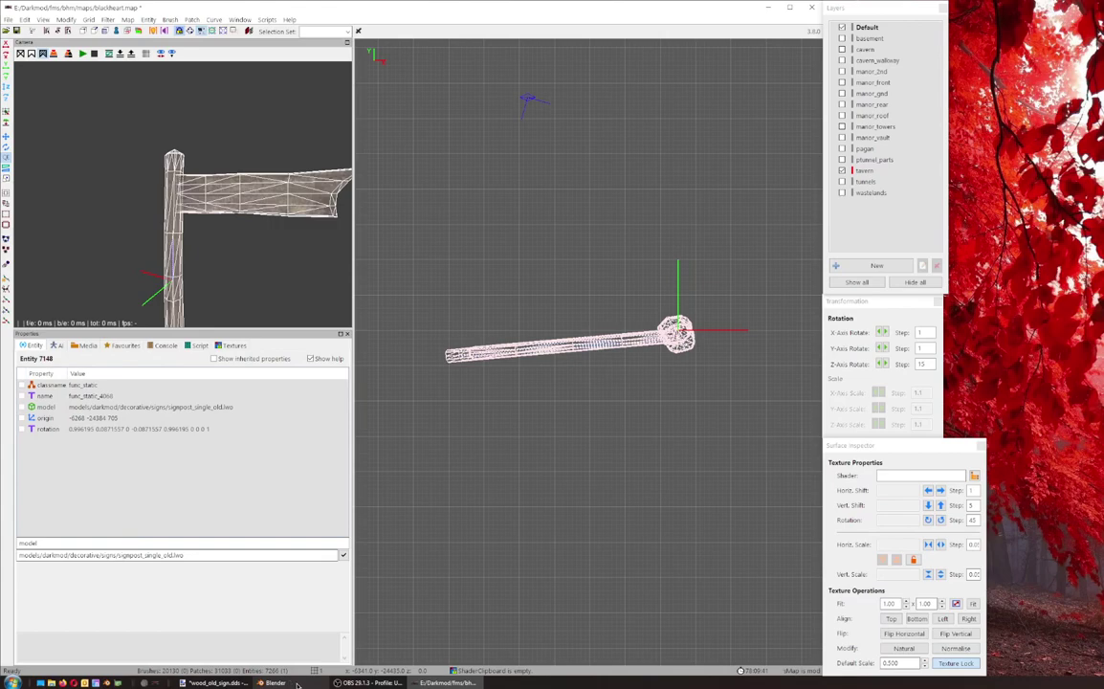
pyautogui.click(297, 684)
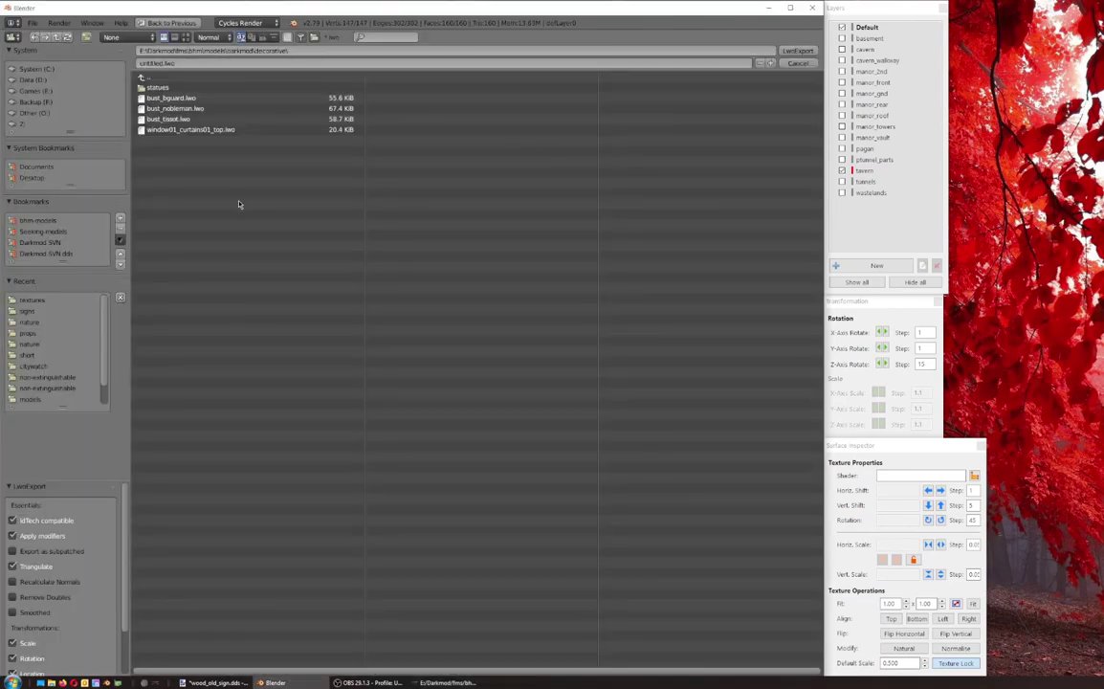
pyautogui.click(315, 37)
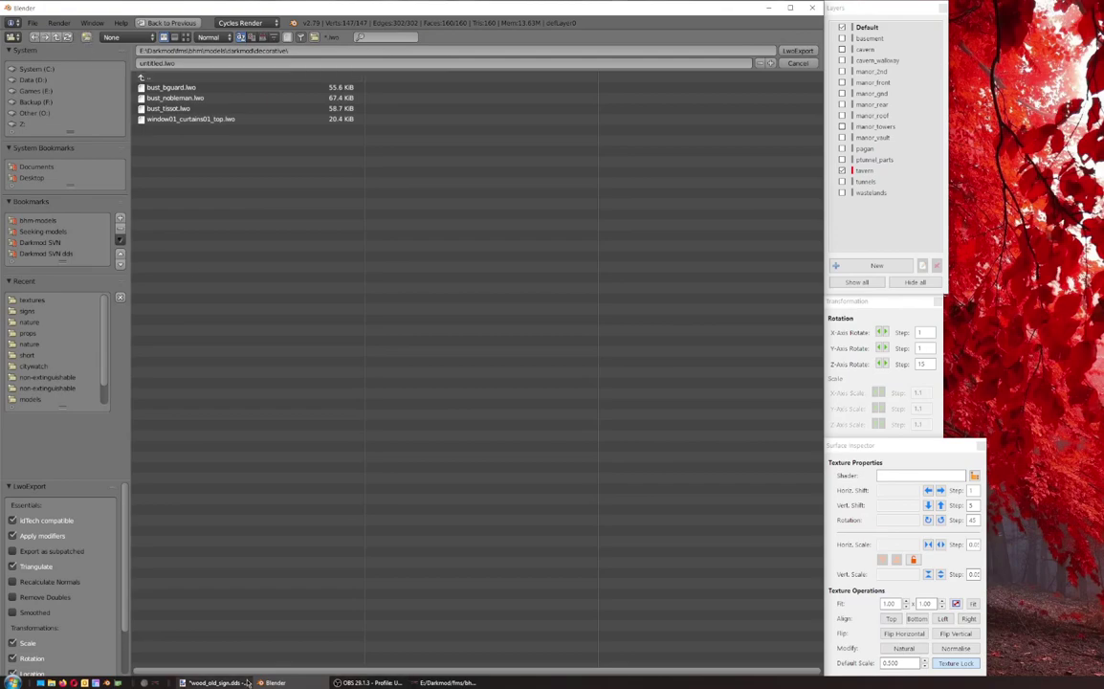
# Step: Switch to File Explorer and open the folder E:\Darkmod\fms\bhm\models\darkmod\decorative
pyautogui.click(40, 683)
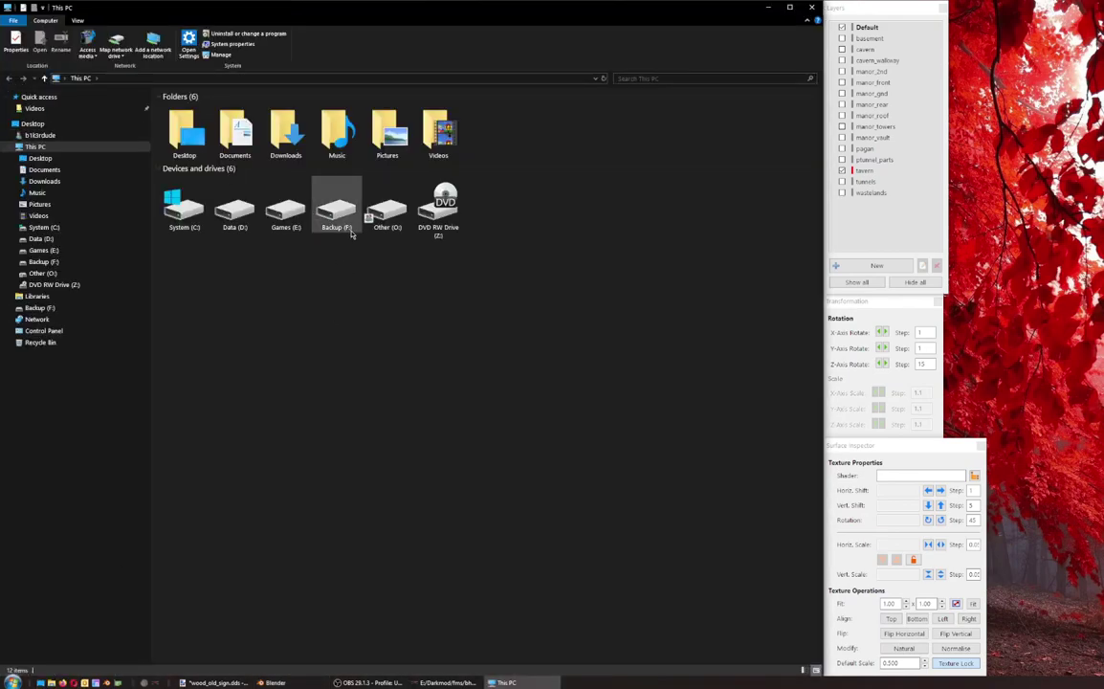
pyautogui.doubleClick(257, 186)
pyautogui.doubleClick(196, 110)
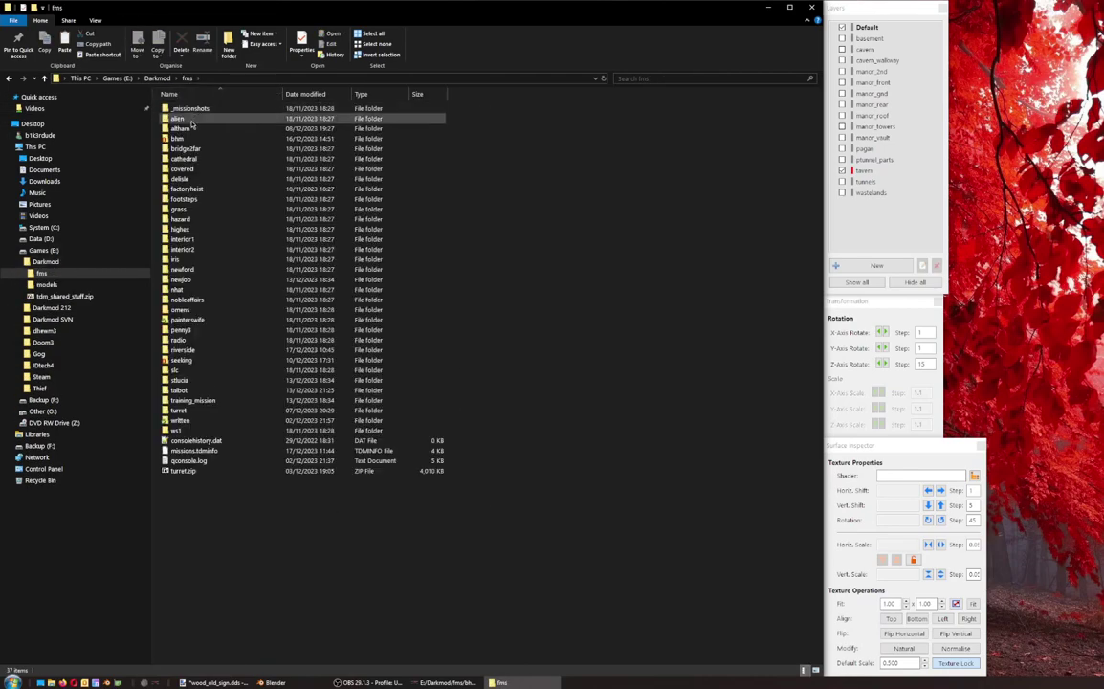
pyautogui.doubleClick(188, 138)
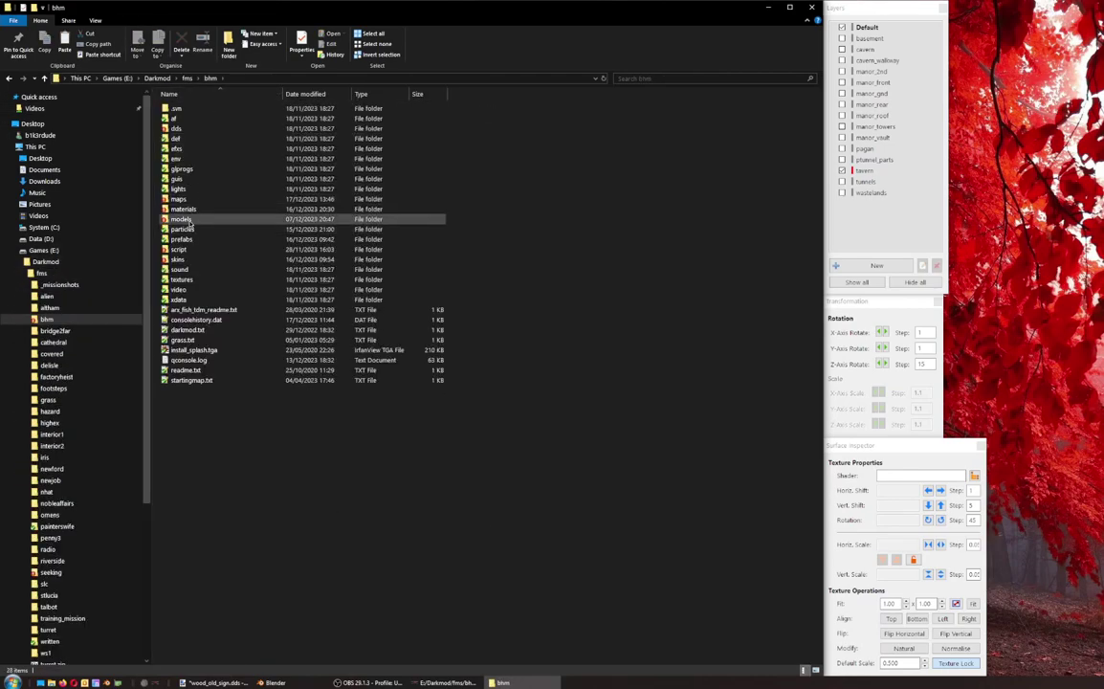
pyautogui.doubleClick(181, 219)
pyautogui.doubleClick(190, 127)
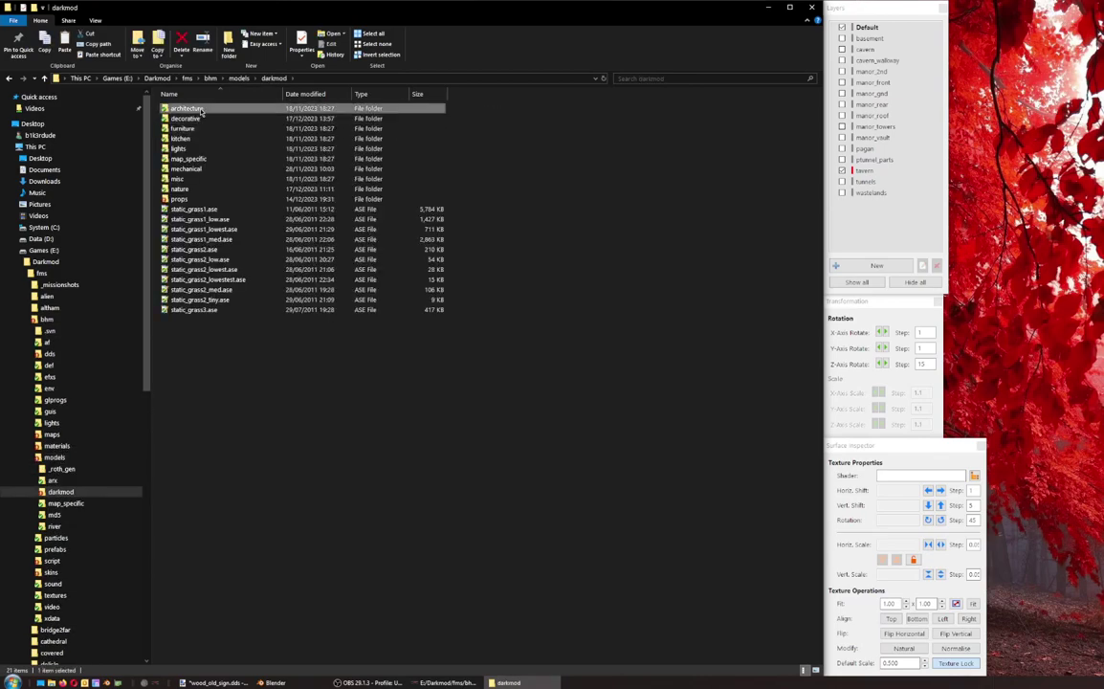
pyautogui.doubleClick(187, 118)
# Step: Permanently delete the duplicate folders New Folder(1) to New Folder(4), keeping only New Folder
pyautogui.rightClick(177, 246)
pyautogui.click(189, 148)
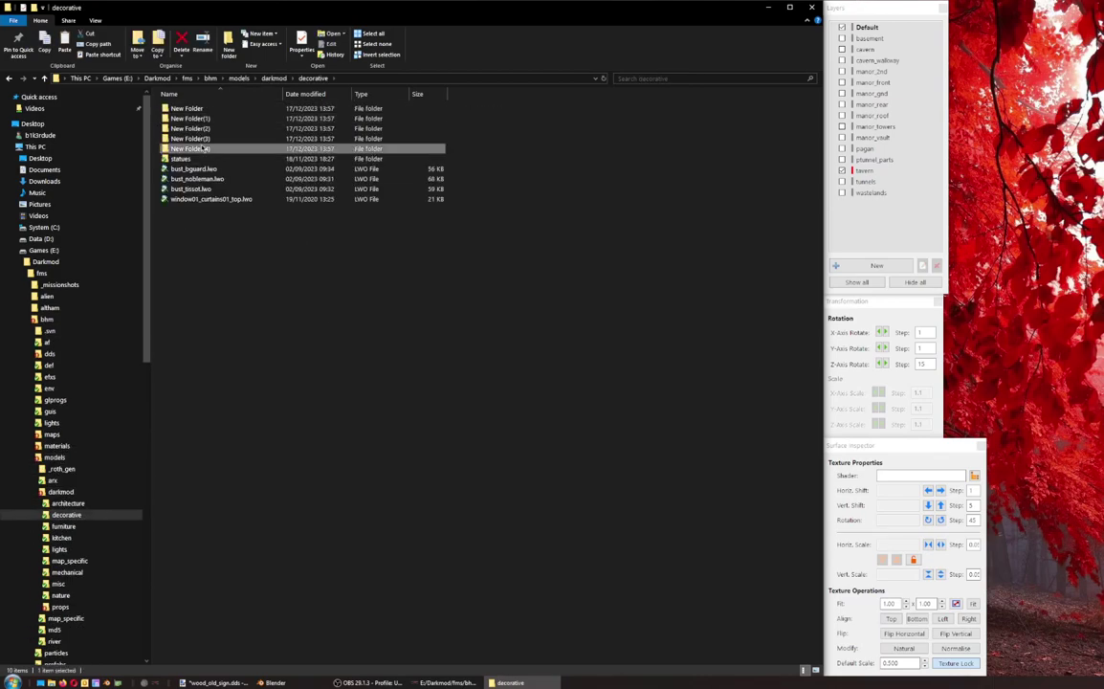
pyautogui.keyDown('shift'); pyautogui.click(190, 127); pyautogui.keyUp('shift')
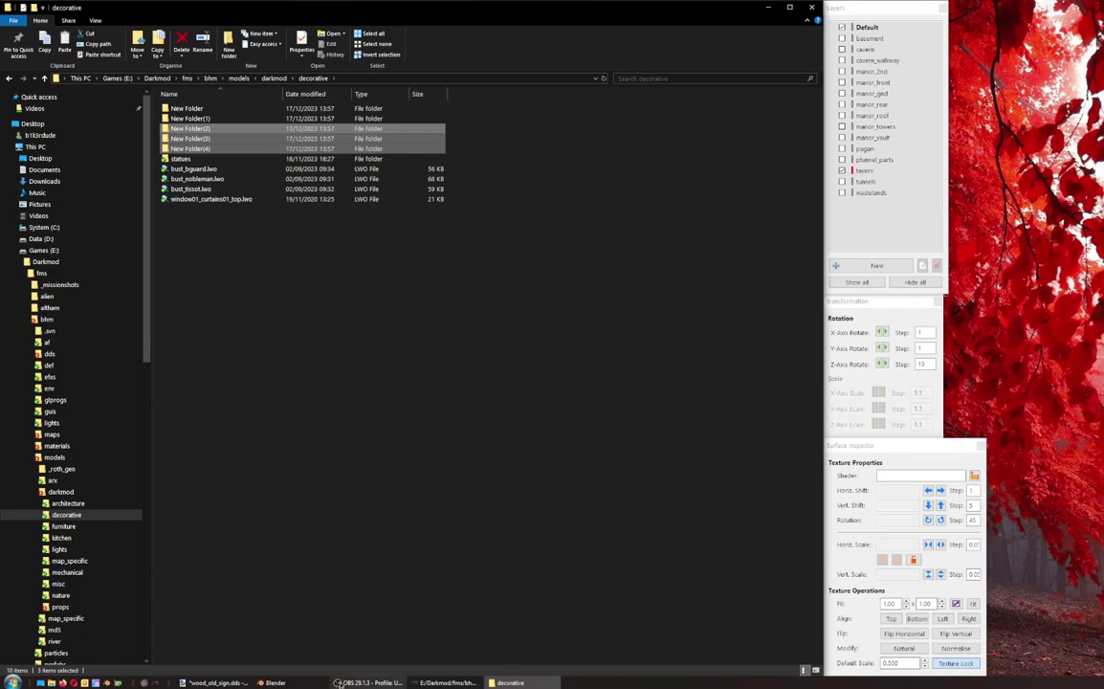
pyautogui.hotkey('shift', 'Delete')
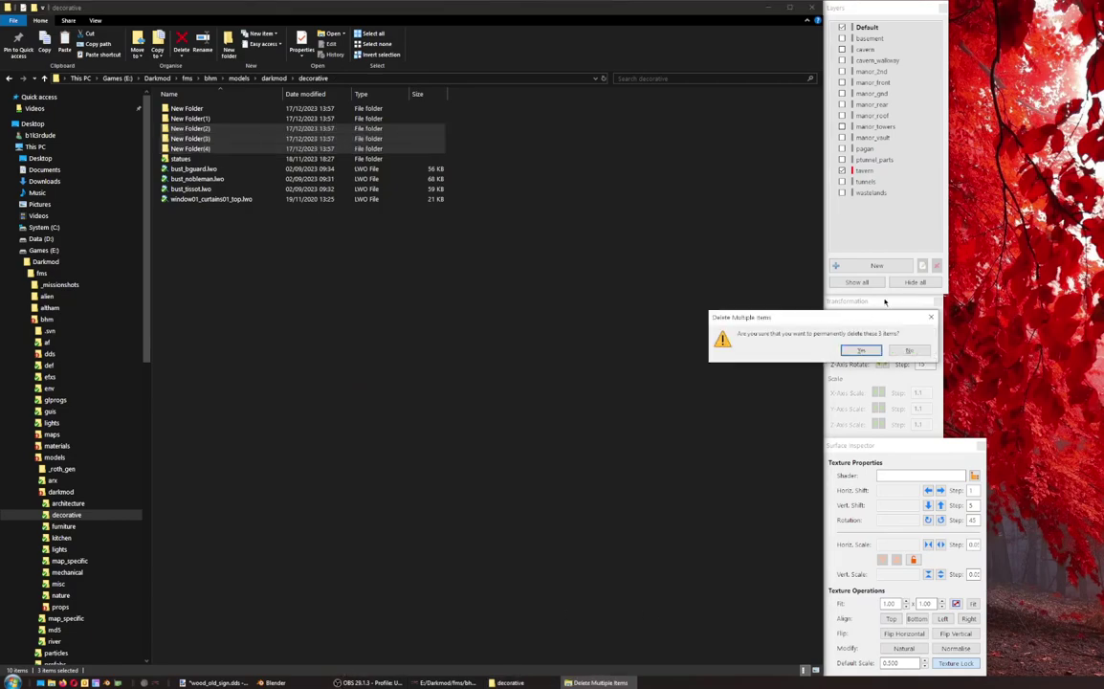
pyautogui.press('Return')
pyautogui.click(190, 119)
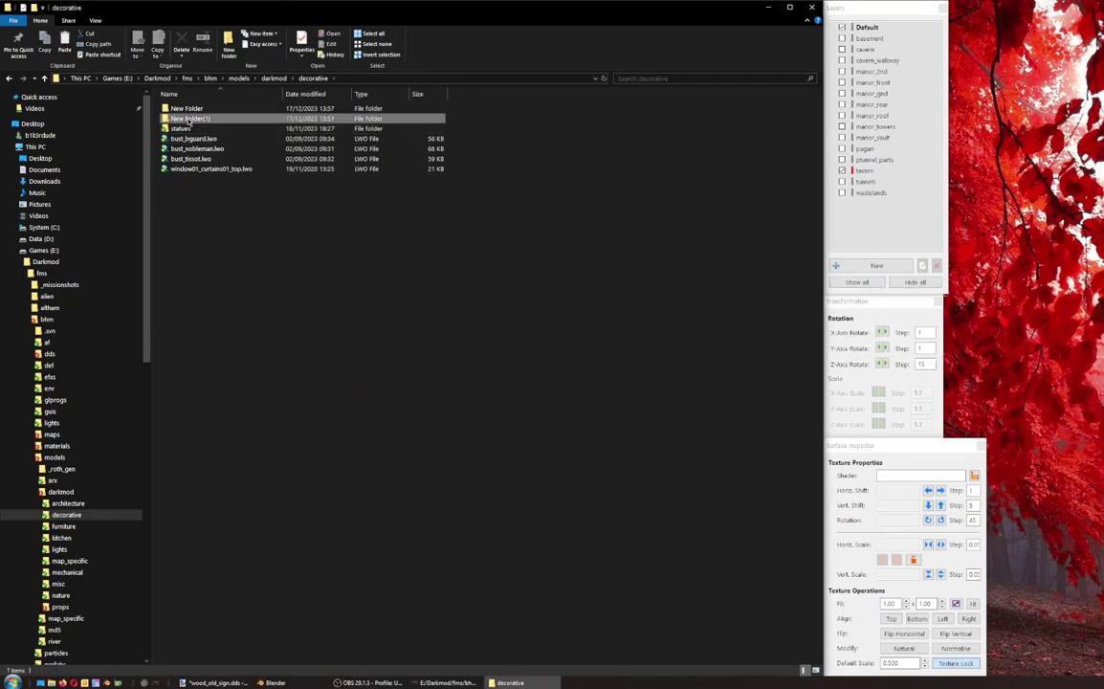
pyautogui.hotkey('shift', 'Delete')
pyautogui.press('Return')
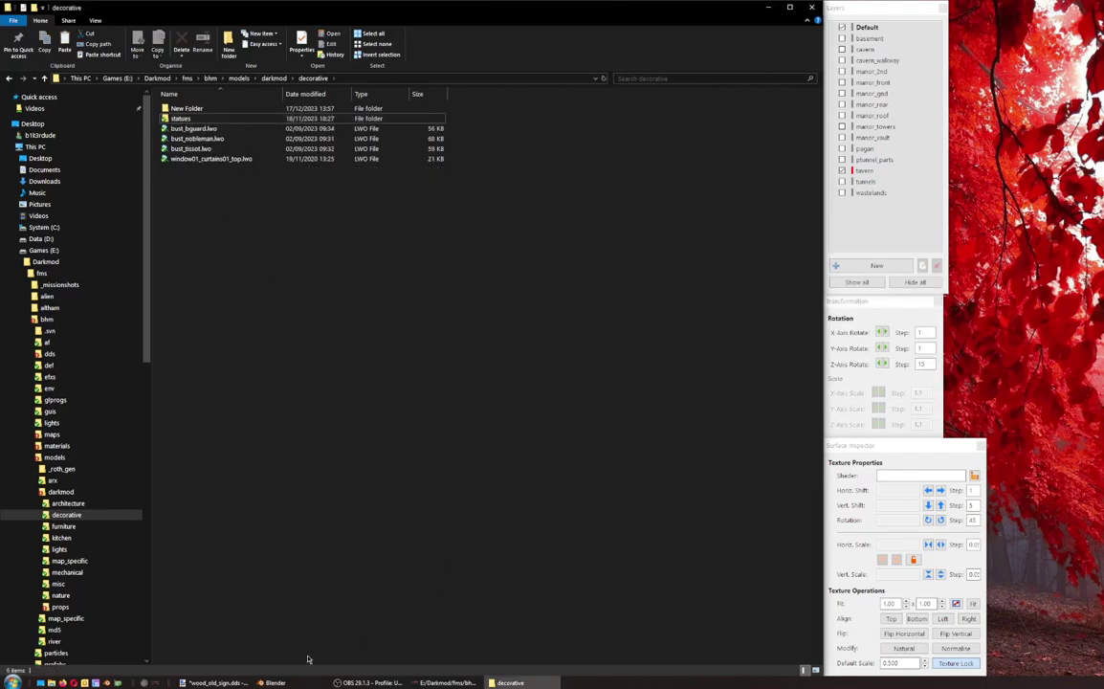
# Step: Switch to Blender, look for the new folder in the export browser's parent directories, and cancel the Lightwave export
pyautogui.click(273, 682)
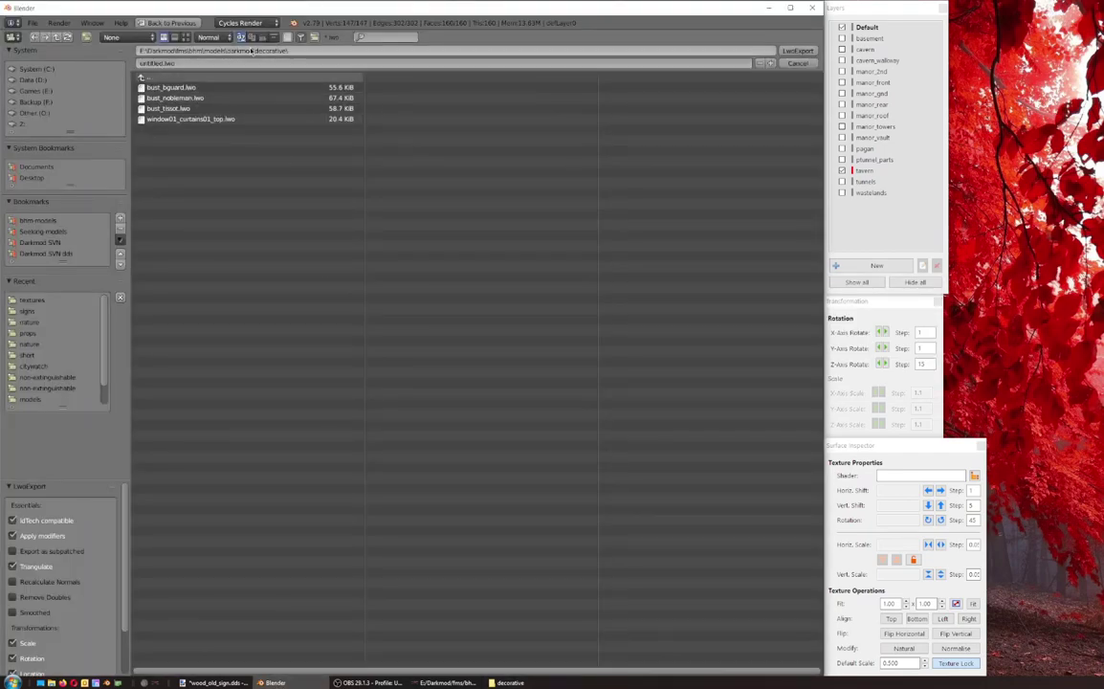
pyautogui.click(140, 75)
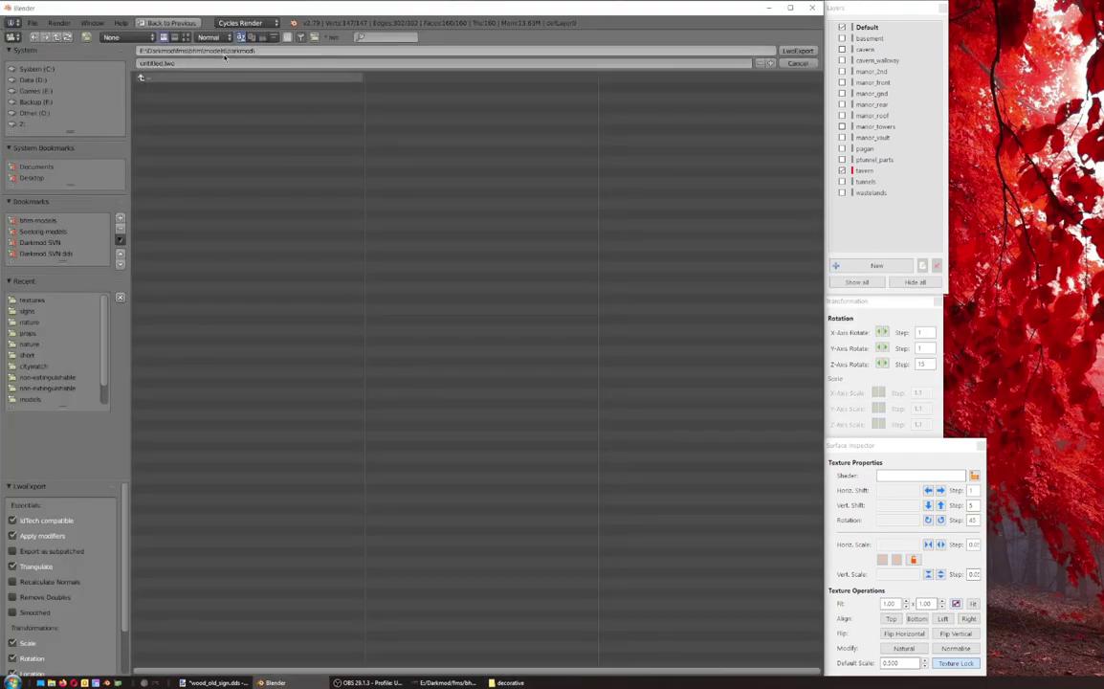
pyautogui.click(165, 78)
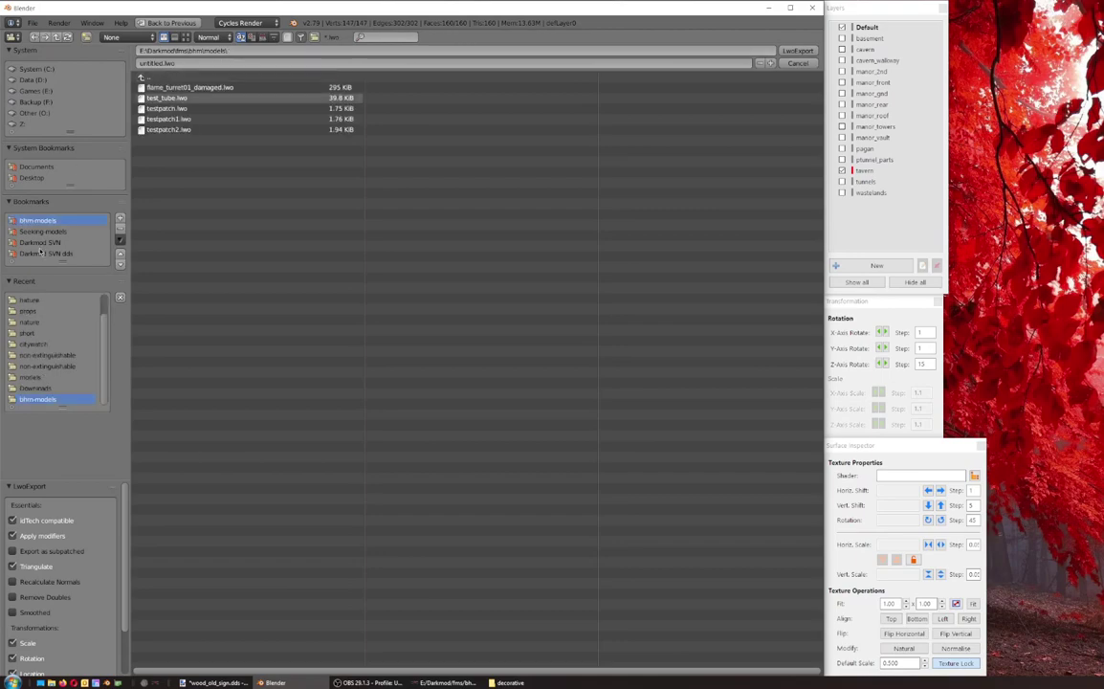
pyautogui.click(143, 77)
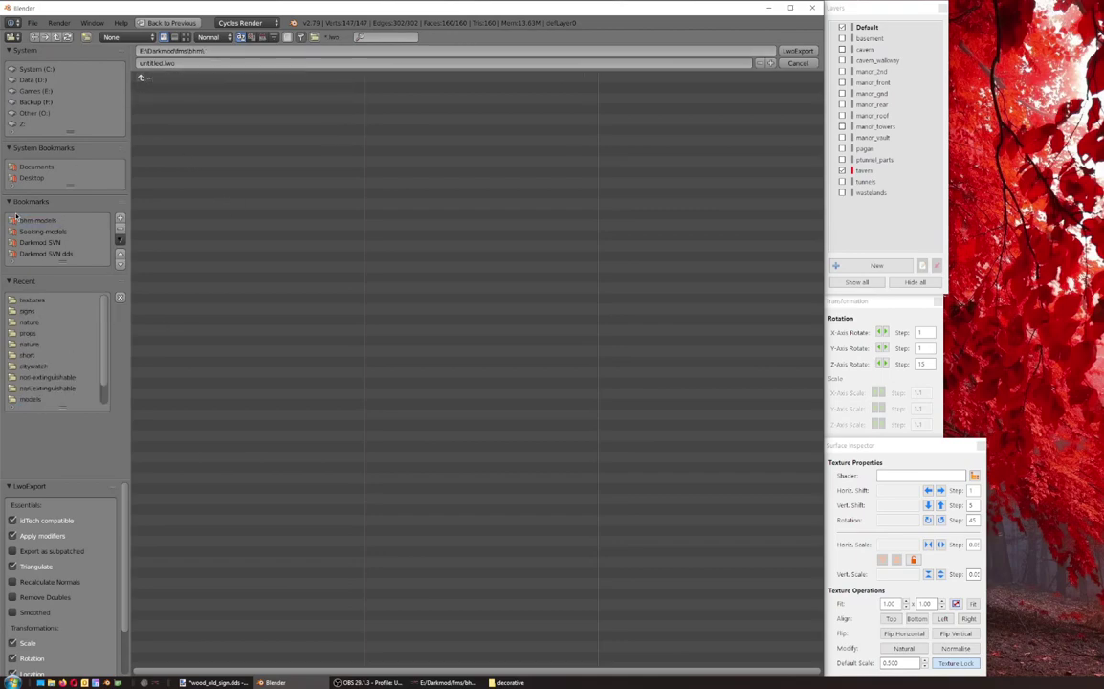
pyautogui.click(48, 221)
pyautogui.click(144, 78)
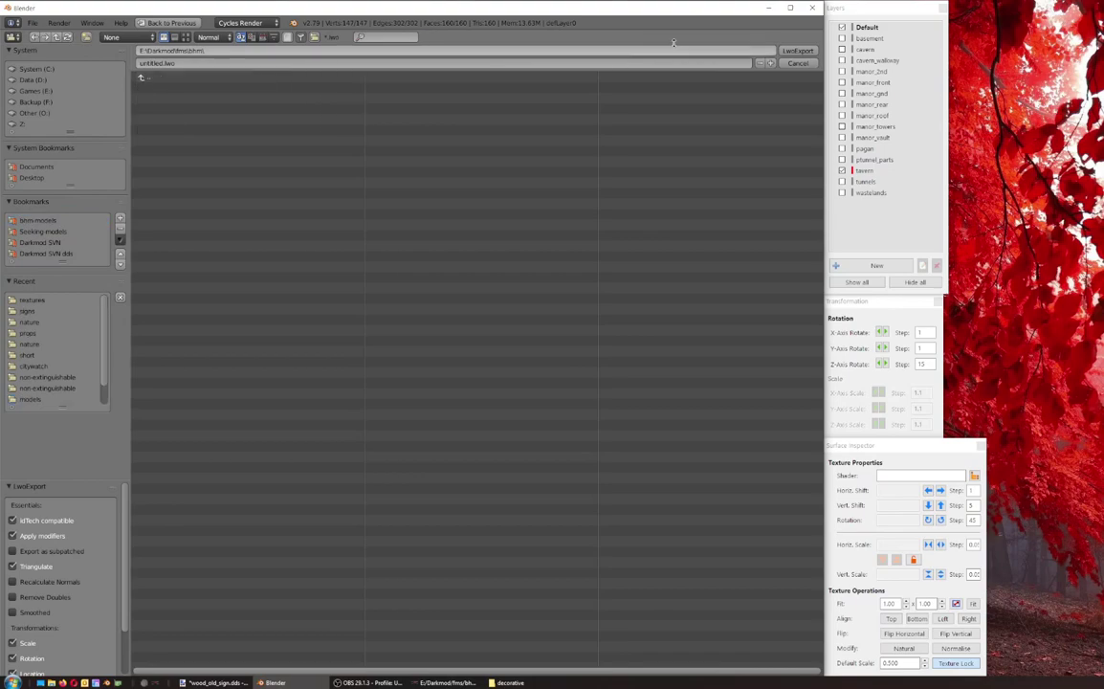
pyautogui.click(796, 64)
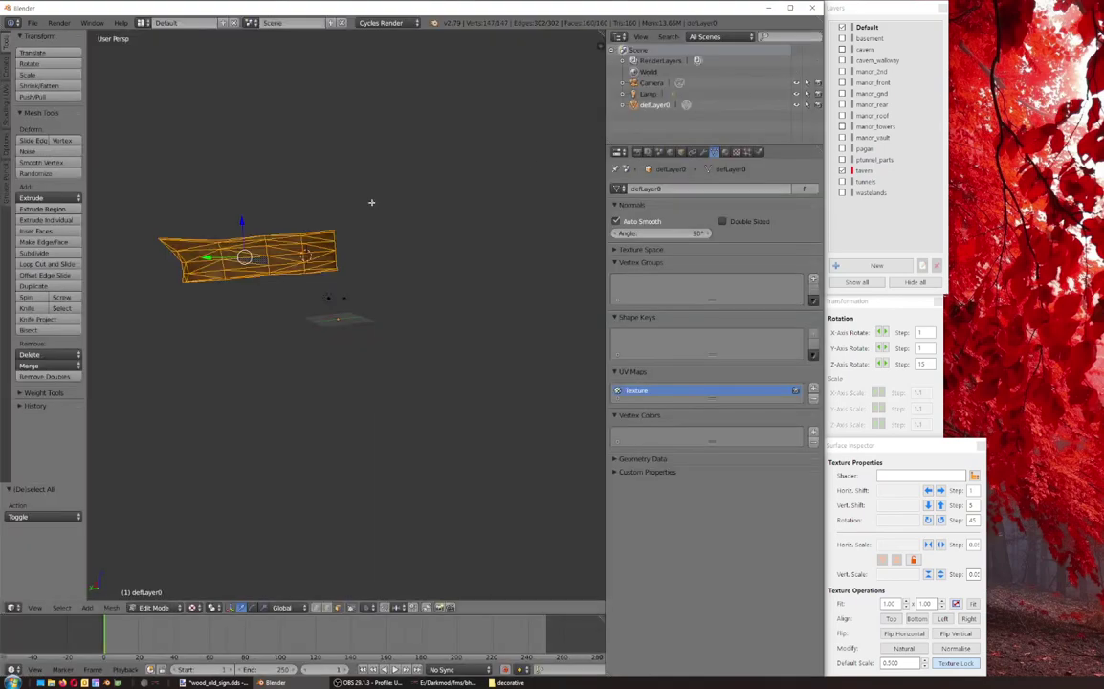
# Step: Restart the Lightwave (.lwo) export and browse from the bhm-models bookmark to the darkmod\decorative folder
pyautogui.click(31, 22)
pyautogui.moveTo(70, 242)
pyautogui.press('Escape')
pyautogui.click(32, 22)
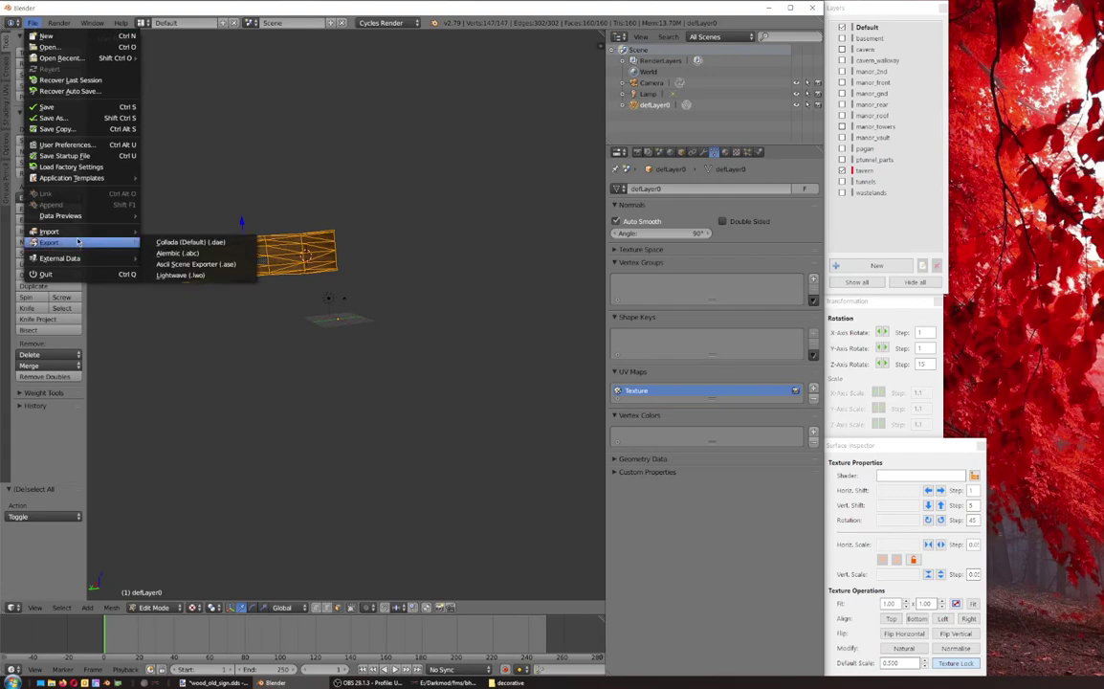
pyautogui.click(191, 275)
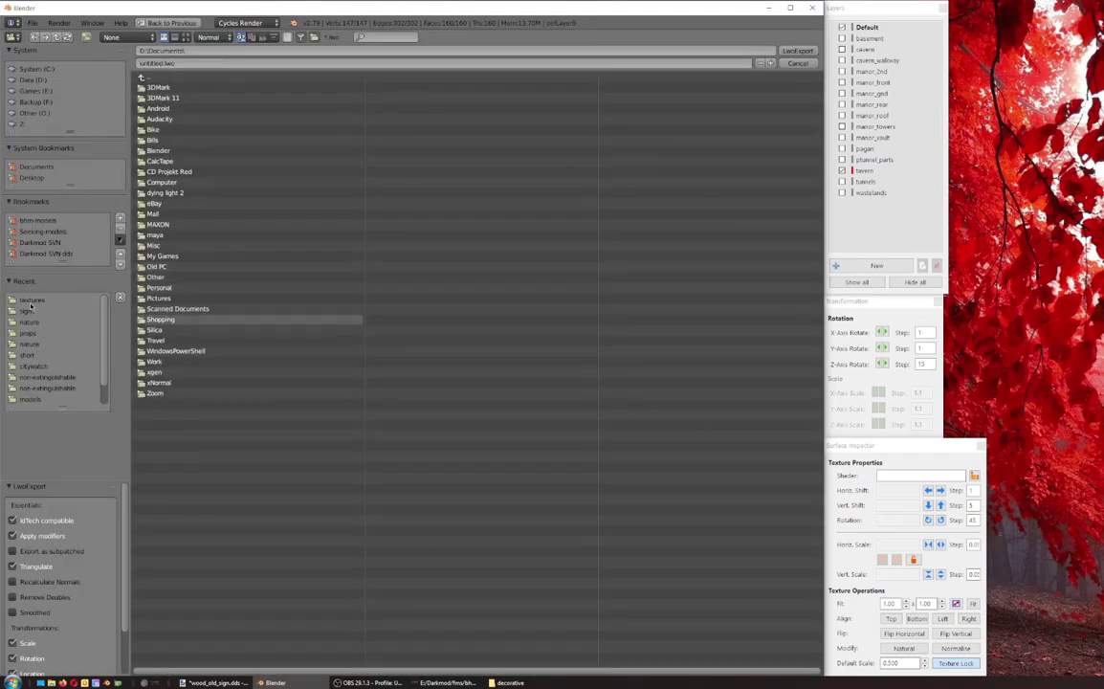
pyautogui.click(57, 244)
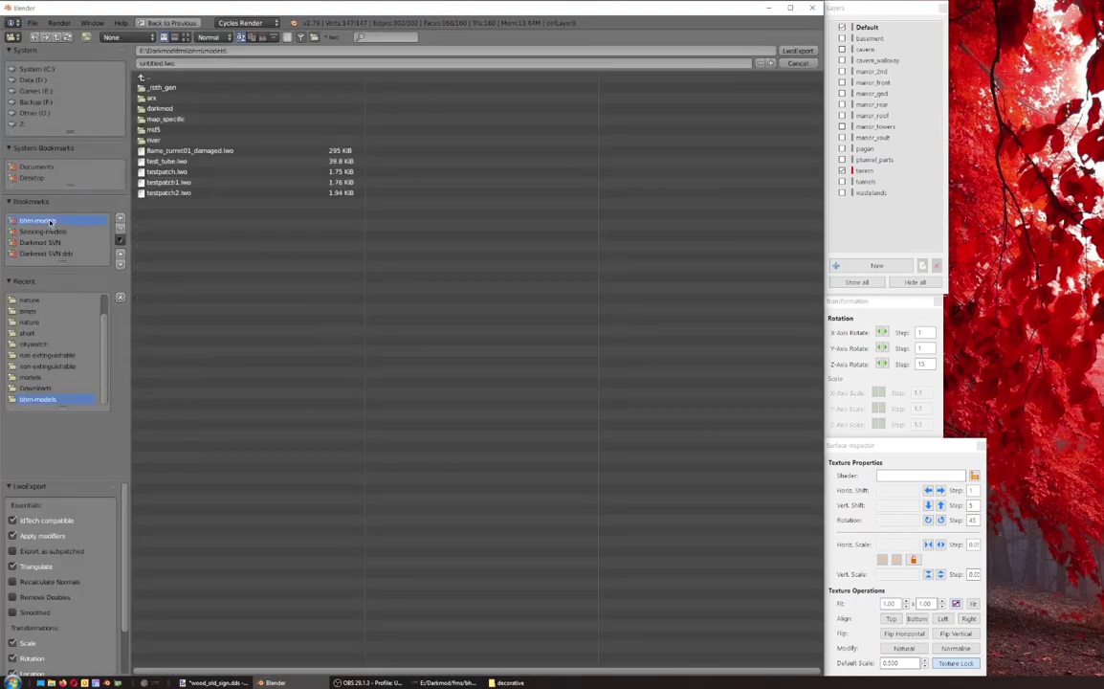
pyautogui.click(170, 109)
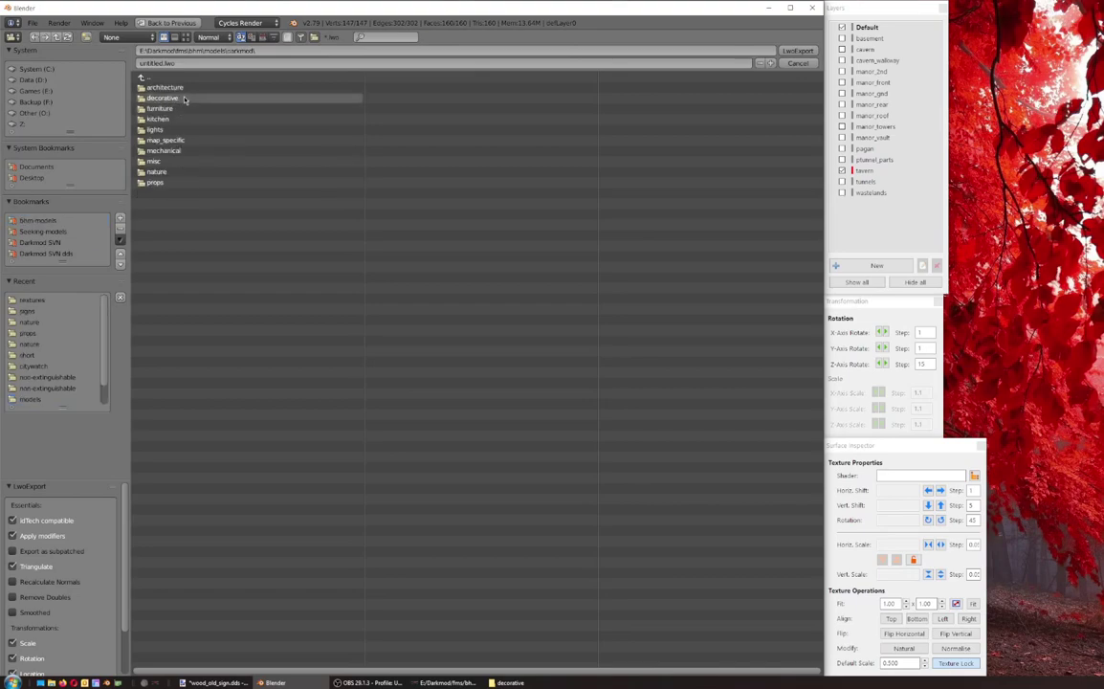
pyautogui.click(177, 99)
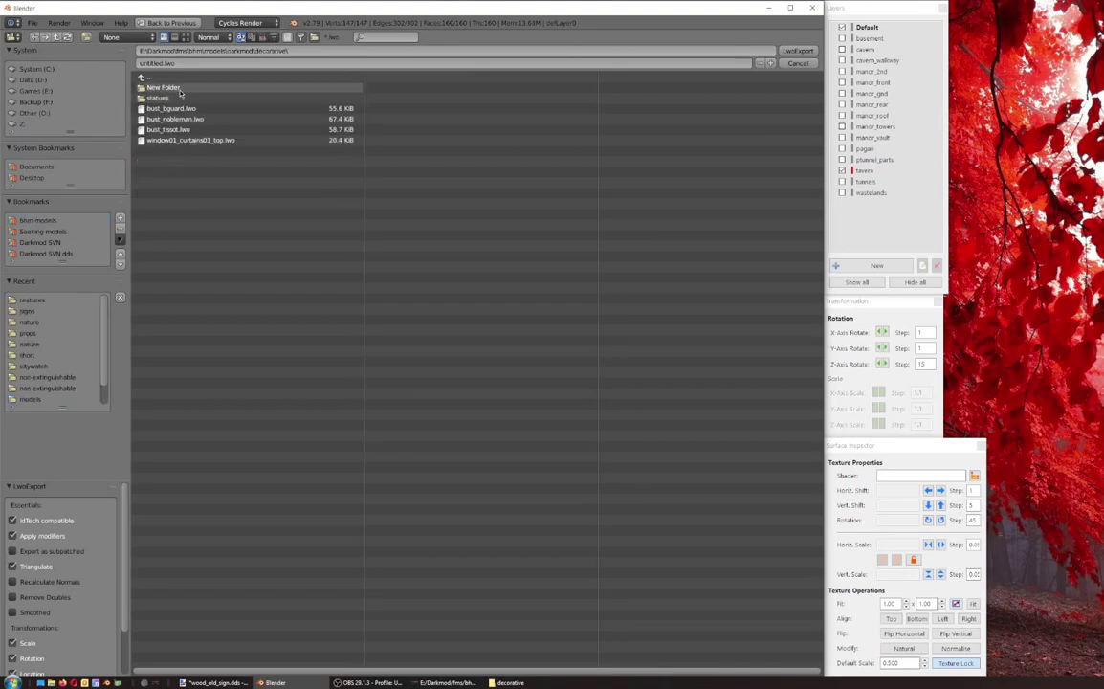
# Step: Switch to File Explorer, rename New Folder inside the decorative folder to signs, and open it
pyautogui.rightClick(180, 93)
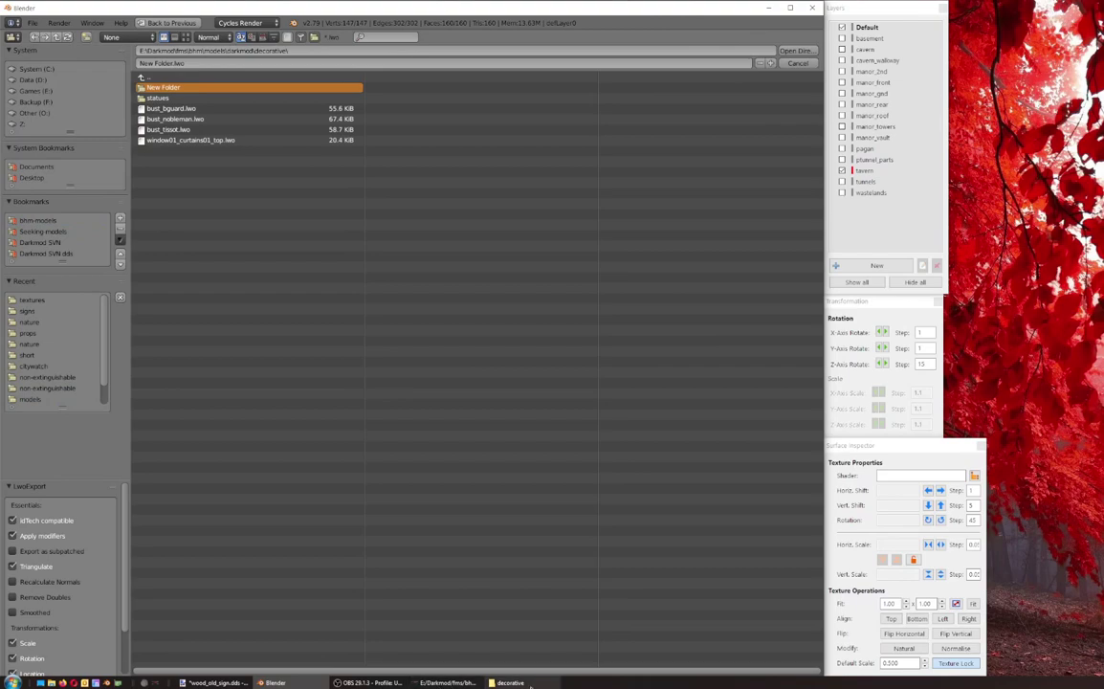
pyautogui.click(510, 682)
pyautogui.rightClick(180, 108)
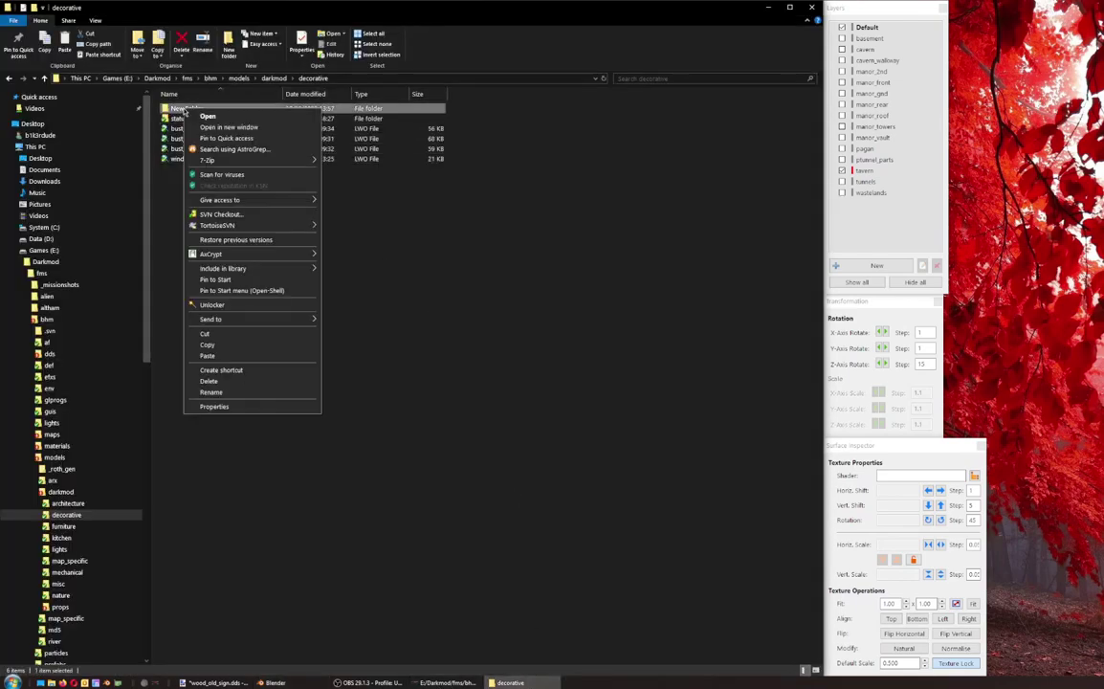
pyautogui.click(507, 683)
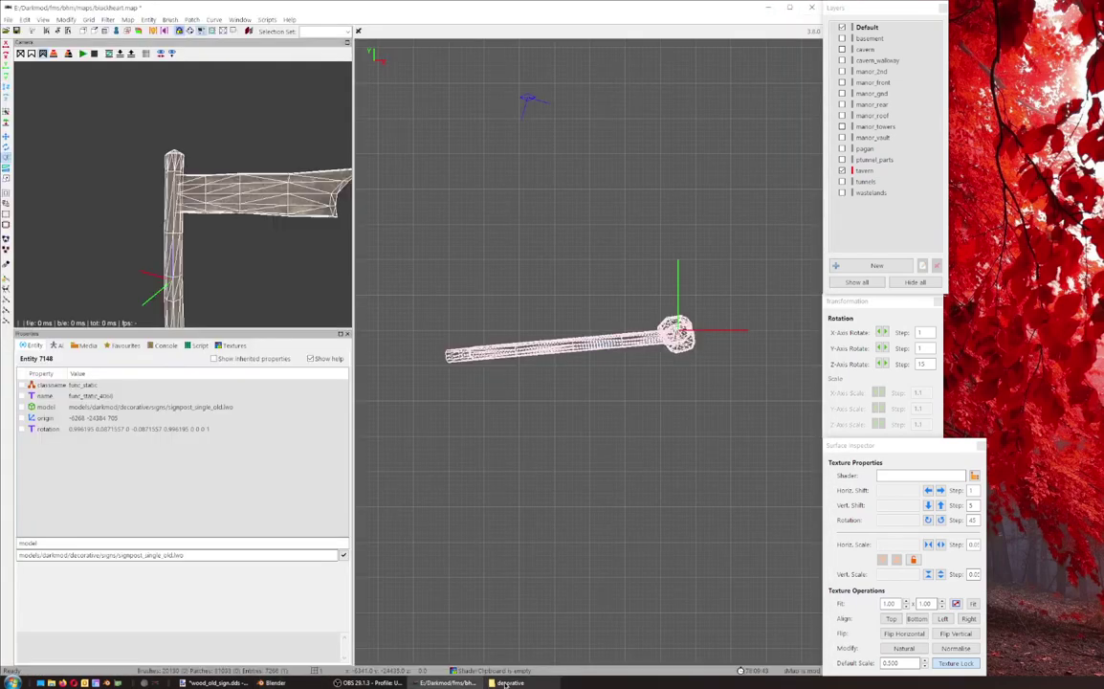
pyautogui.click(517, 684)
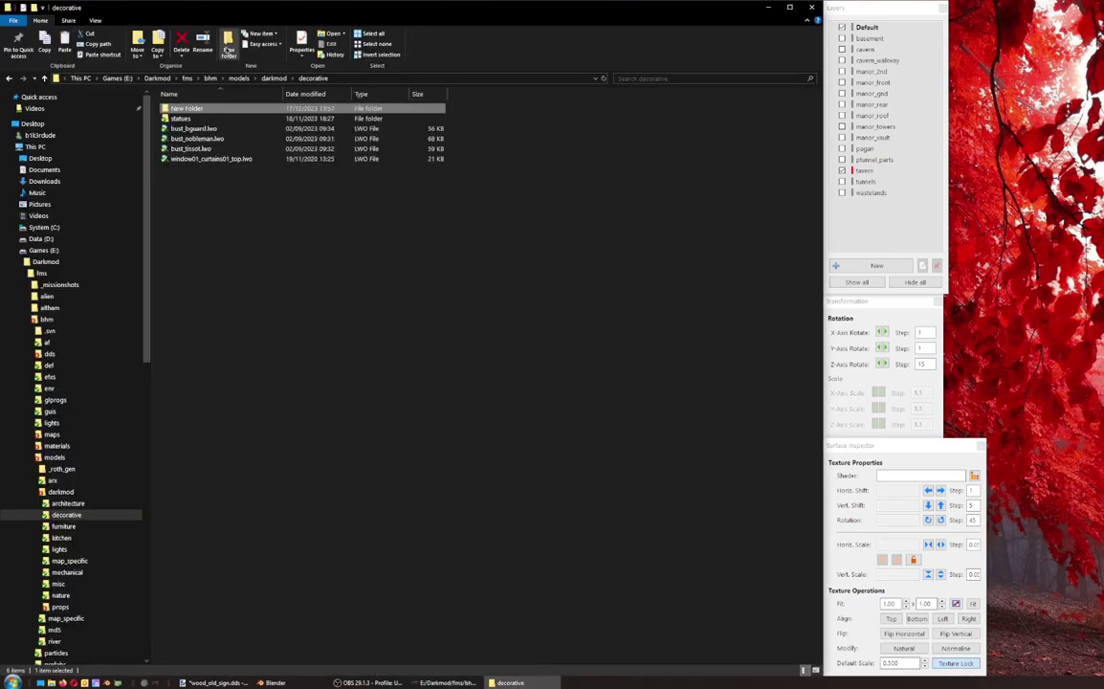
pyautogui.rightClick(203, 109)
pyautogui.click(230, 390)
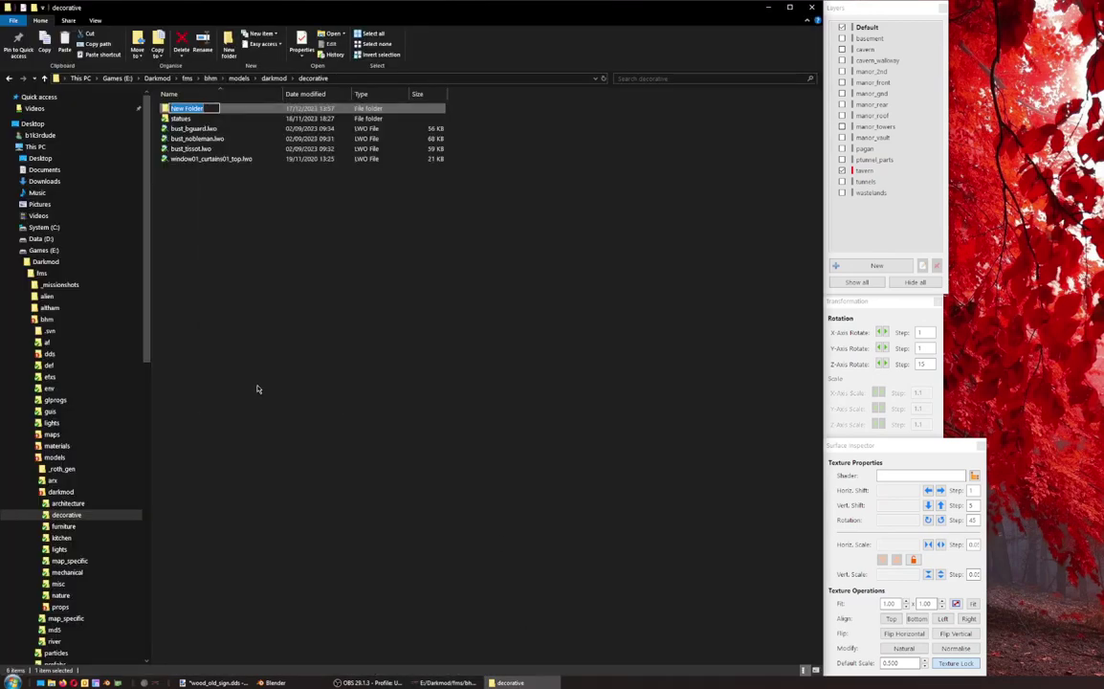
pyautogui.write('signs')
pyautogui.press('Return')
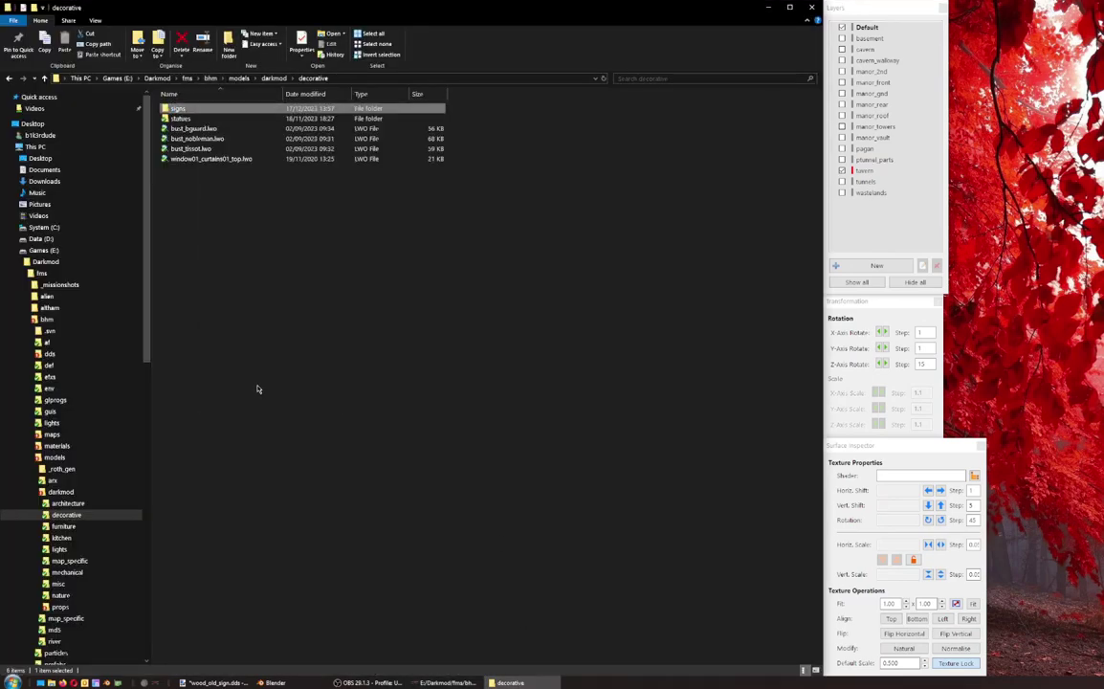
pyautogui.press('Return')
# Step: Switch to DarkRadiant and copy the file name signpost_single_old.lwo from the selected signpost entity's model property
pyautogui.click(448, 682)
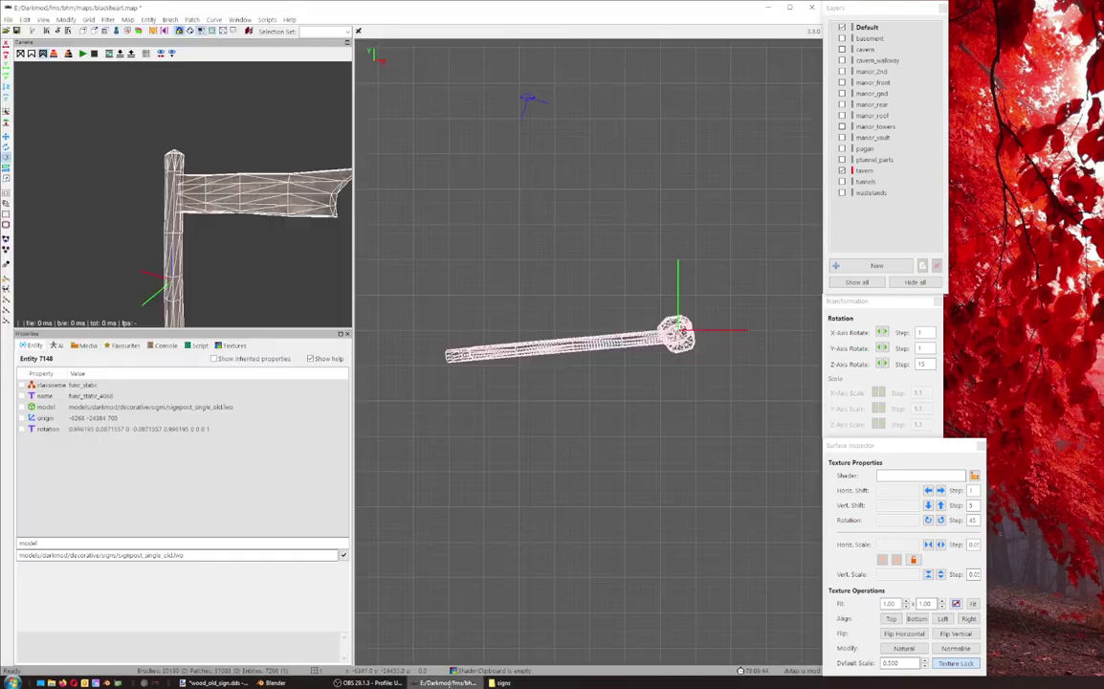
pyautogui.click(235, 411)
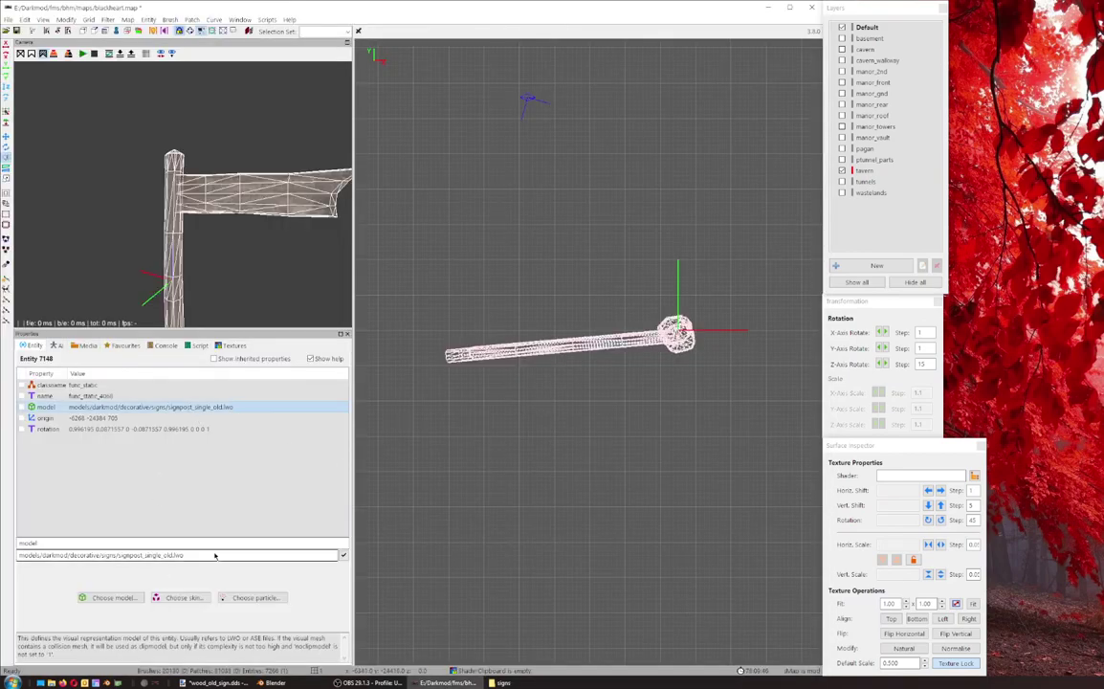
pyautogui.moveTo(215, 556); pyautogui.dragTo(122, 556)
pyautogui.hotkey('ctrl', 'c')
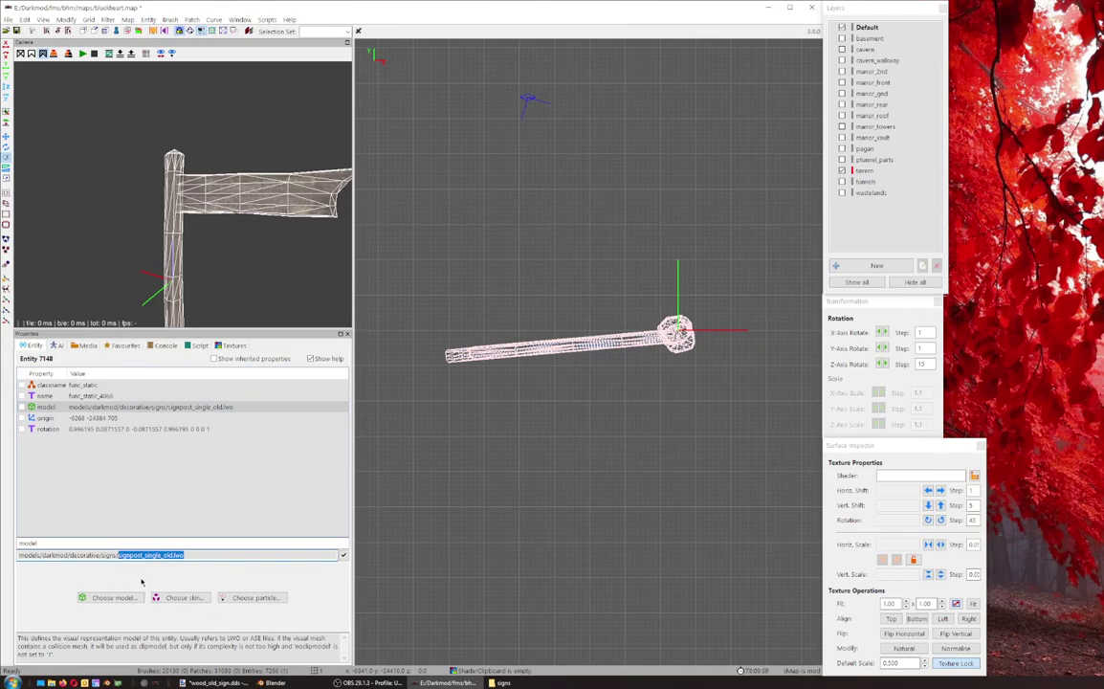
# Step: Switch back to Blender's export browser, reload the decorative folder by leaving and re-entering it, and open its signs subfolder
pyautogui.click(273, 682)
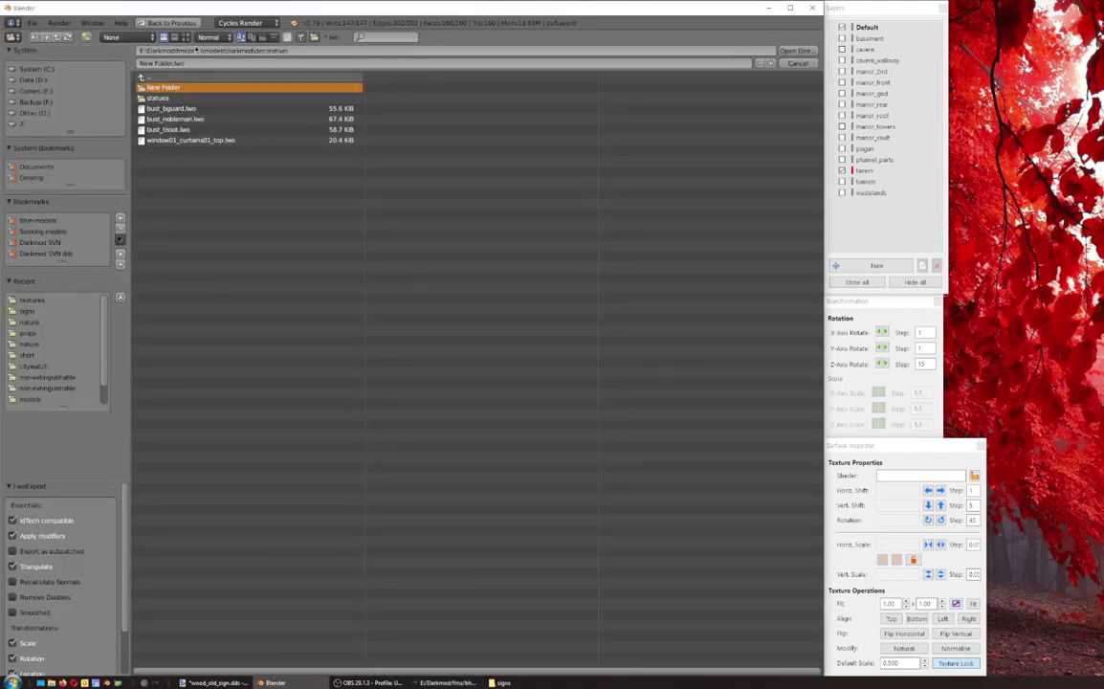
pyautogui.click(165, 62)
pyautogui.click(204, 188)
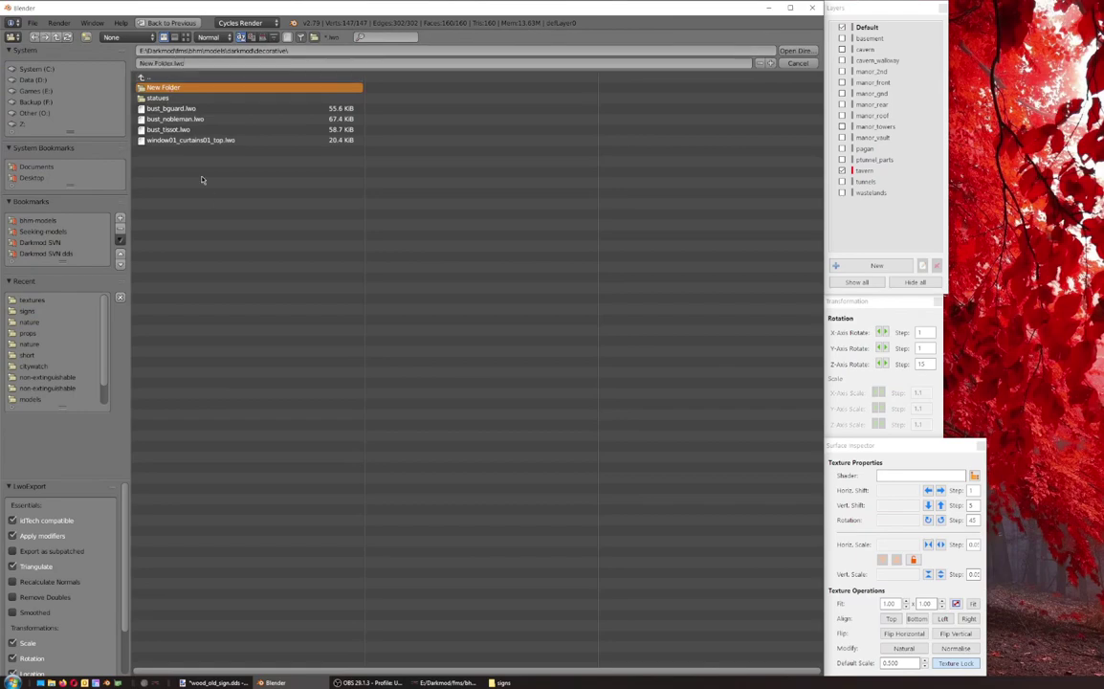
pyautogui.click(155, 78)
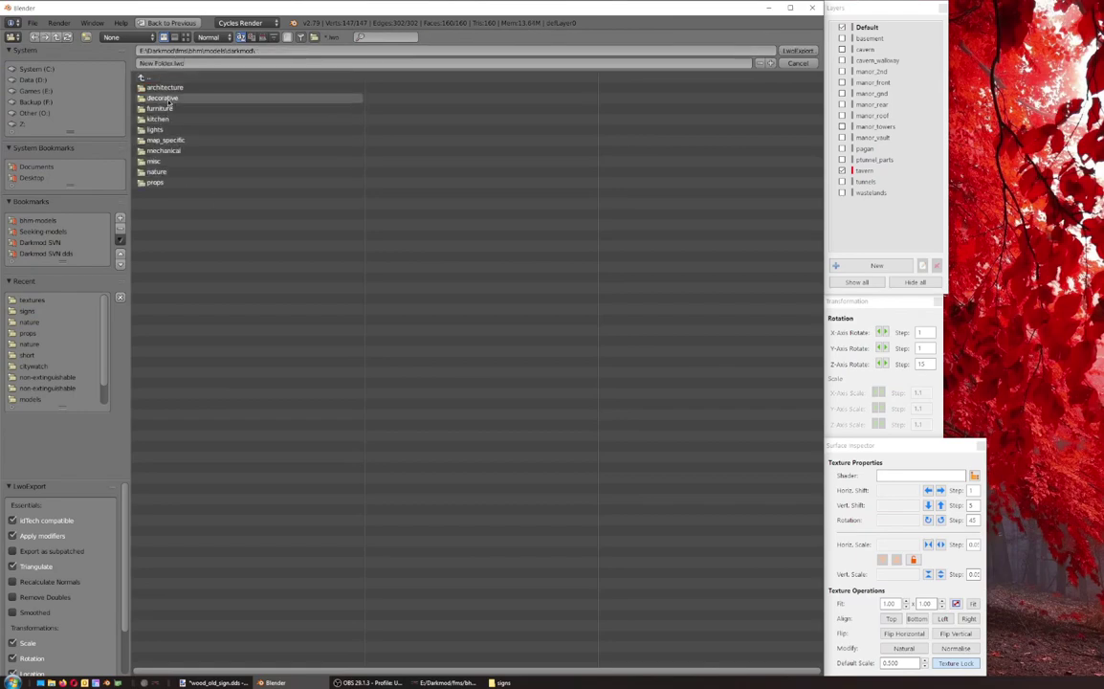
pyautogui.click(159, 98)
pyautogui.click(148, 87)
# Step: Try to export the board as signpost_single_pointer.lwo with Remove Doubles and Smoothed enabled
pyautogui.click(170, 63)
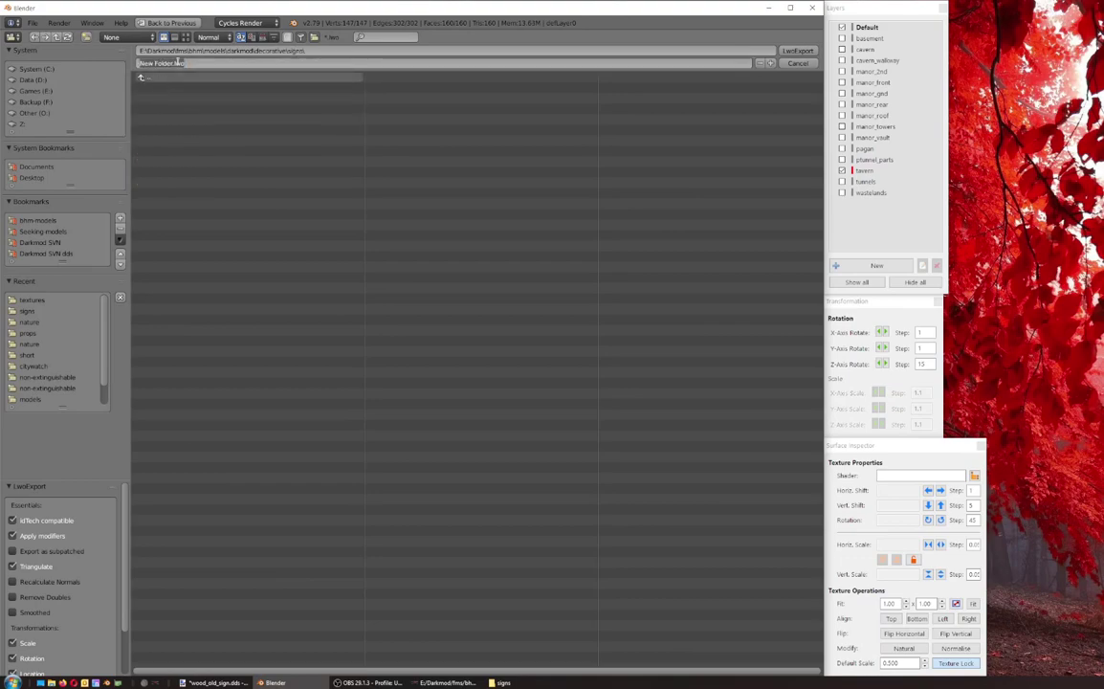
pyautogui.moveTo(175, 64); pyautogui.dragTo(81, 58)
pyautogui.hotkey('ctrl', 'v')
pyautogui.click(44, 614)
pyautogui.click(28, 599)
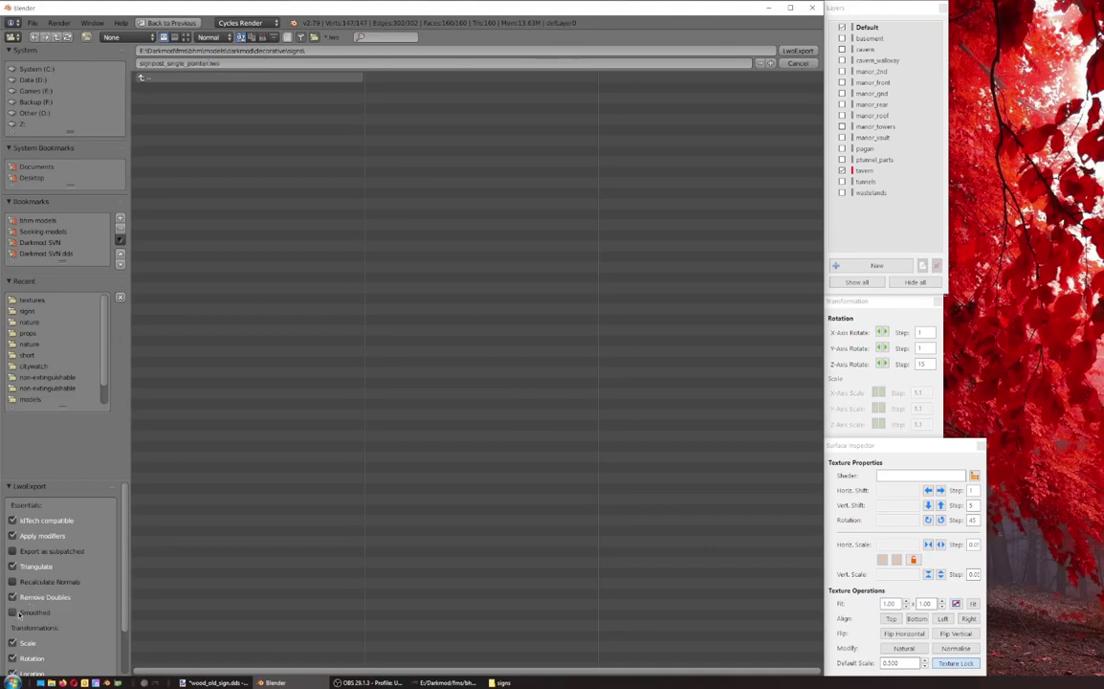
pyautogui.click(19, 612)
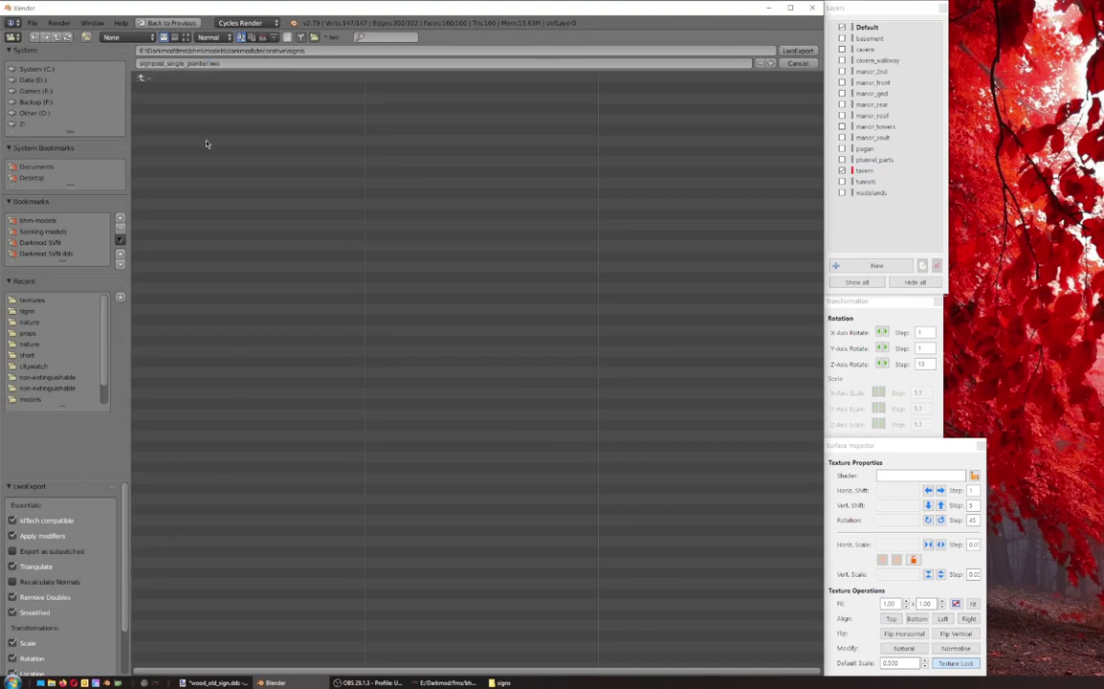
pyautogui.click(796, 51)
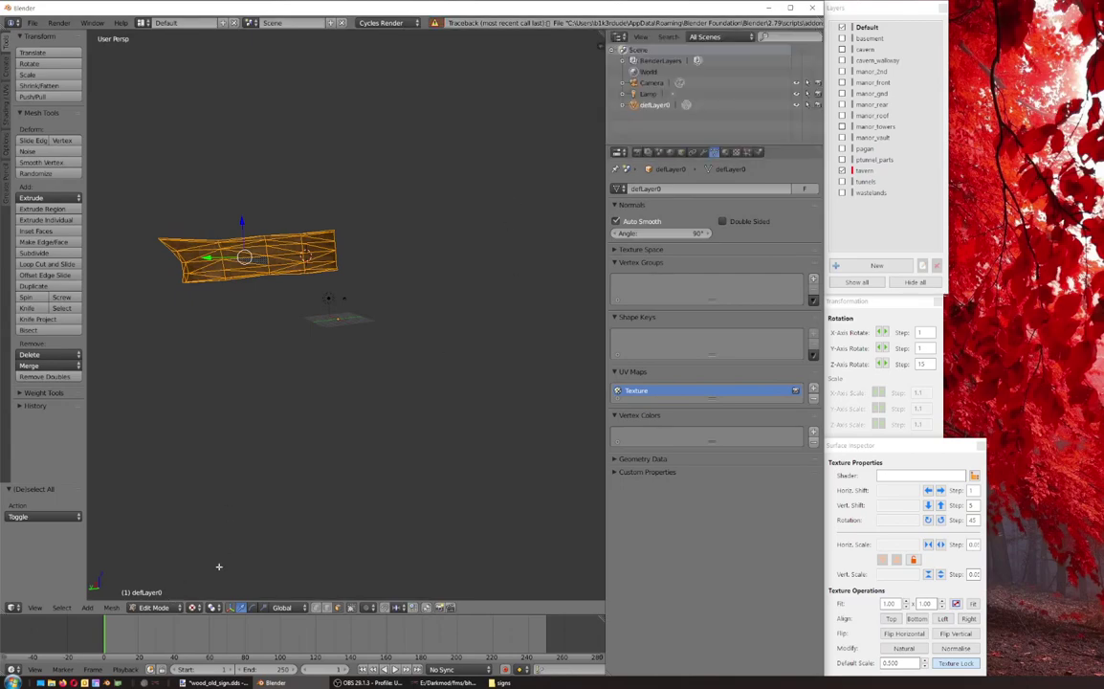
# Step: Switch the board from Edit Mode to Object Mode and restart the Lightwave (.lwo) export
pyautogui.click(153, 607)
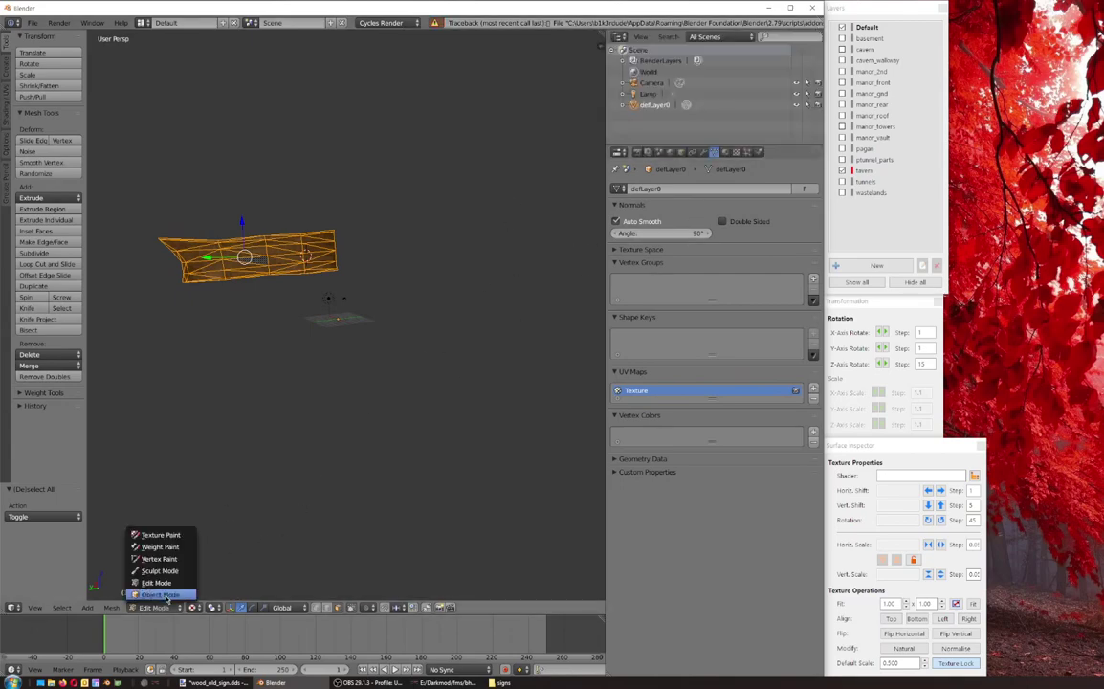
pyautogui.click(166, 595)
pyautogui.click(33, 22)
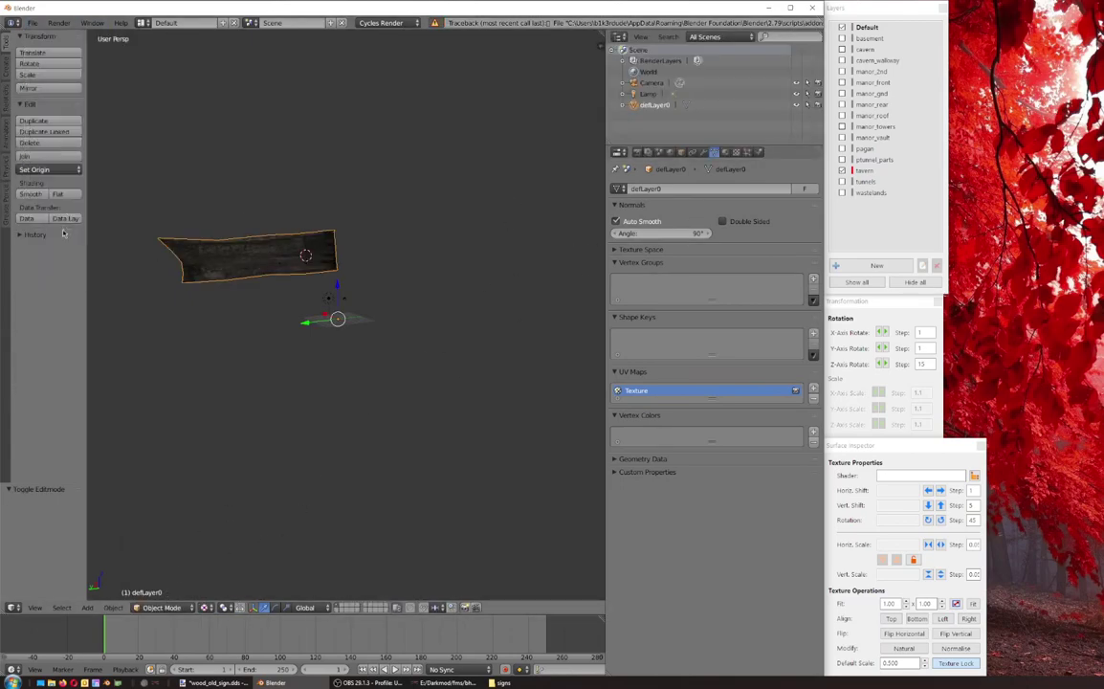
pyautogui.click(32, 22)
pyautogui.moveTo(57, 242)
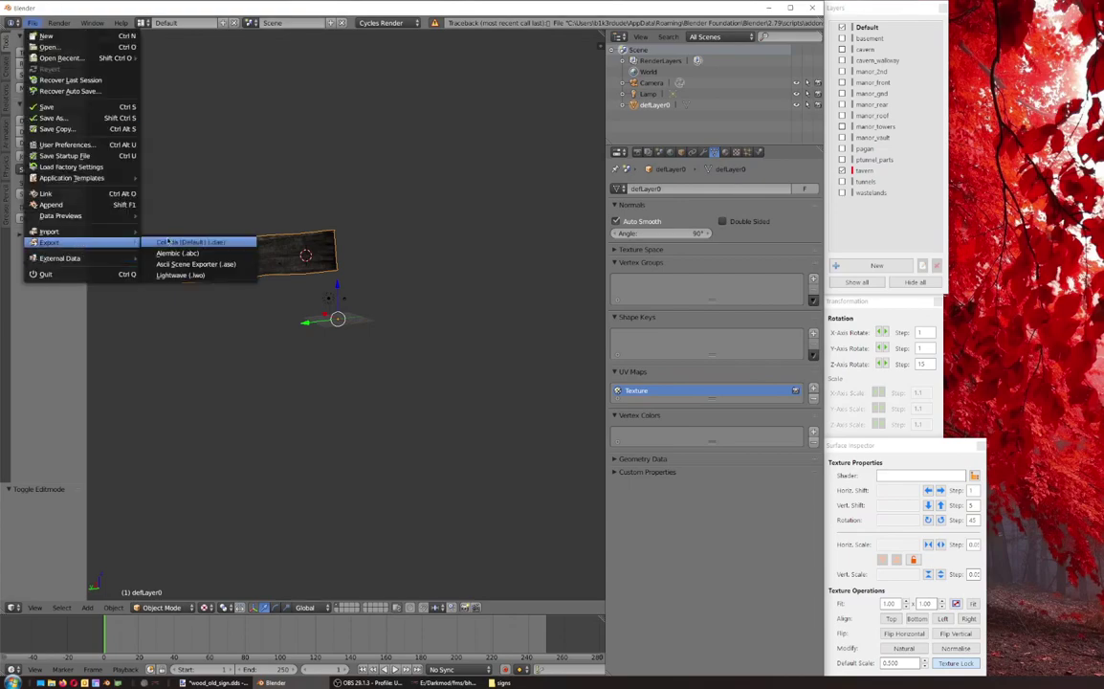
pyautogui.click(184, 275)
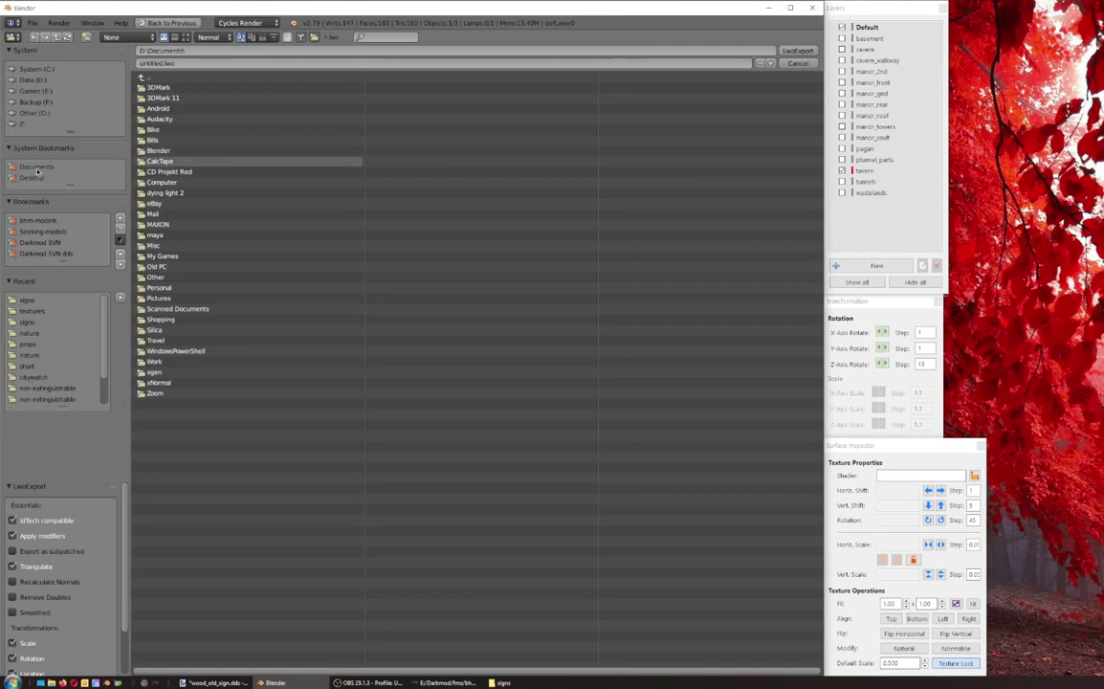
# Step: Browse from the bhm-models bookmark to the darkmod\decorative\signs folder as the export destination
pyautogui.click(41, 222)
pyautogui.click(153, 98)
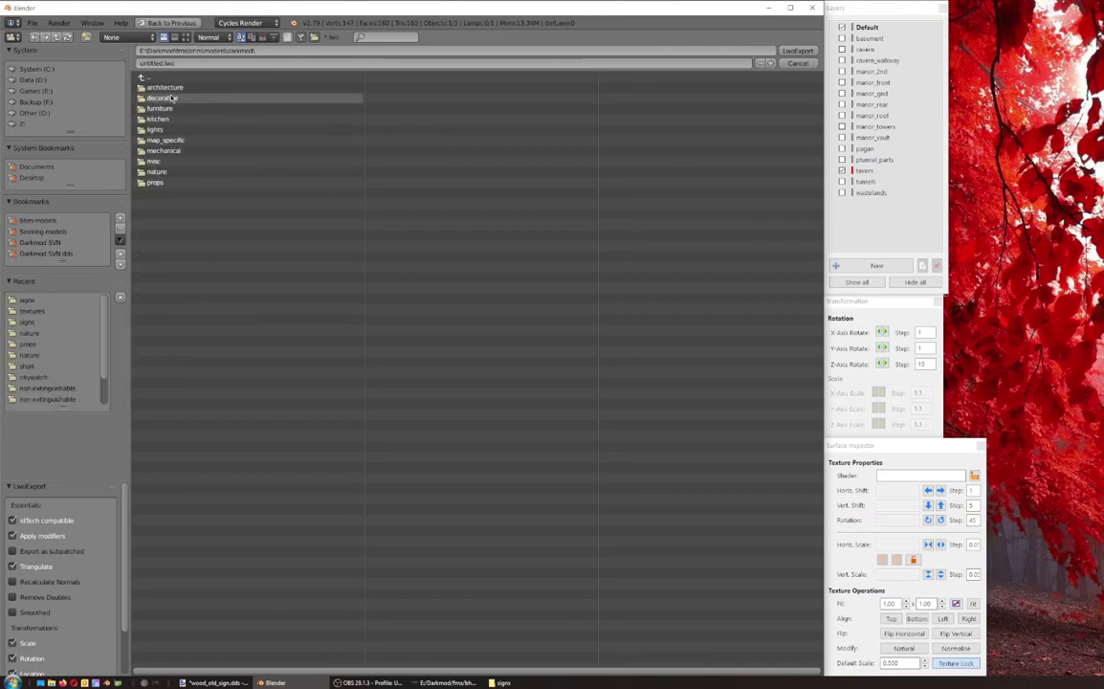
pyautogui.click(163, 98)
pyautogui.click(158, 88)
# Step: Name the file signpost_single_pointer.lwo, enable Remove Doubles and Smoothed, and run the Lightwave export
pyautogui.click(190, 62)
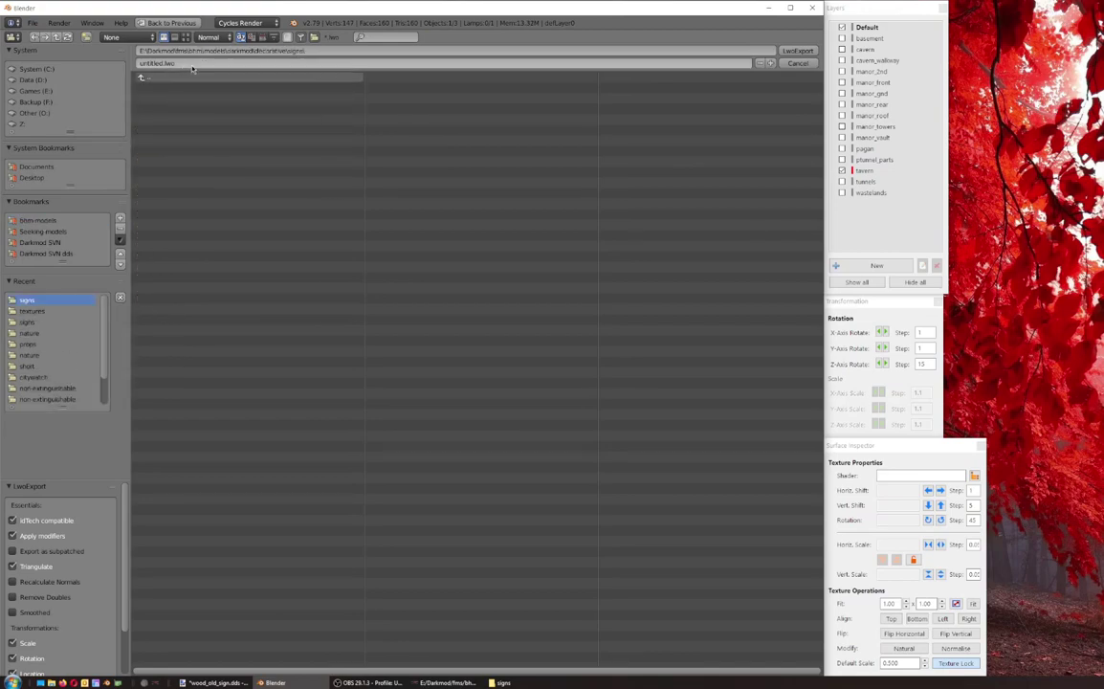
pyautogui.click(157, 63)
pyautogui.moveTo(163, 63); pyautogui.dragTo(3, 46)
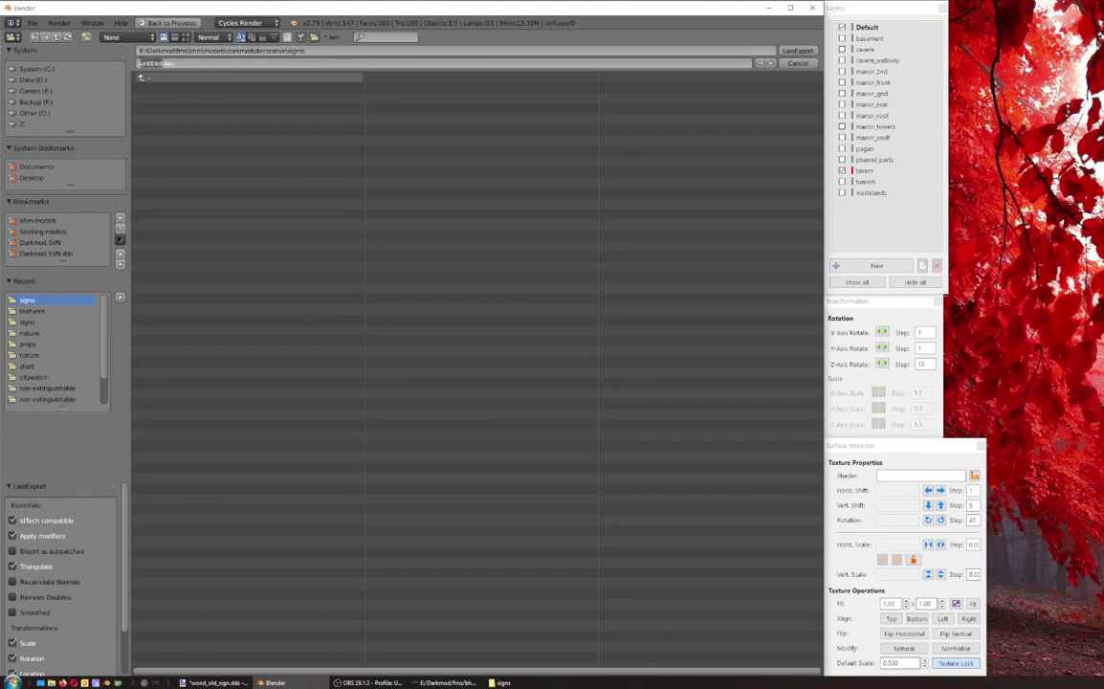
pyautogui.hotkey('ctrl', 'v')
pyautogui.click(31, 604)
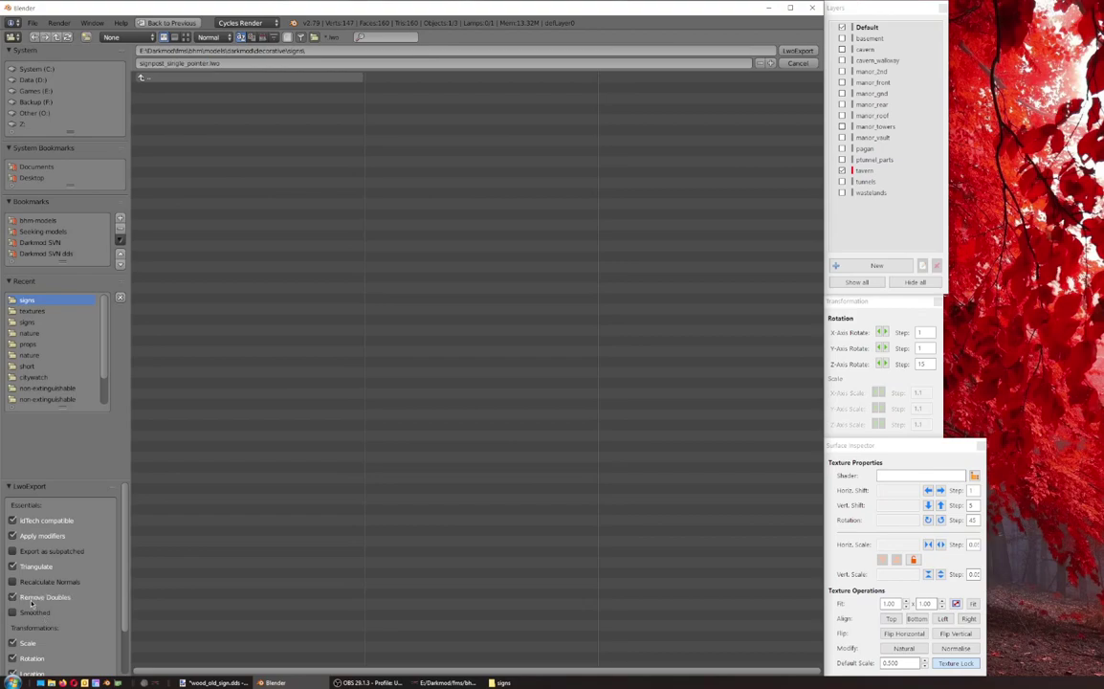
pyautogui.click(12, 598)
pyautogui.click(13, 613)
pyautogui.click(802, 51)
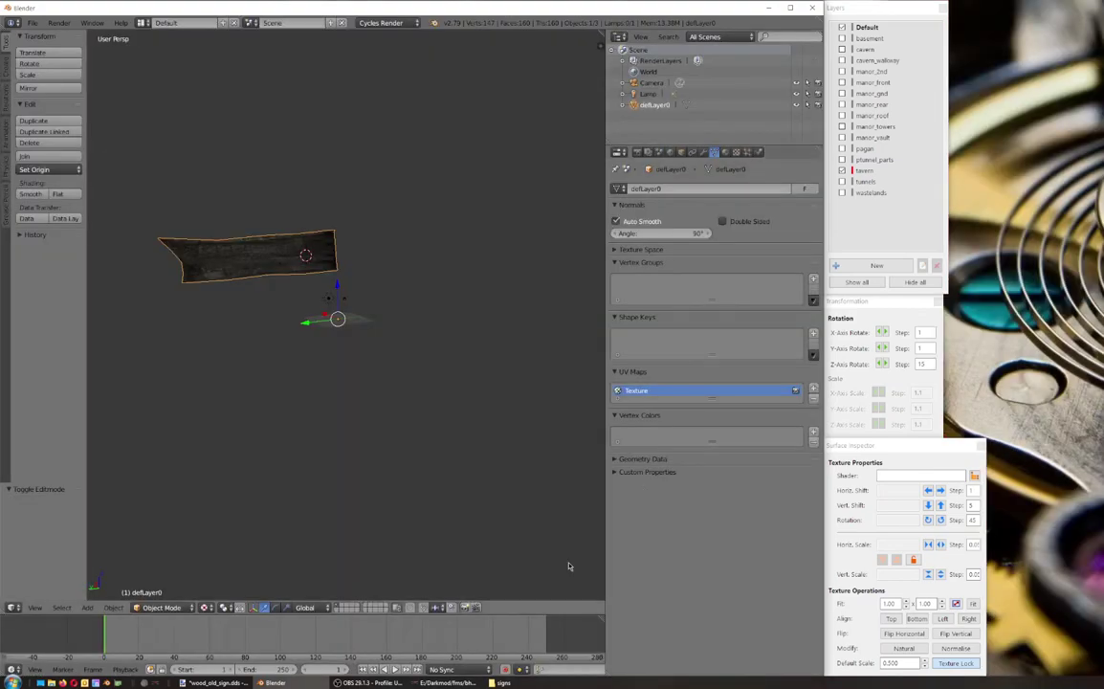
# Step: Switch to DarkRadiant and reload the models
pyautogui.hotkey('alt', 'Tab')
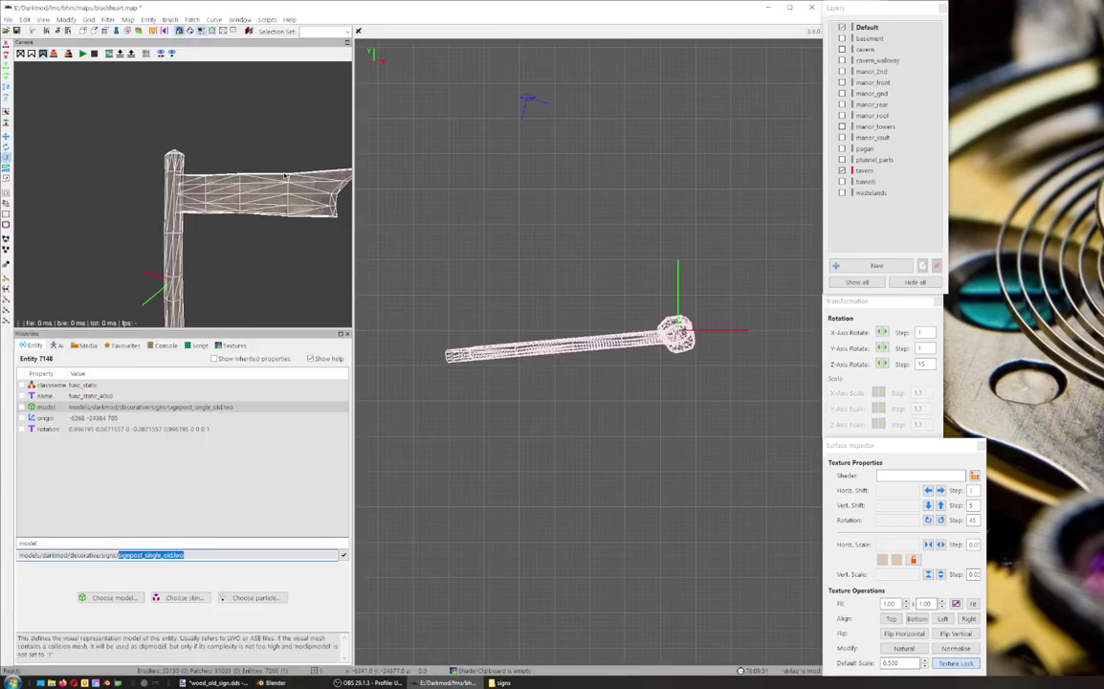
pyautogui.click(7, 19)
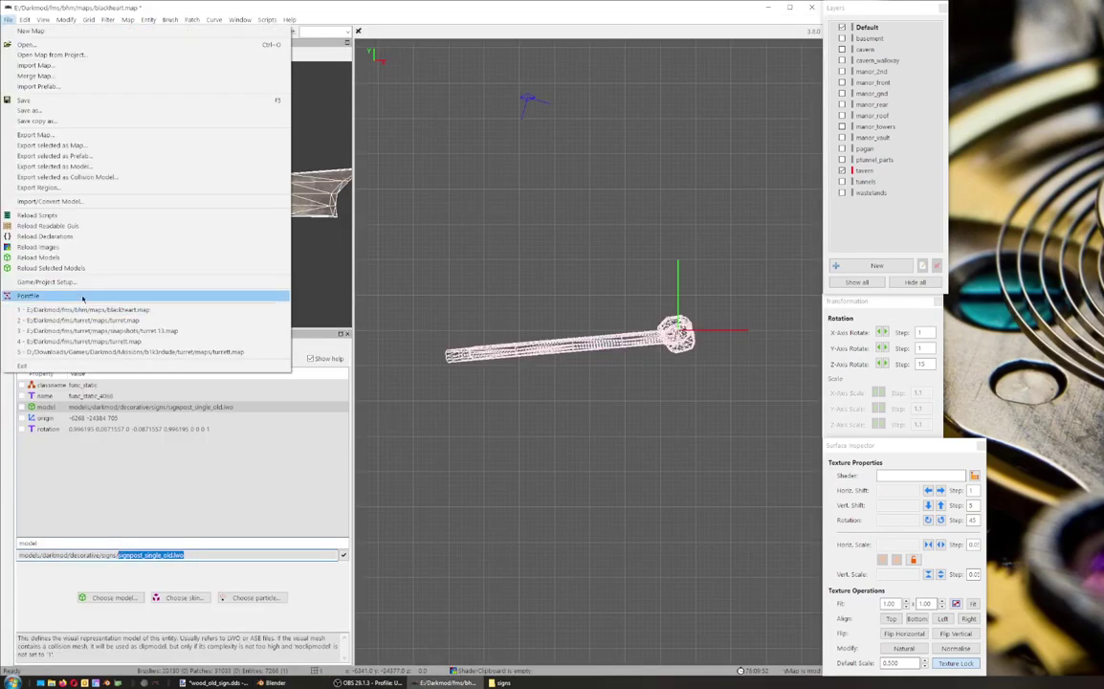
pyautogui.click(62, 258)
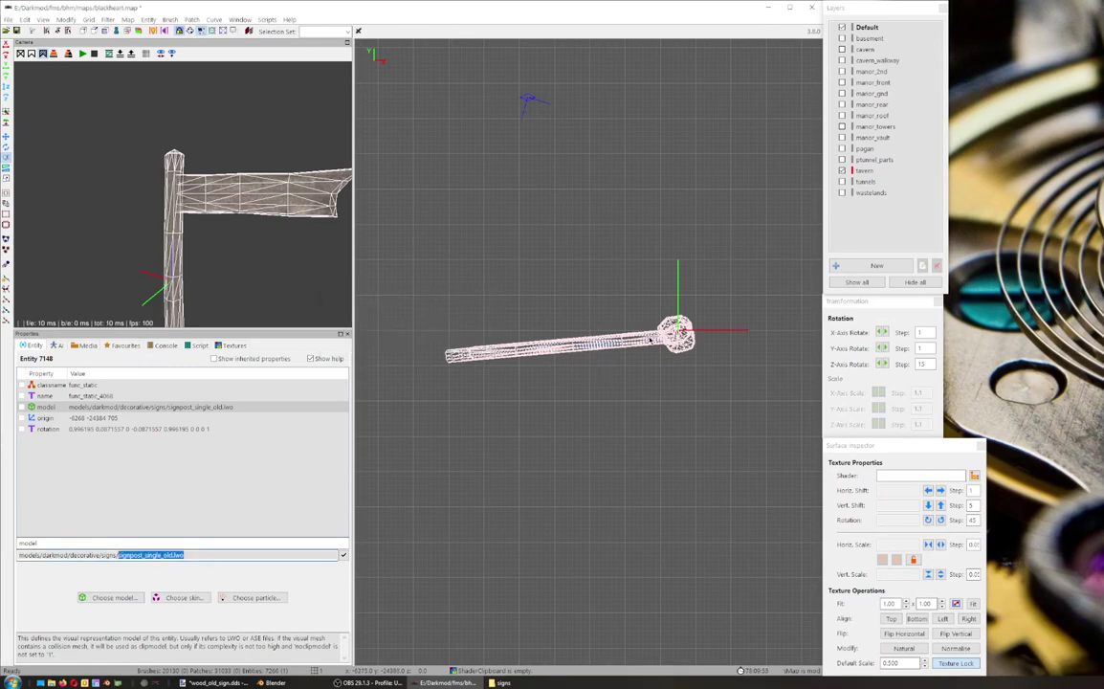
# Step: Duplicate the signpost entity and place the copy about 8 units along positive Y from the original in the top view
pyautogui.press('BackSpace')
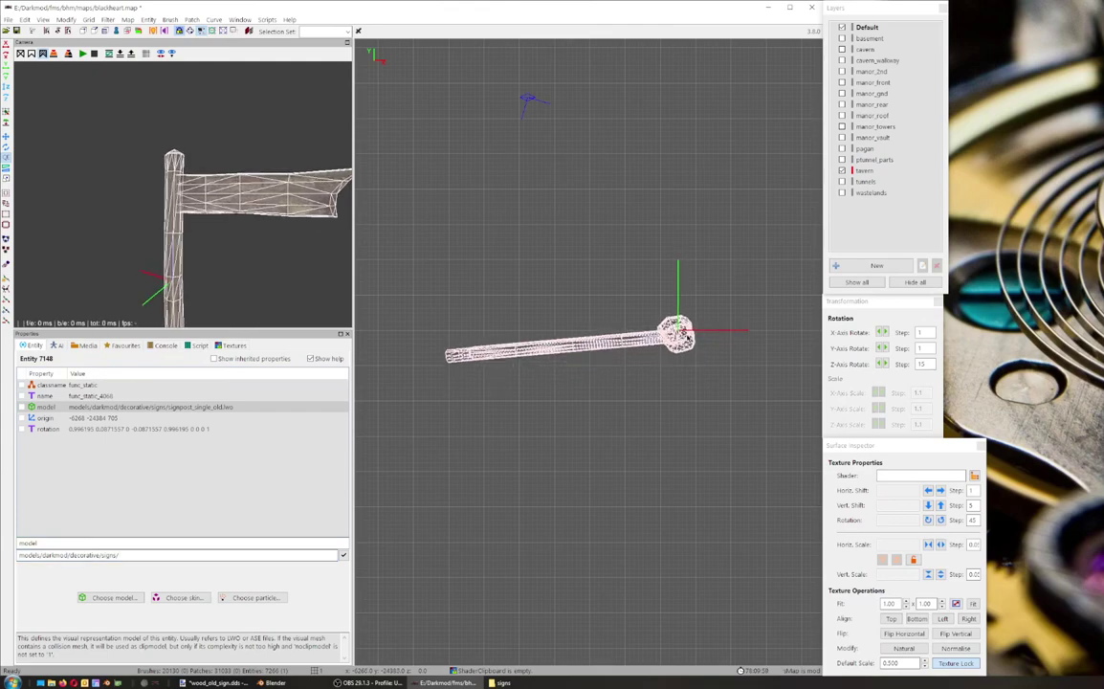
pyautogui.moveTo(694, 382); pyautogui.dragTo(687, 390, button='right')
pyautogui.press('space')
pyautogui.moveTo(672, 338)
pyautogui.mouseDown()
pyautogui.moveTo(681, 347)
pyautogui.moveTo(673, 302)
pyautogui.mouseUp()
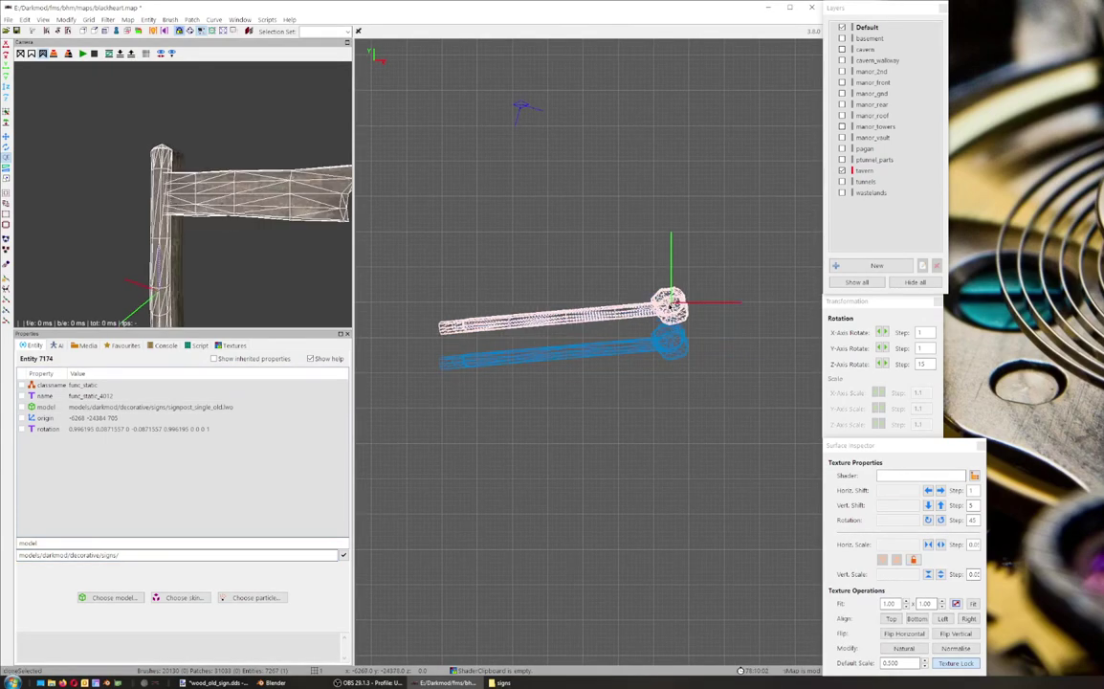
# Step: Set the duplicate's model property to models/darkmod/decorative/signs/signpost_single_pointer.lwo
pyautogui.click(167, 407)
pyautogui.click(163, 555)
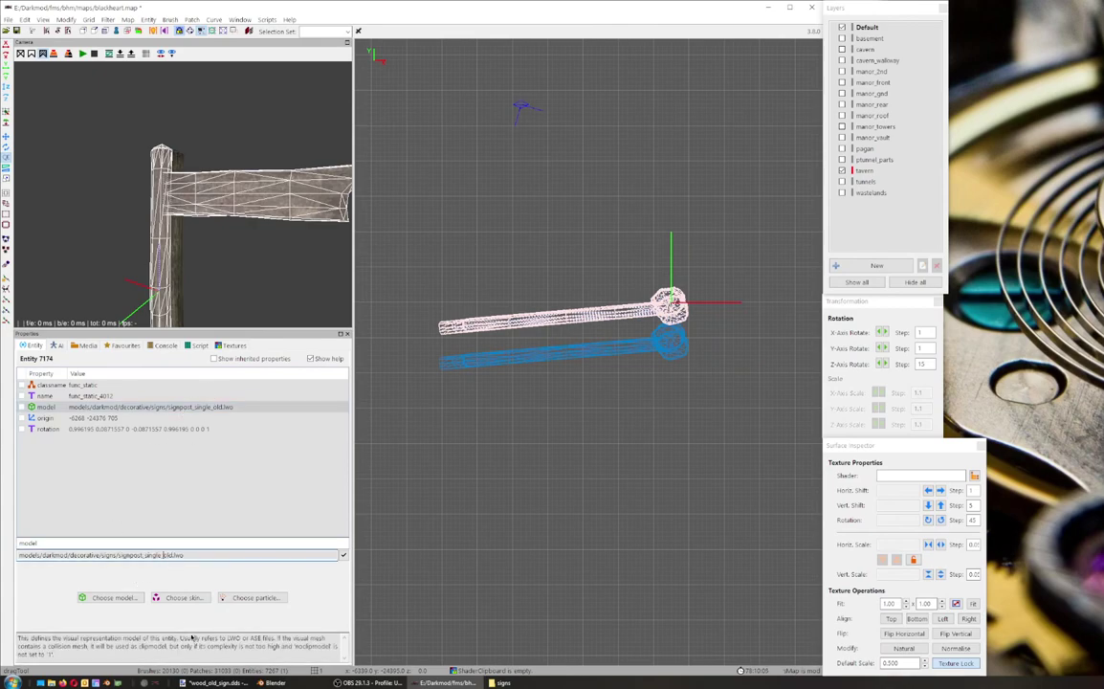
pyautogui.write('pointer')
pyautogui.press('Delete')
pyautogui.press('Return')
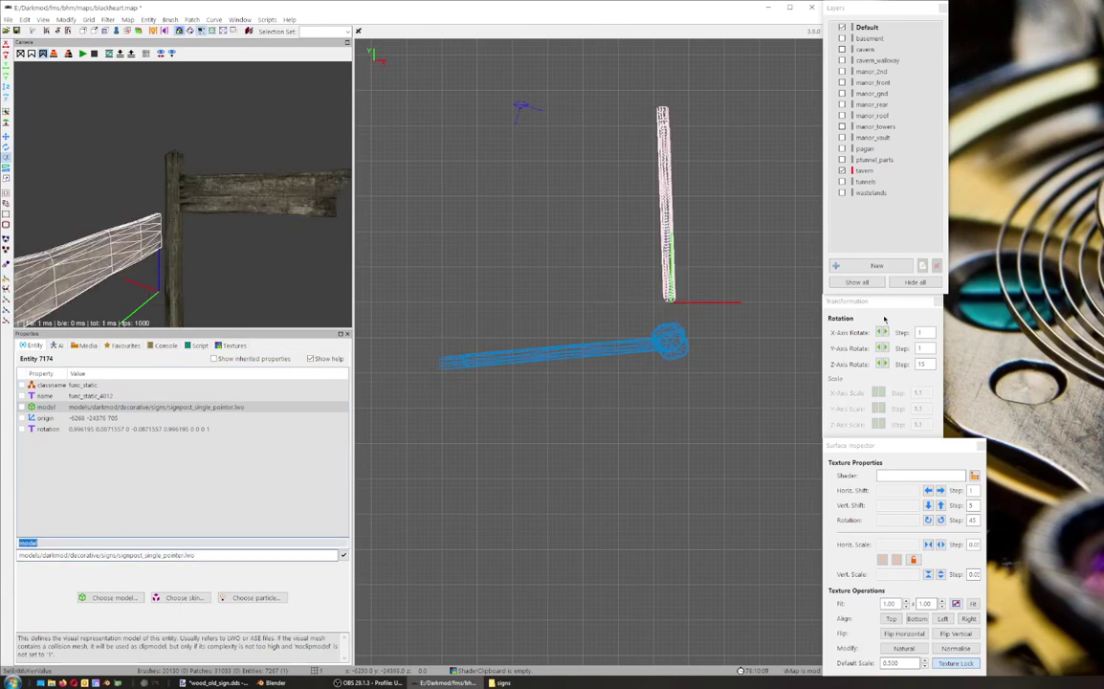
# Step: Move the new pointer board against the original signpost's post, adjusting its position in the top and side views
pyautogui.moveTo(673, 284); pyautogui.dragTo(672, 312)
pyautogui.hotkey('ctrl', 'Tab')
pyautogui.hotkey('ctrl', 'Tab')
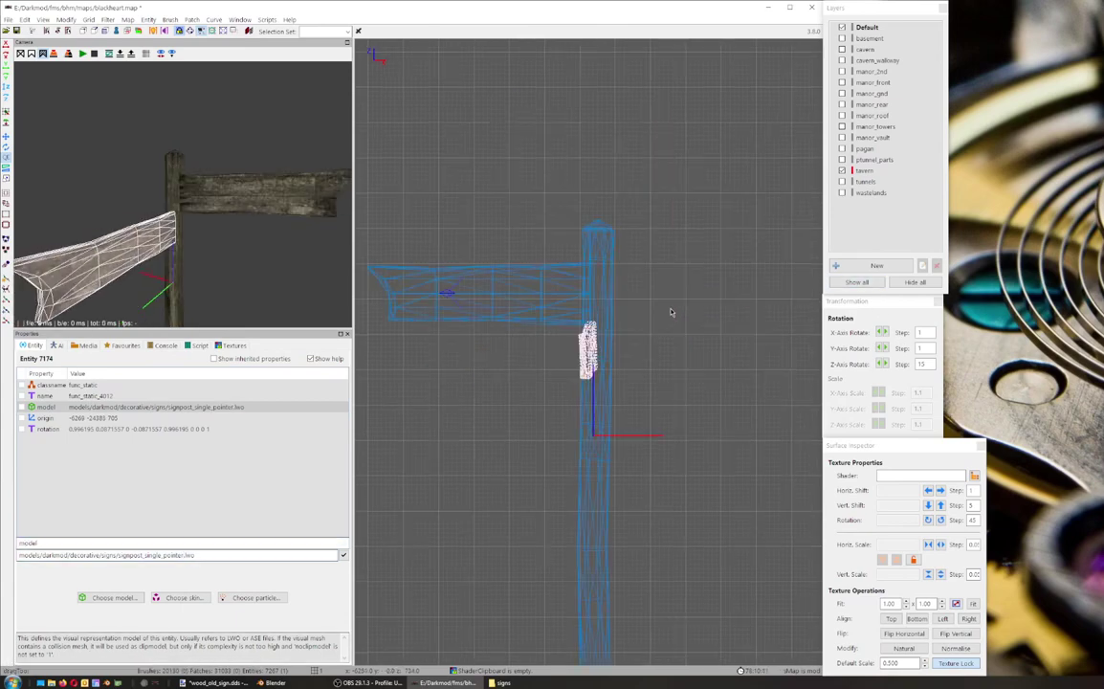
pyautogui.moveTo(550, 361); pyautogui.dragTo(544, 361)
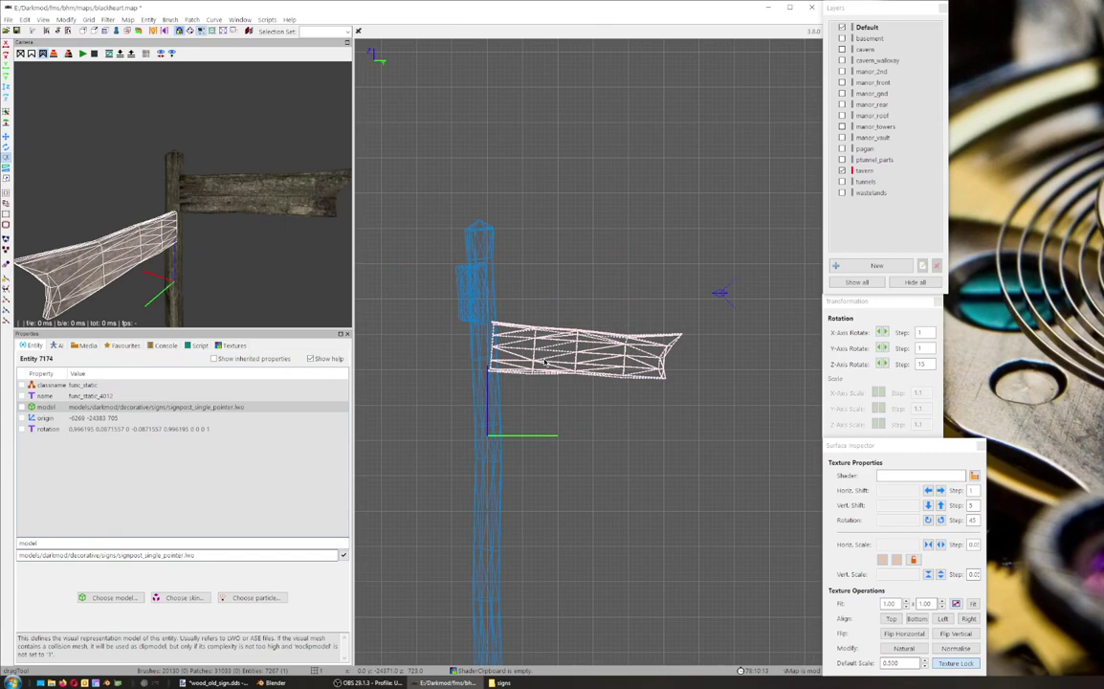
pyautogui.hotkey('ctrl', 'Tab')
pyautogui.hotkey('ctrl', 'Tab')
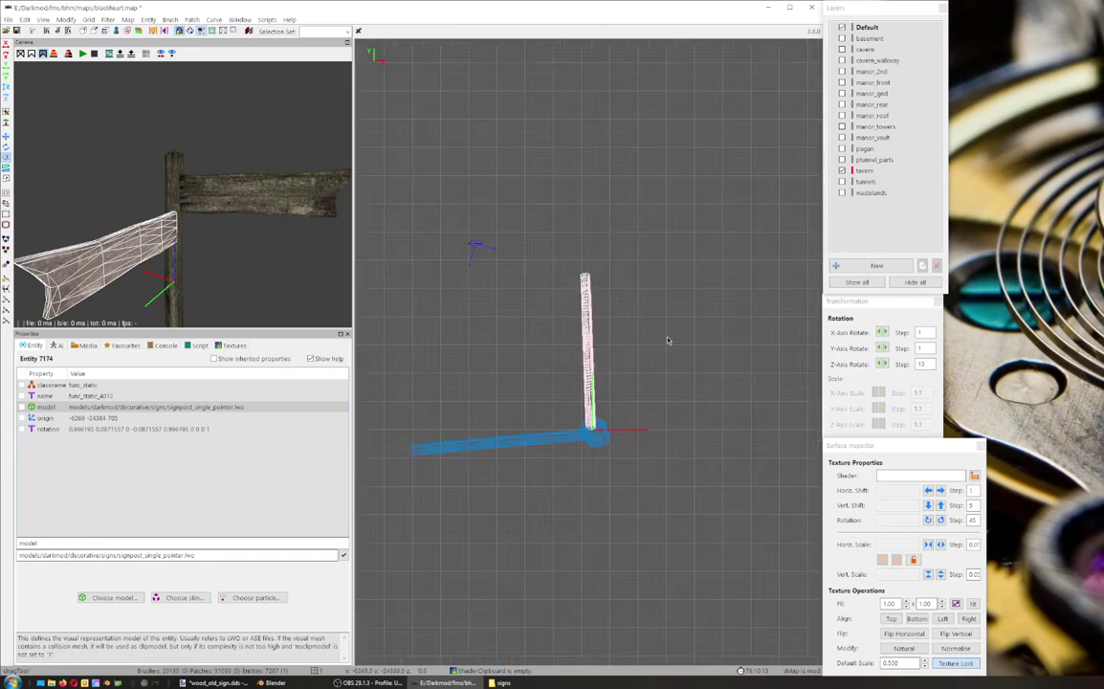
# Step: Duplicate the pointer board and rotate the copy about 165° clockwise around the Z axis in 15° steps
pyautogui.moveTo(689, 331); pyautogui.dragTo(687, 266, button='right')
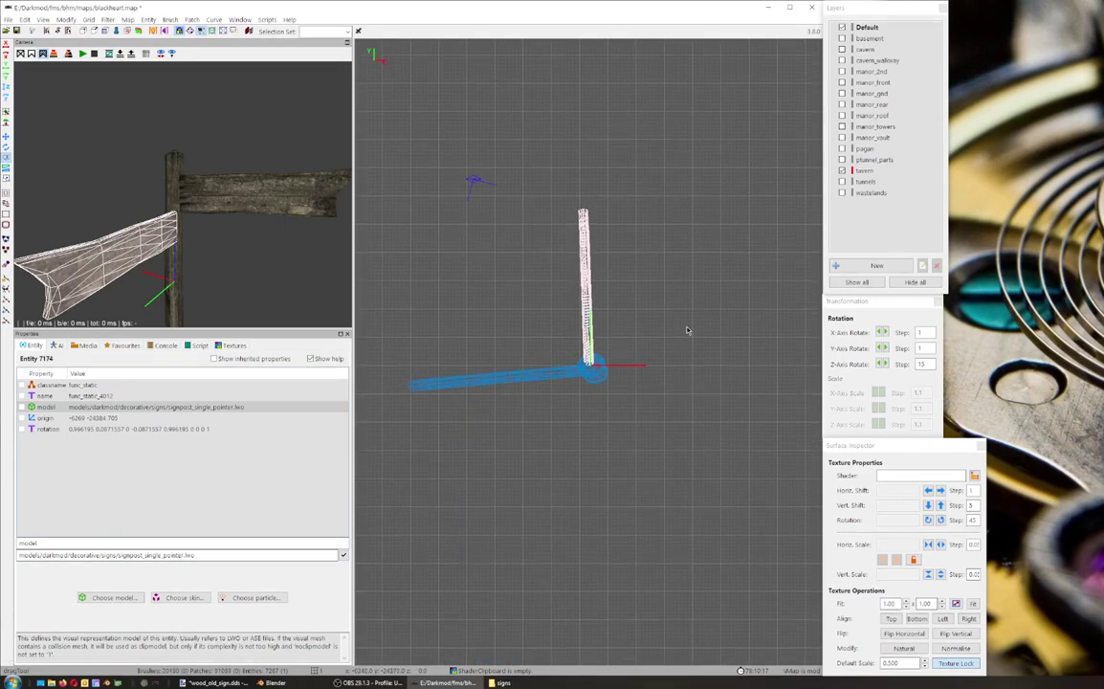
pyautogui.press('space')
pyautogui.moveTo(532, 276); pyautogui.dragTo(587, 285)
pyautogui.click(886, 364)
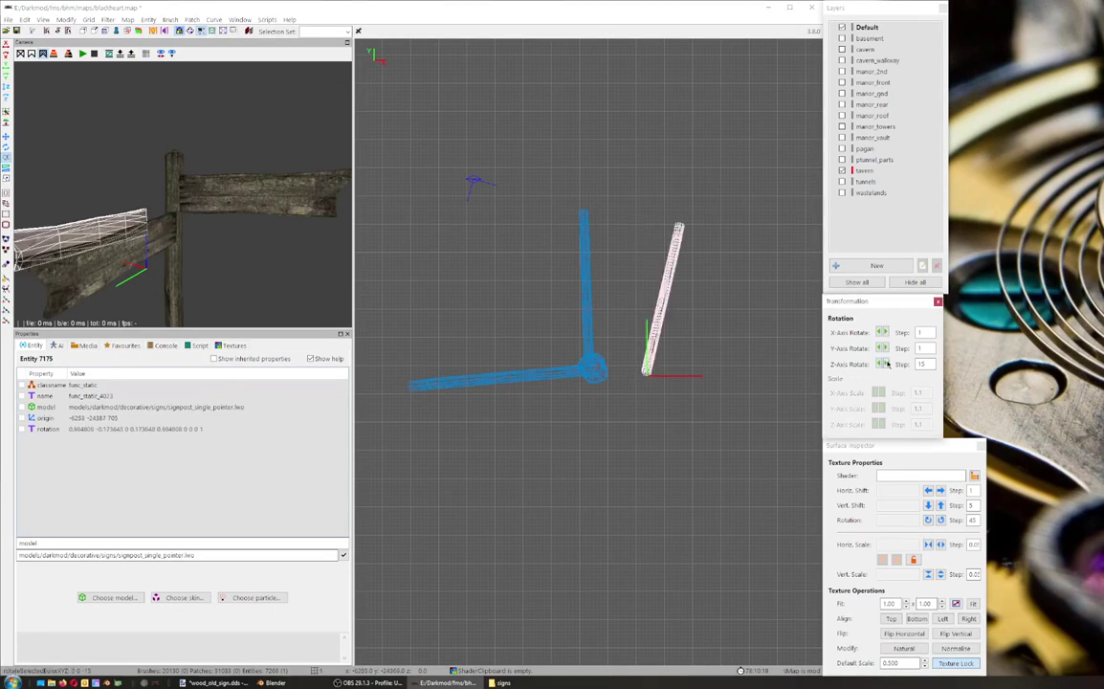
pyautogui.click(886, 364)
pyautogui.click(886, 364)
pyautogui.click(886, 363)
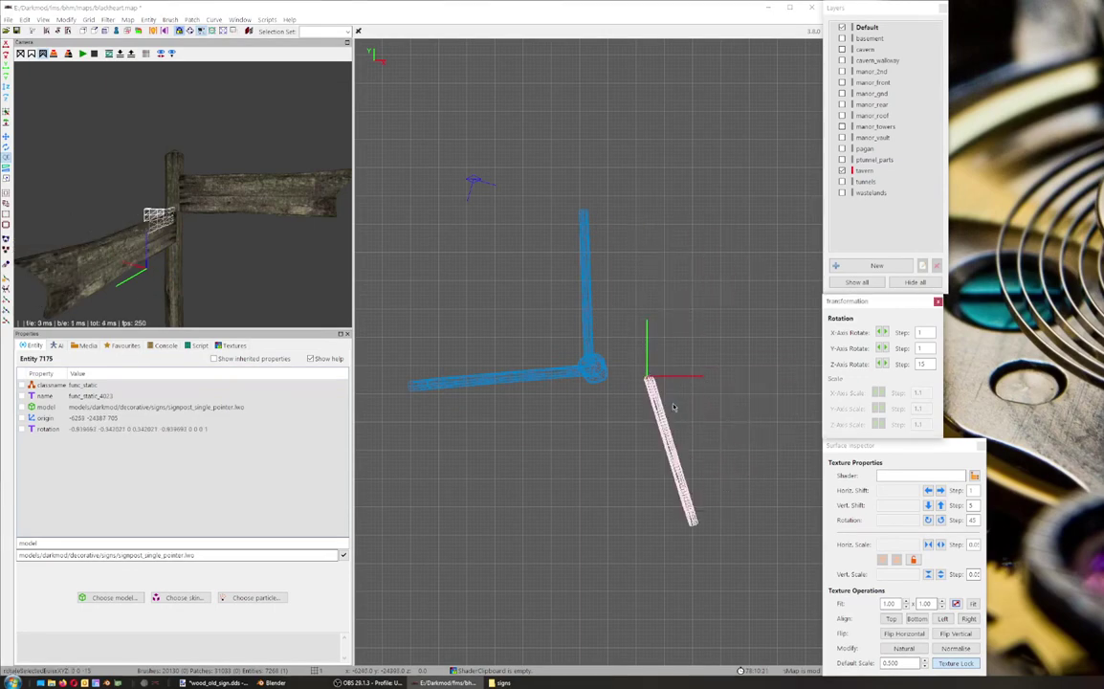
# Step: Move the rotated pointer board against the signpost's post in the top view and check its placement in the front and side views
pyautogui.moveTo(657, 404); pyautogui.dragTo(601, 397)
pyautogui.hotkey('ctrl', 'Tab')
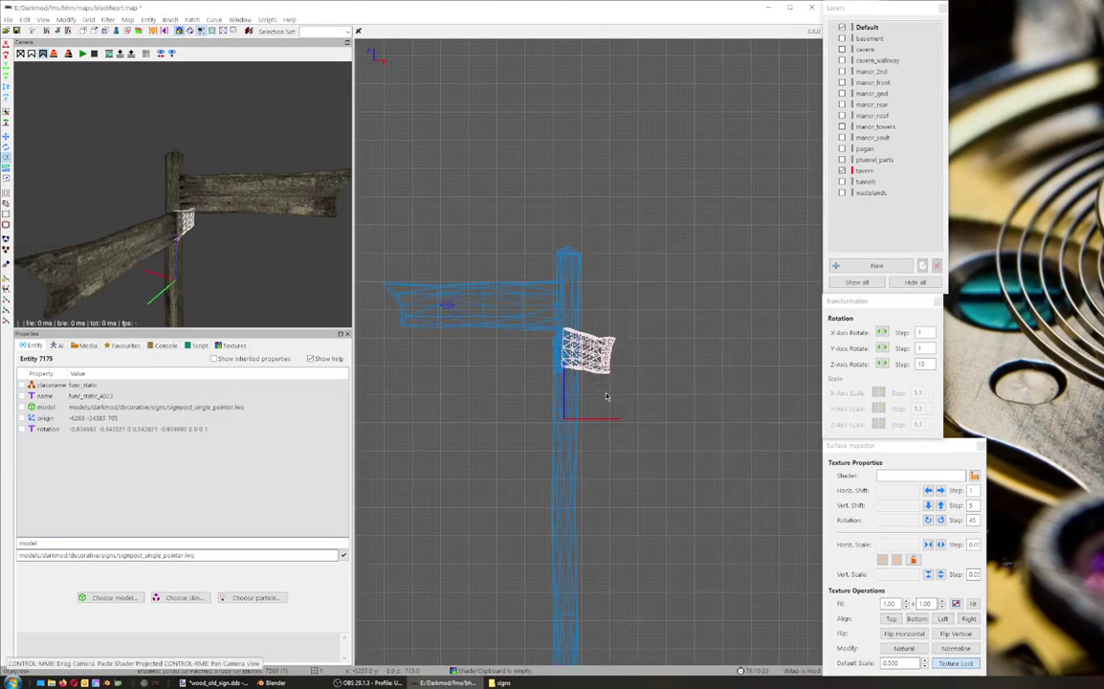
pyautogui.hotkey('ctrl', 'Tab')
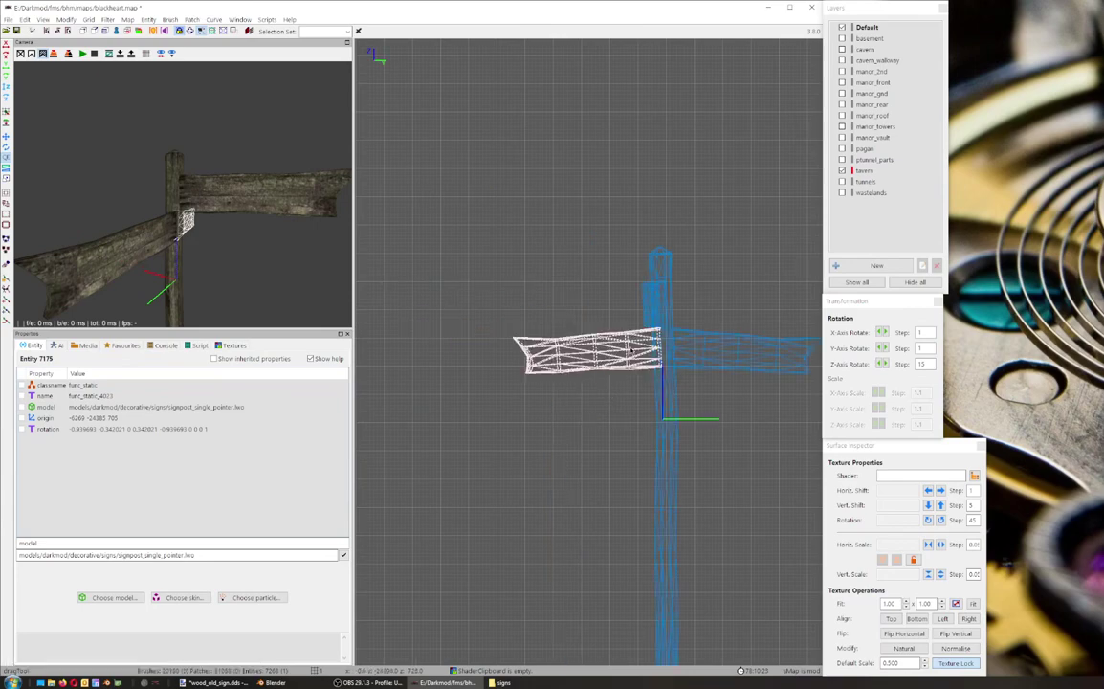
# Step: Examine the signpost's pointers from several directions in the camera view and clear the selection
pyautogui.rightClick(243, 182)
pyautogui.scroll(-3, 183, 195)
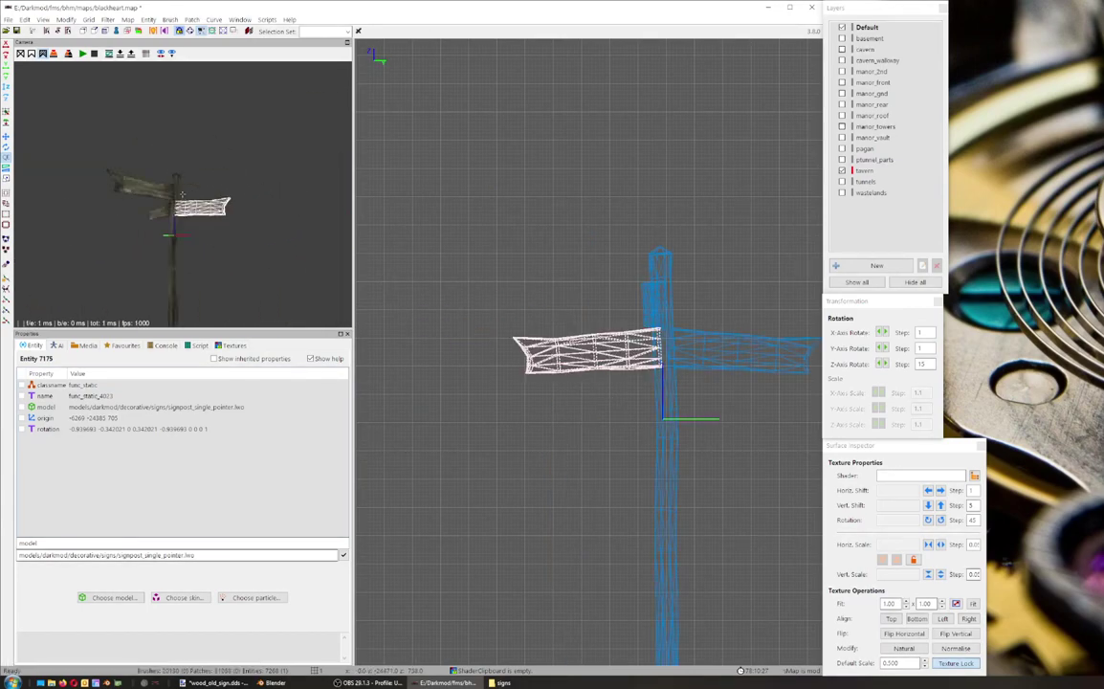
pyautogui.scroll(3, 183, 194)
pyautogui.scroll(-3, 183, 195)
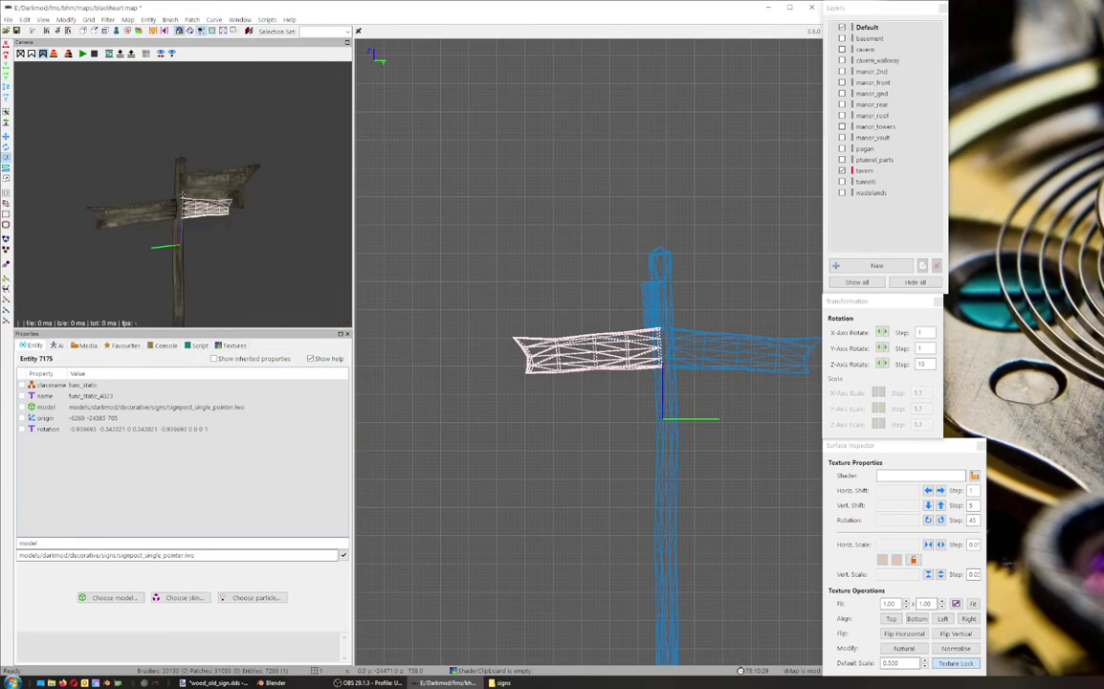
pyautogui.scroll(3, 183, 194)
pyautogui.scroll(-4, 183, 194)
pyautogui.scroll(3, 183, 194)
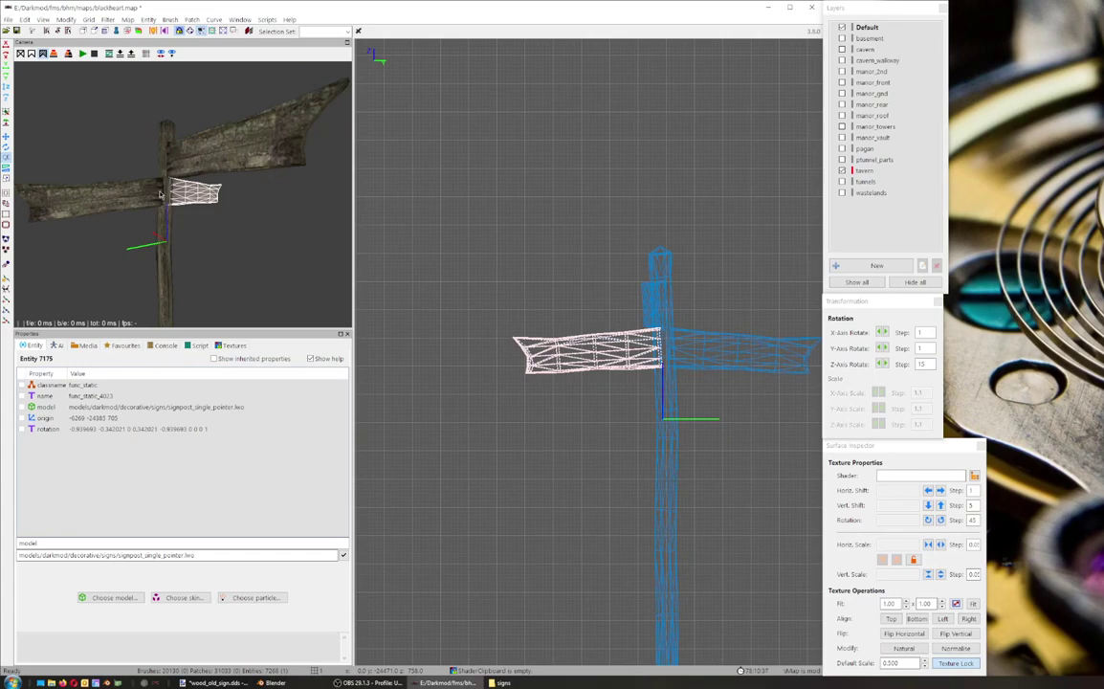
pyautogui.press('Escape')
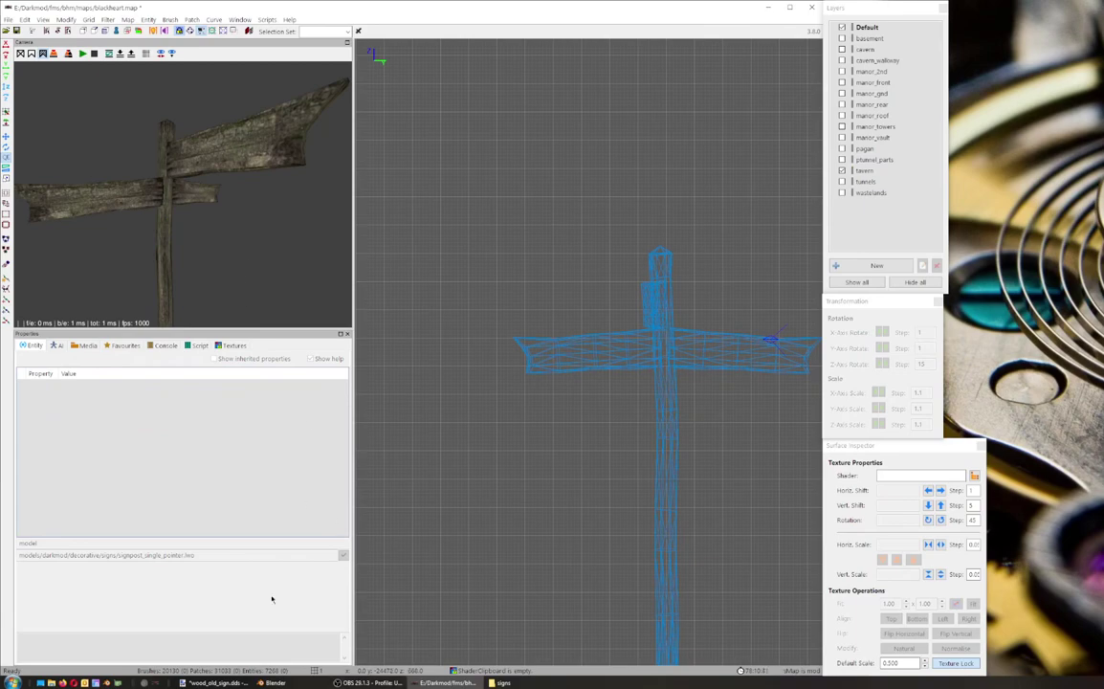
# Step: Switch to paint.net, add a new layer to wood_old_sign.dds, and set the Text tool's font to Carleton
pyautogui.click(215, 683)
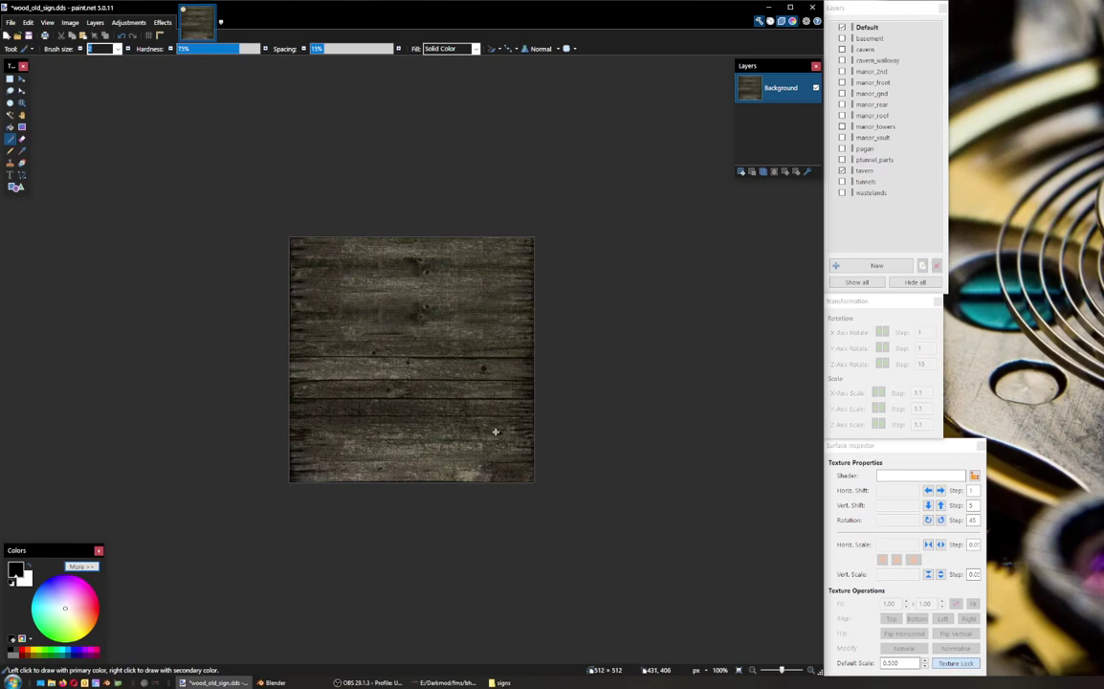
pyautogui.click(741, 171)
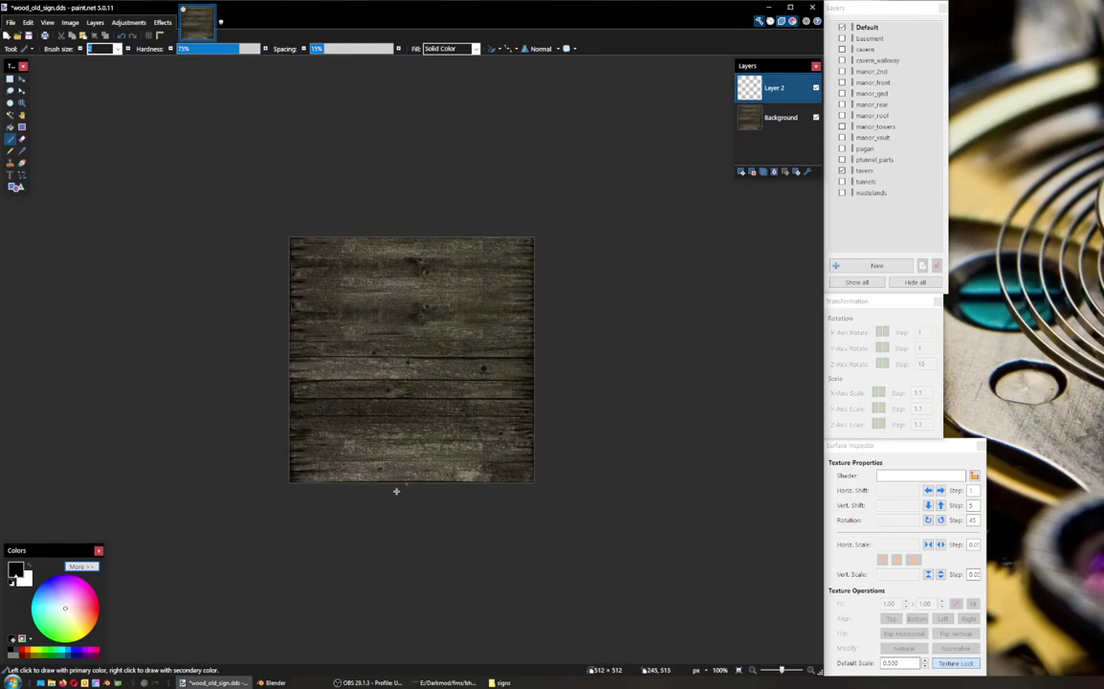
pyautogui.click(10, 176)
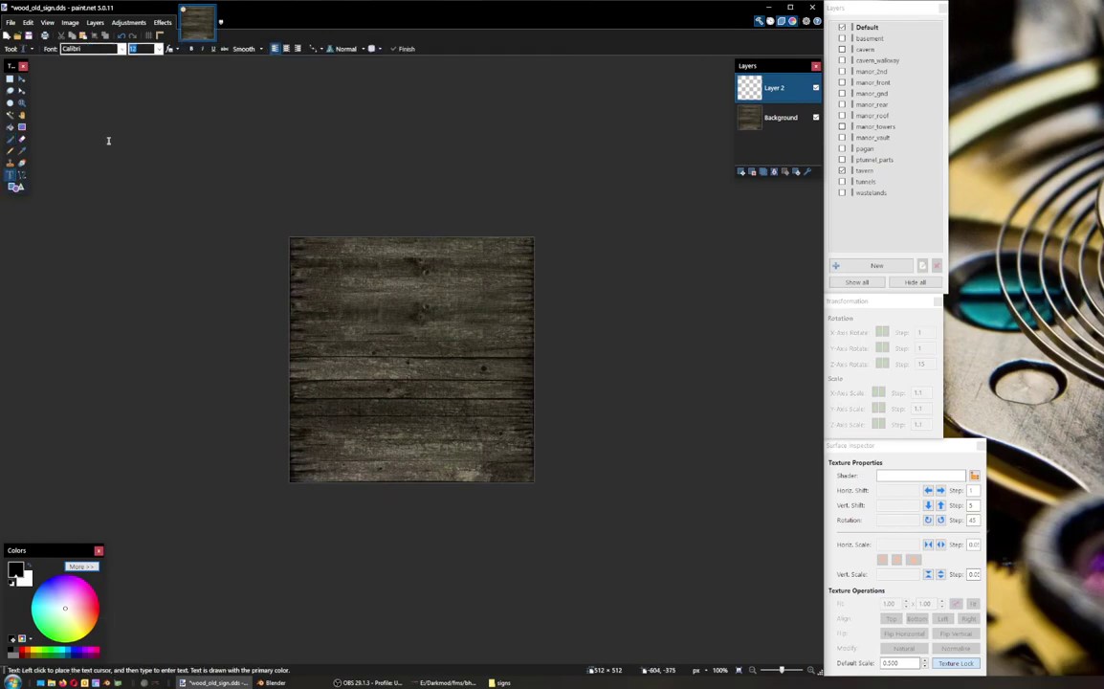
pyautogui.click(122, 49)
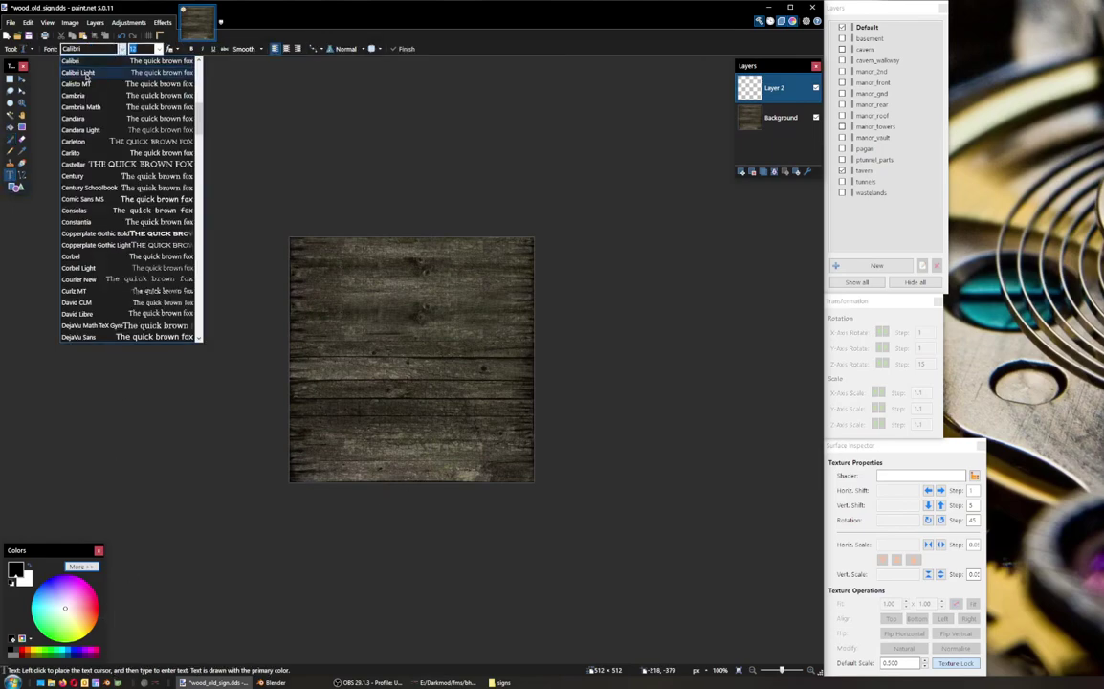
pyautogui.click(95, 142)
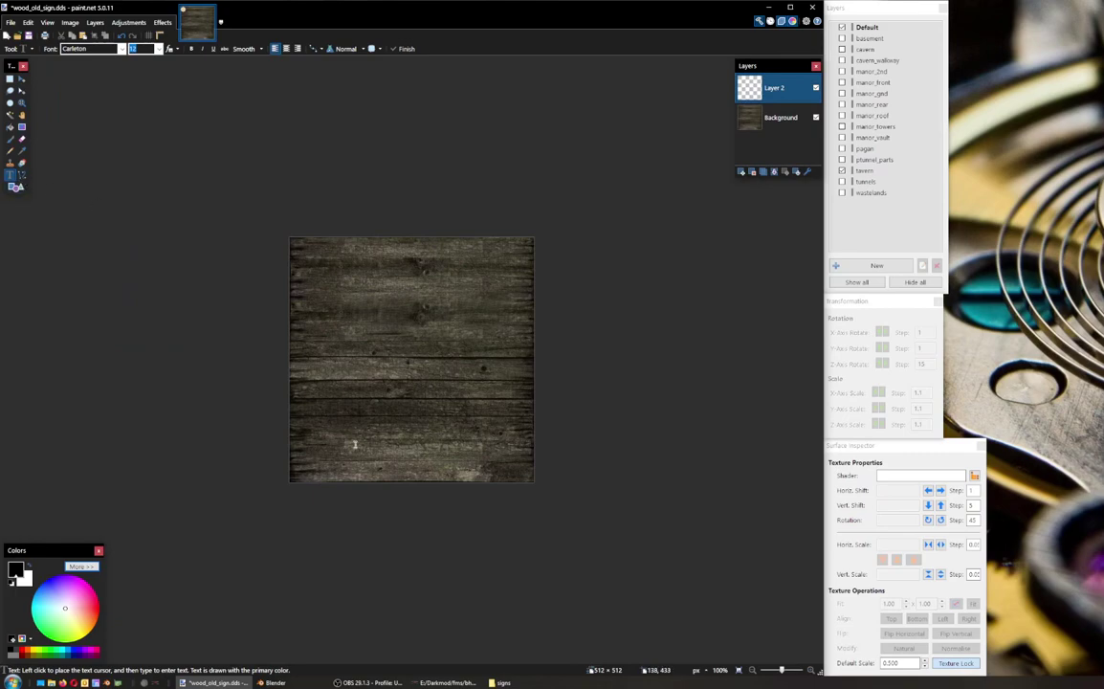
# Step: Compare the signpost boards in DarkRadiant with the texture in paint.net, briefly marking out the texture's bottom strip, about 512 × 90 px
pyautogui.click(446, 682)
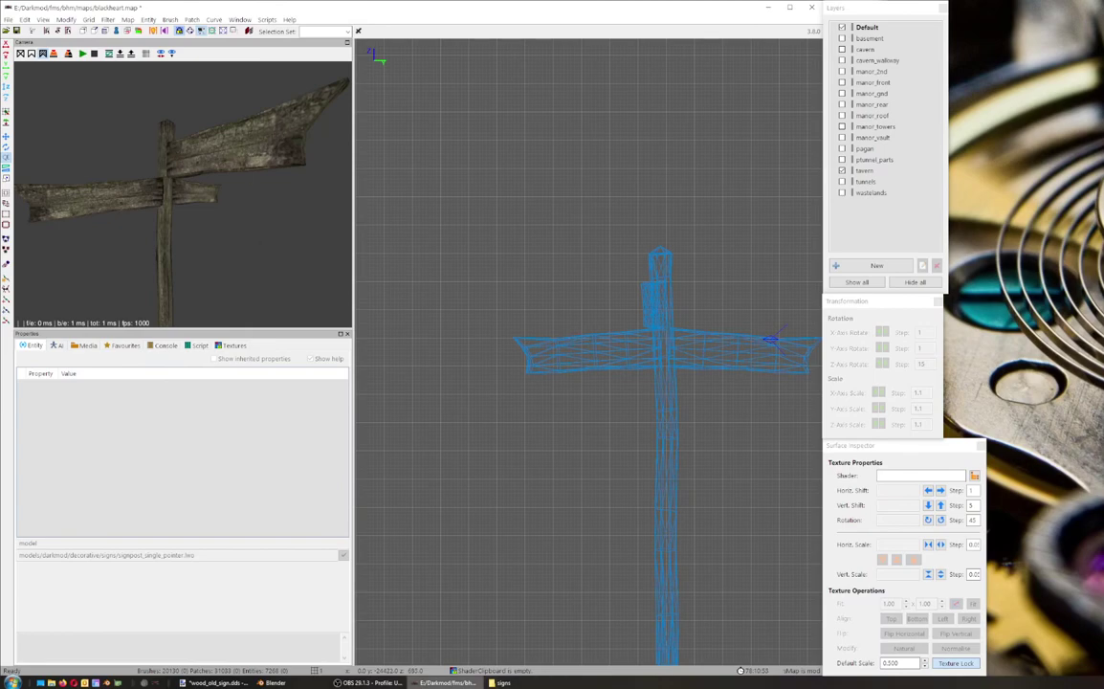
pyautogui.click(236, 682)
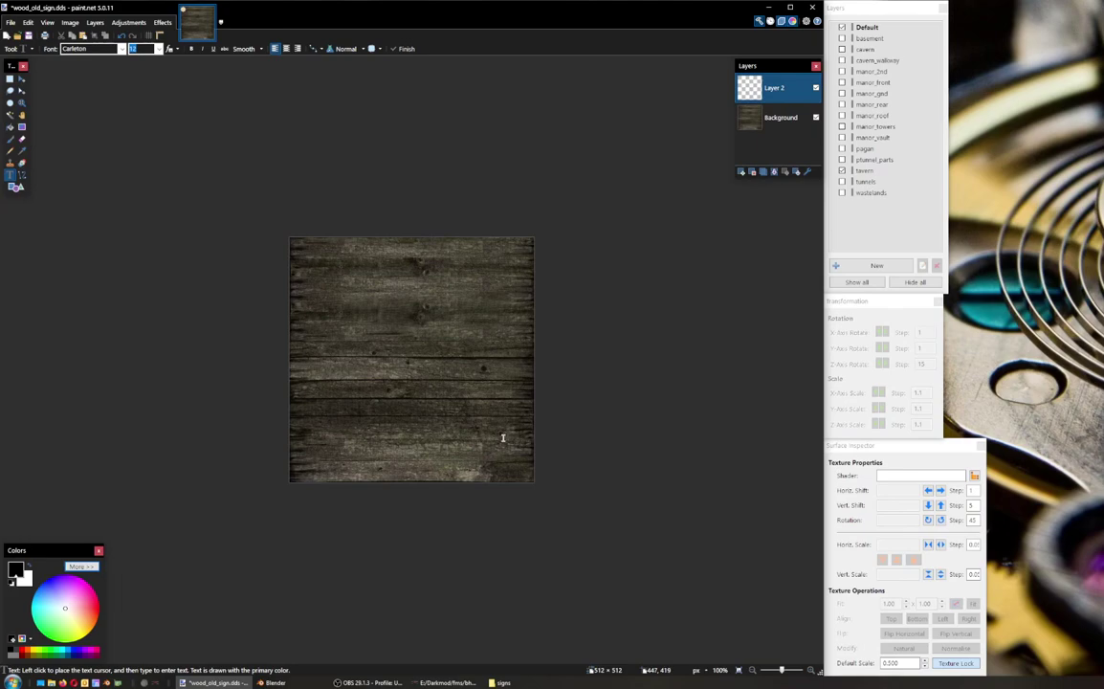
pyautogui.click(447, 683)
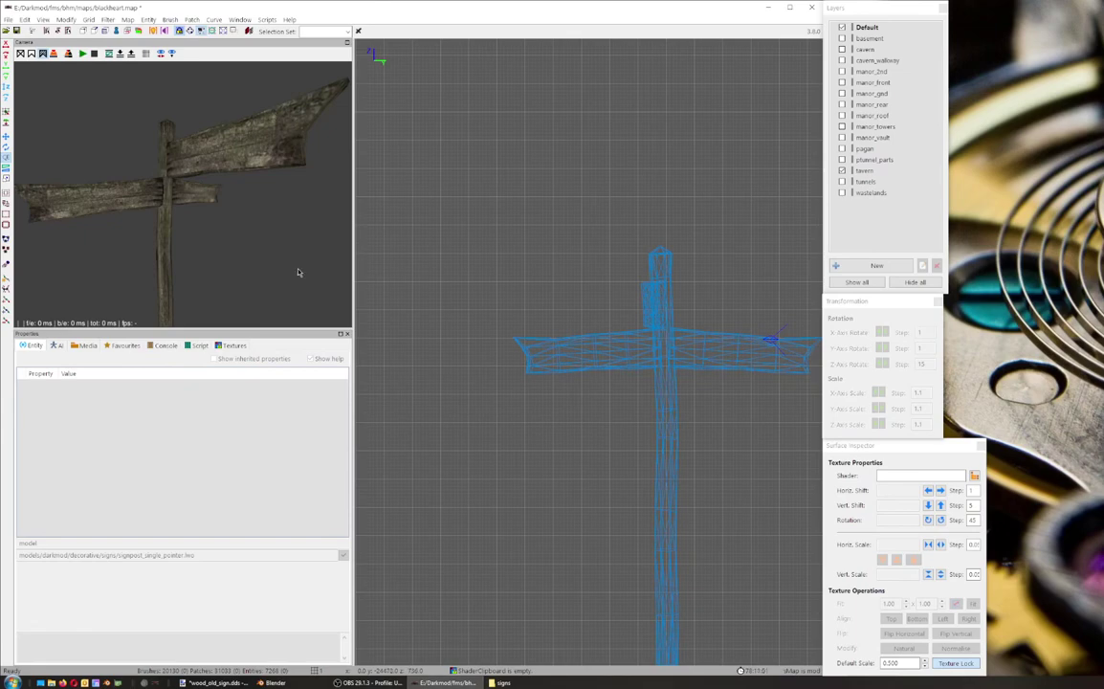
pyautogui.click(224, 684)
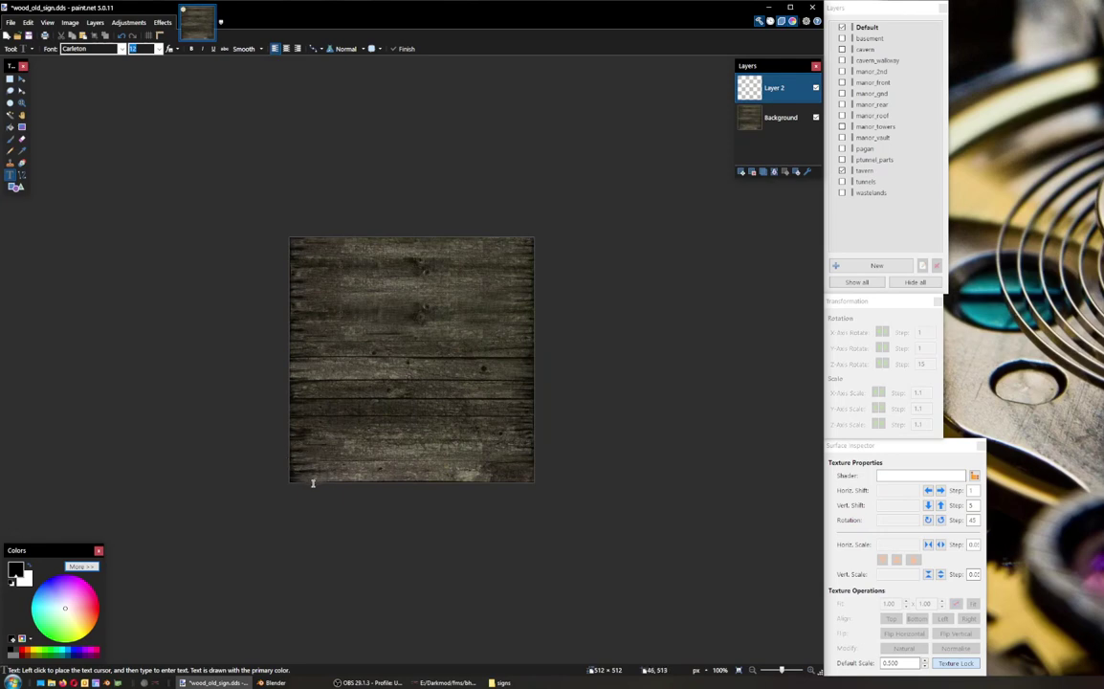
pyautogui.press('s')
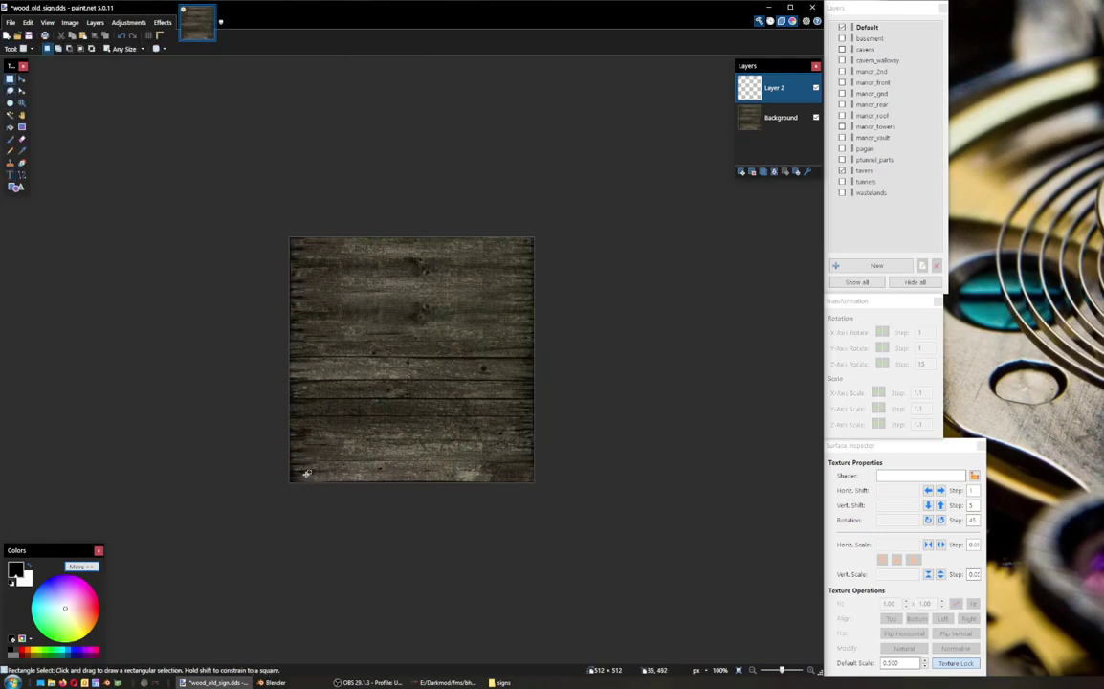
pyautogui.moveTo(278, 440); pyautogui.dragTo(631, 558)
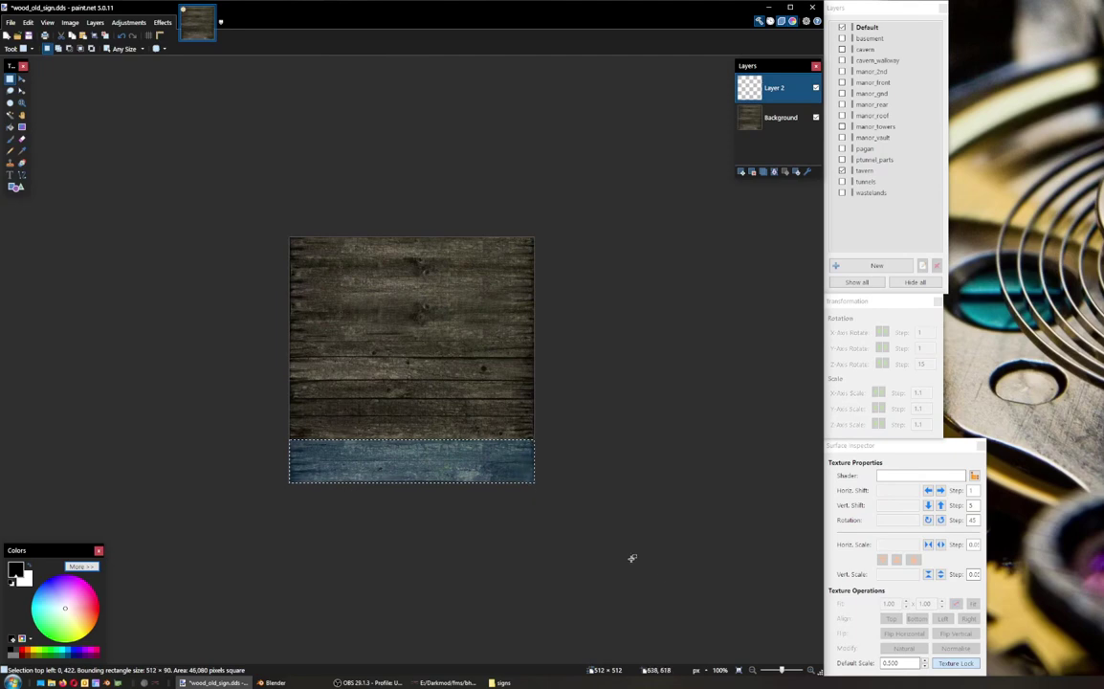
pyautogui.click(720, 528)
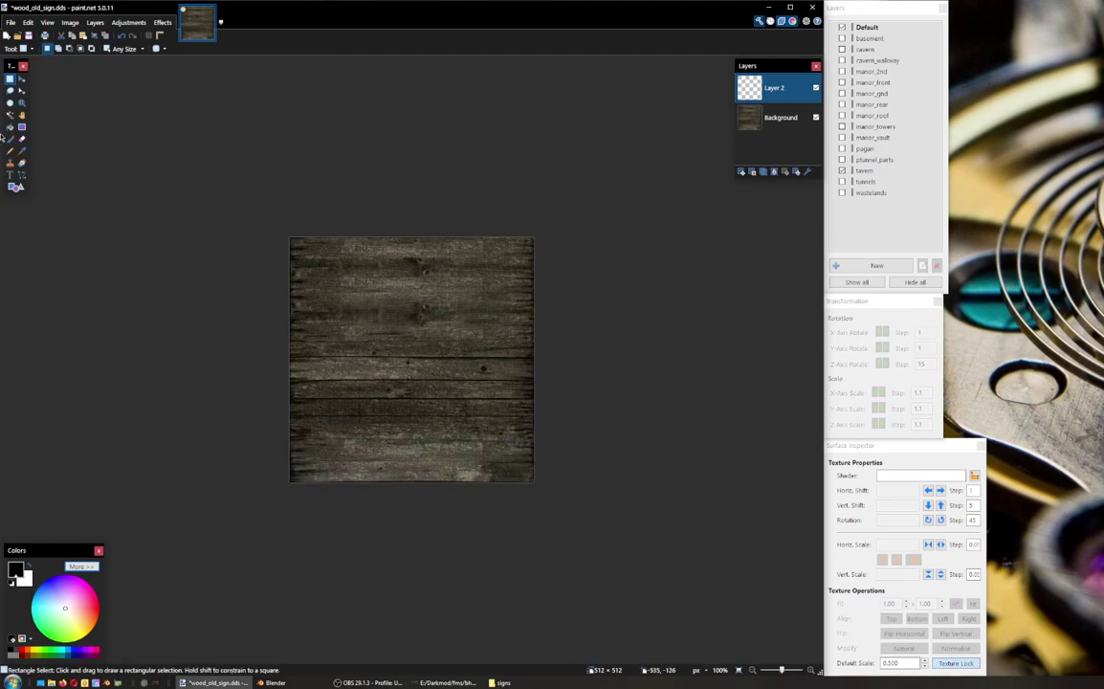
# Step: Add the black text "Clifftop Tavern" in Carleton at size 36 on the new layer, positioned along the texture's bottom plank
pyautogui.click(10, 175)
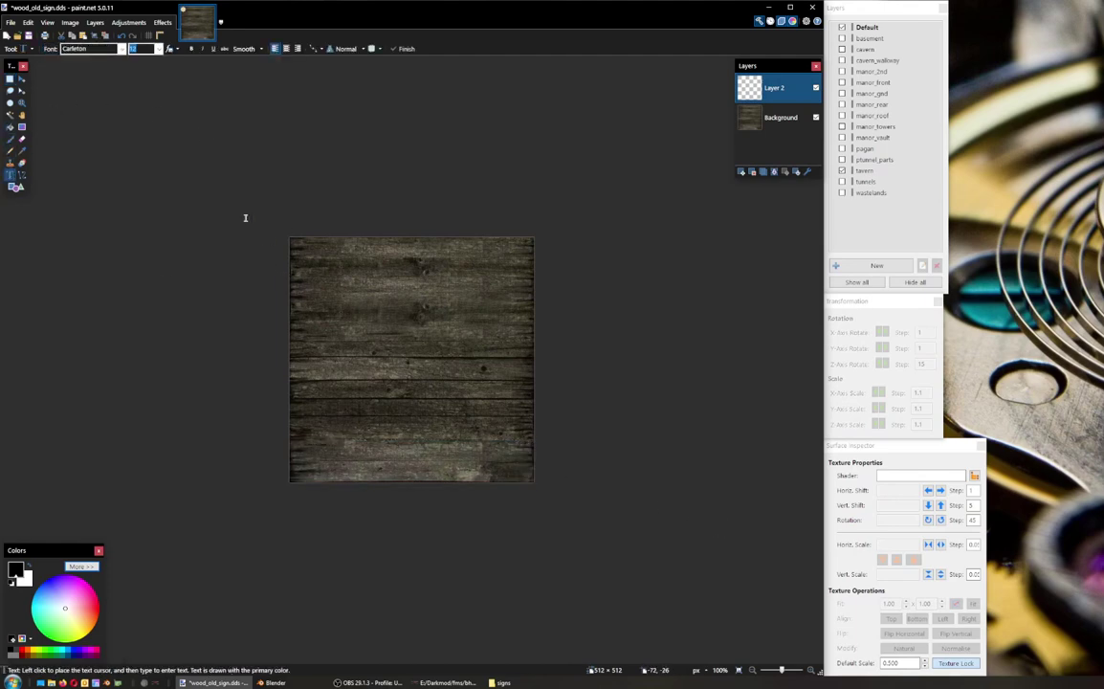
pyautogui.click(159, 47)
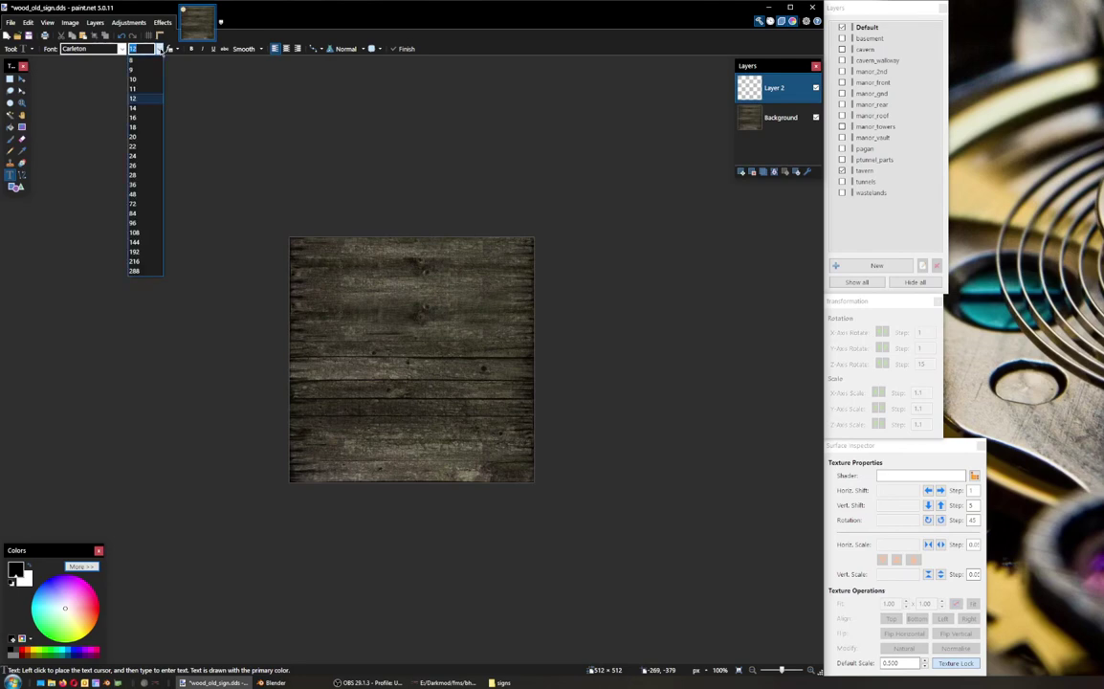
pyautogui.click(134, 170)
pyautogui.click(328, 440)
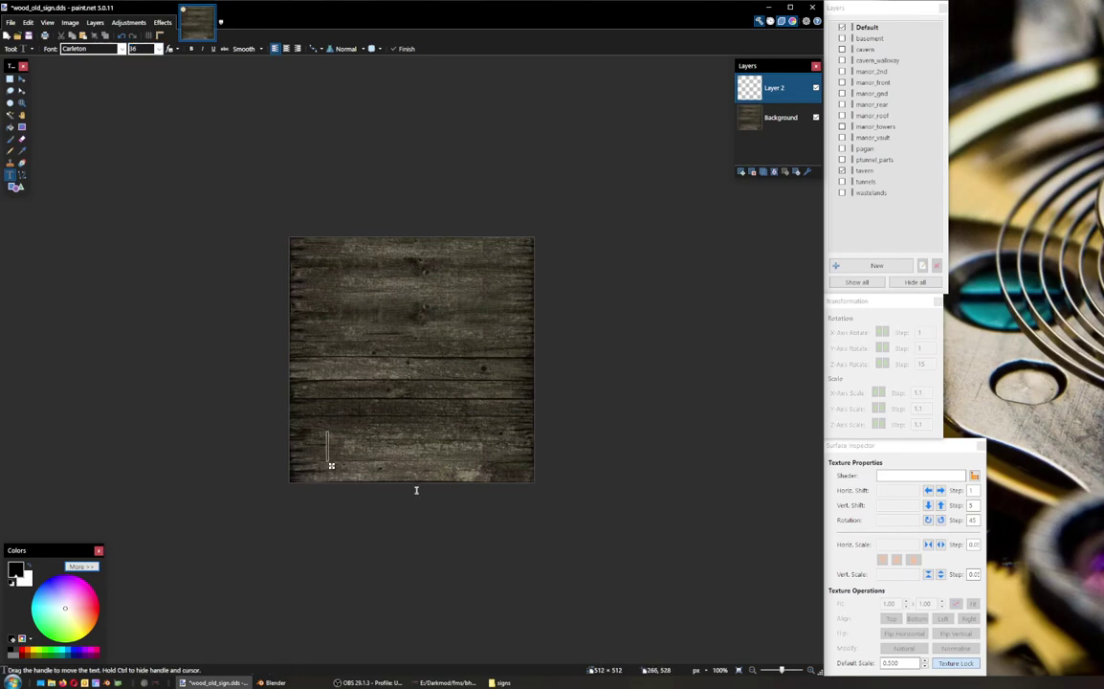
pyautogui.write('Clifftop')
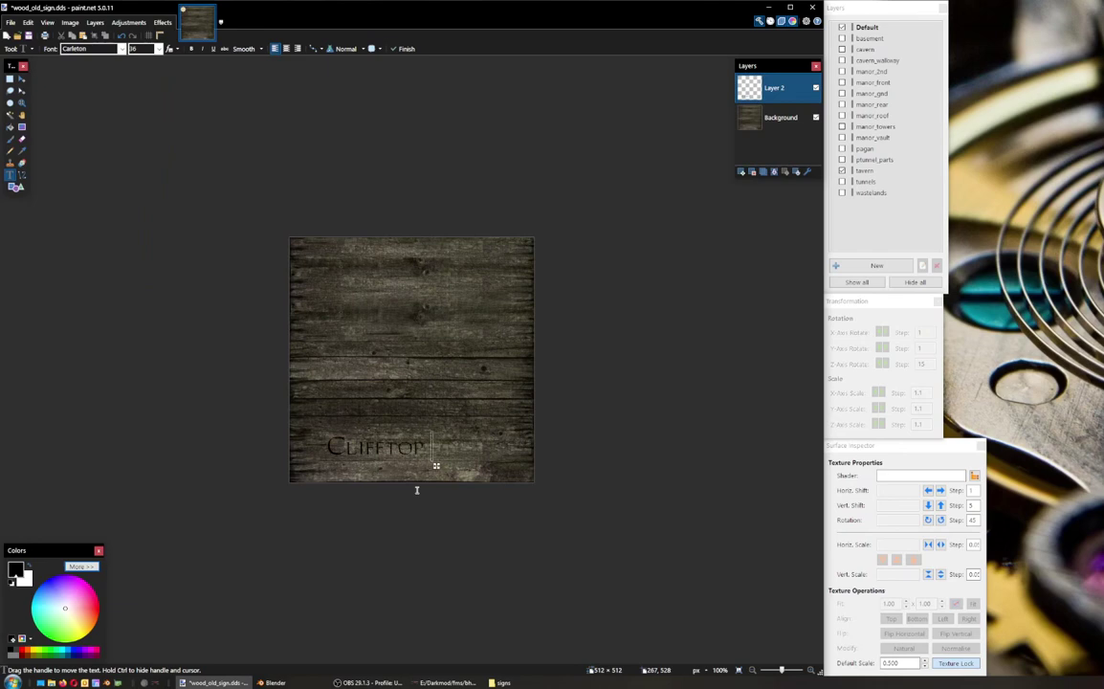
pyautogui.write(' Tavern')
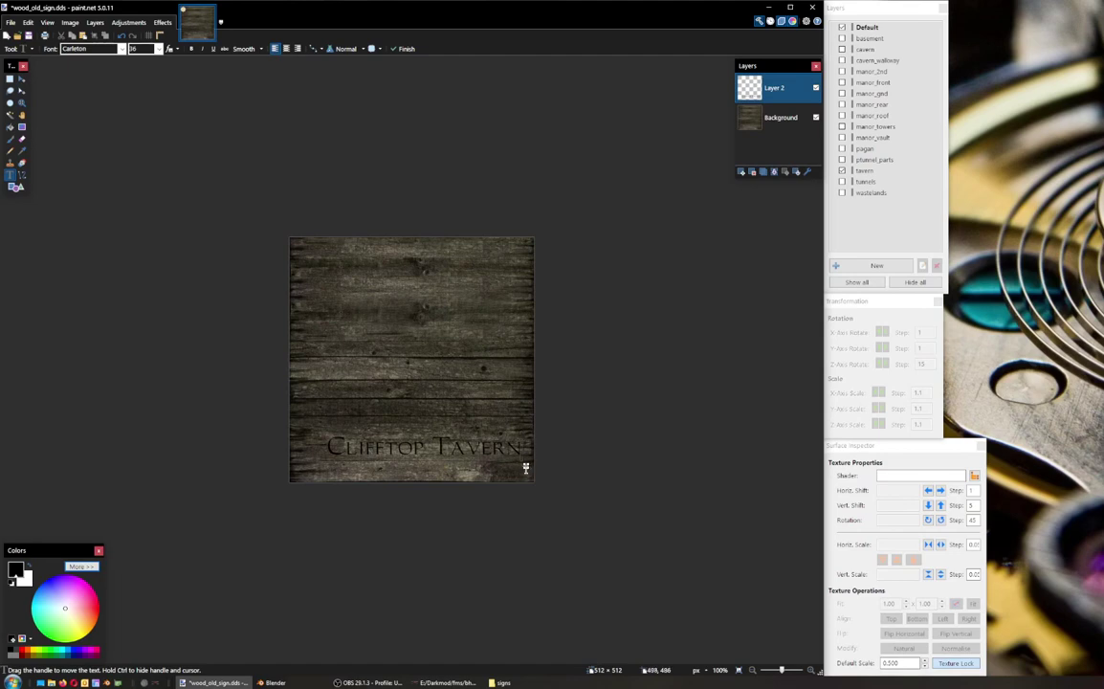
pyautogui.moveTo(525, 468); pyautogui.dragTo(518, 469)
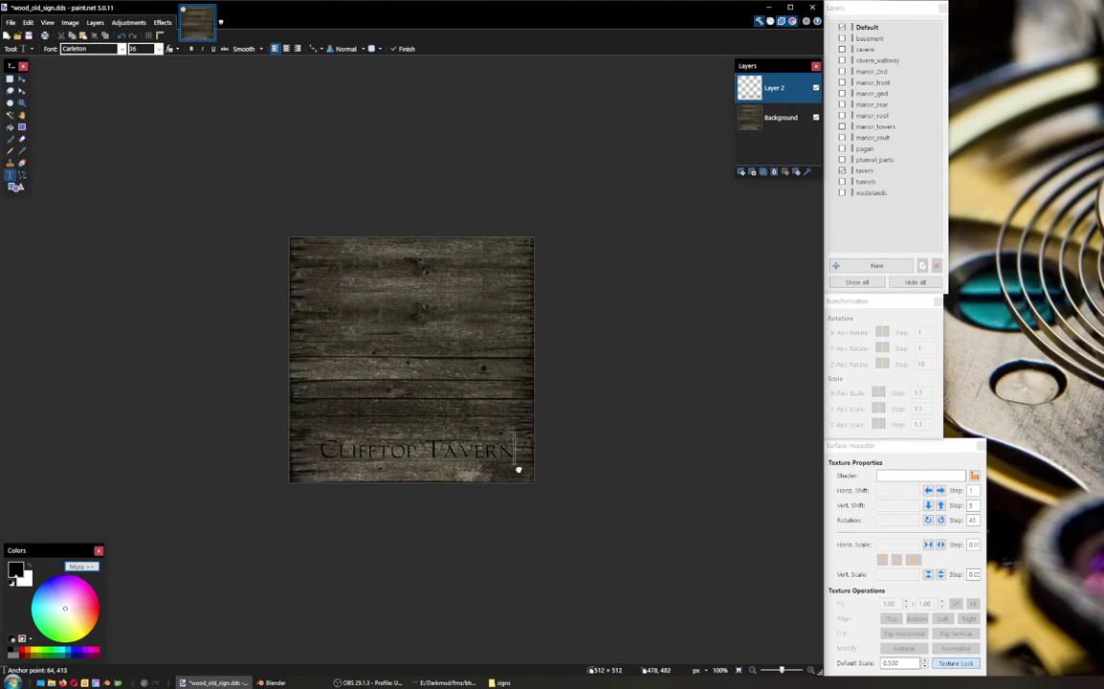
# Step: Reduce the Clifftop Tavern text to size 28 and center it on the bottom plank
pyautogui.click(159, 49)
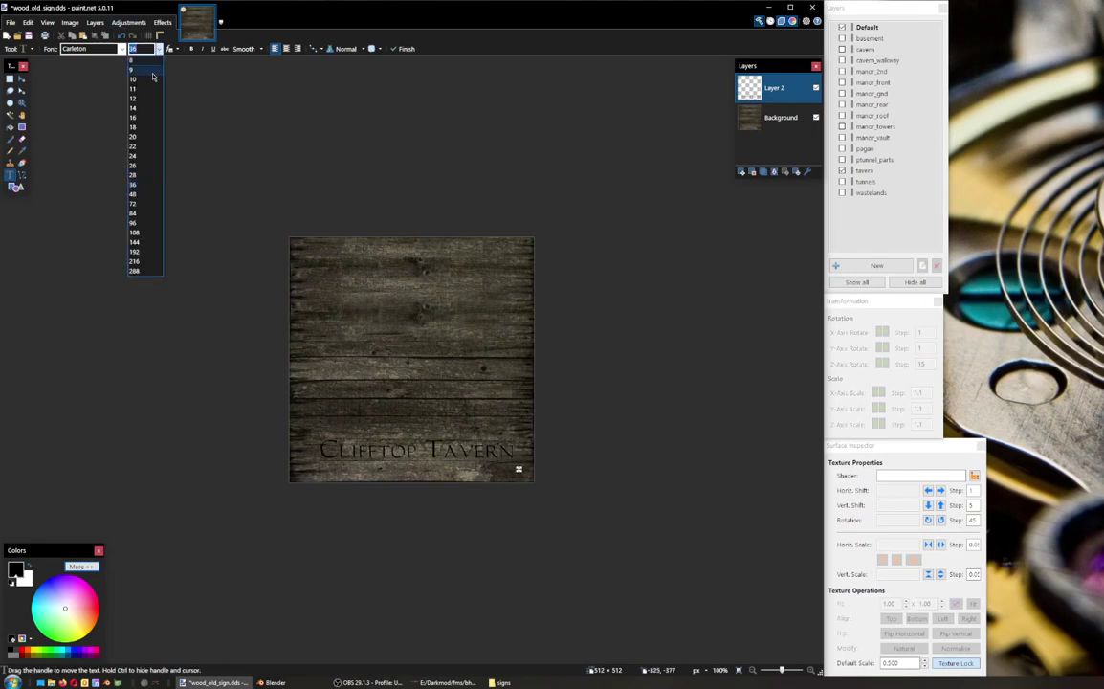
pyautogui.click(145, 175)
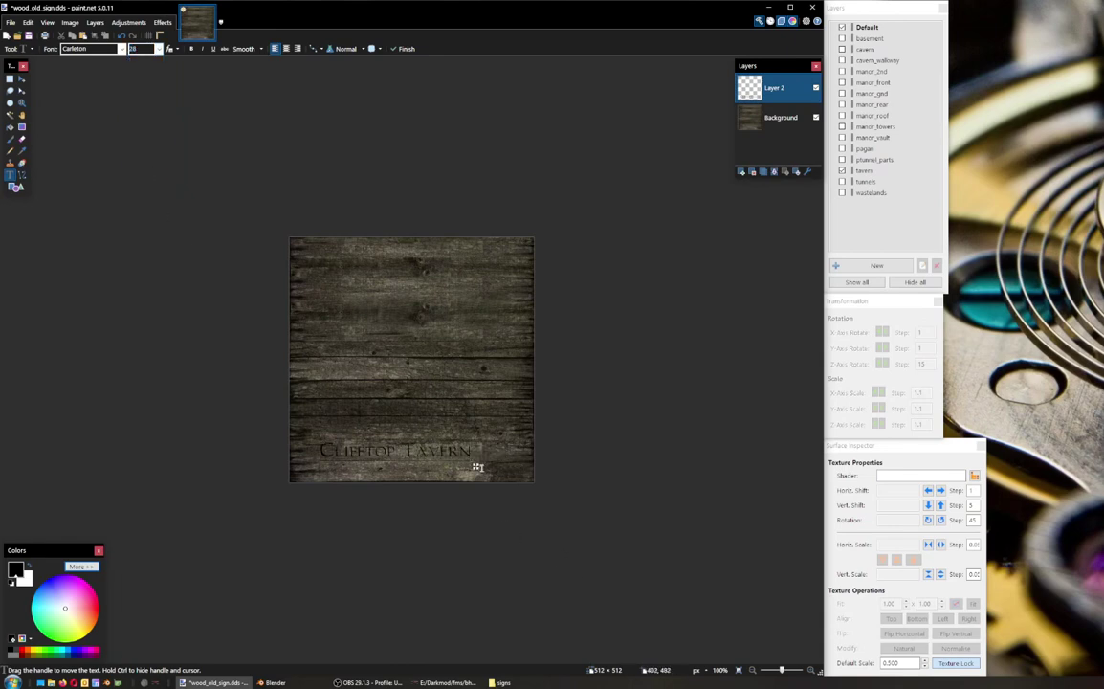
pyautogui.moveTo(477, 467); pyautogui.dragTo(492, 467)
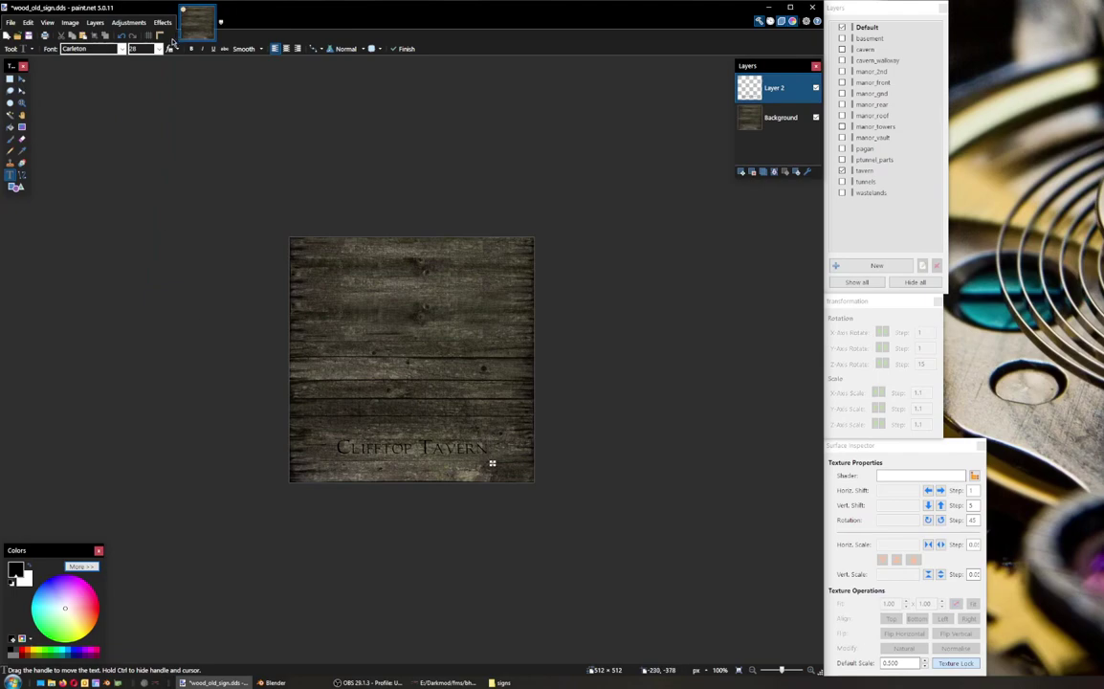
# Step: Preview the Emboss effect at angle 0 on the Clifftop Tavern text layer, leaving it unapplied
pyautogui.keyDown('ctrl'); pyautogui.scroll(1, 483, 490); pyautogui.keyUp('ctrl')
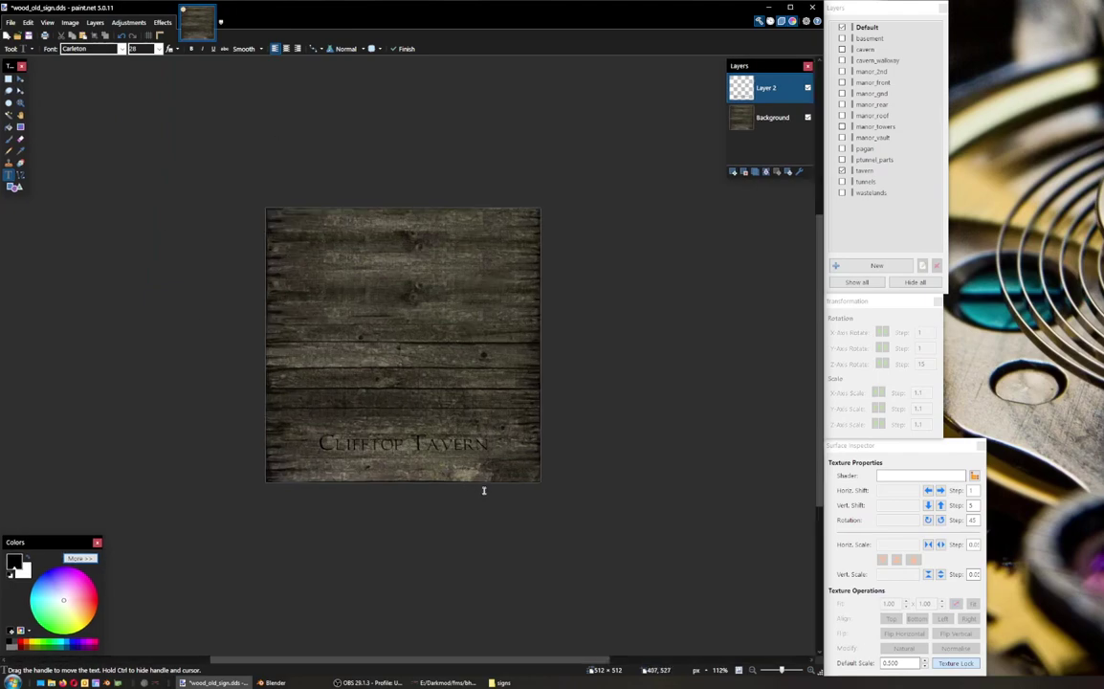
pyautogui.keyDown('ctrl'); pyautogui.scroll(7, 484, 490); pyautogui.keyUp('ctrl')
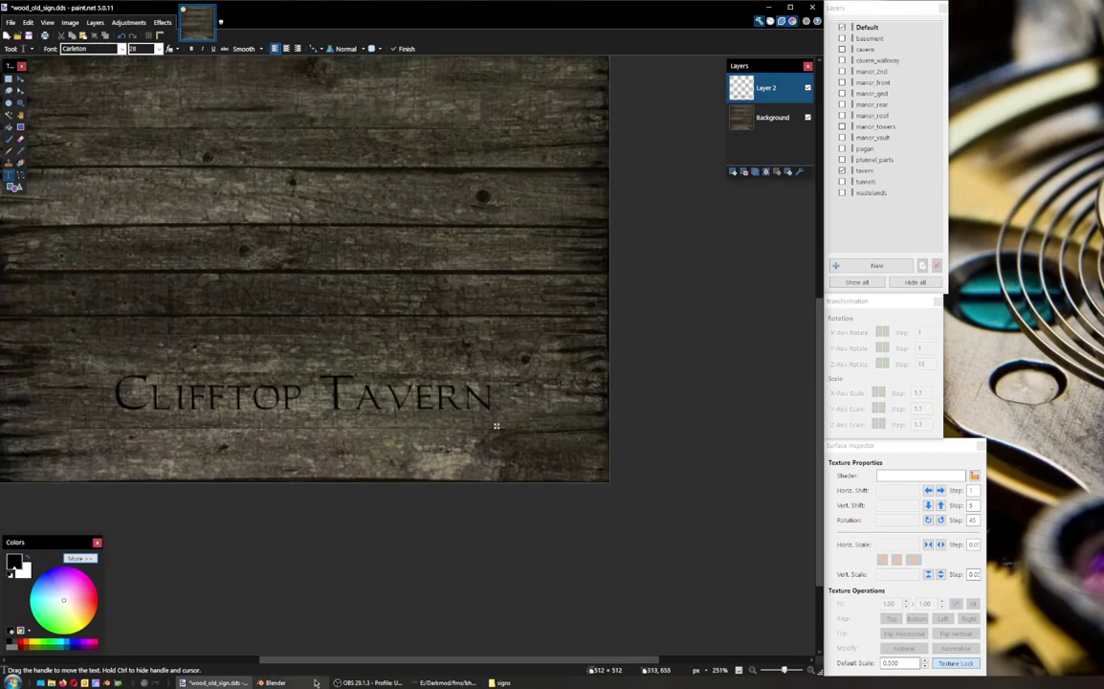
pyautogui.moveTo(369, 660); pyautogui.dragTo(307, 654)
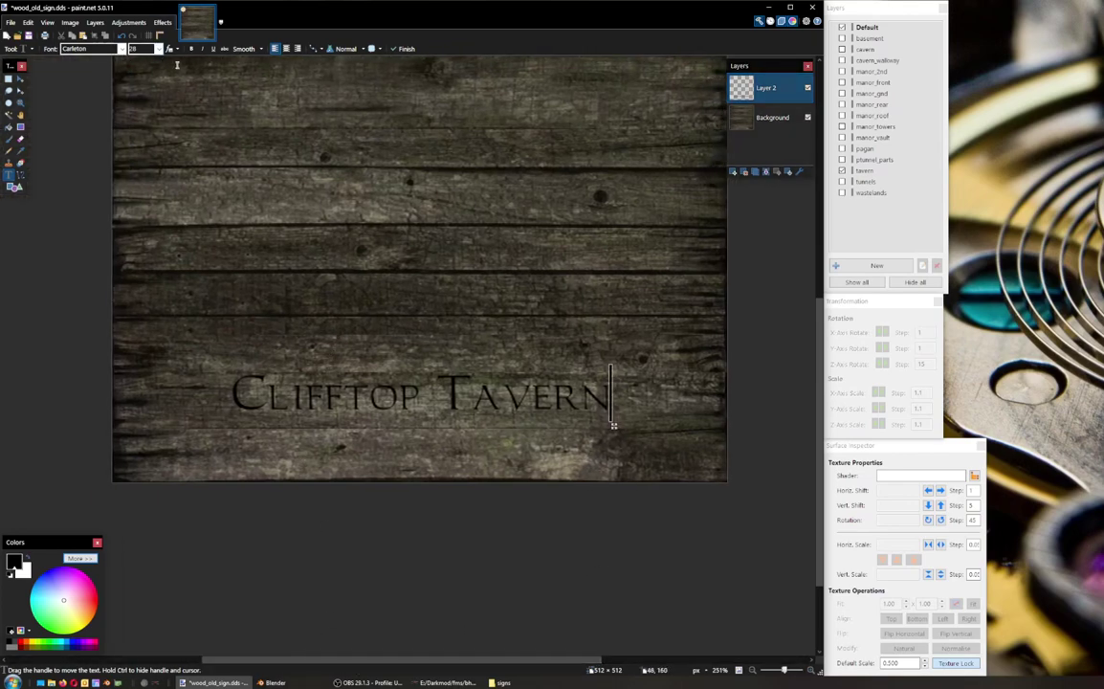
pyautogui.click(163, 22)
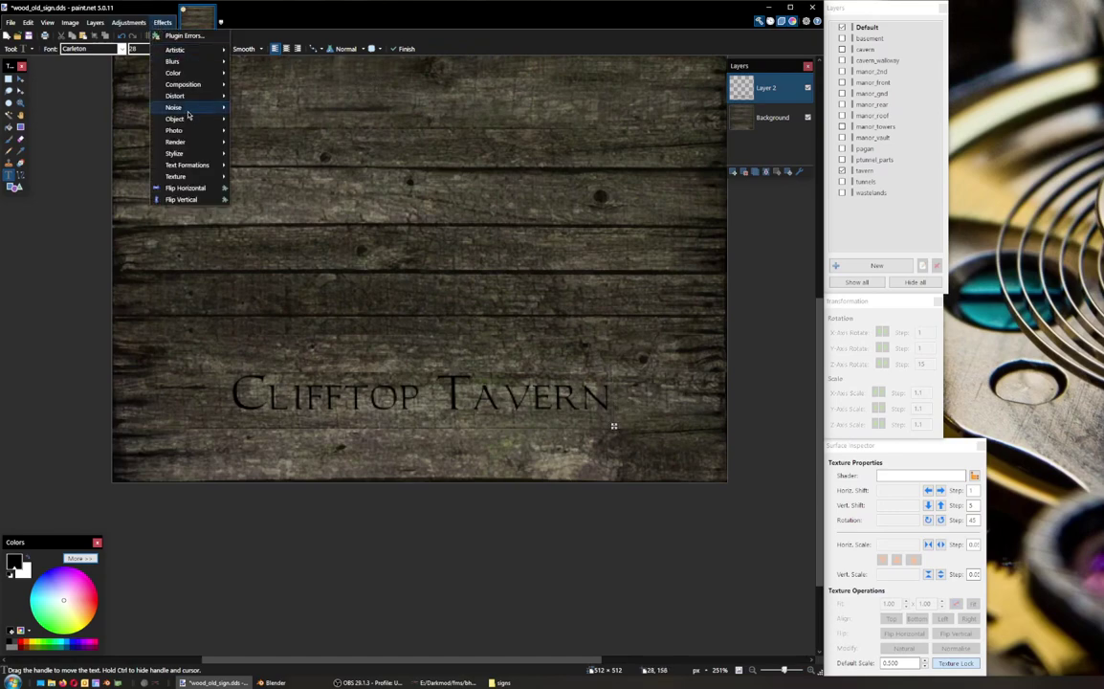
pyautogui.moveTo(204, 73)
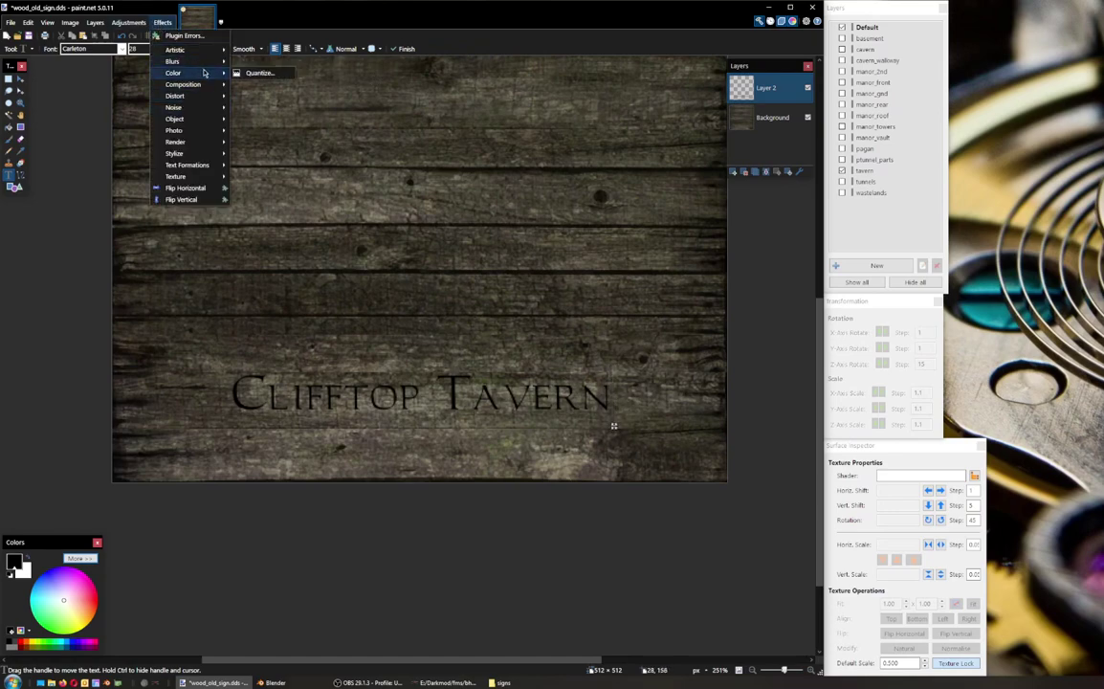
pyautogui.moveTo(197, 133)
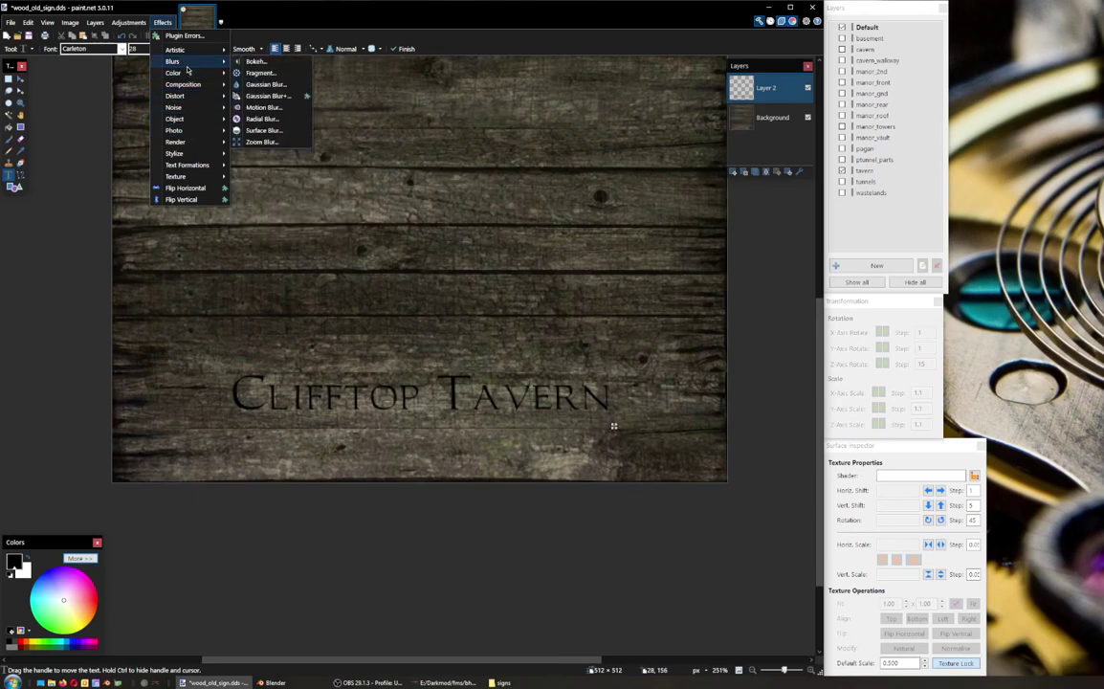
pyautogui.click(163, 23)
pyautogui.click(165, 26)
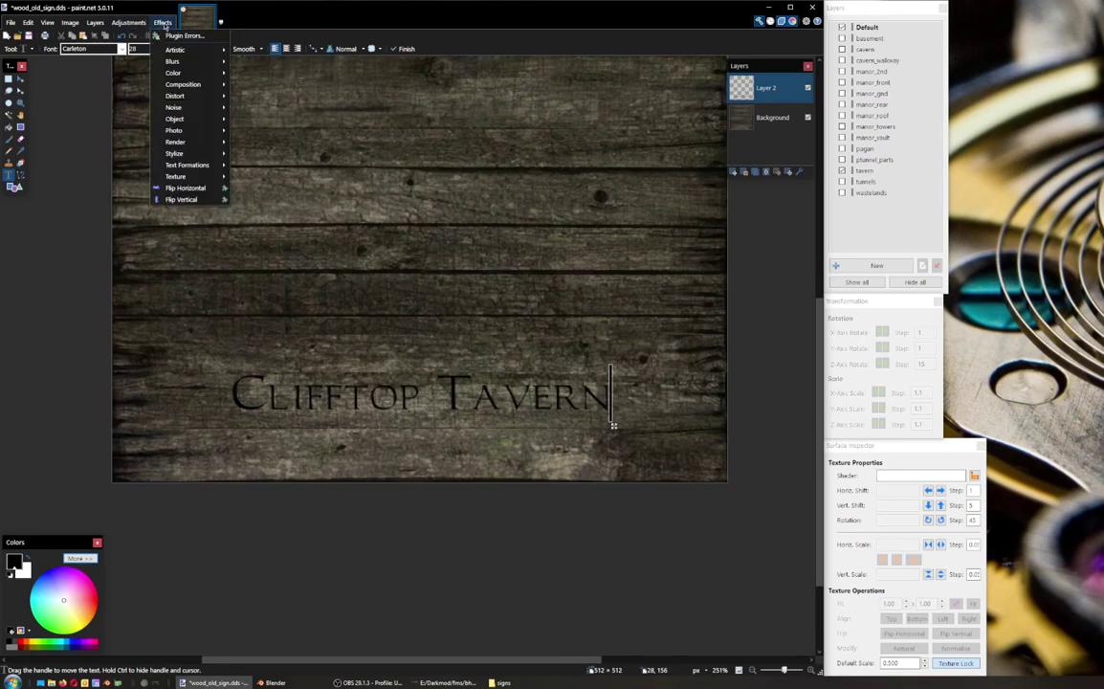
pyautogui.moveTo(188, 53)
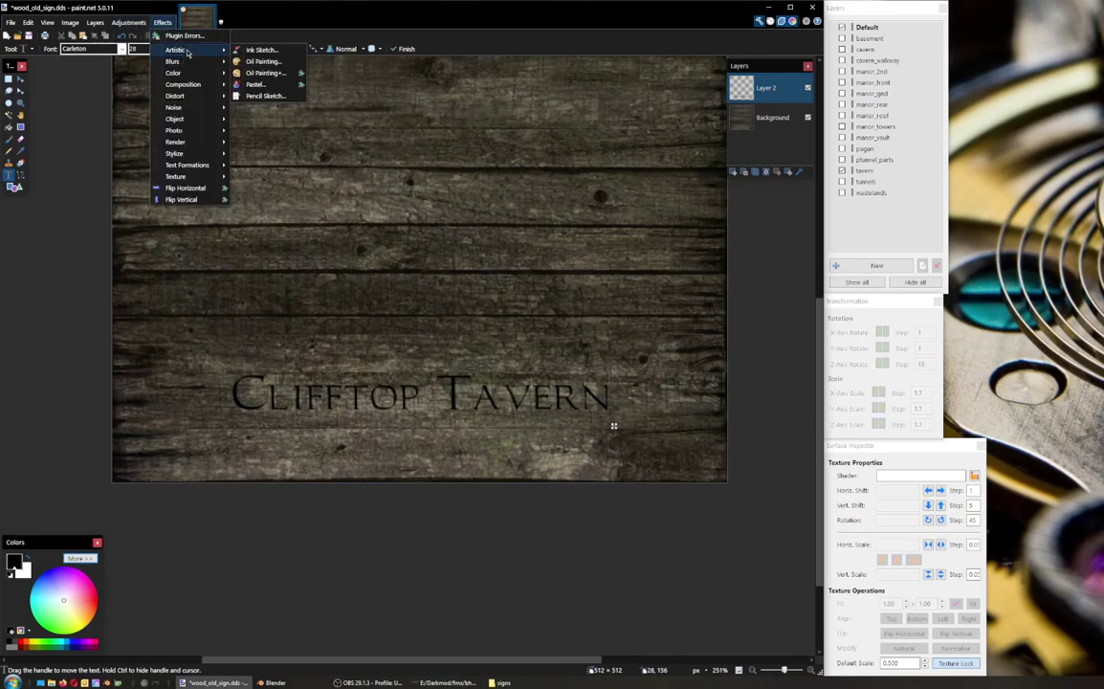
pyautogui.moveTo(198, 99)
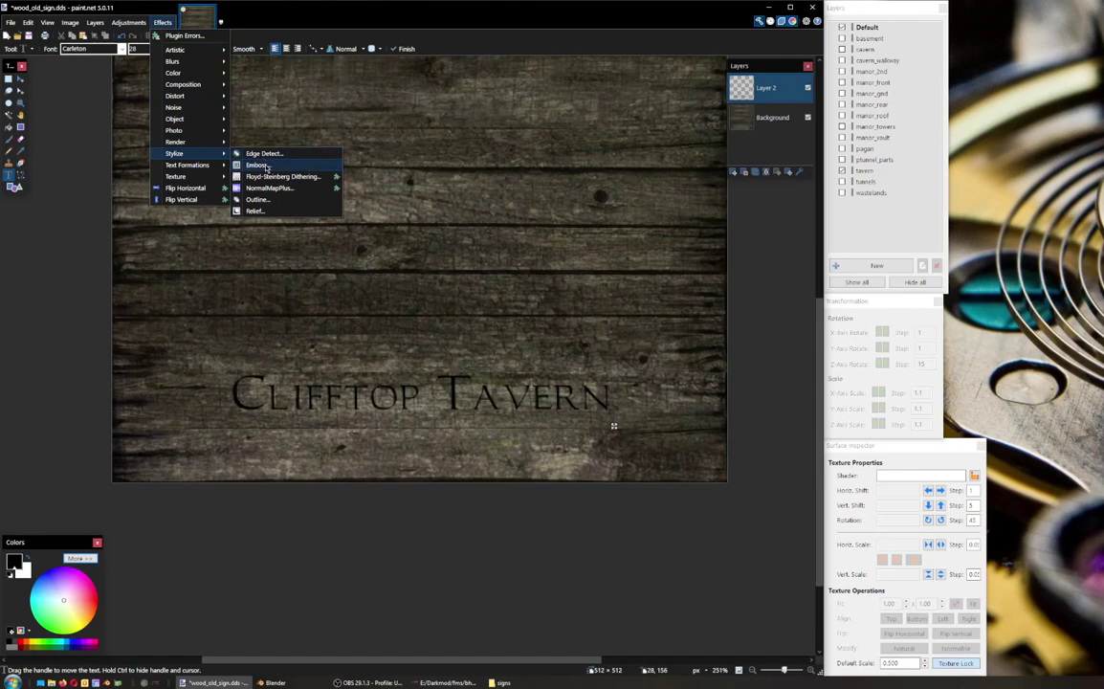
pyautogui.click(257, 165)
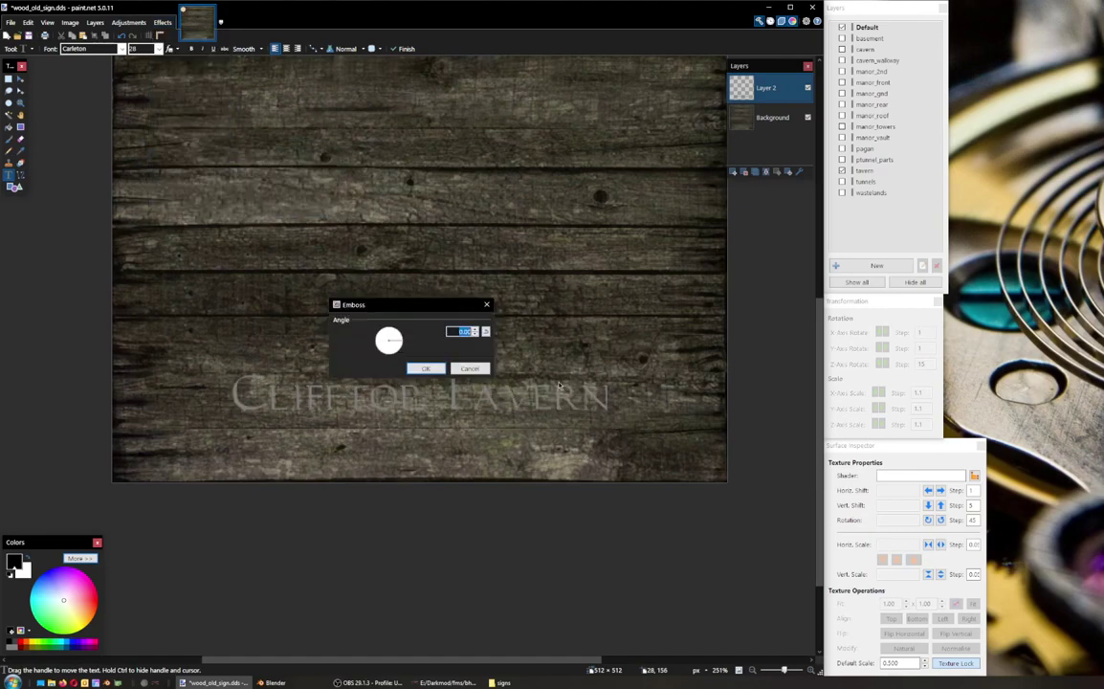
pyautogui.click(469, 368)
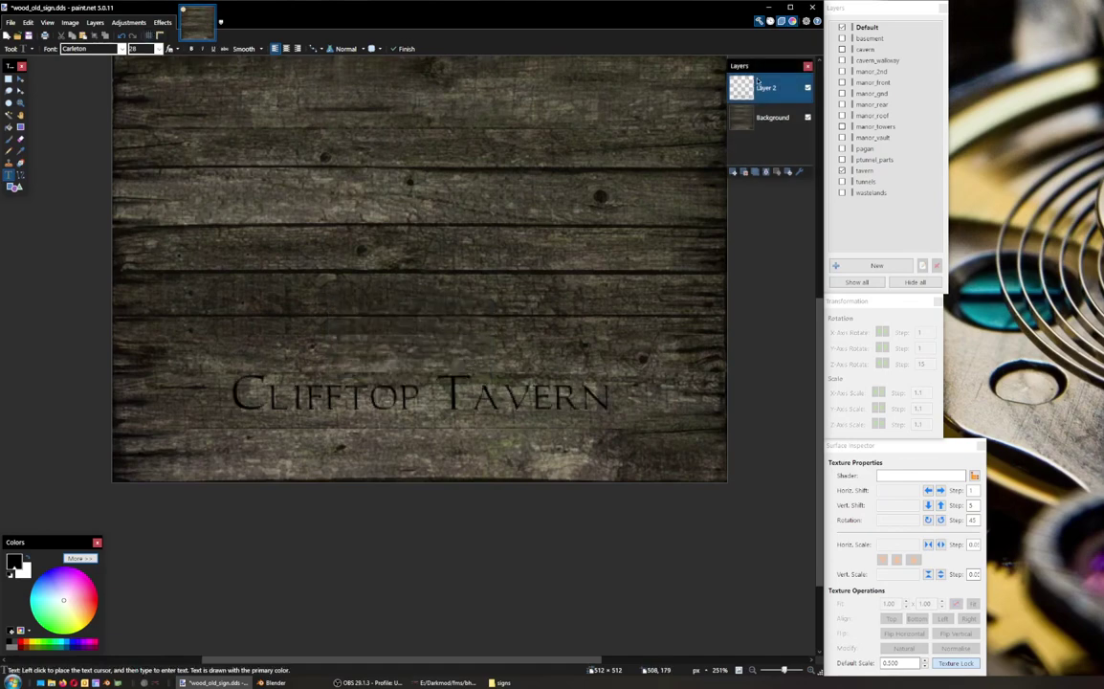
# Step: Preview the Relief effect and the Emboss effect again on the lettering, applying neither
pyautogui.click(163, 22)
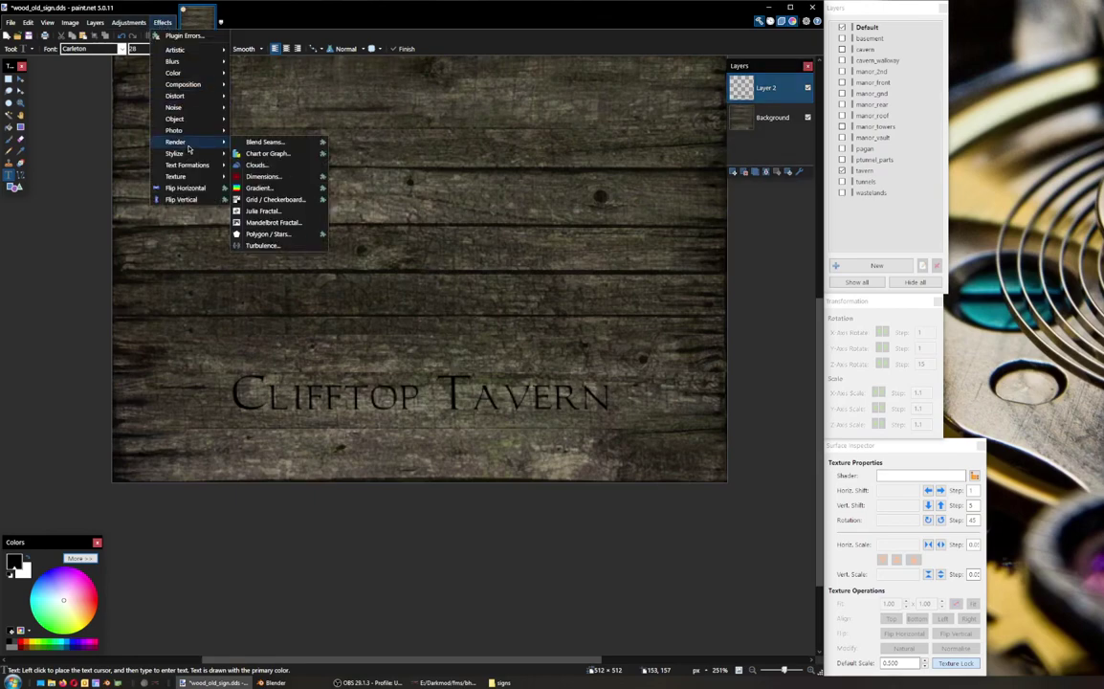
pyautogui.moveTo(202, 154)
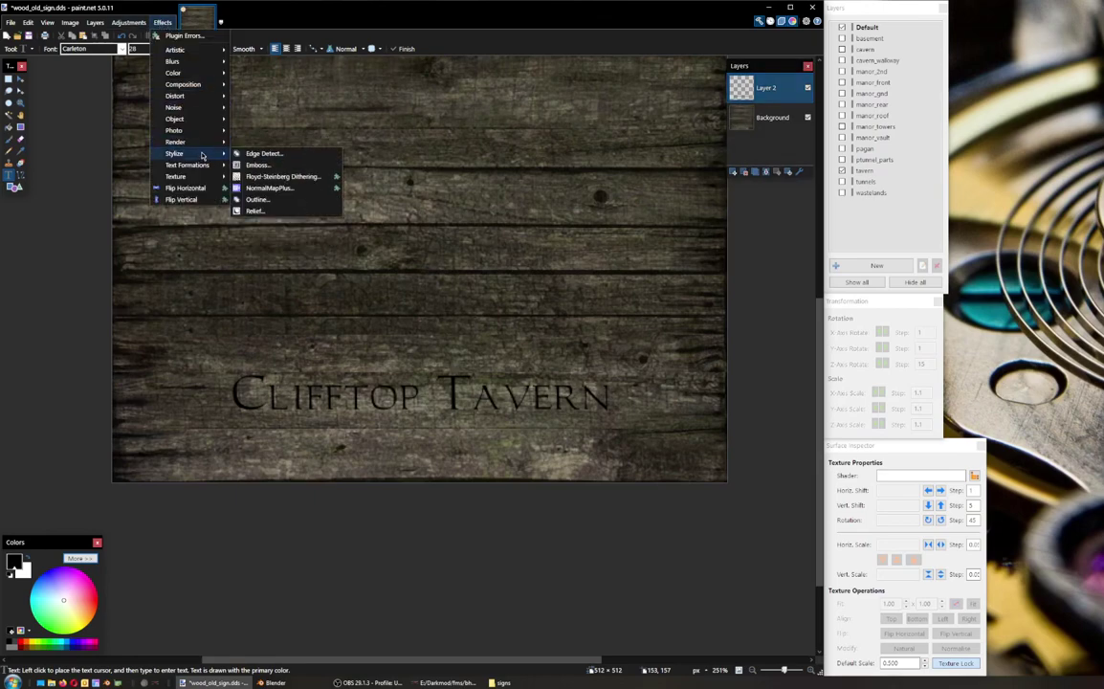
pyautogui.click(278, 211)
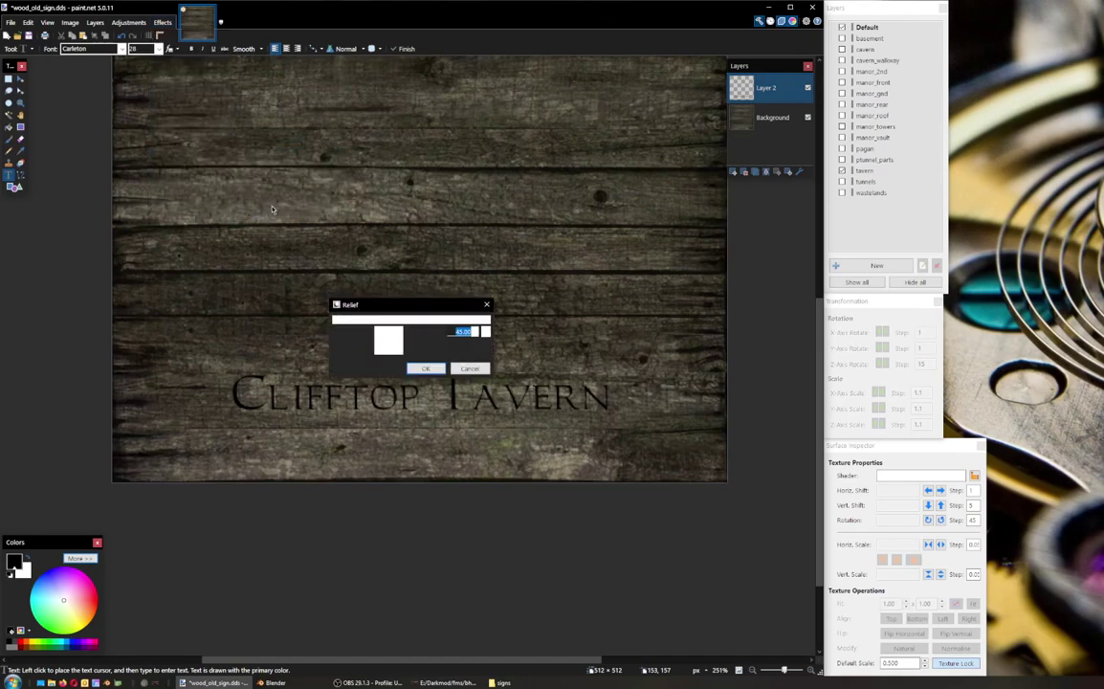
pyautogui.click(468, 367)
pyautogui.click(163, 23)
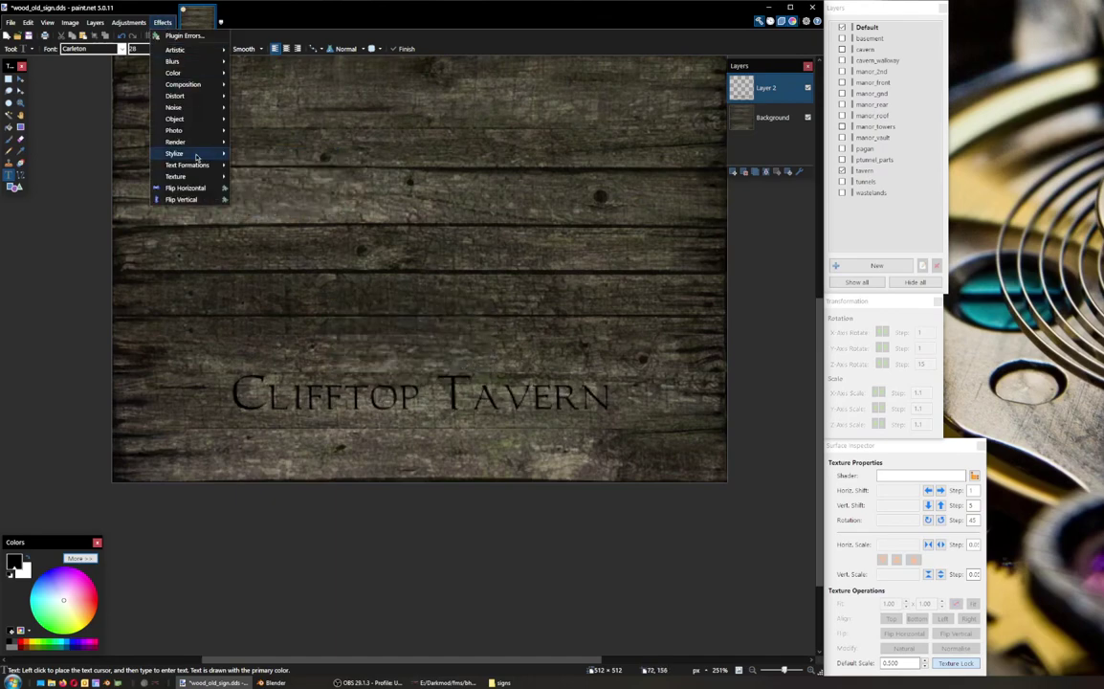
pyautogui.moveTo(196, 155)
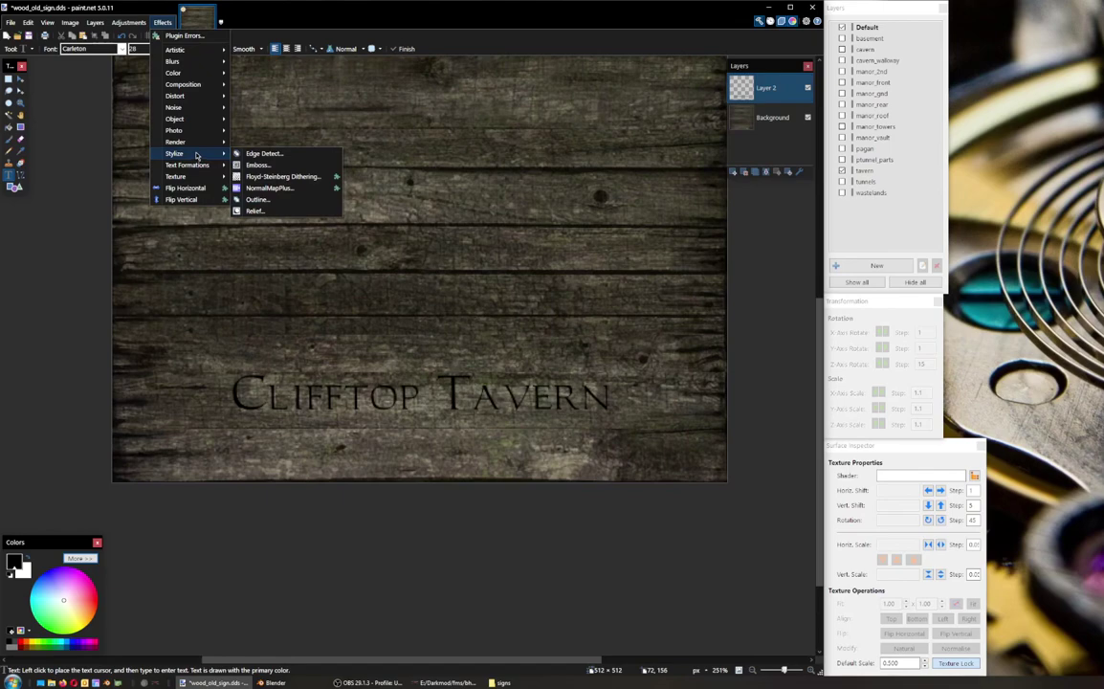
pyautogui.click(315, 170)
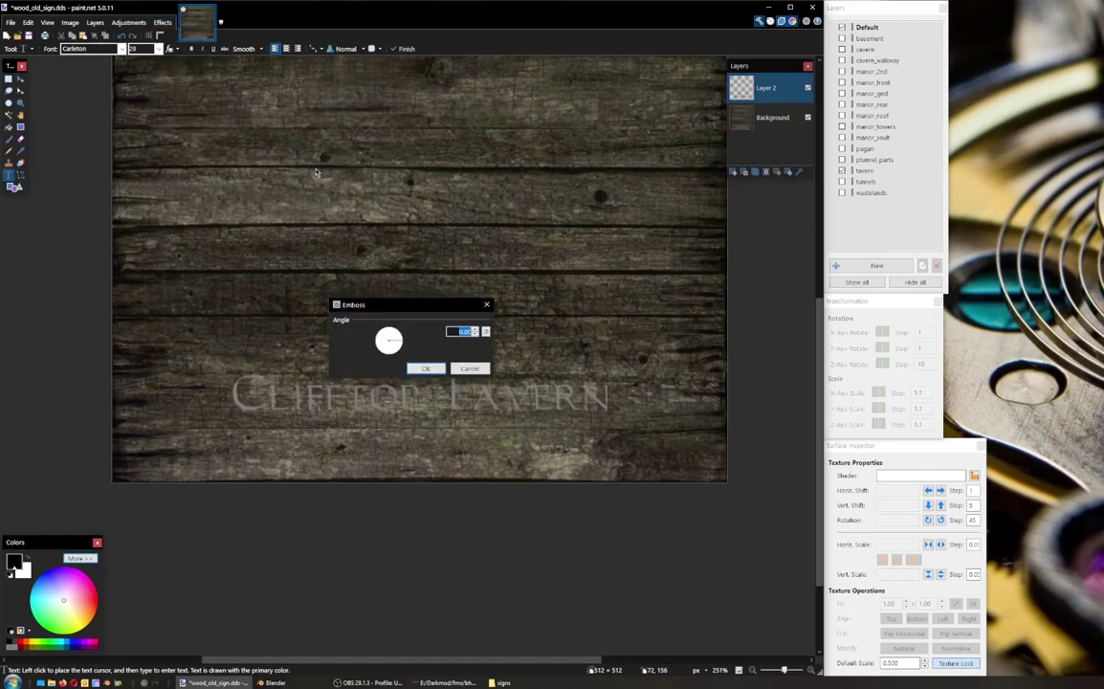
pyautogui.click(470, 369)
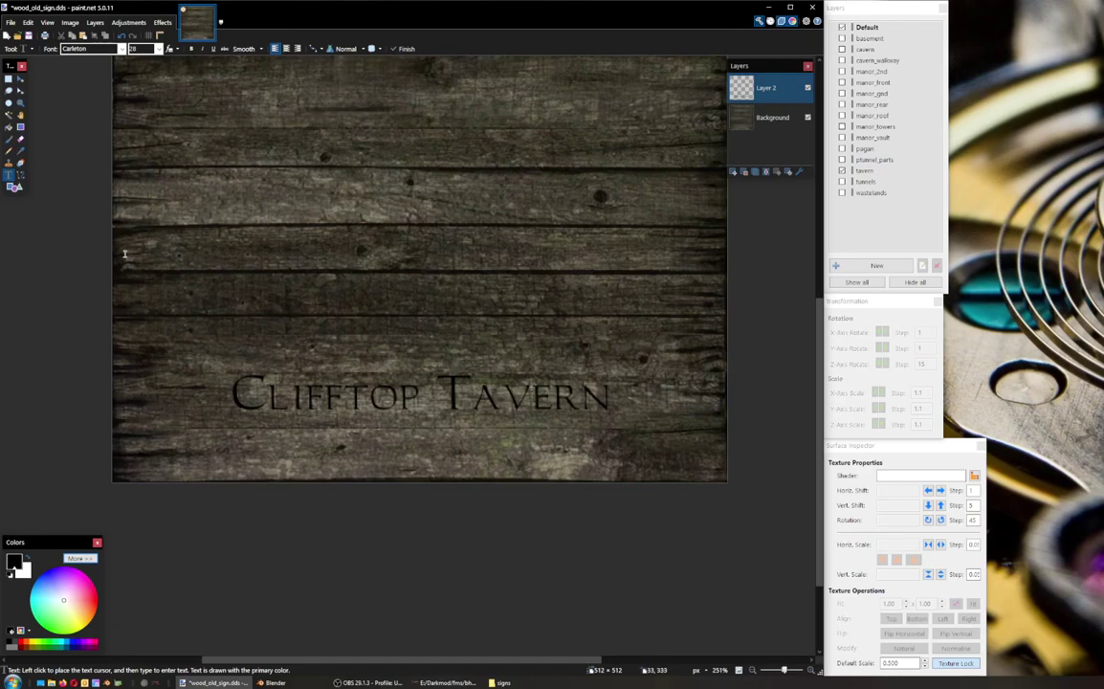
# Step: Add a new layer above the Clifftop Tavern text layer, clearing the trial rectangular selection around the lettering
pyautogui.click(9, 78)
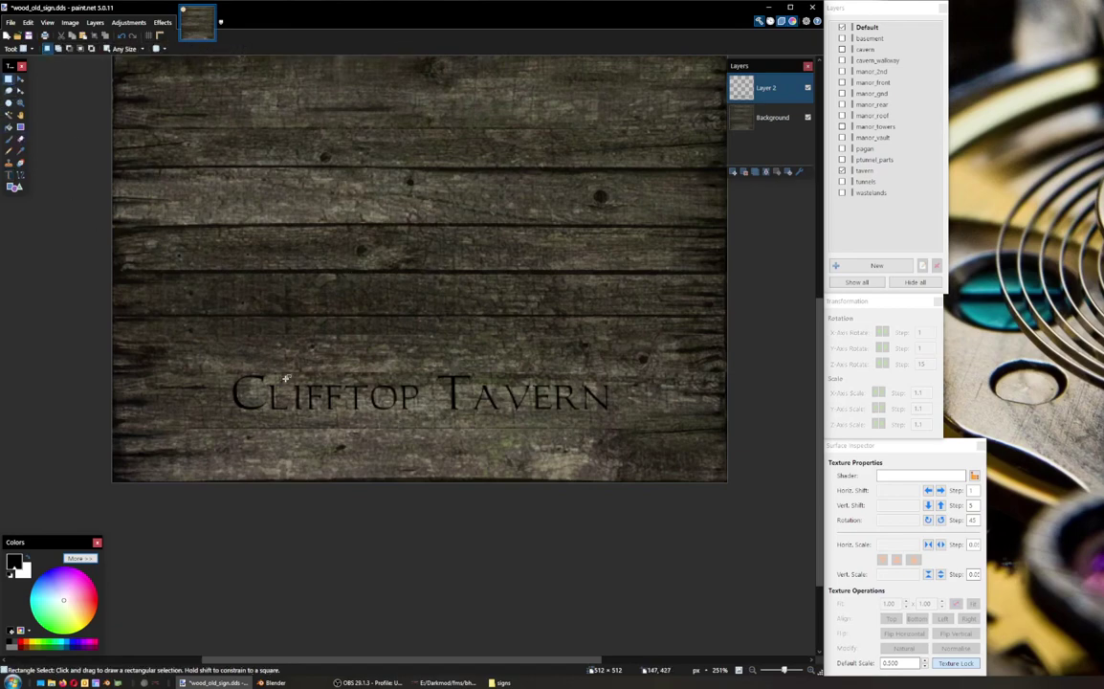
pyautogui.moveTo(209, 355); pyautogui.dragTo(631, 441)
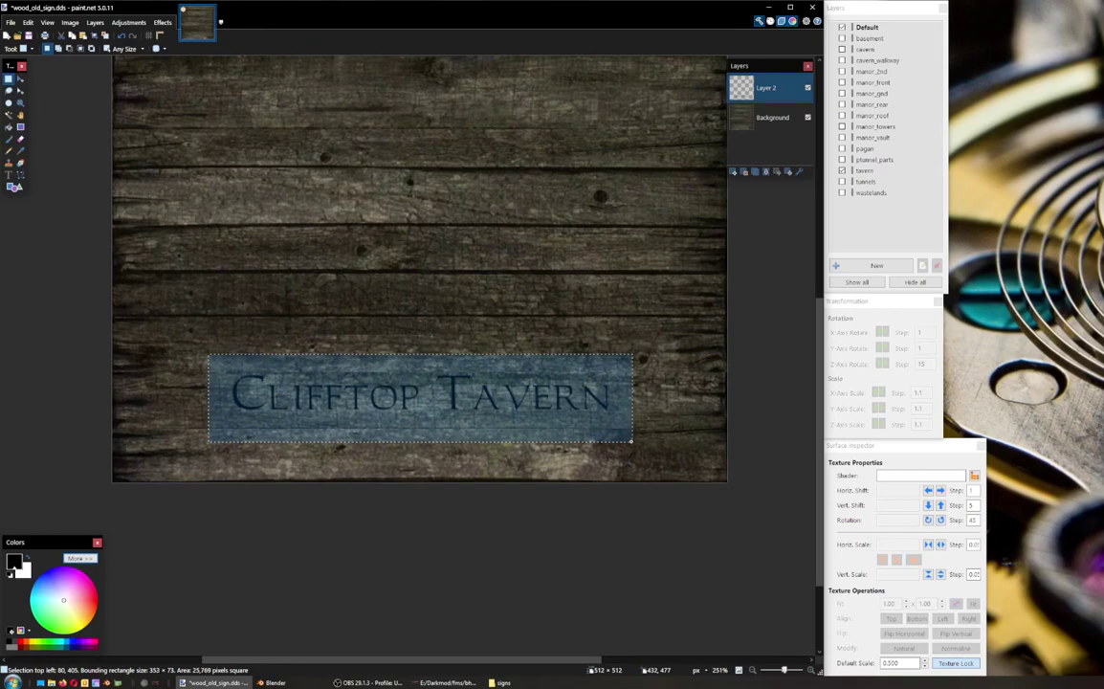
pyautogui.click(733, 173)
pyautogui.click(777, 120)
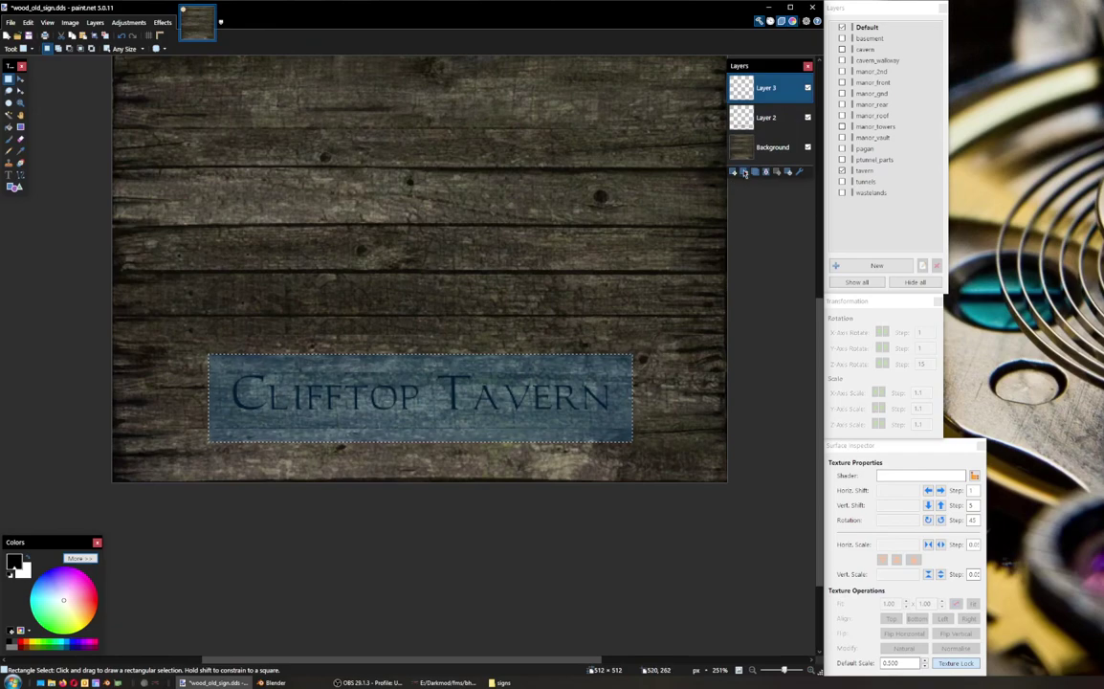
pyautogui.click(748, 99)
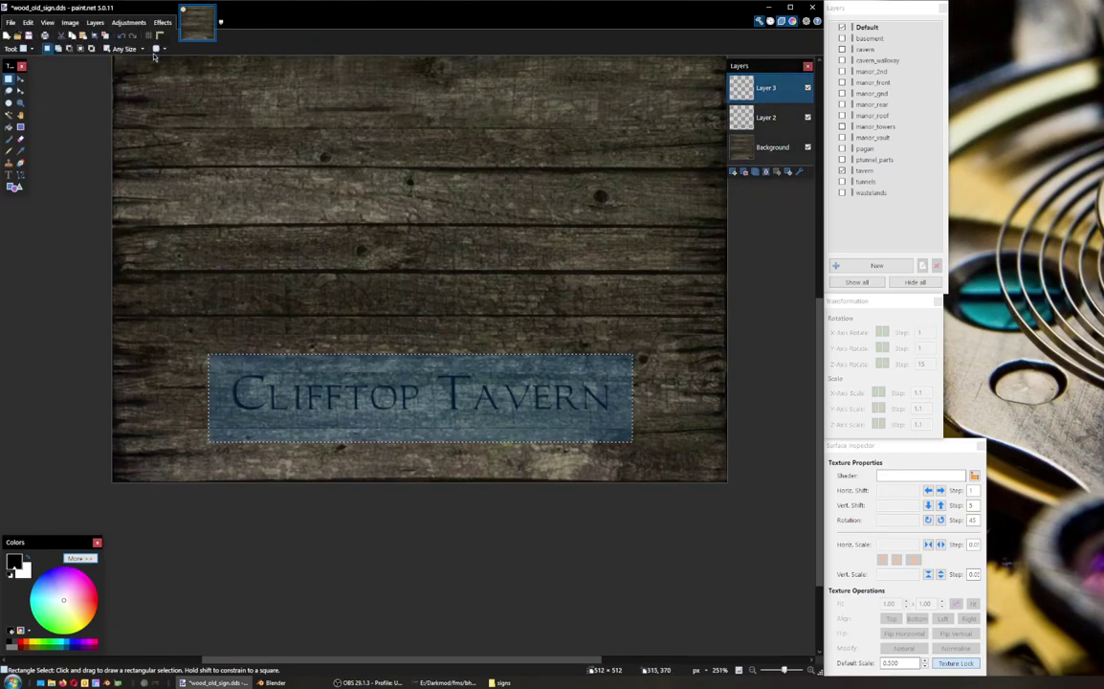
pyautogui.hotkey('ctrl', 'd')
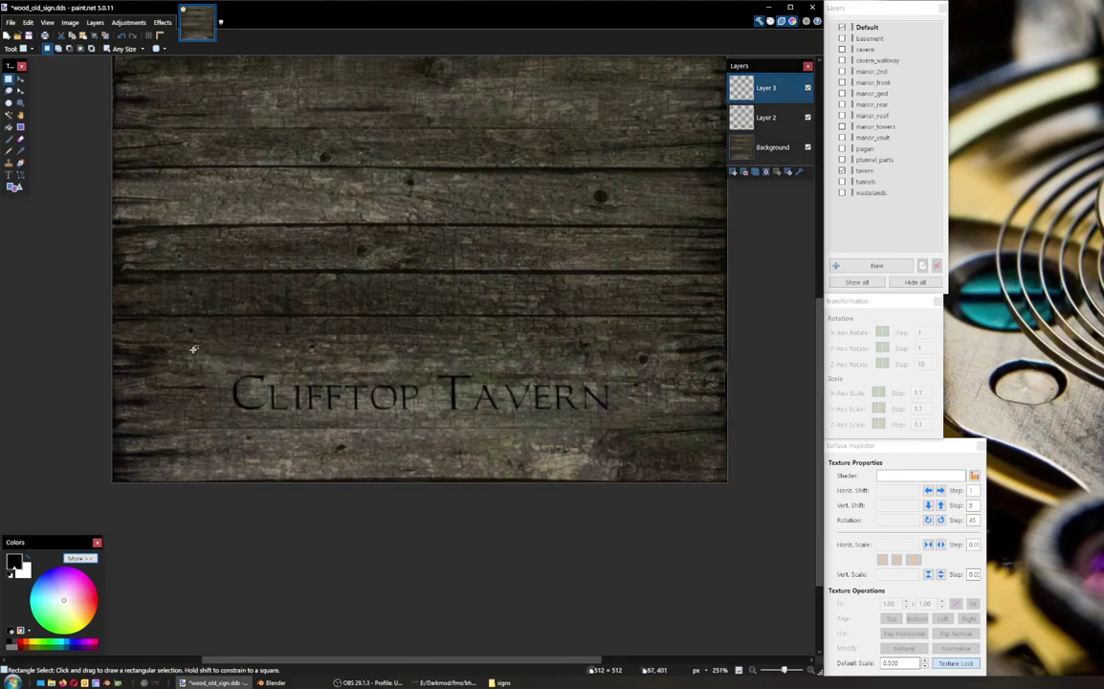
# Step: Transfer the Clifftop Tavern lettering to Layer 3 by copying a selection of about 328 × 67 px and pasting it after deleting Layer 2
pyautogui.click(794, 115)
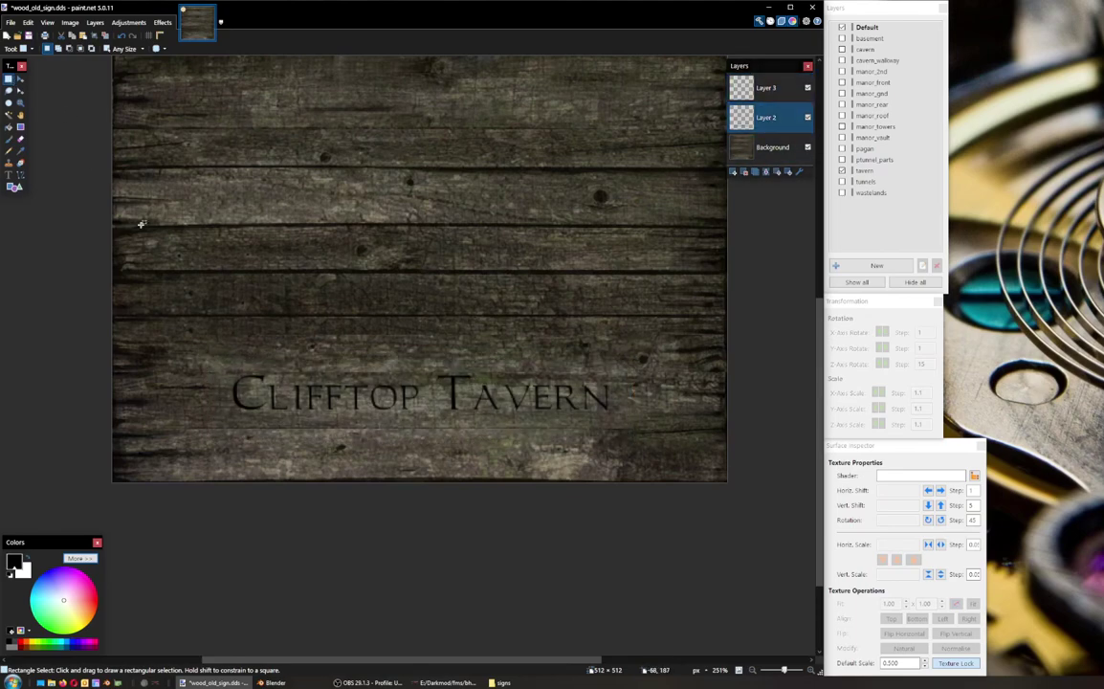
pyautogui.moveTo(227, 353); pyautogui.dragTo(621, 433)
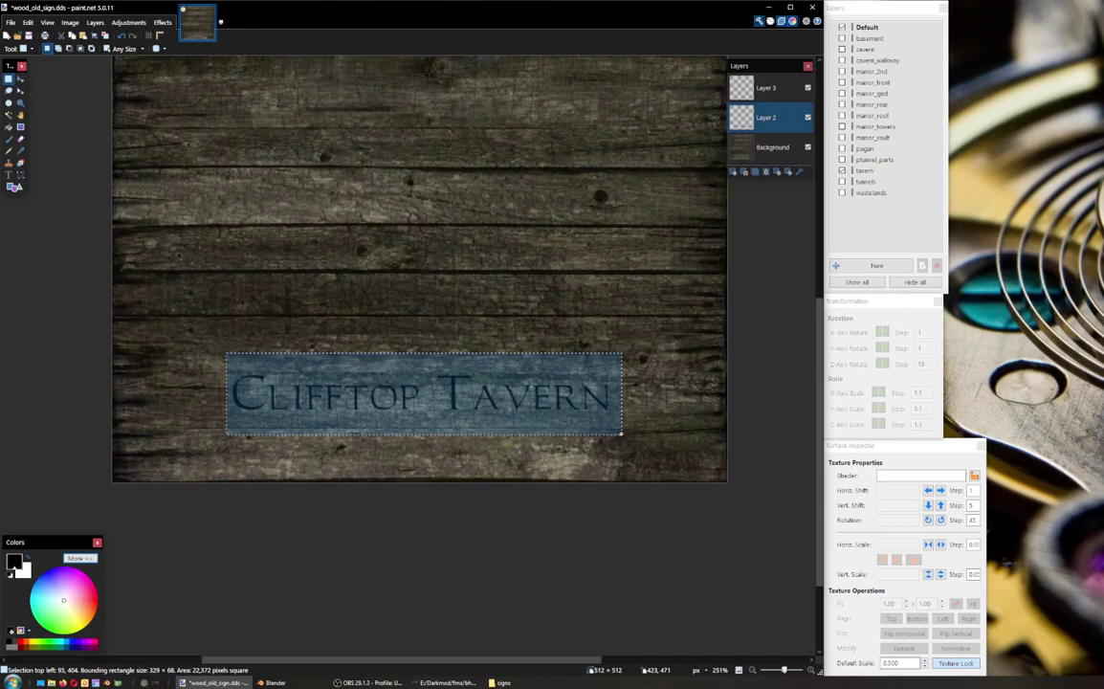
pyautogui.moveTo(621, 434); pyautogui.dragTo(619, 430)
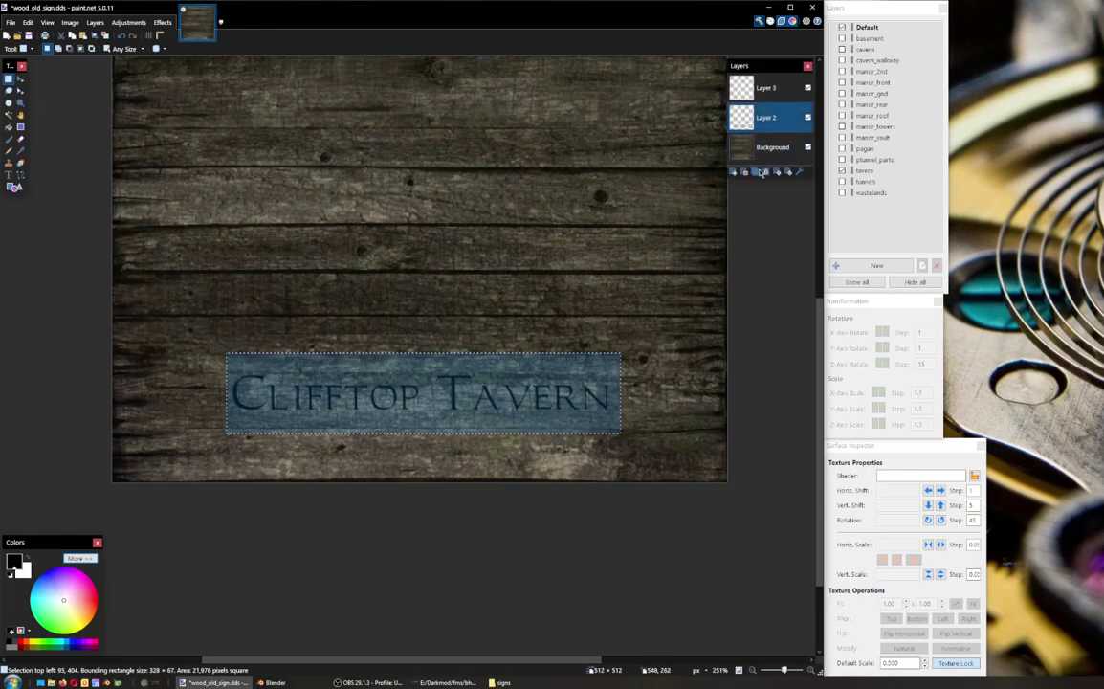
pyautogui.click(744, 172)
pyautogui.click(757, 91)
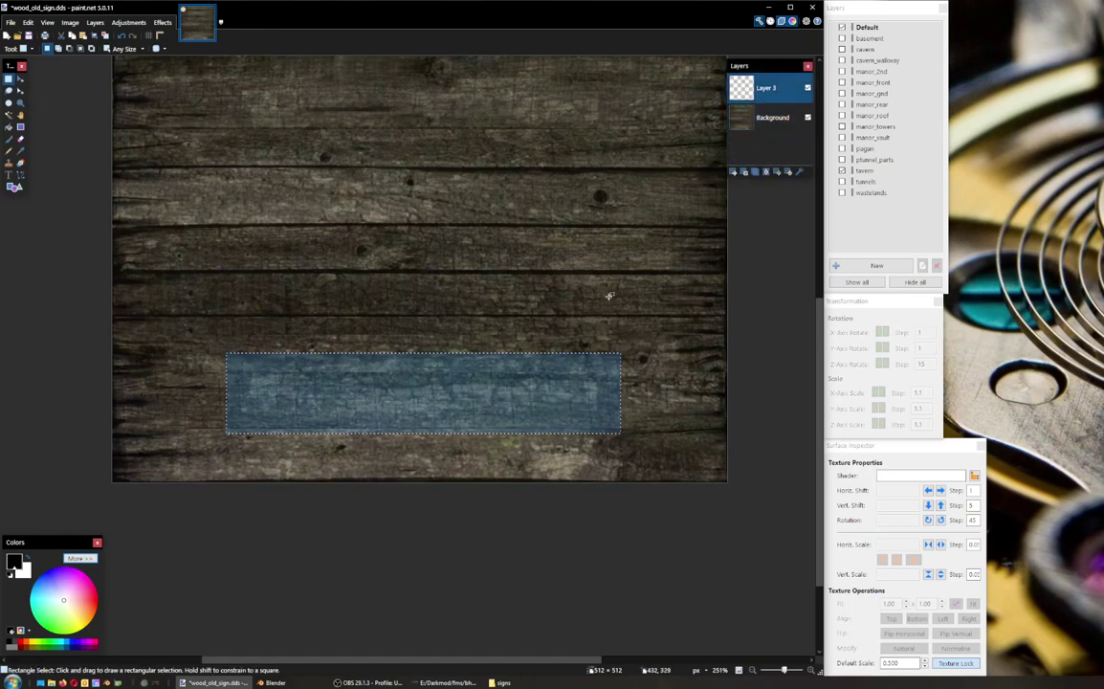
pyautogui.hotkey('ctrl', 'v')
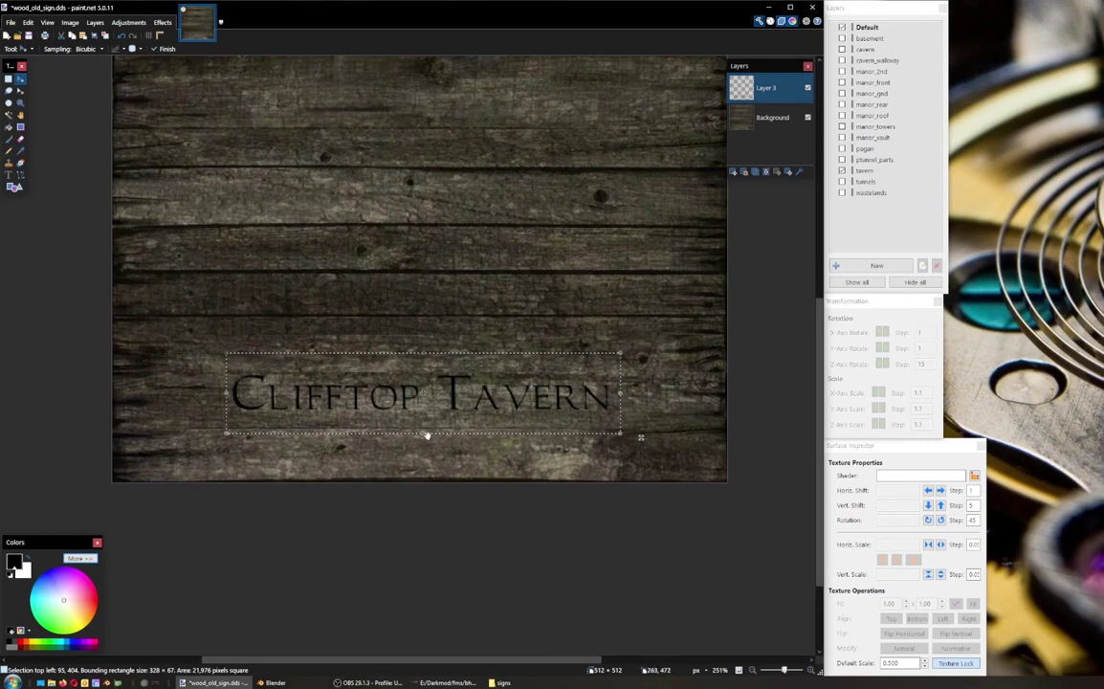
# Step: Stretch the pasted lettering taller and narrow it from both sides to about 306 × 98 px, reaching the texture's lower edge
pyautogui.moveTo(425, 435); pyautogui.dragTo(425, 480)
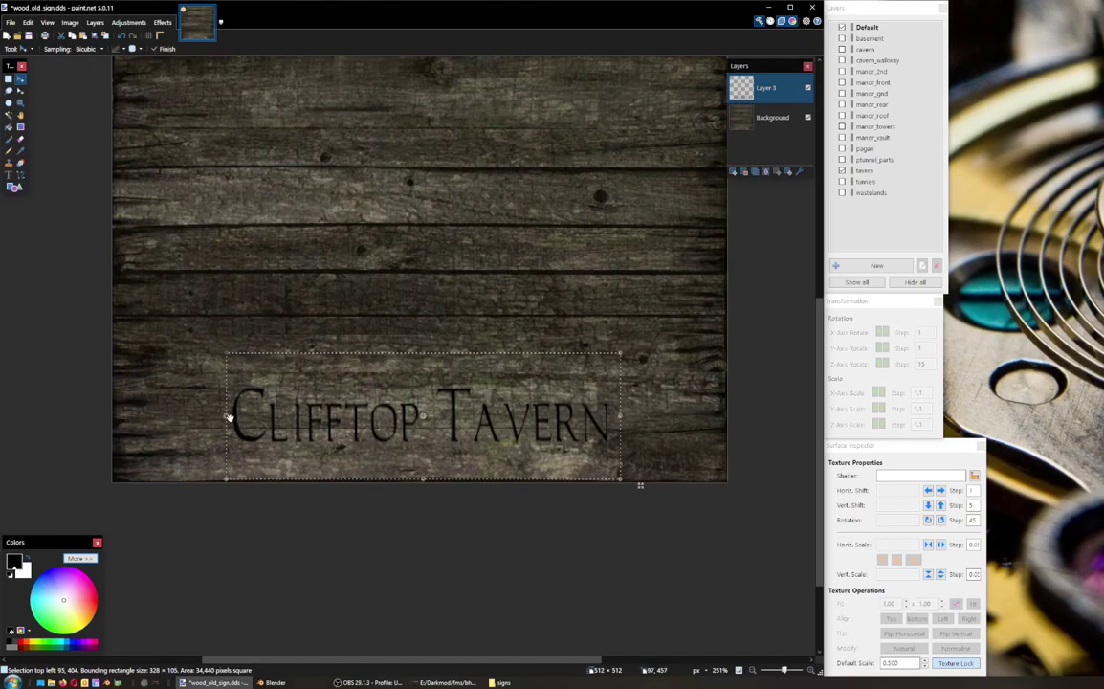
pyautogui.moveTo(230, 416); pyautogui.dragTo(242, 417)
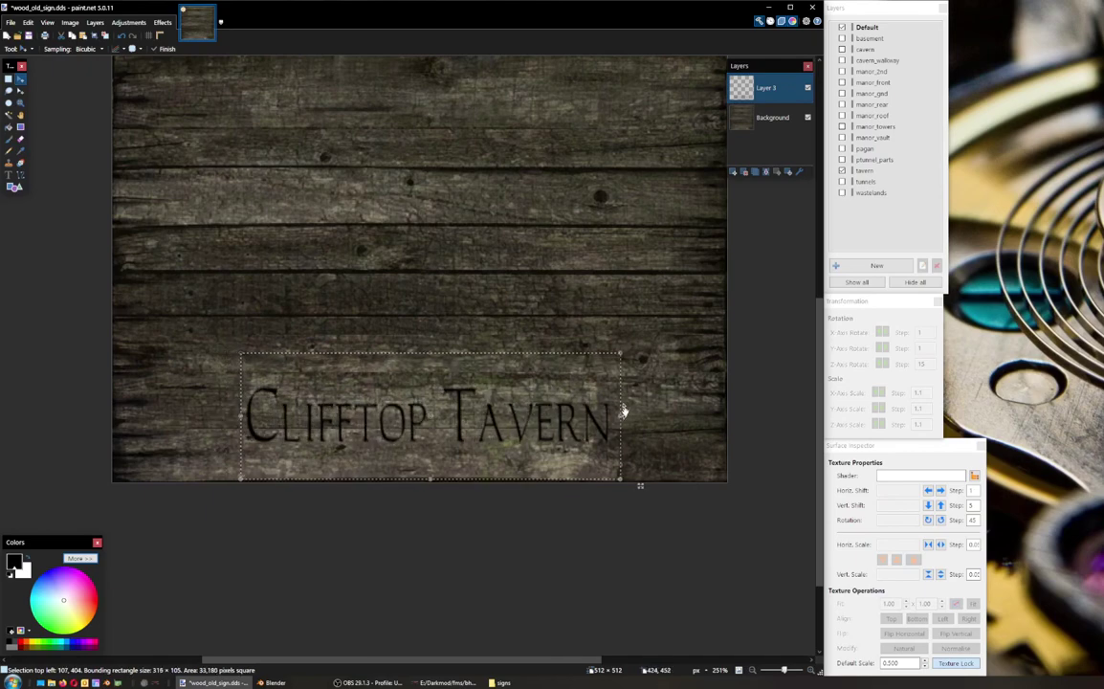
pyautogui.moveTo(621, 418); pyautogui.dragTo(609, 417)
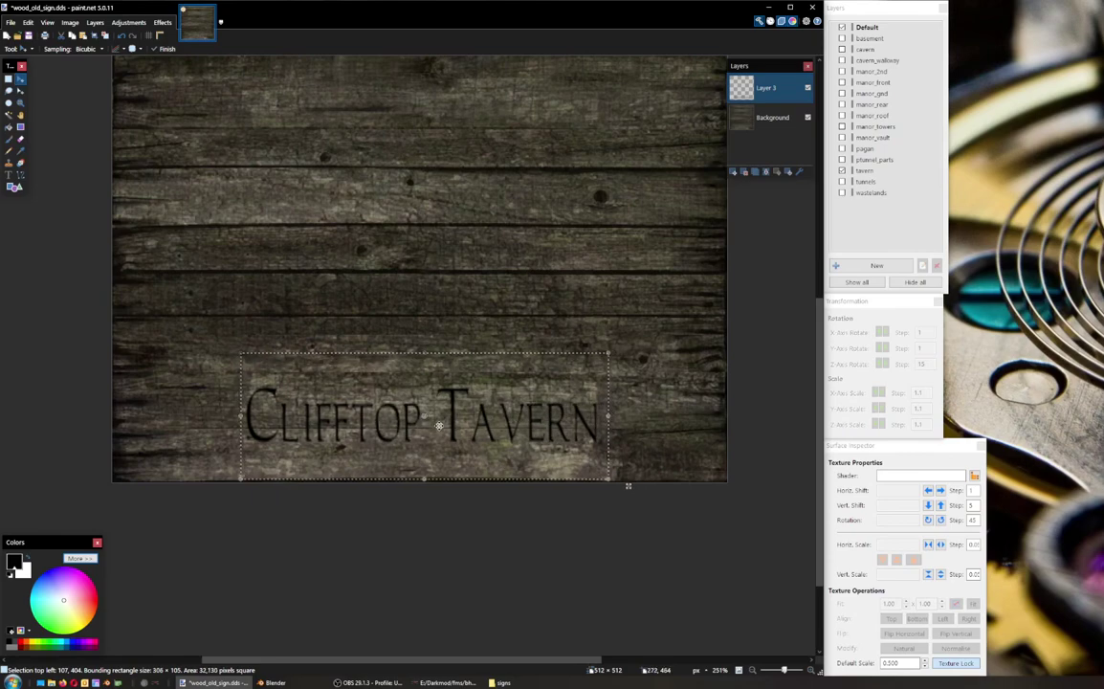
pyautogui.moveTo(422, 353); pyautogui.dragTo(426, 362)
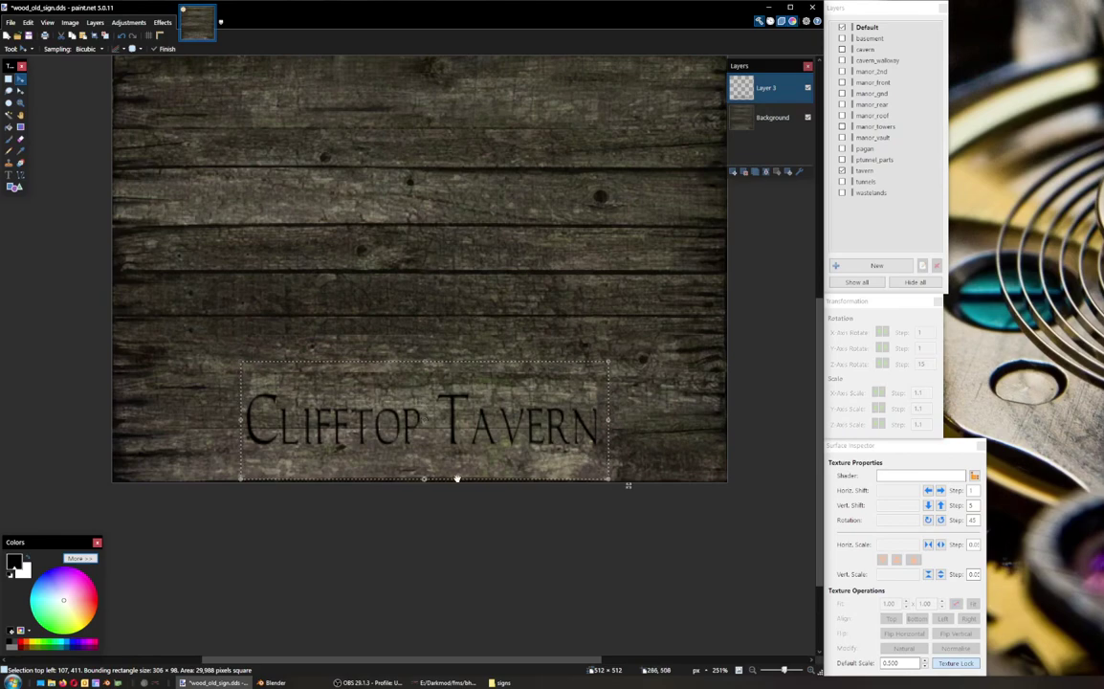
# Step: Apply the Glow effect to the Clifftop Tavern lettering with adjusted slider settings to give the letters a softer, darker edge
pyautogui.keyDown('ctrl'); pyautogui.scroll(1, 449, 494); pyautogui.keyUp('ctrl')
pyautogui.keyDown('ctrl'); pyautogui.scroll(2, 449, 494); pyautogui.keyUp('ctrl')
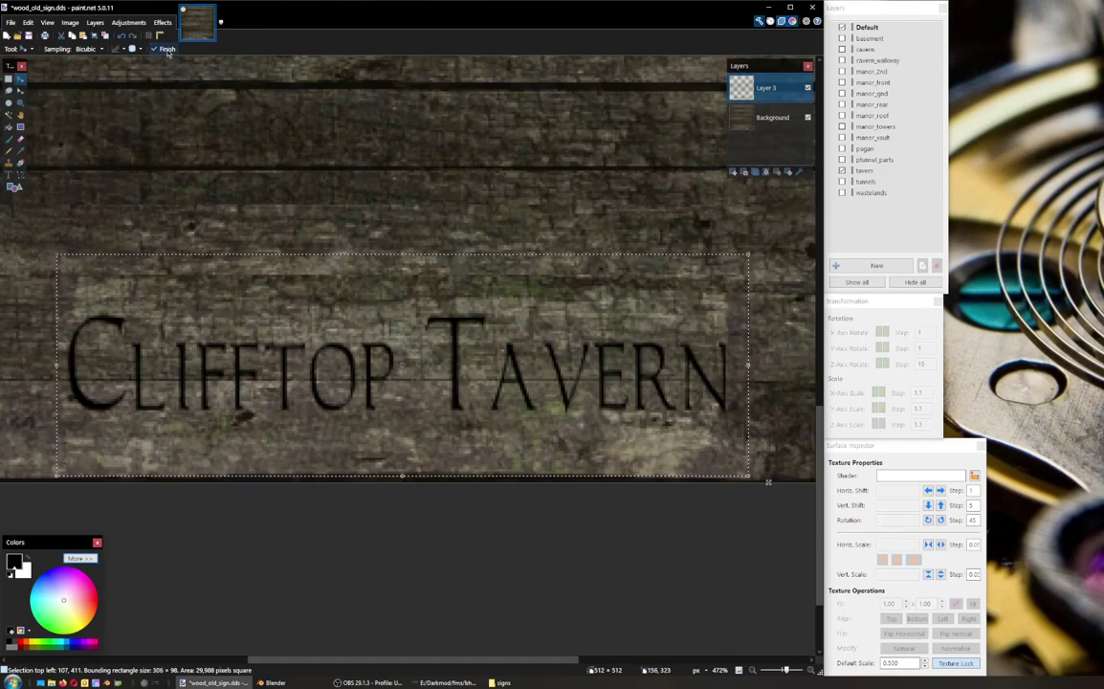
pyautogui.click(146, 24)
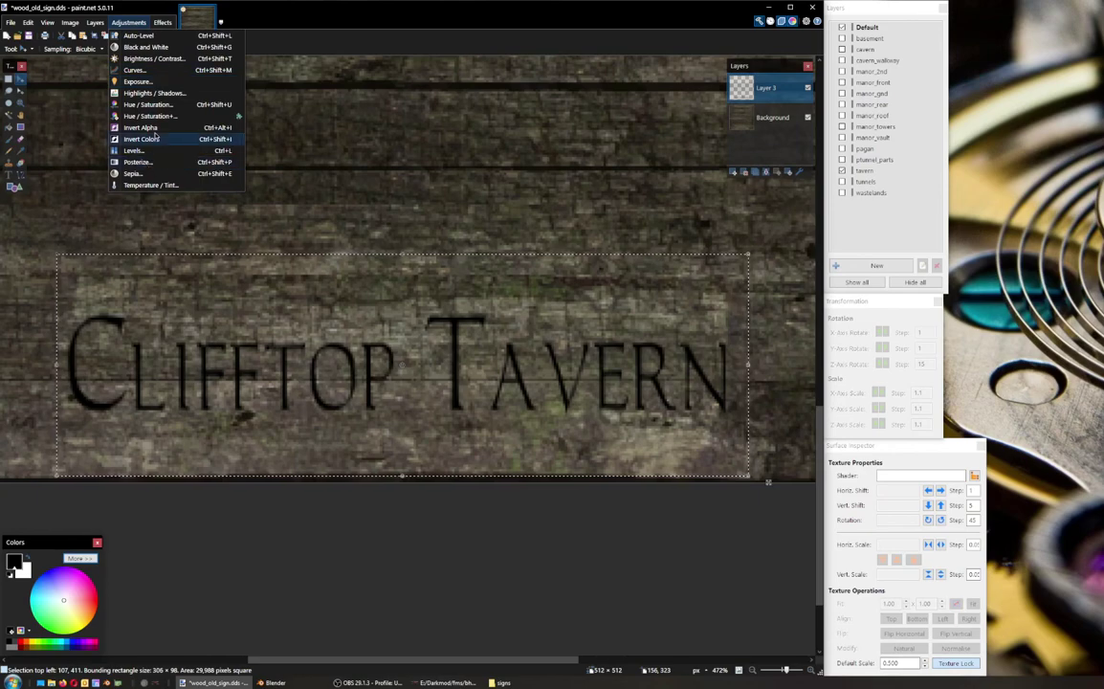
pyautogui.moveTo(163, 22)
pyautogui.moveTo(197, 134)
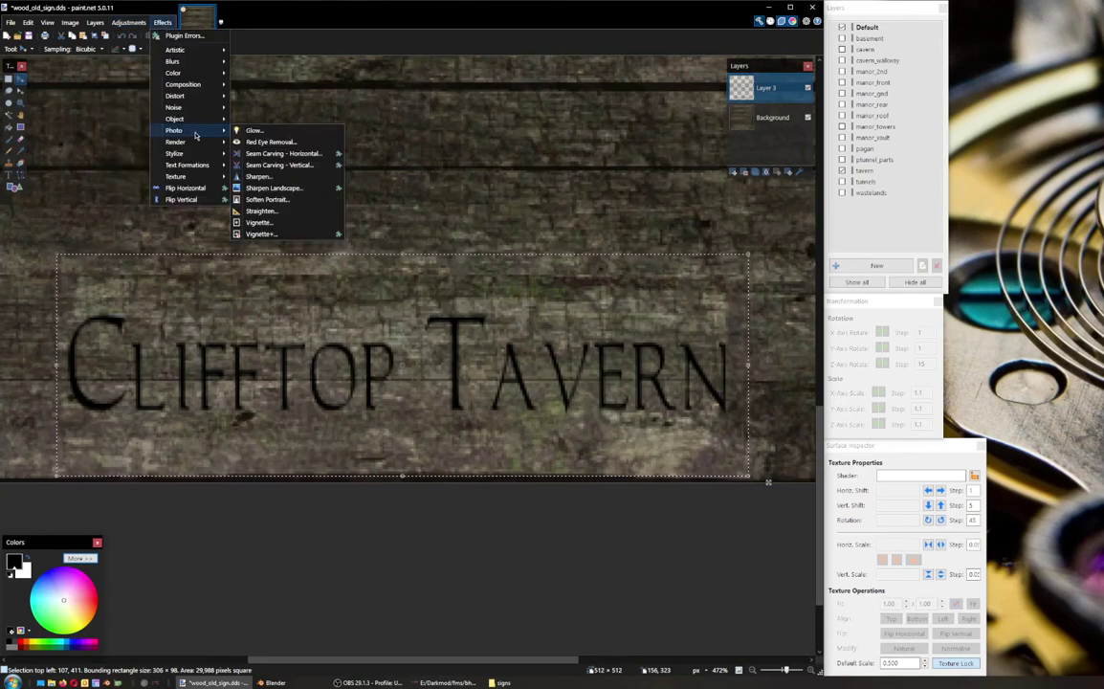
pyautogui.click(300, 133)
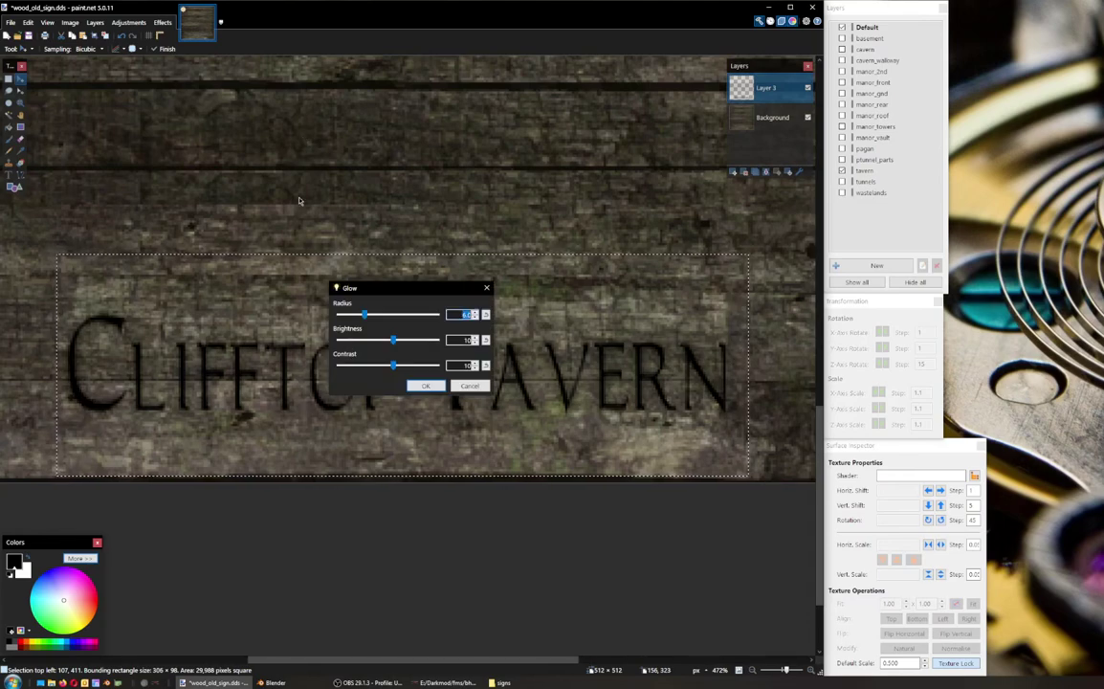
pyautogui.moveTo(364, 316); pyautogui.dragTo(392, 368)
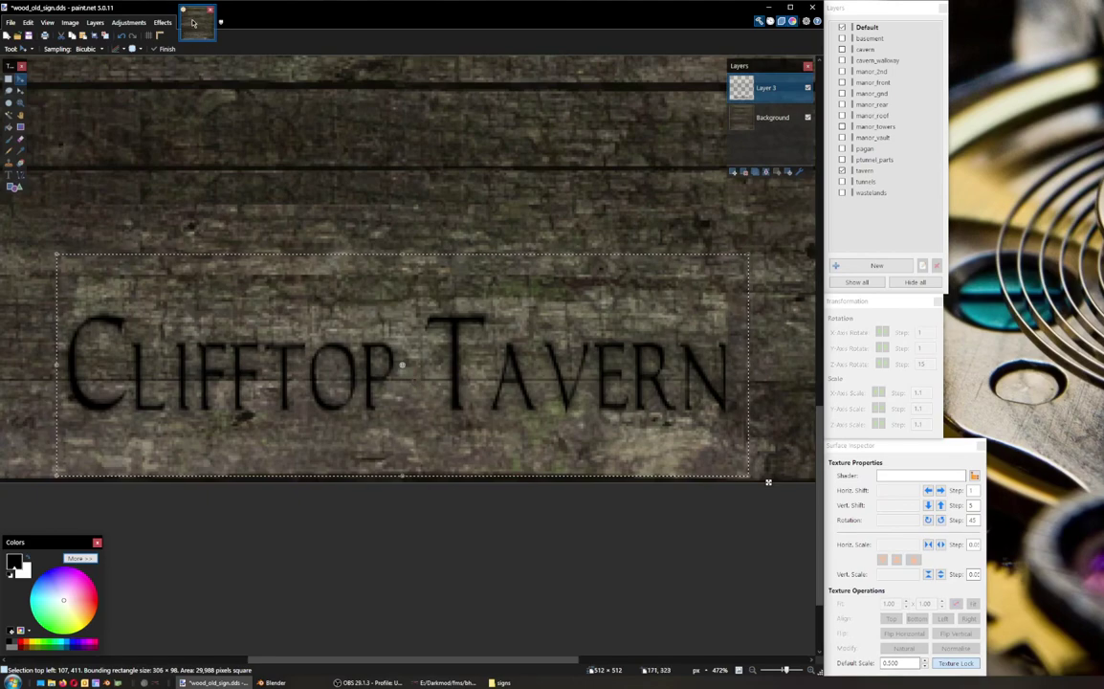
# Step: Preview the Emboss effect and the Edge Detect effect on the glowing lettering, applying neither
pyautogui.click(163, 22)
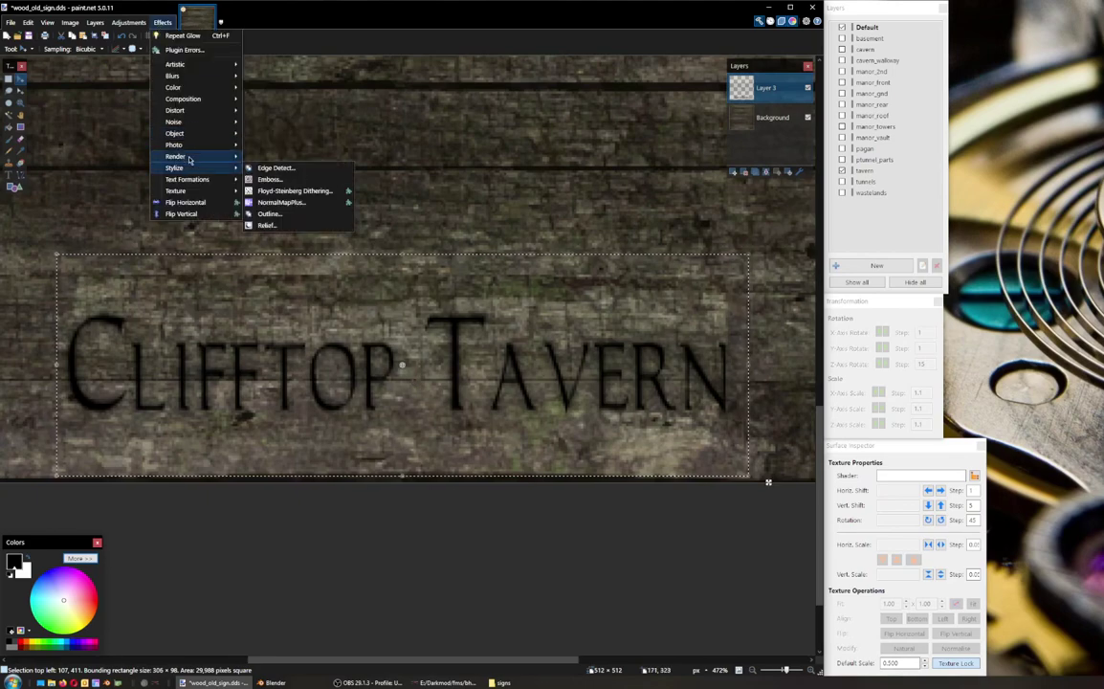
pyautogui.moveTo(193, 169)
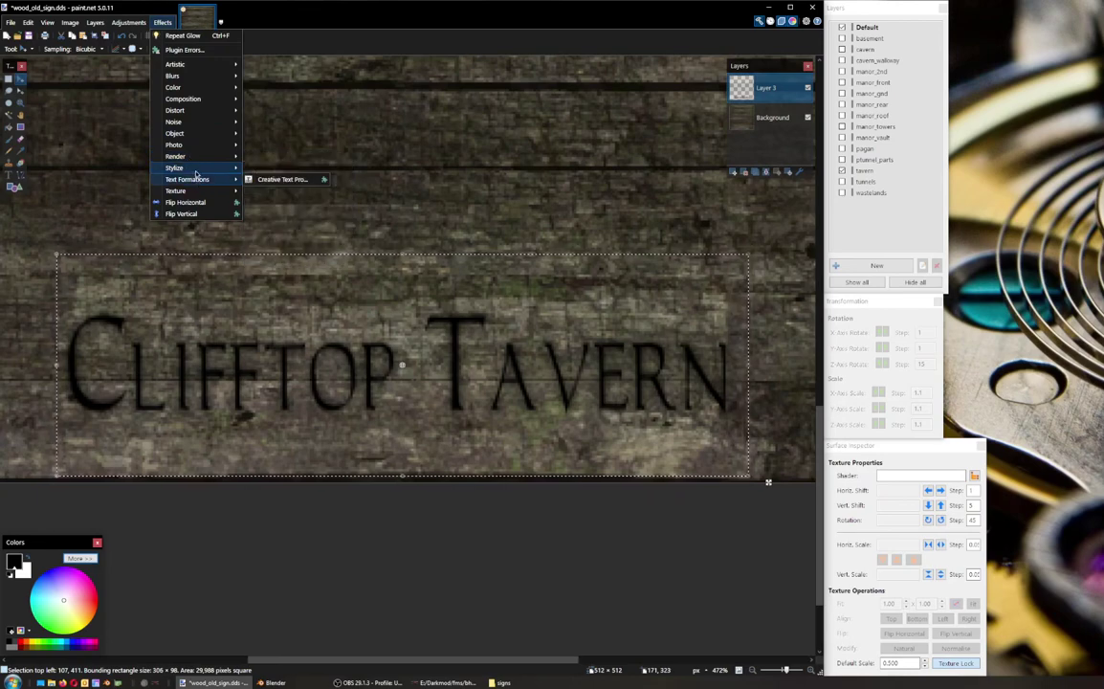
pyautogui.click(278, 180)
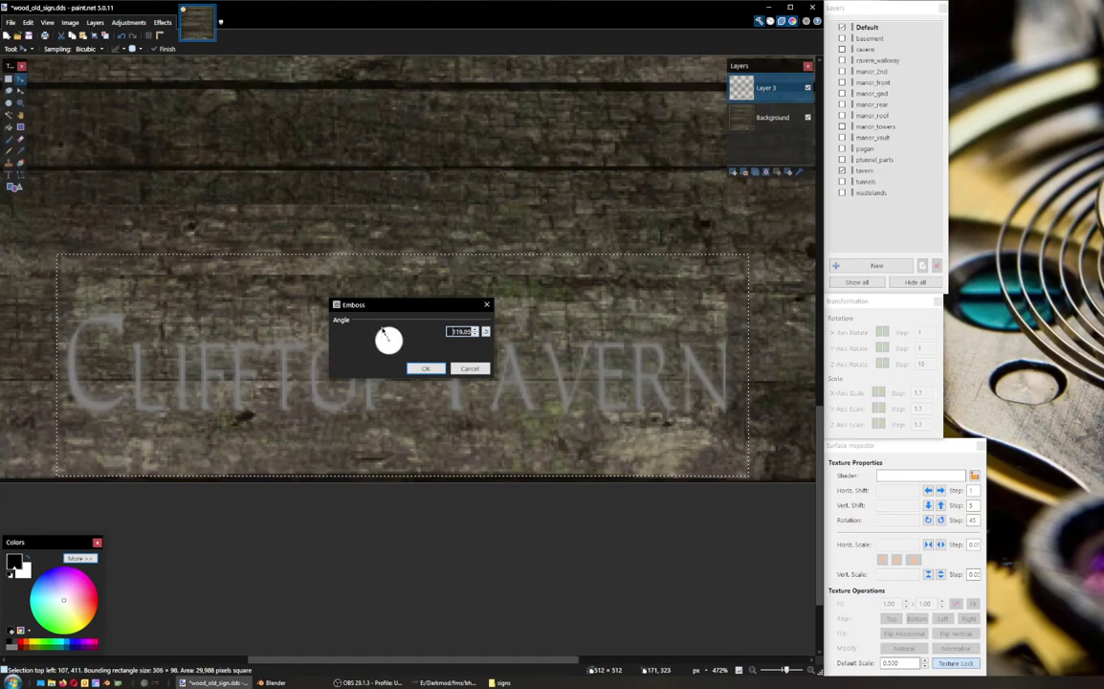
pyautogui.click(469, 370)
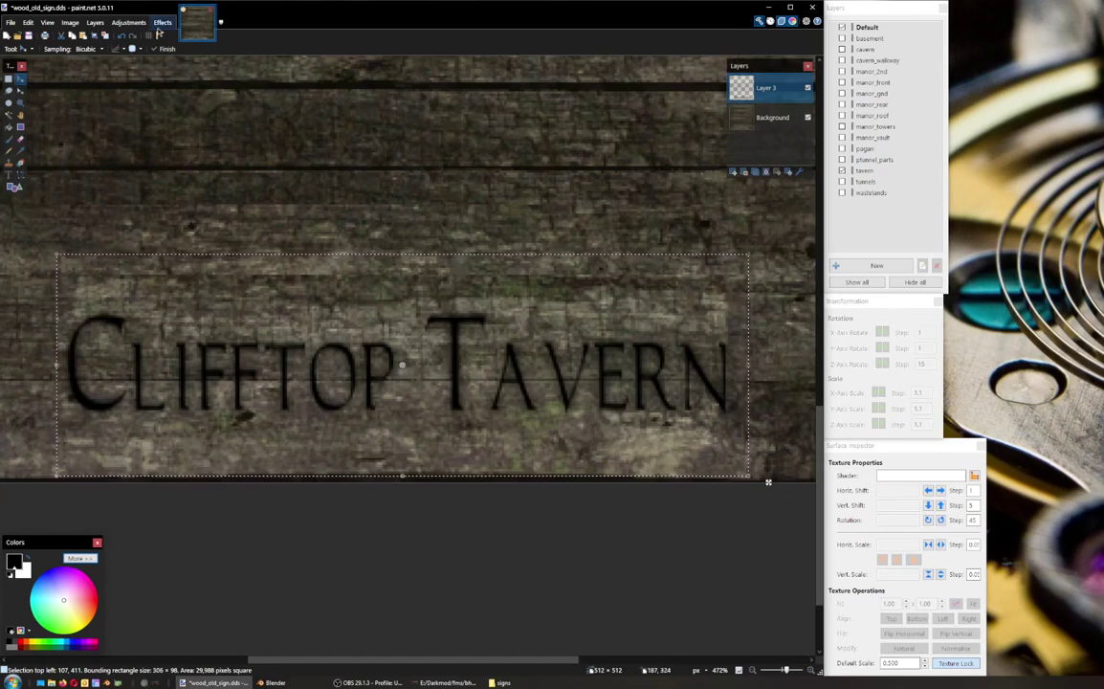
pyautogui.click(162, 22)
pyautogui.moveTo(202, 170)
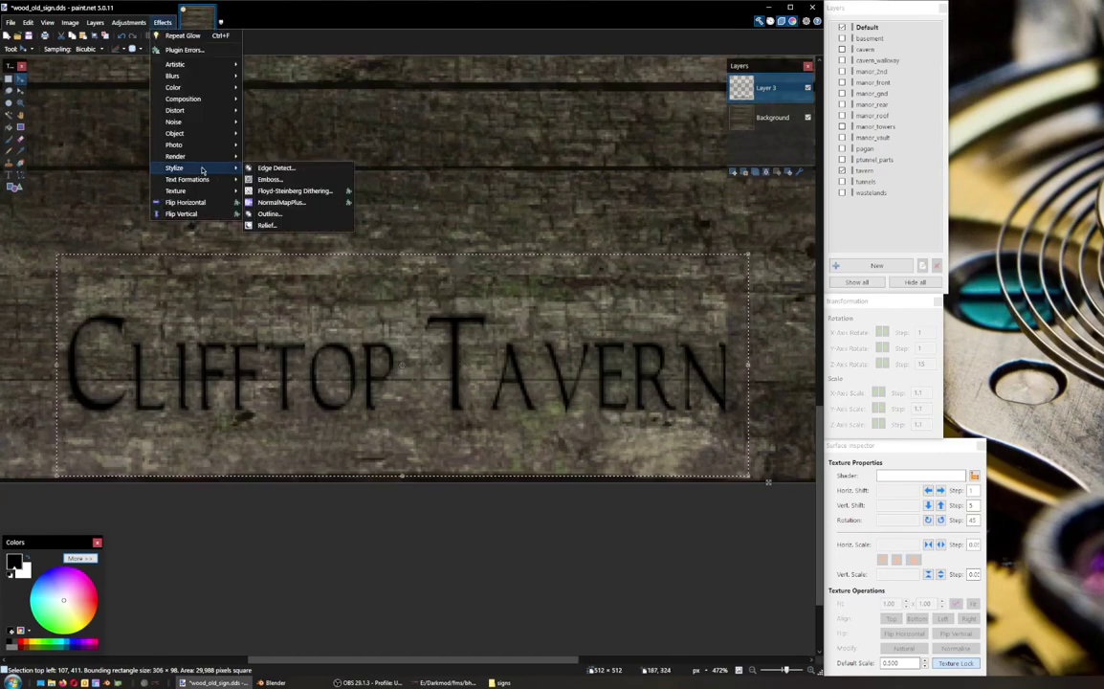
pyautogui.click(274, 169)
pyautogui.click(475, 389)
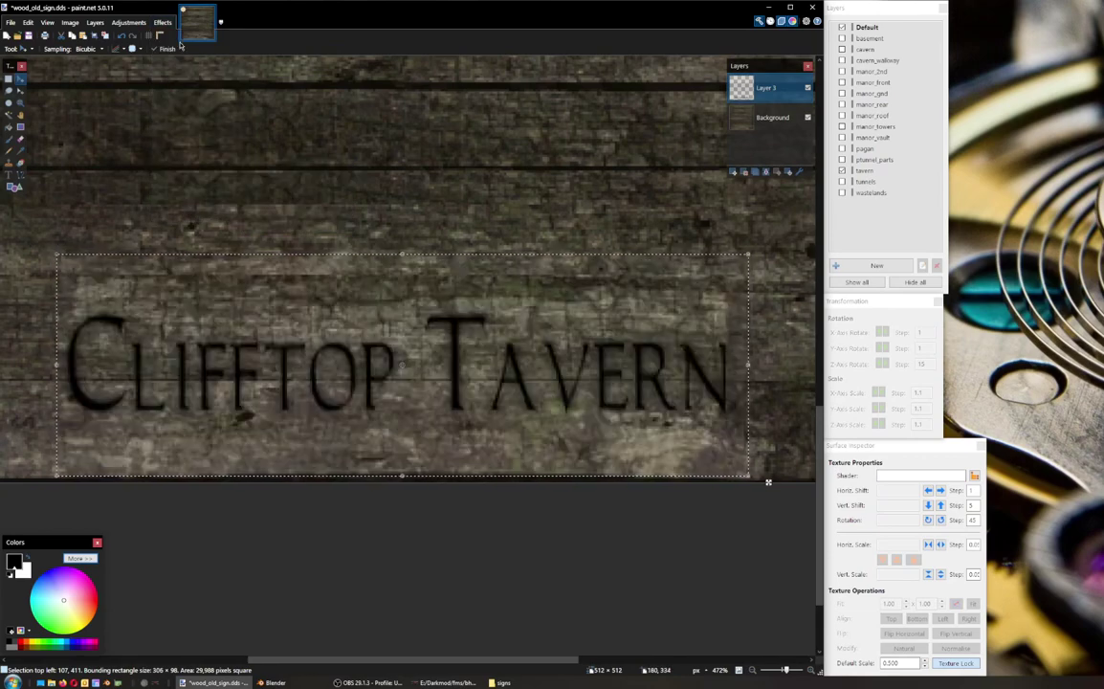
# Step: Preview the Outline effect on the lettering with its intensity lowered to 0, and leave it unapplied
pyautogui.click(162, 22)
pyautogui.moveTo(193, 178)
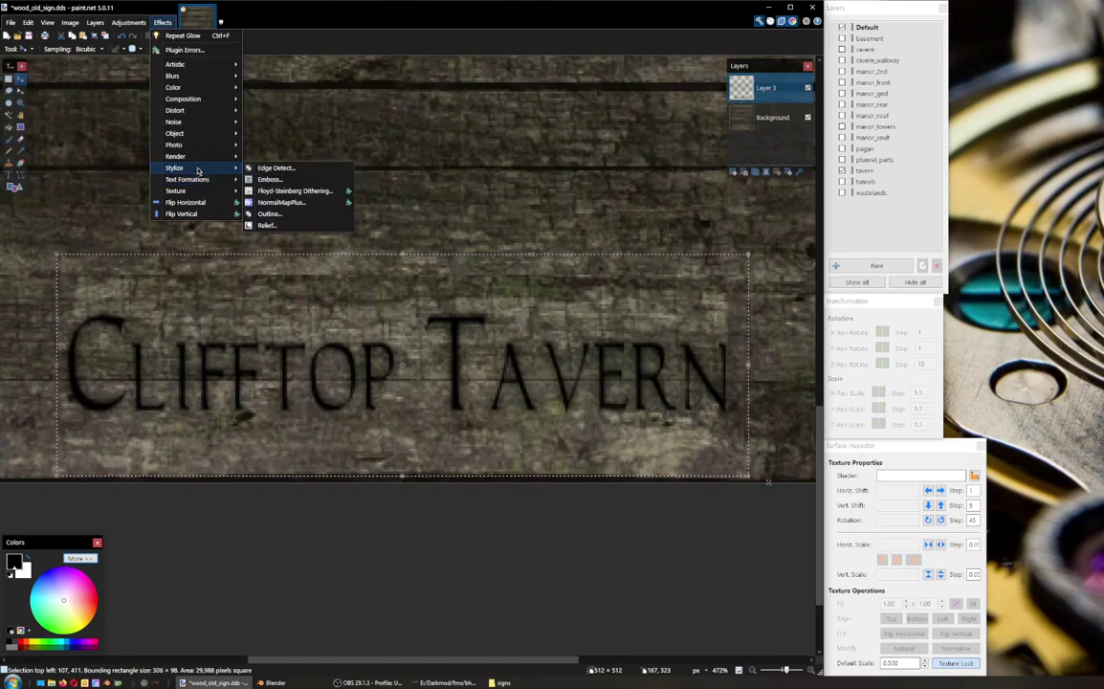
pyautogui.click(297, 216)
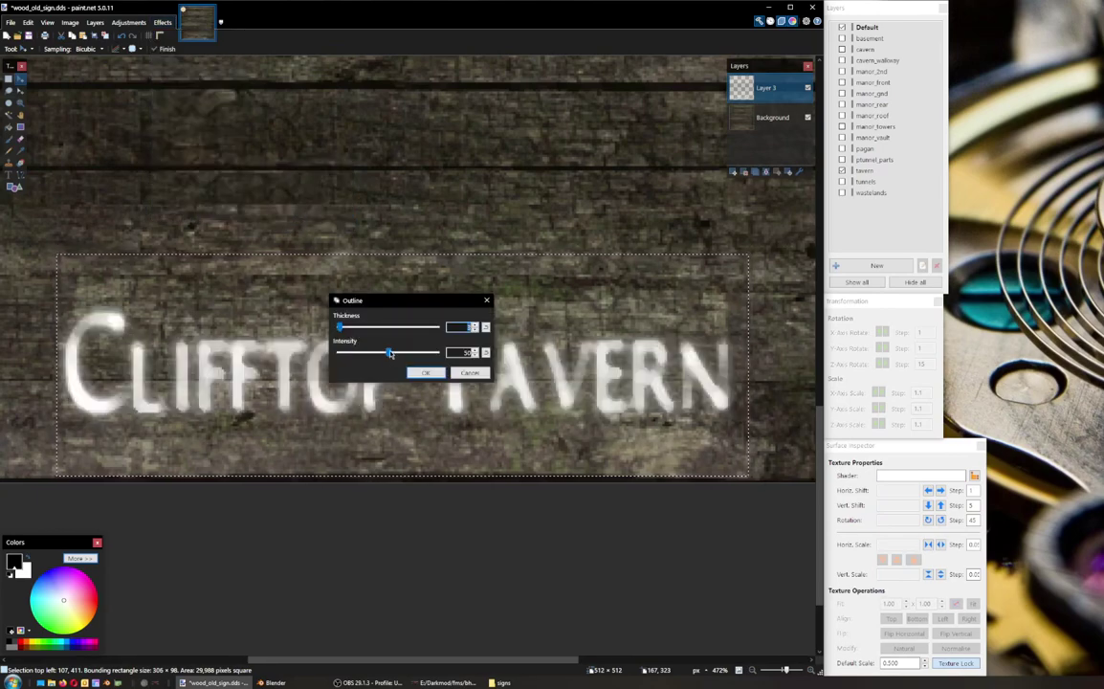
pyautogui.moveTo(388, 353); pyautogui.dragTo(334, 332)
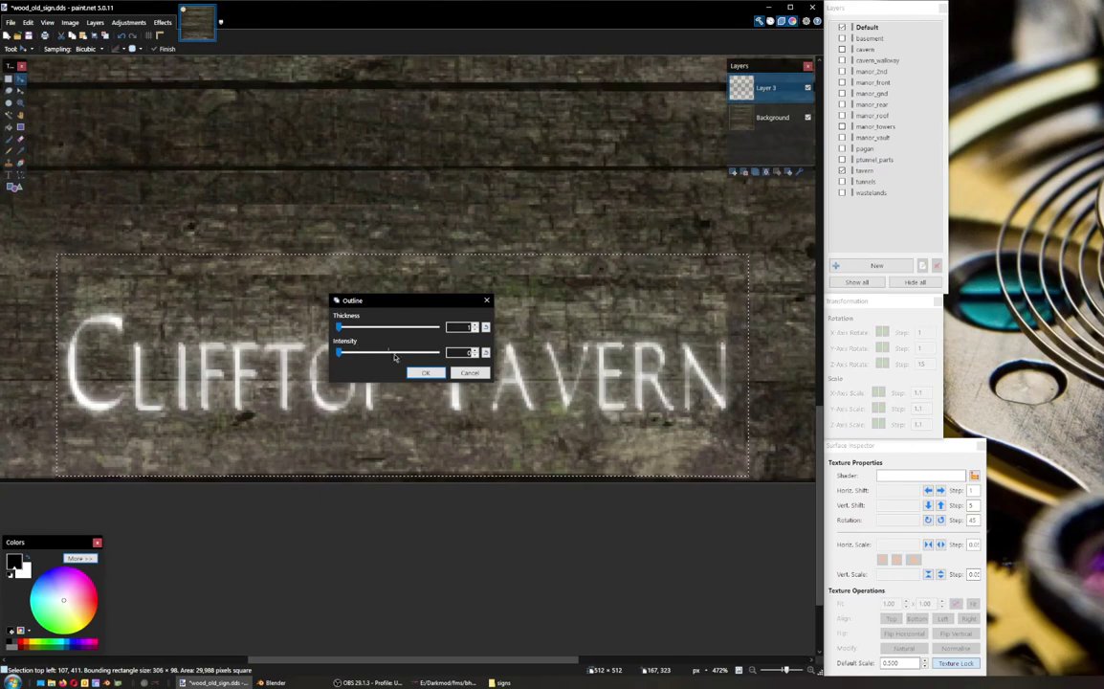
pyautogui.click(469, 373)
pyautogui.scroll(-2, 469, 373)
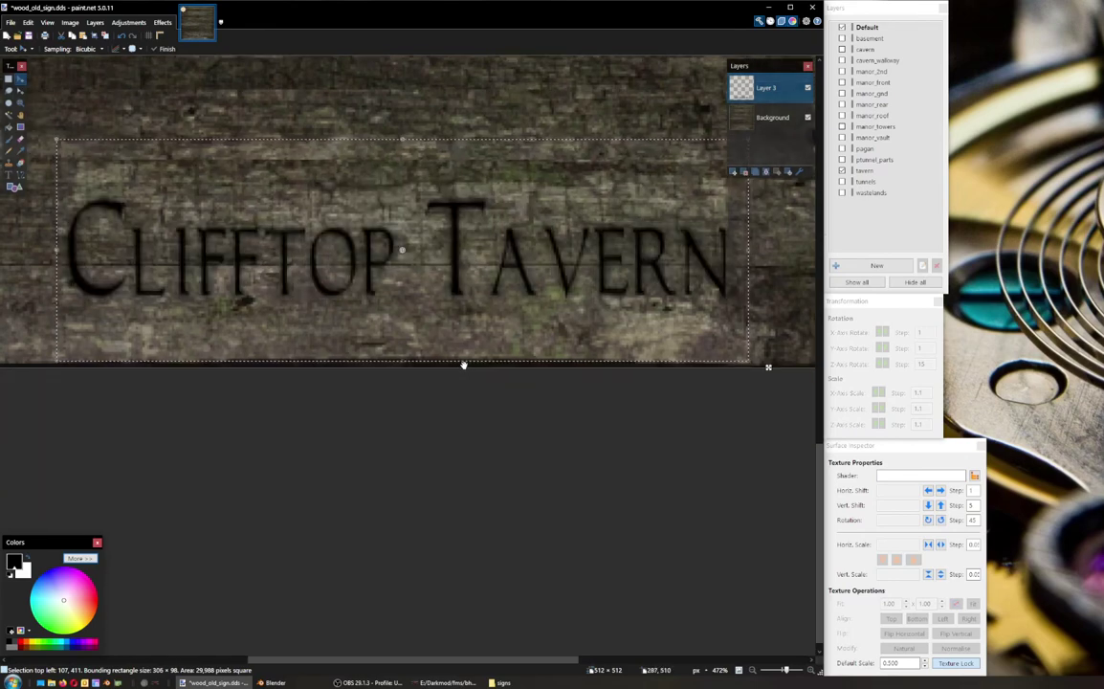
pyautogui.keyDown('ctrl'); pyautogui.scroll(-4, 461, 362); pyautogui.keyUp('ctrl')
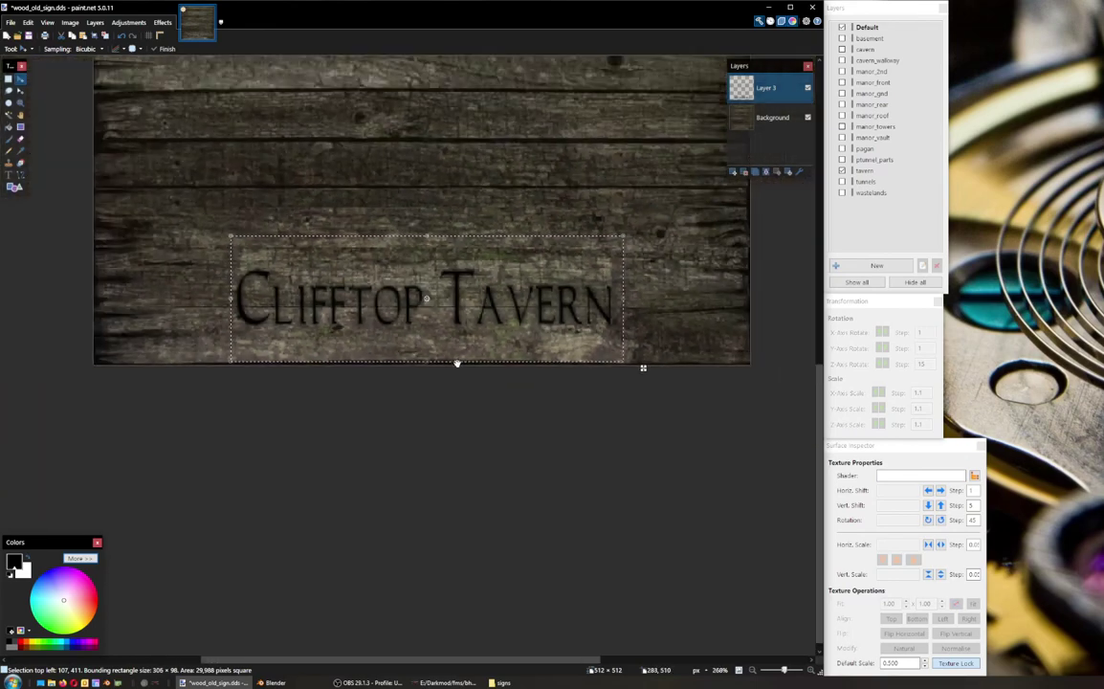
pyautogui.keyDown('ctrl'); pyautogui.scroll(2, 455, 361); pyautogui.keyUp('ctrl')
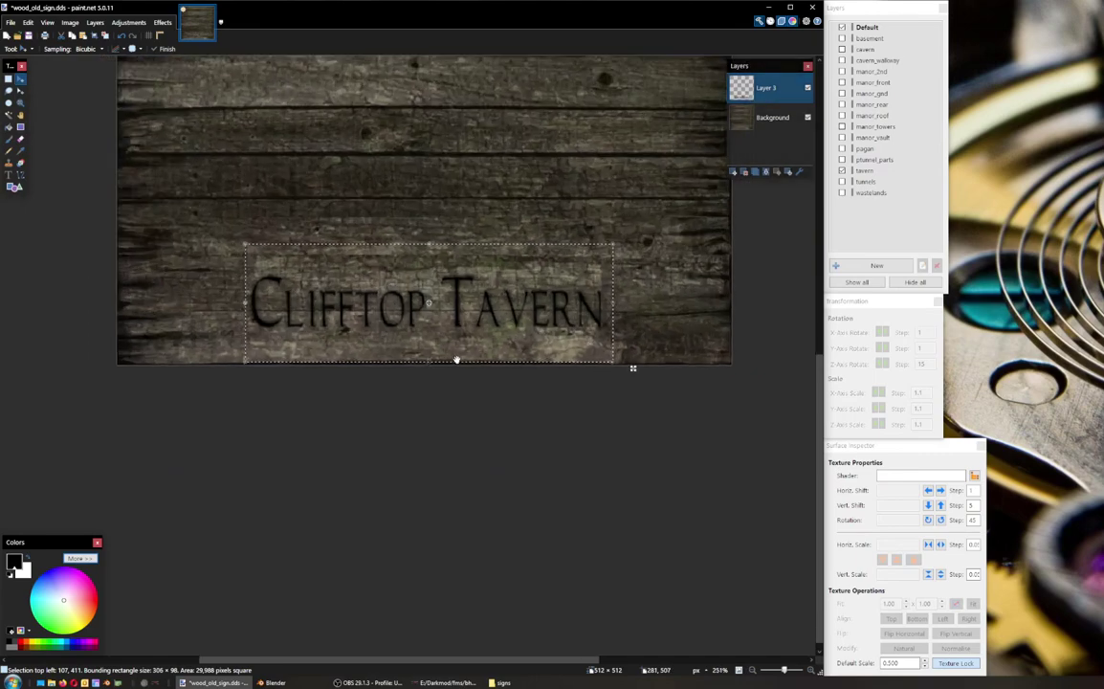
pyautogui.scroll(1, 457, 358)
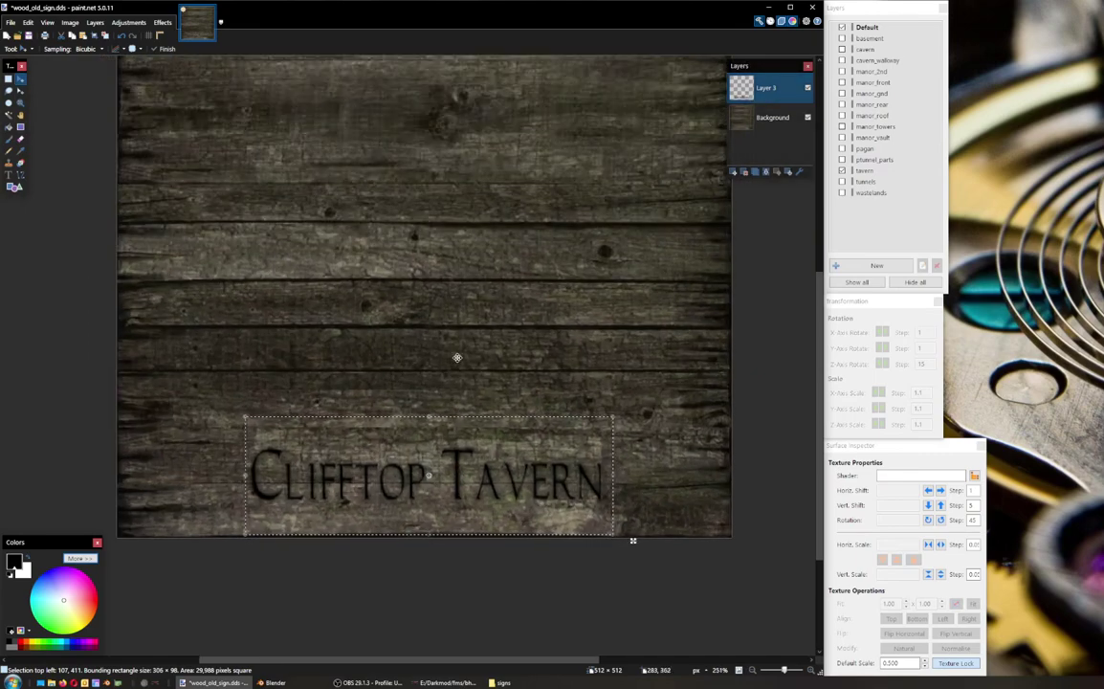
pyautogui.scroll(2, 458, 358)
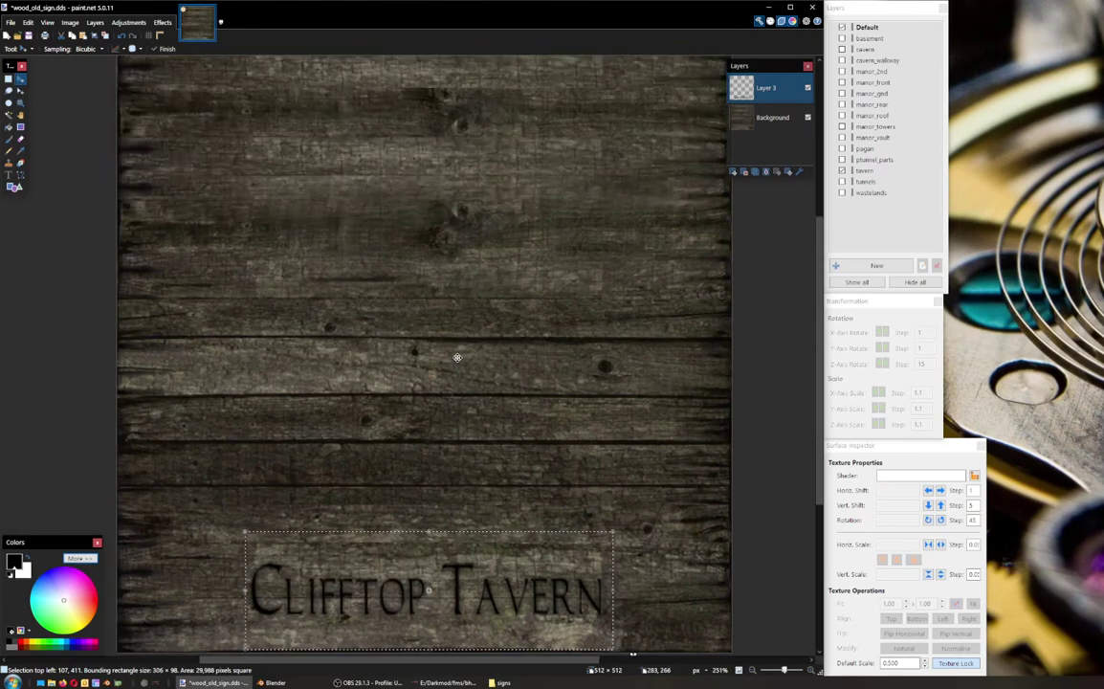
pyautogui.scroll(-2, 457, 358)
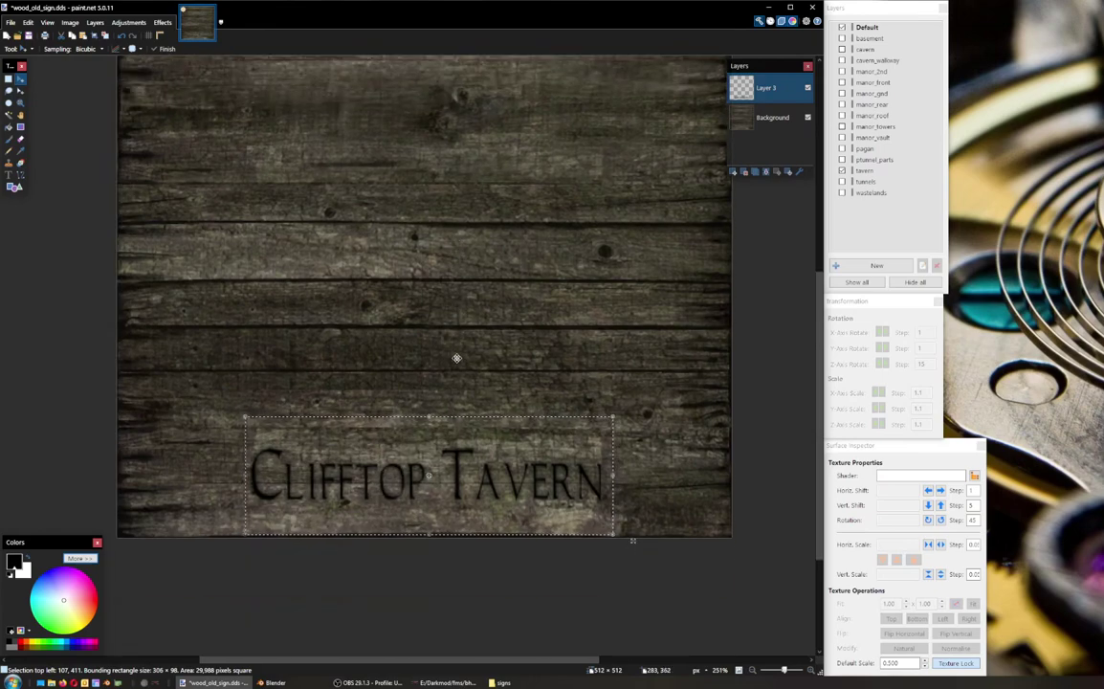
# Step: Start saving the sign texture as a new file, choosing TGA as the file type
pyautogui.click(12, 21)
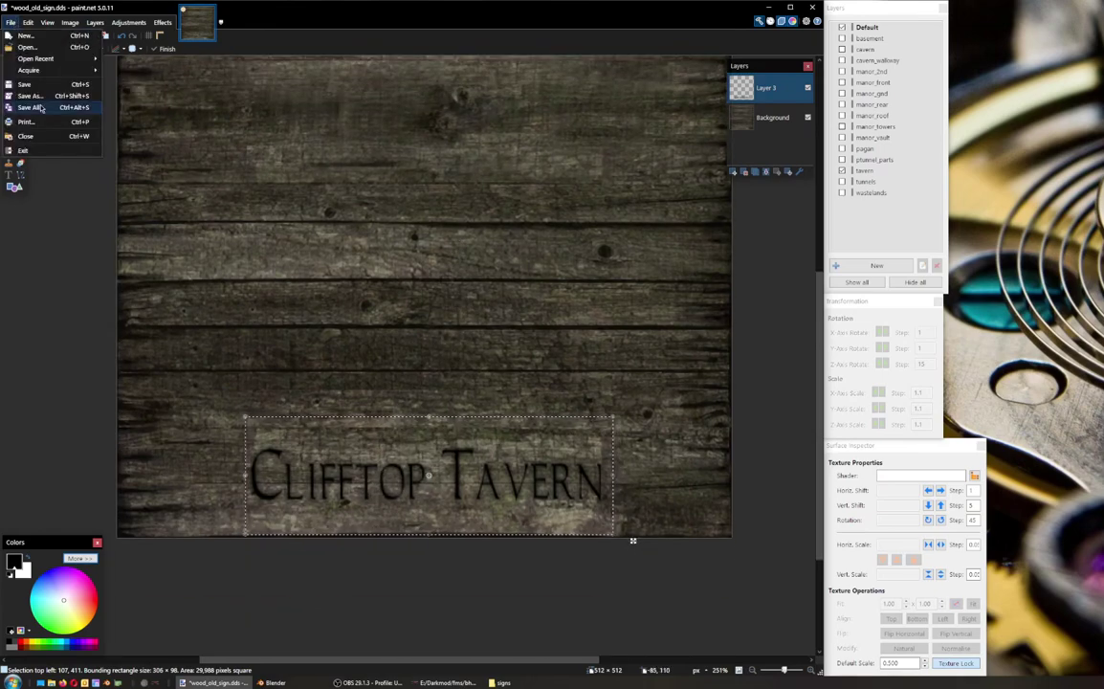
pyautogui.click(42, 98)
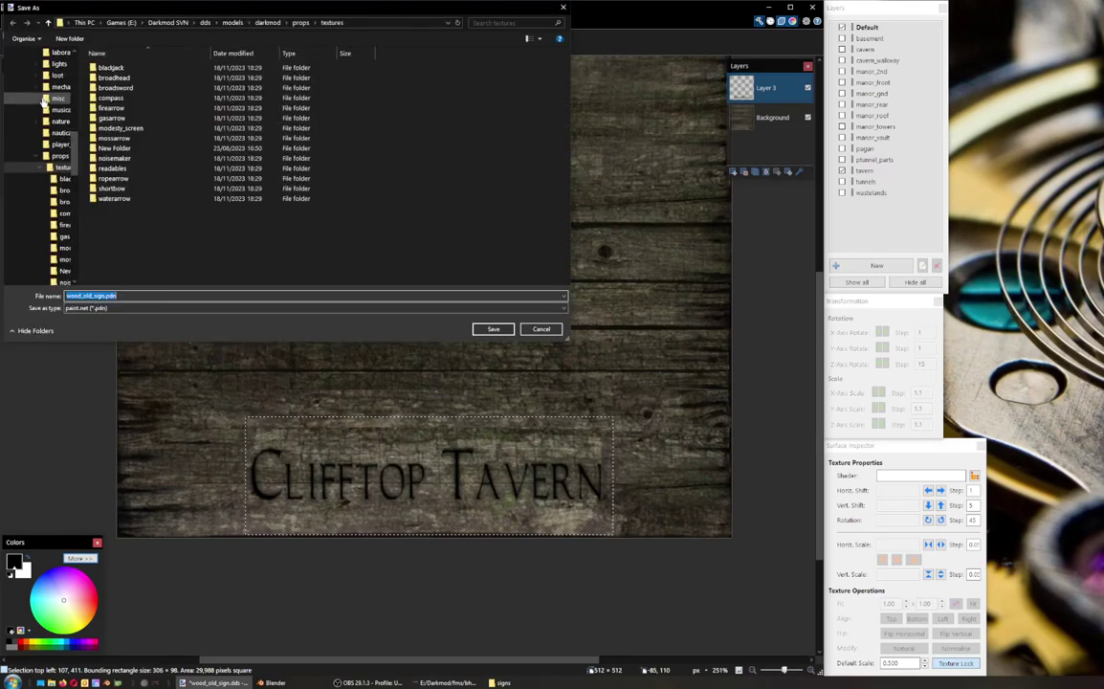
pyautogui.click(144, 309)
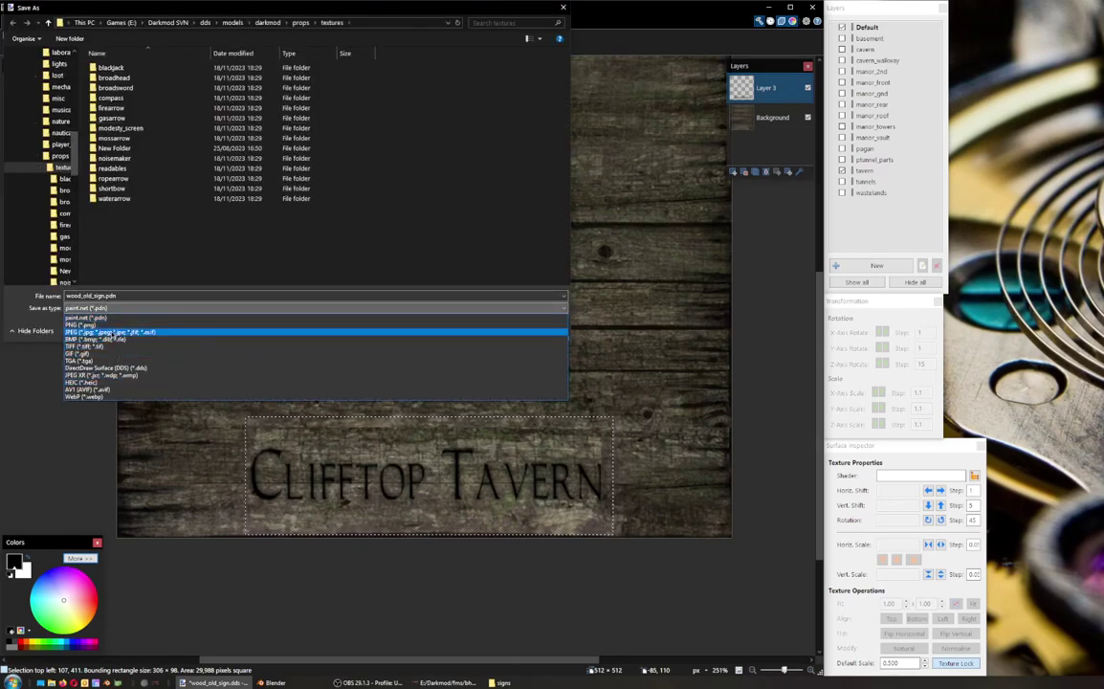
pyautogui.click(117, 359)
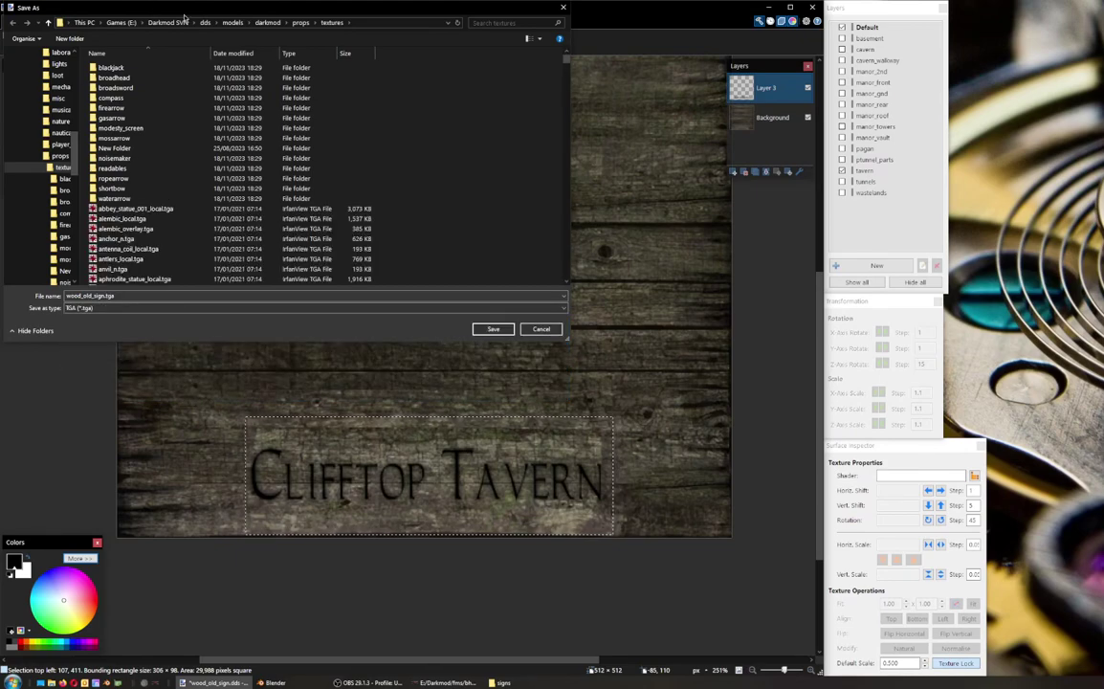
# Step: Set the save location to the mission's folder Games (E:)\Darkmod\fms\bhm\dds\models\darkmod\props\textures
pyautogui.click(120, 22)
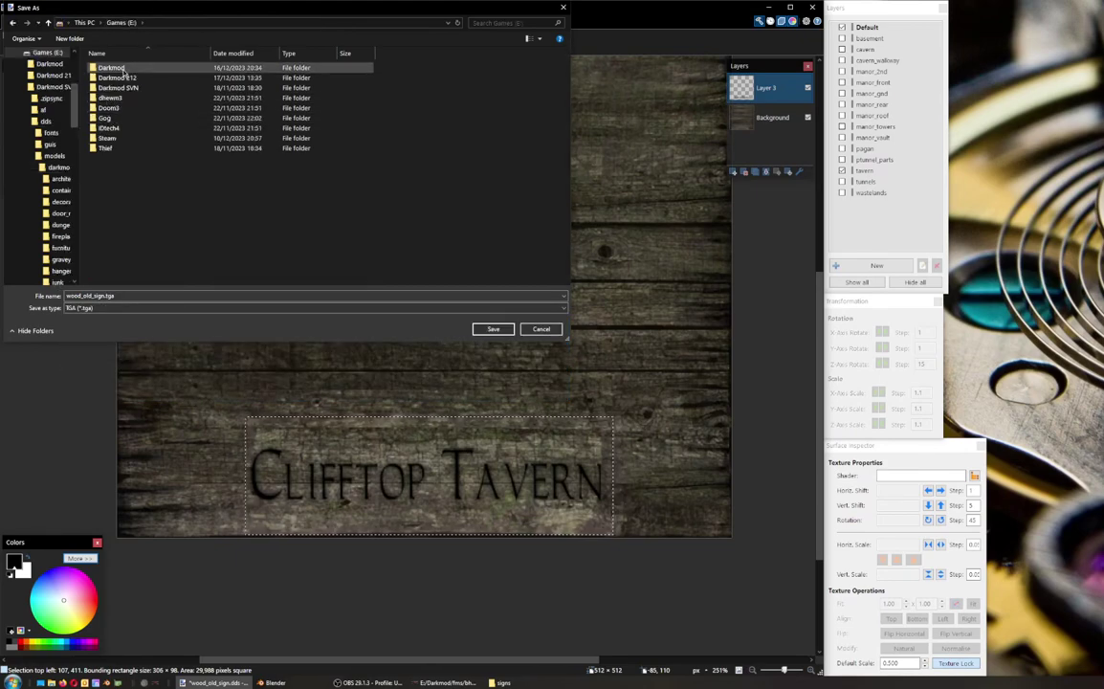
pyautogui.doubleClick(113, 68)
pyautogui.doubleClick(115, 68)
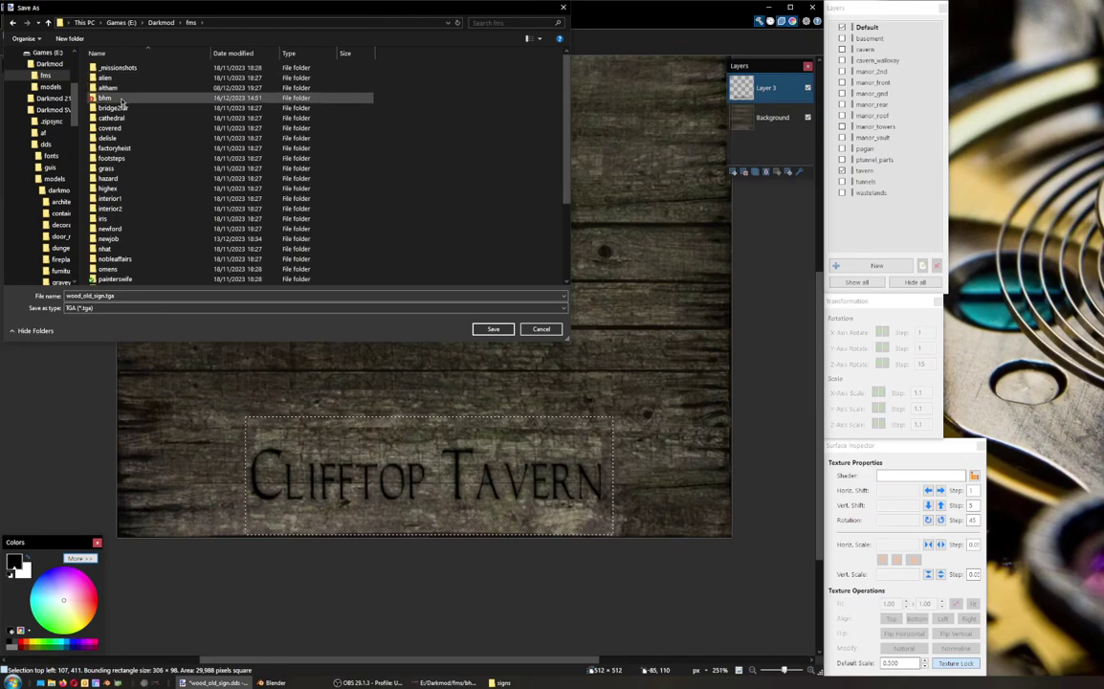
pyautogui.doubleClick(105, 97)
pyautogui.doubleClick(115, 87)
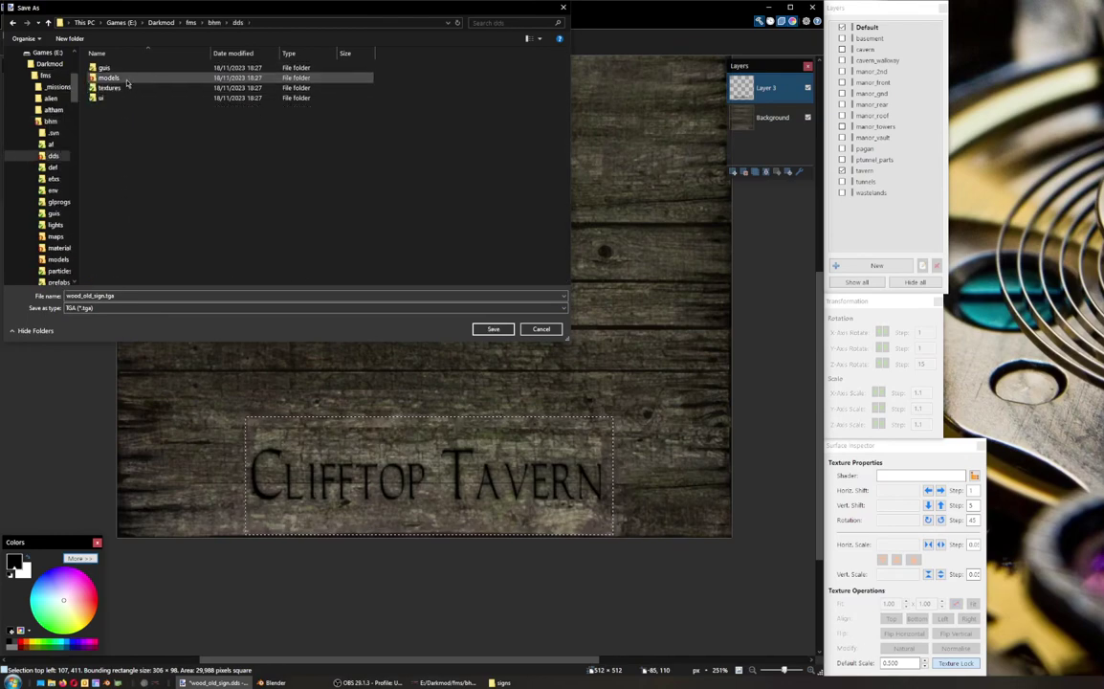
pyautogui.doubleClick(109, 78)
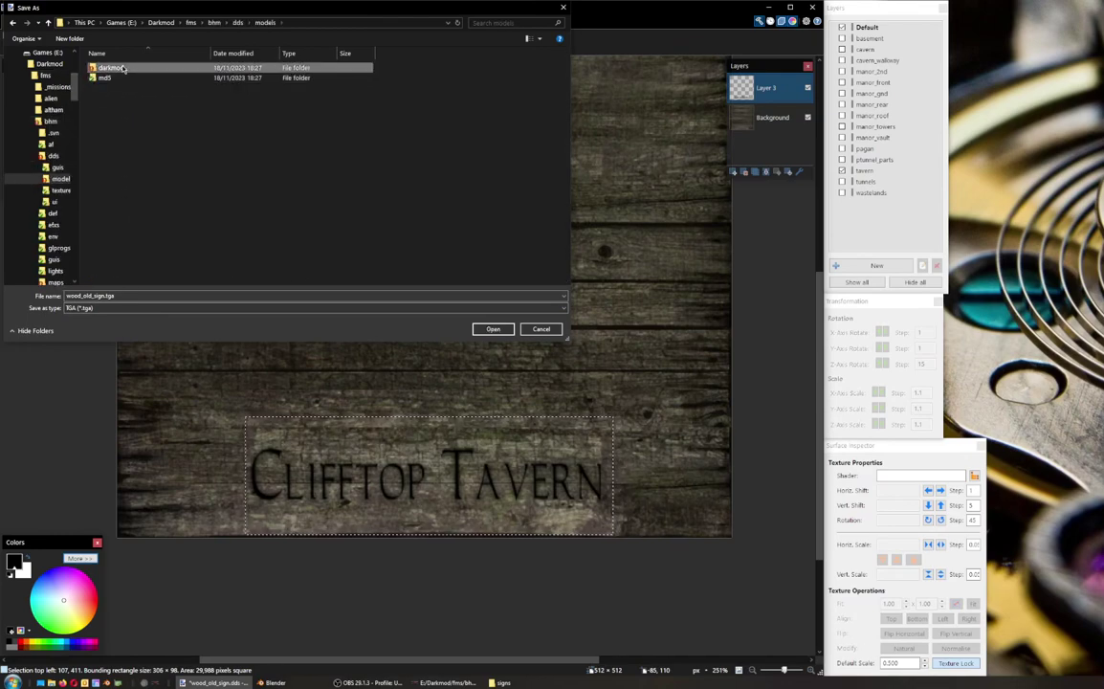
pyautogui.doubleClick(112, 68)
pyautogui.doubleClick(113, 87)
pyautogui.doubleClick(117, 69)
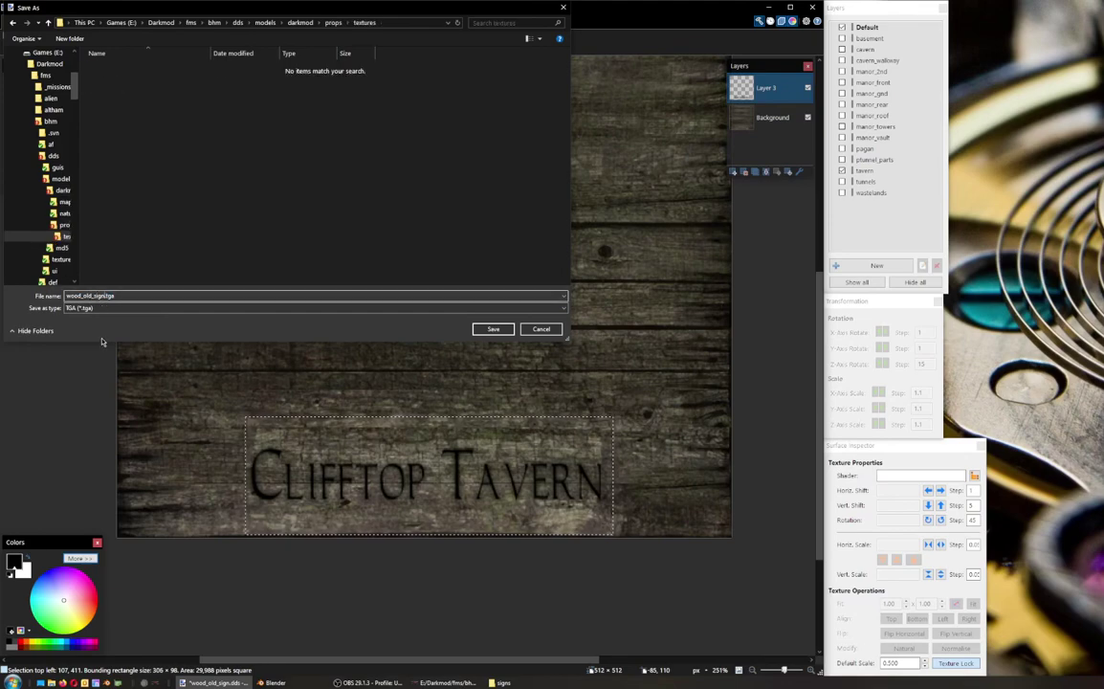
# Step: Change the name of the file being saved to wood_sign_tavern
pyautogui.write('.')
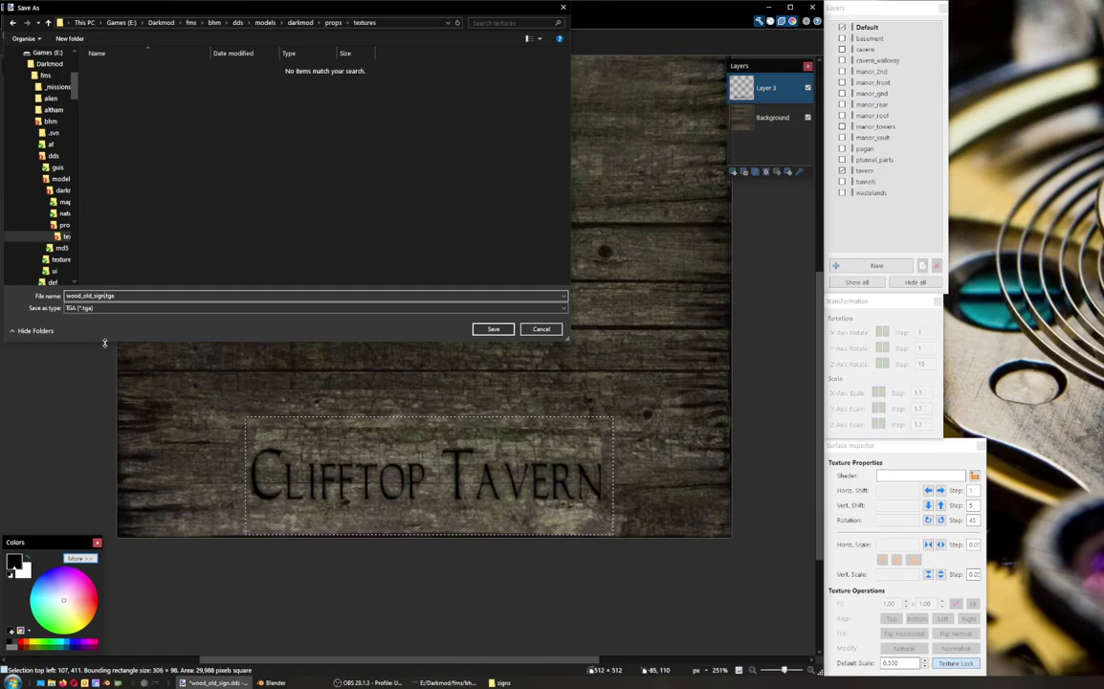
pyautogui.write('po')
pyautogui.press('BackSpace')
pyautogui.press('BackSpace')
pyautogui.press('BackSpace')
pyautogui.press('BackSpace')
pyautogui.press('Delete')
pyautogui.press('Delete')
pyautogui.press('Delete')
pyautogui.press('Delete')
pyautogui.press('Delete')
pyautogui.press('Delete')
pyautogui.press('Delete')
pyautogui.press('Delete')
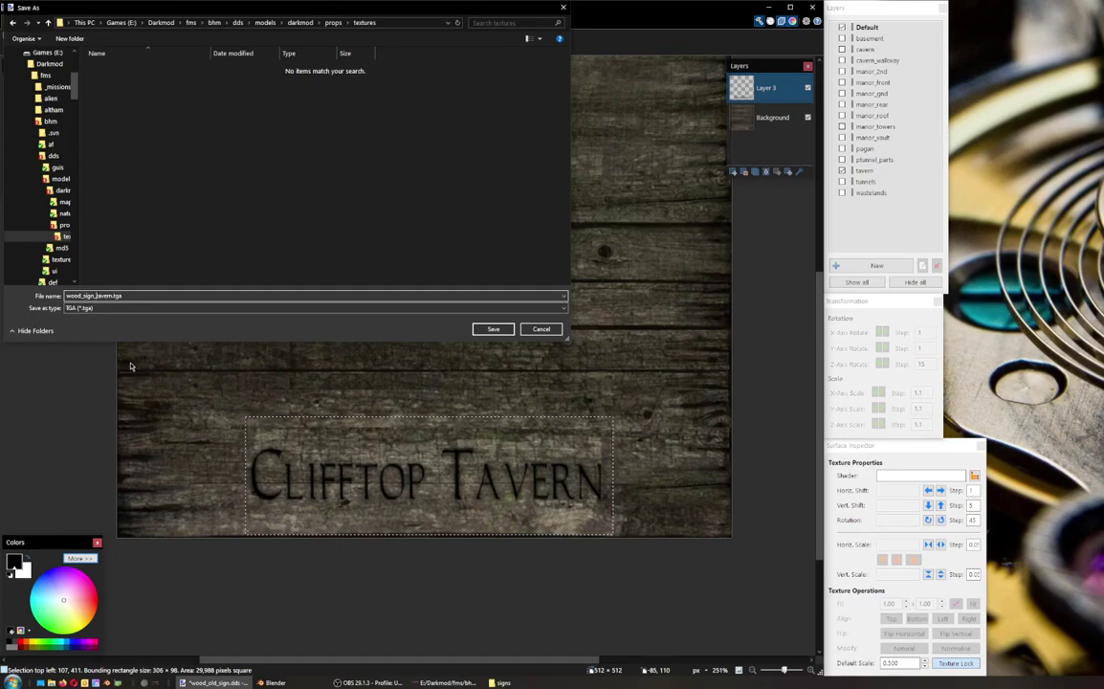
# Step: Save the sign texture as wood_sign_tavern.dds in DirectDraw Surface format with BC3 (Linear, DXT5) compression, flattening the image
pyautogui.click(144, 308)
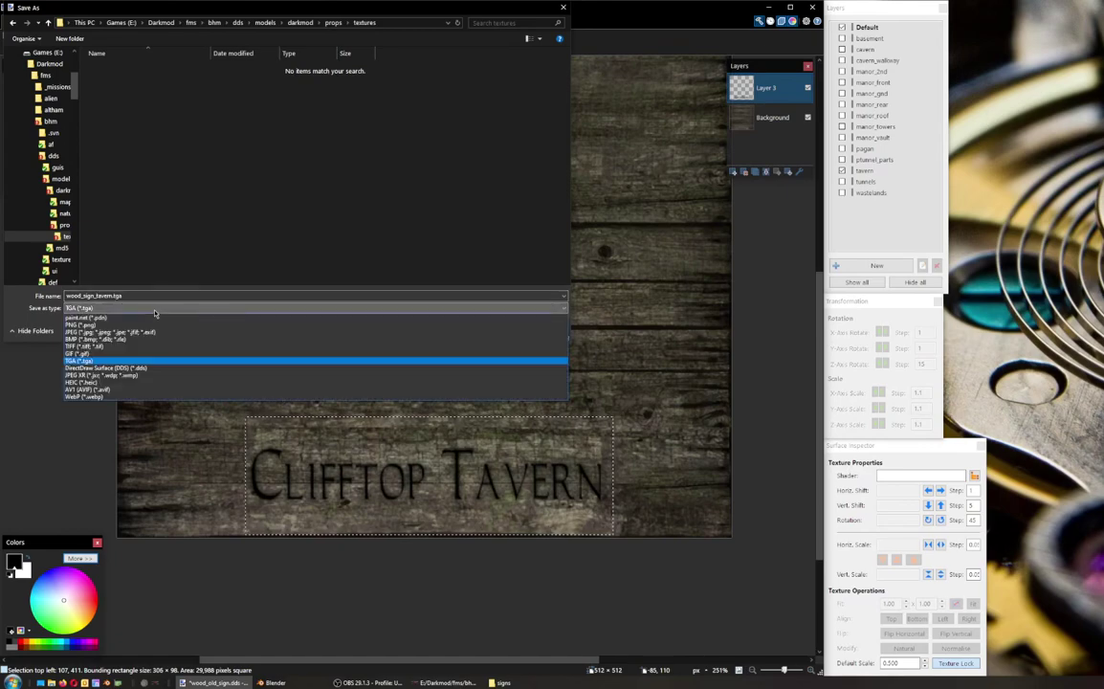
pyautogui.click(122, 369)
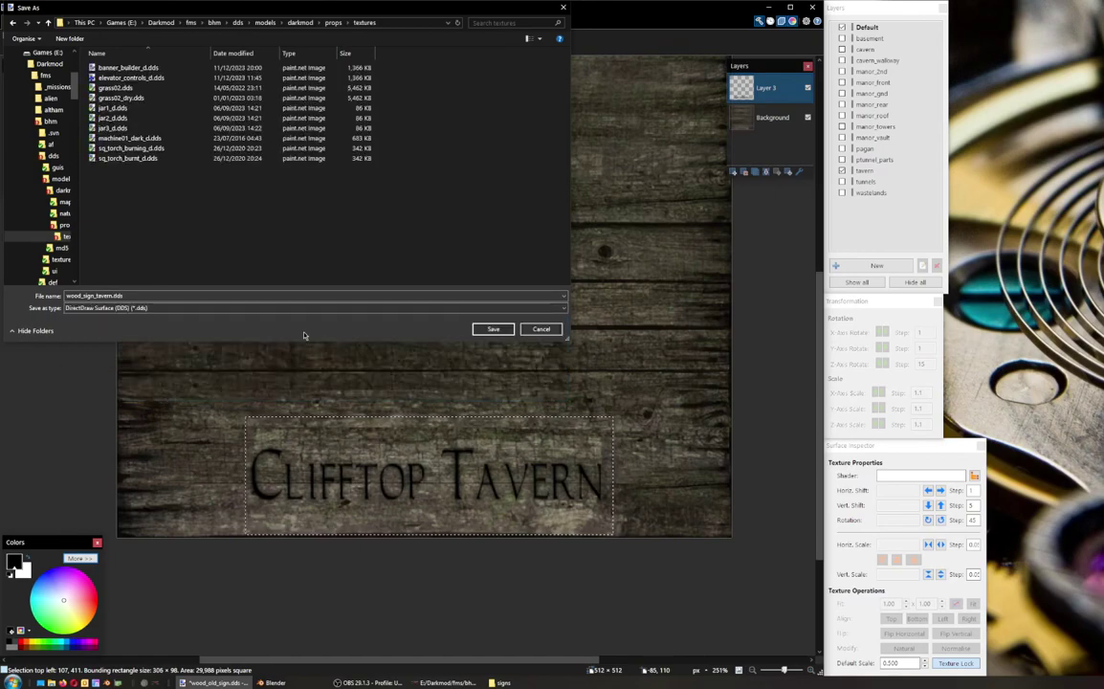
pyautogui.click(494, 329)
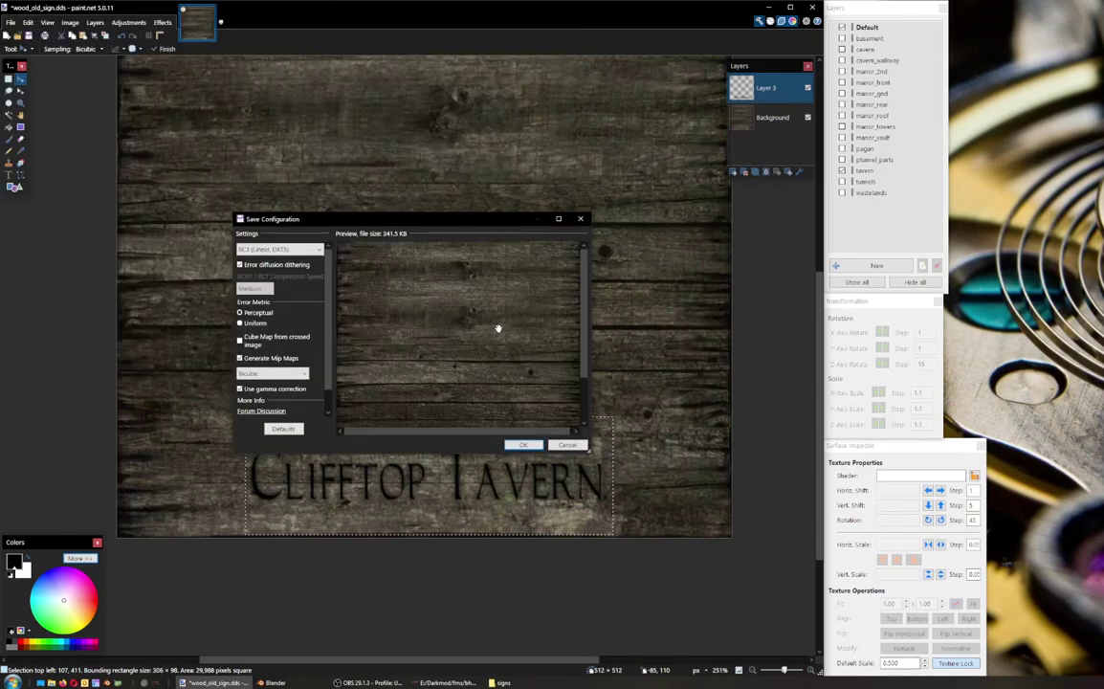
pyautogui.click(524, 445)
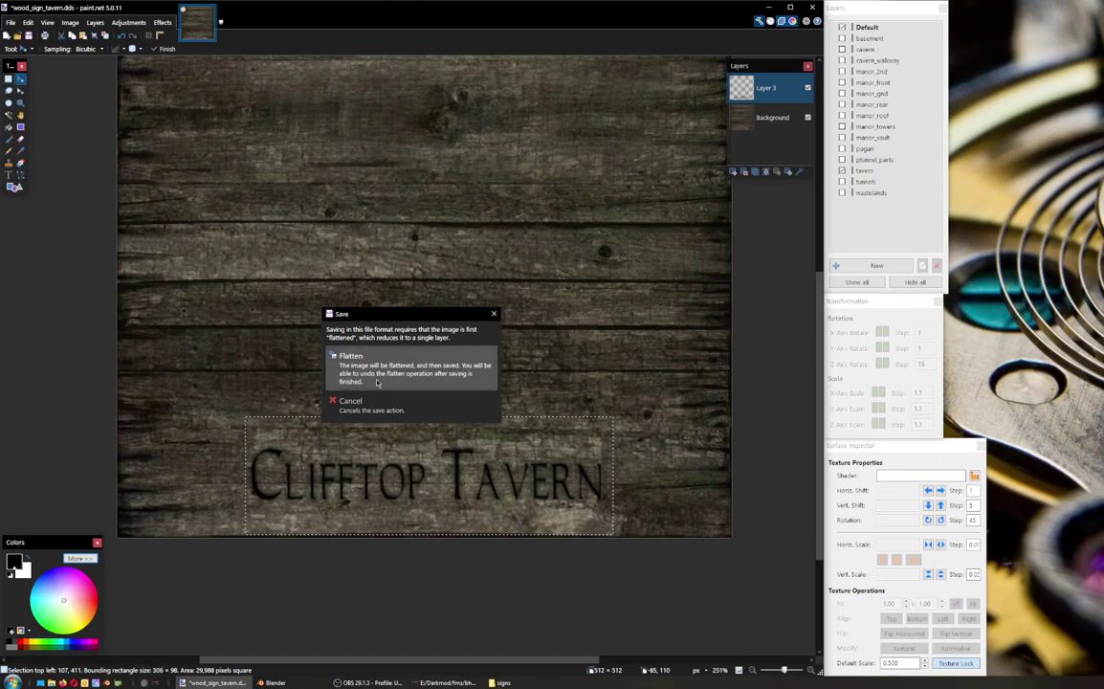
pyautogui.click(395, 373)
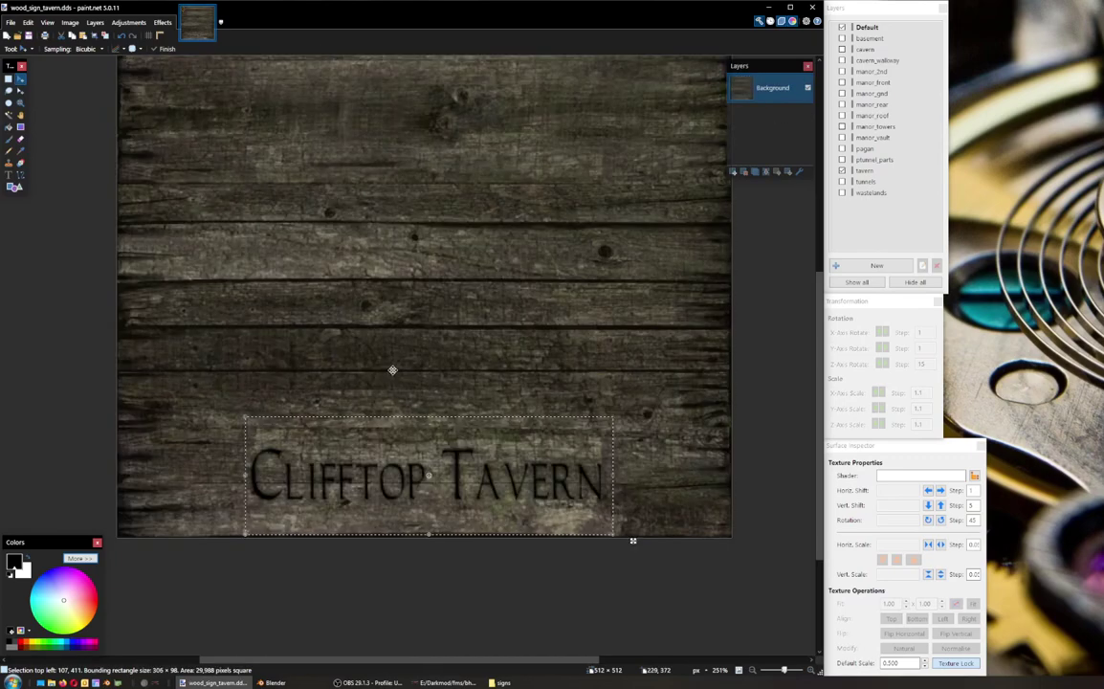
# Step: Undo the flattening and replace the Clifftop Tavern lettering layer with a new empty layer above the background
pyautogui.hotkey('ctrl', 'z')
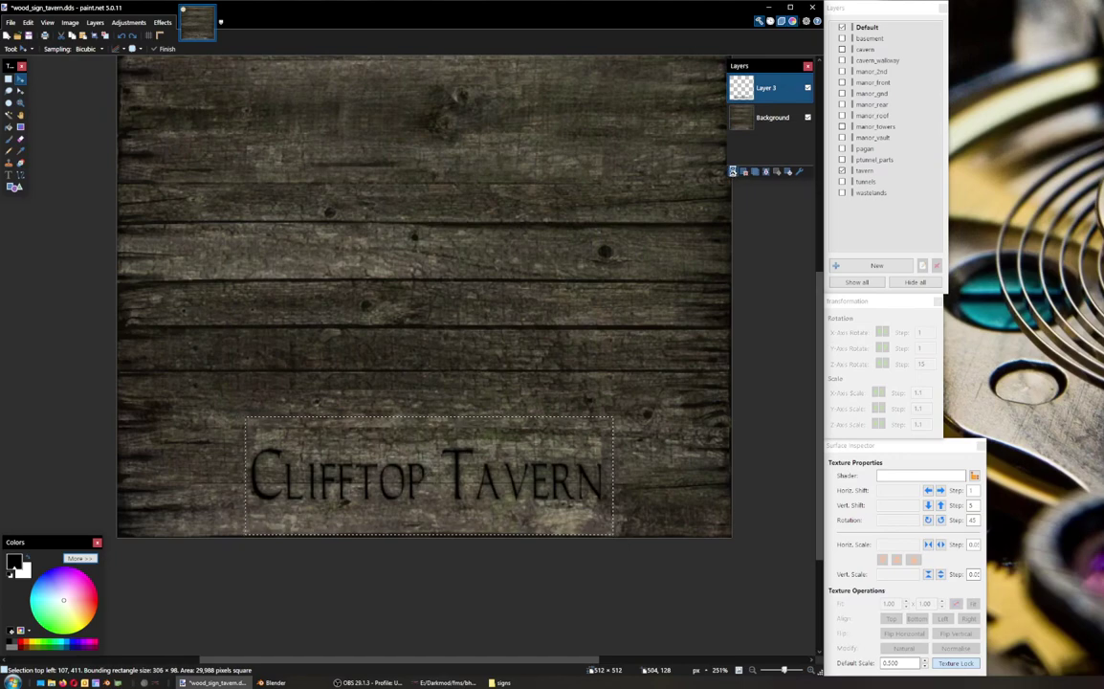
pyautogui.click(733, 171)
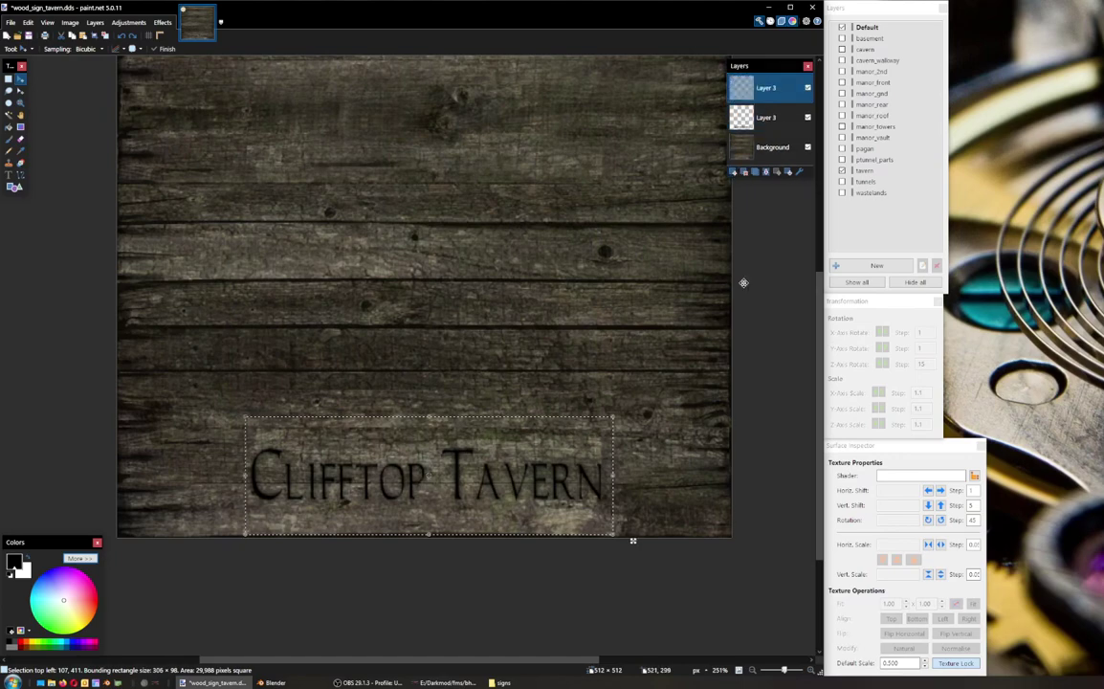
pyautogui.click(782, 118)
pyautogui.click(745, 171)
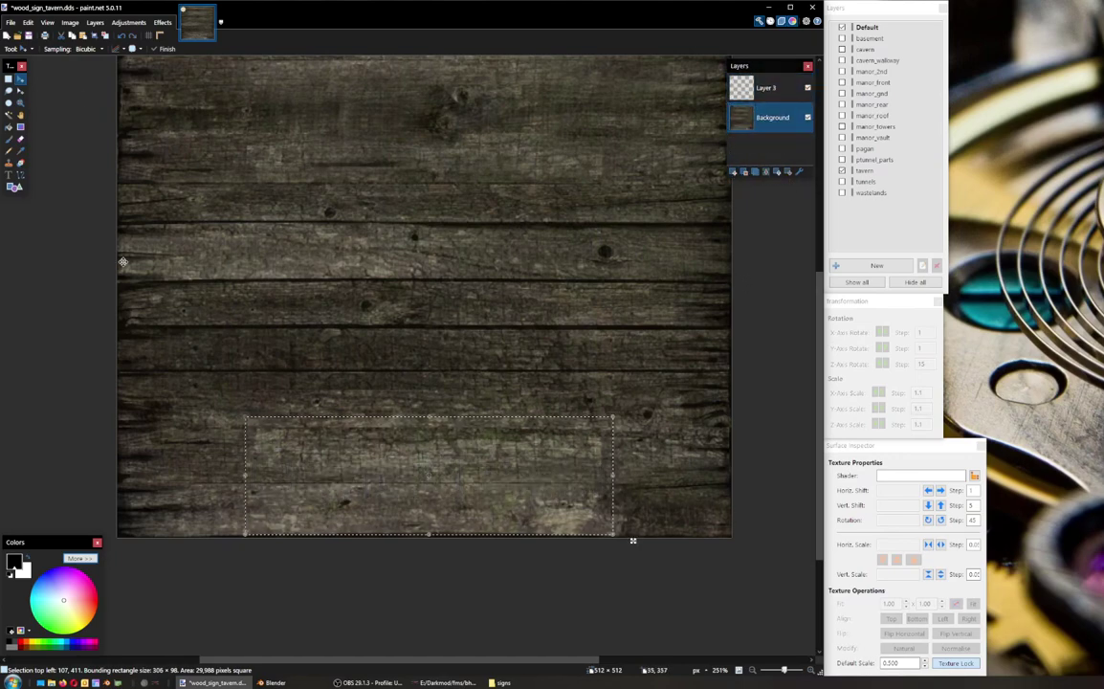
pyautogui.click(766, 88)
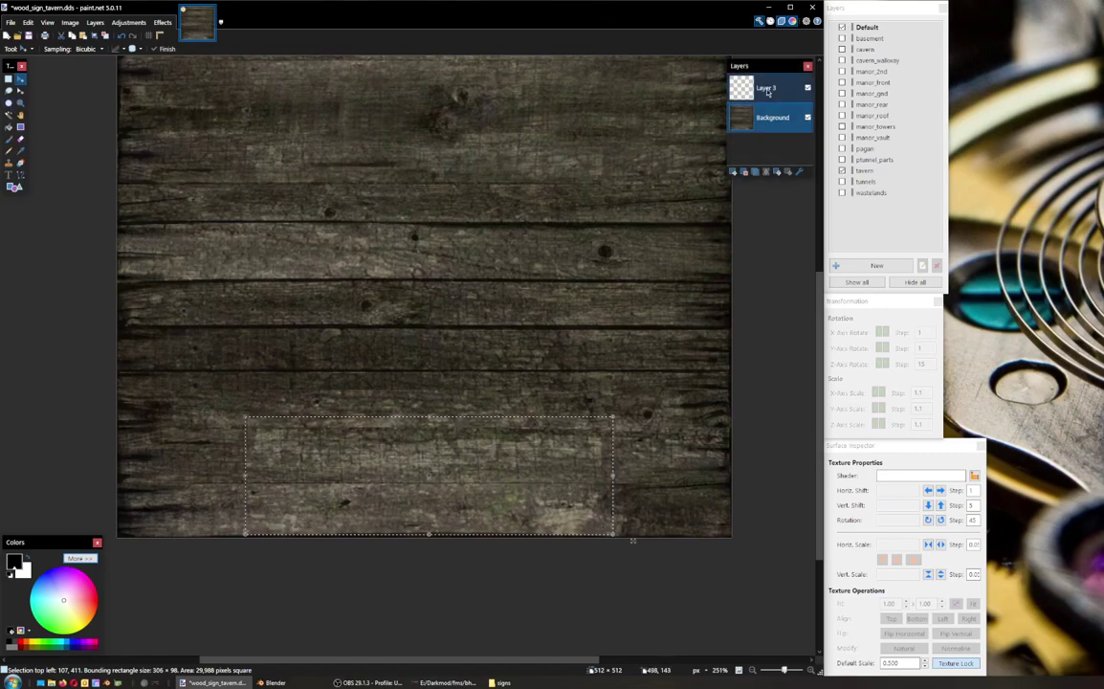
# Step: Write "Bridgeport" in the Carleton font on the empty layer, inside the selected area of the sign
pyautogui.click(7, 175)
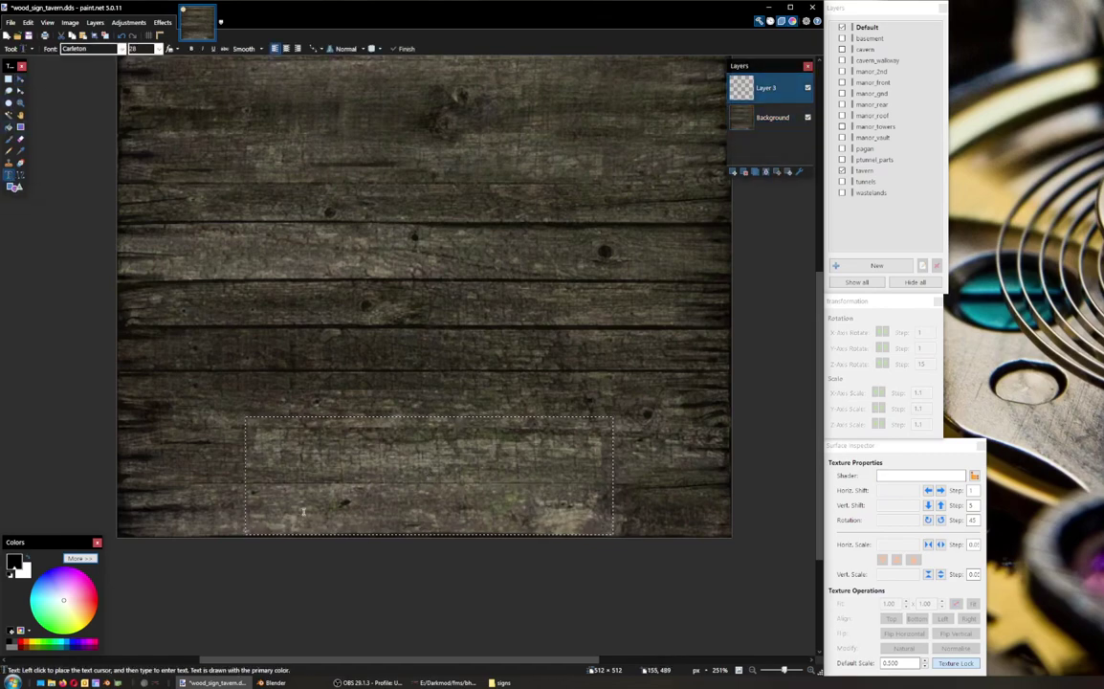
pyautogui.click(273, 469)
pyautogui.write('B')
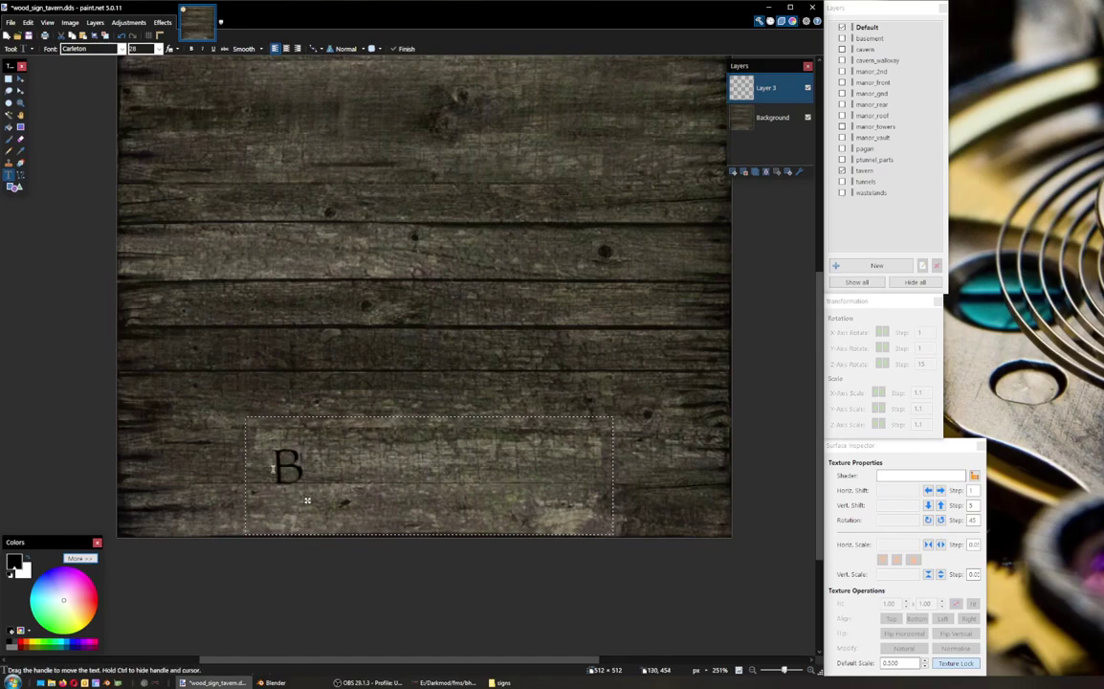
pyautogui.write('rid')
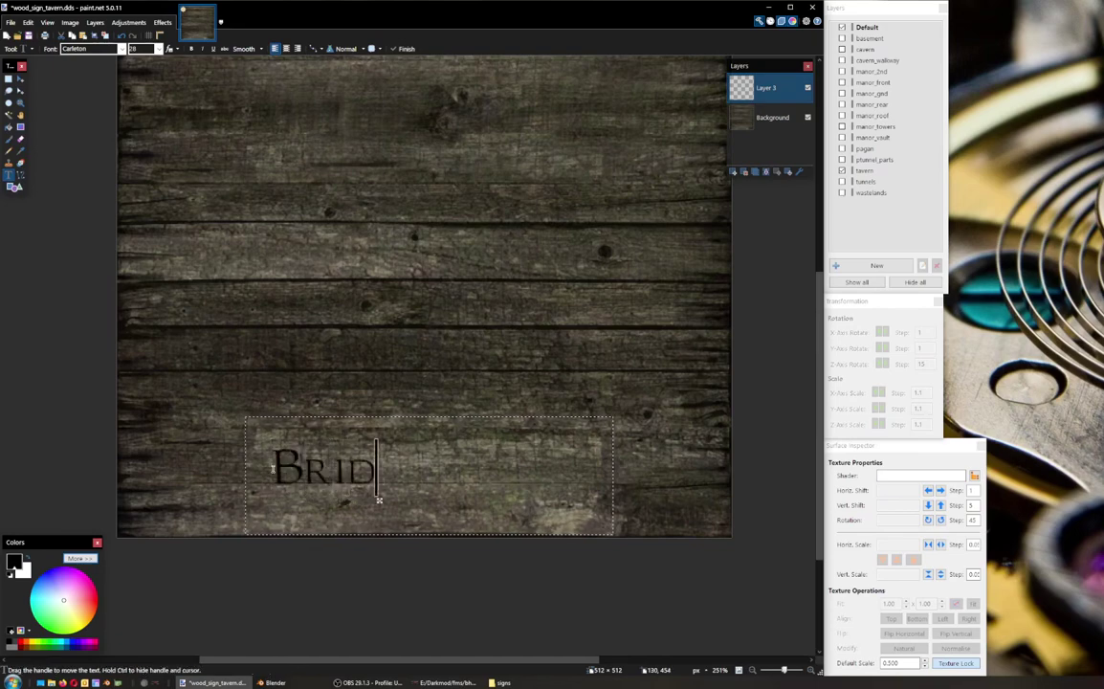
pyautogui.write('geport')
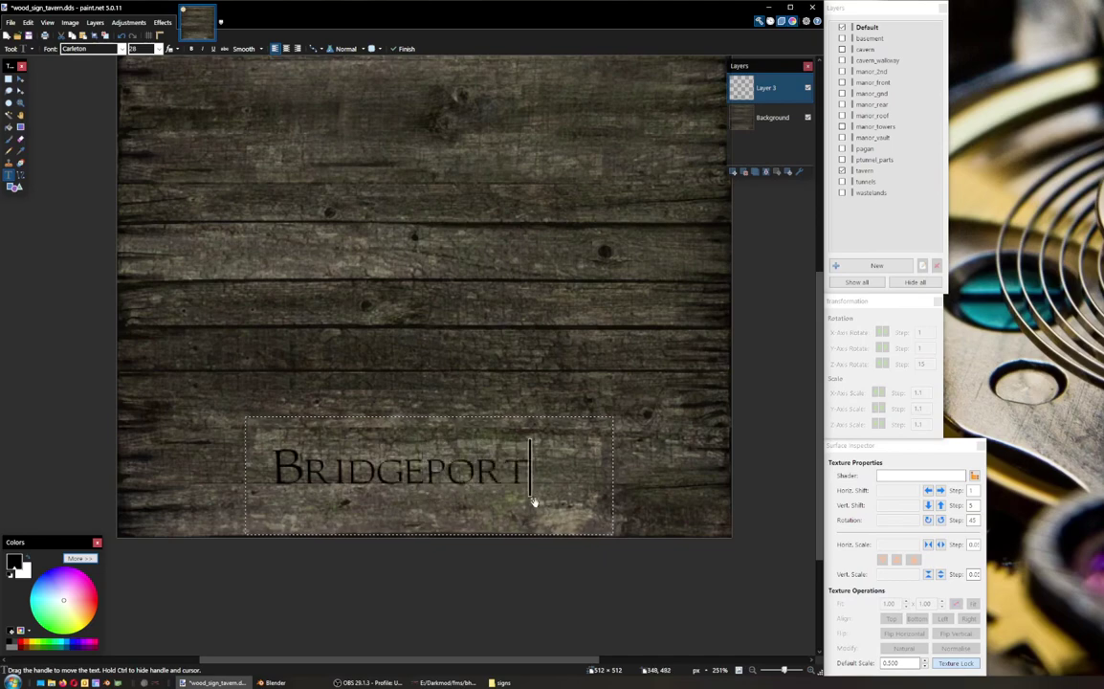
# Step: Set the Bridgeport text's size to 36 and shift it slightly to centre it in the selected area
pyautogui.click(142, 47)
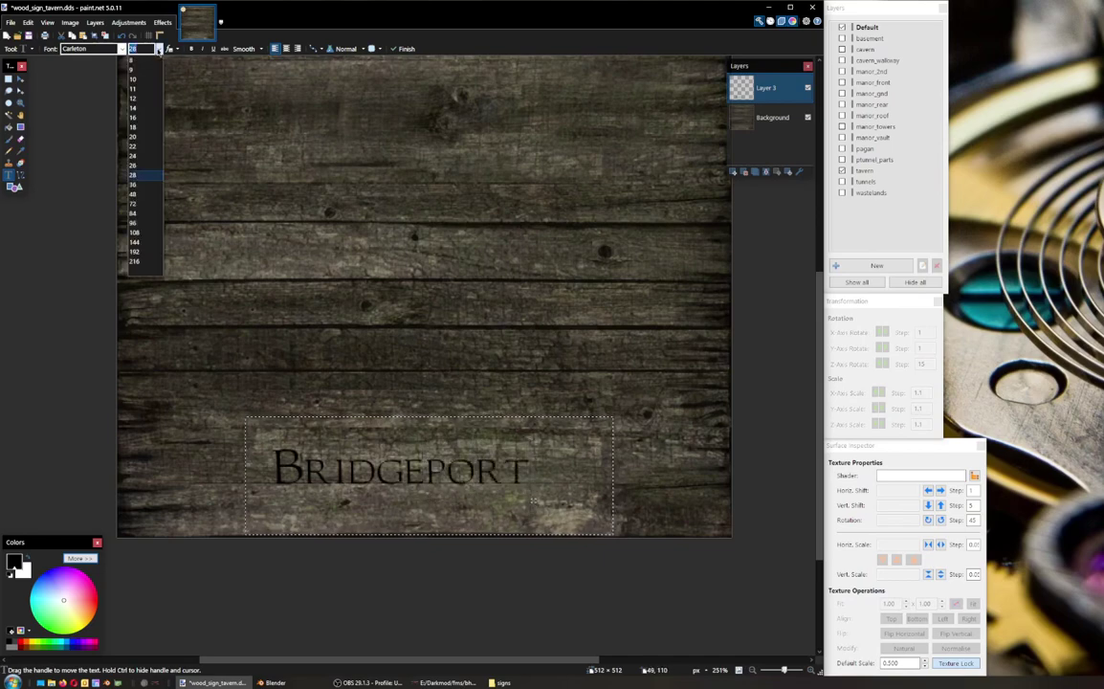
pyautogui.click(135, 184)
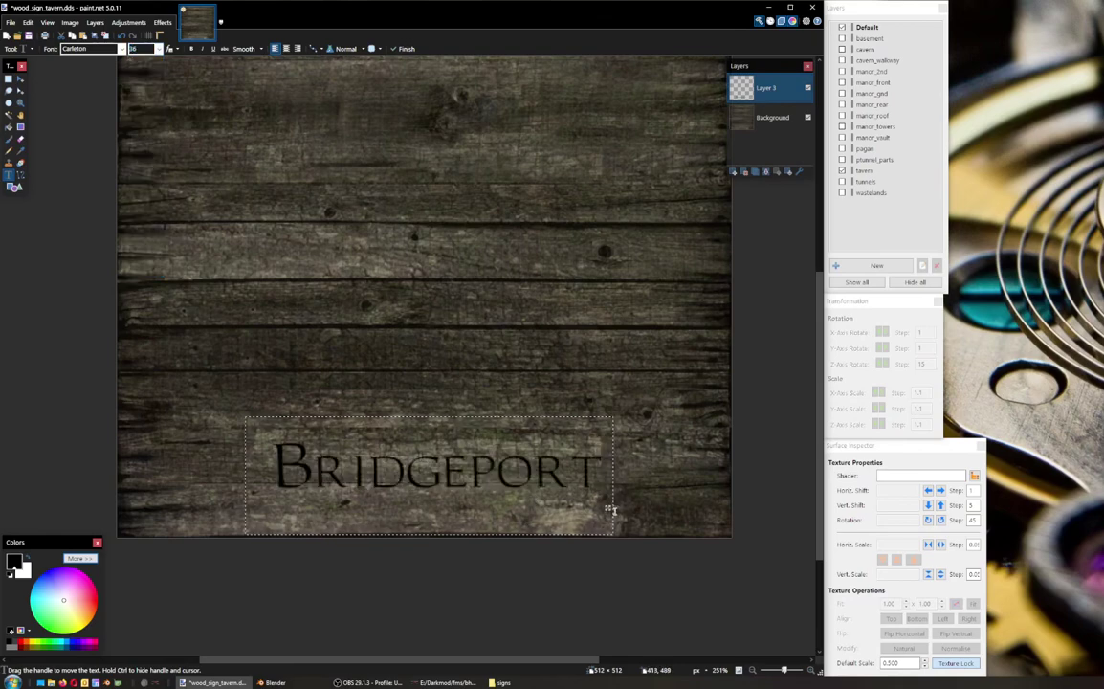
pyautogui.moveTo(606, 507); pyautogui.dragTo(604, 517)
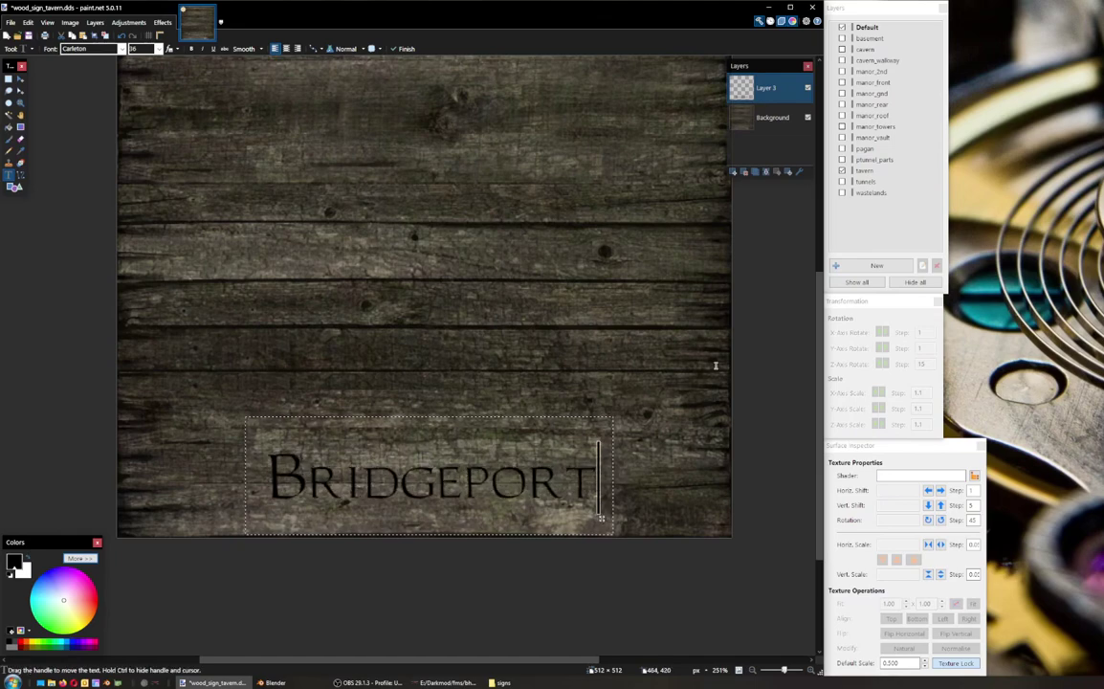
# Step: Apply the Glow photo effect to the Bridgeport lettering with brightness 12 and contrast 14
pyautogui.click(134, 22)
pyautogui.moveTo(163, 22)
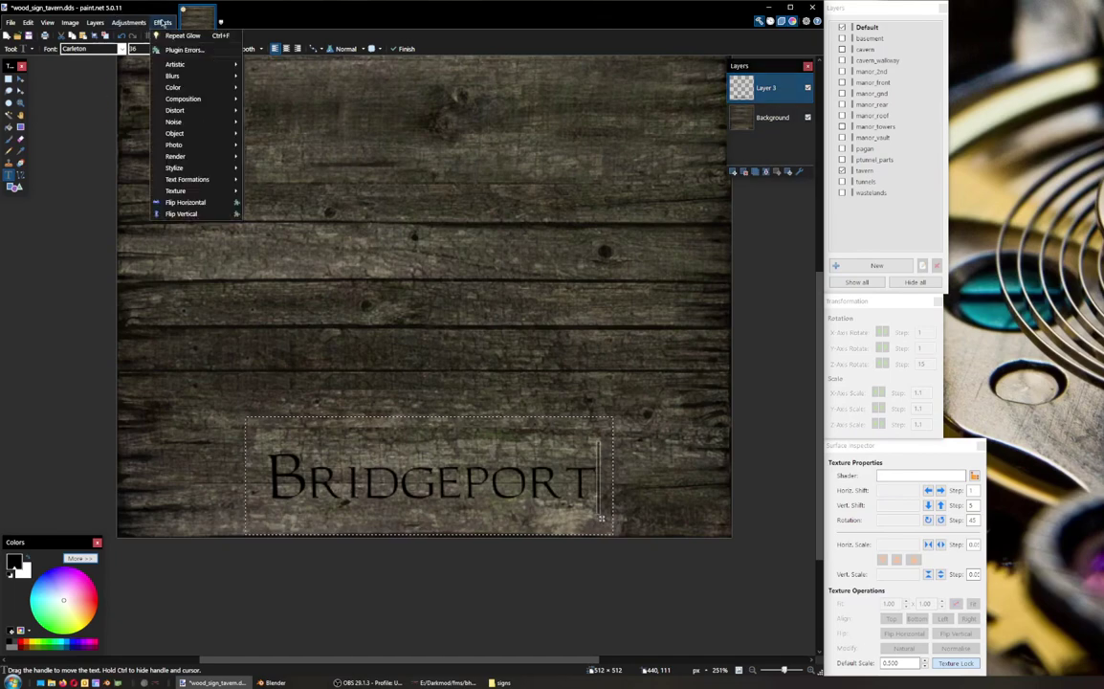
pyautogui.moveTo(197, 168)
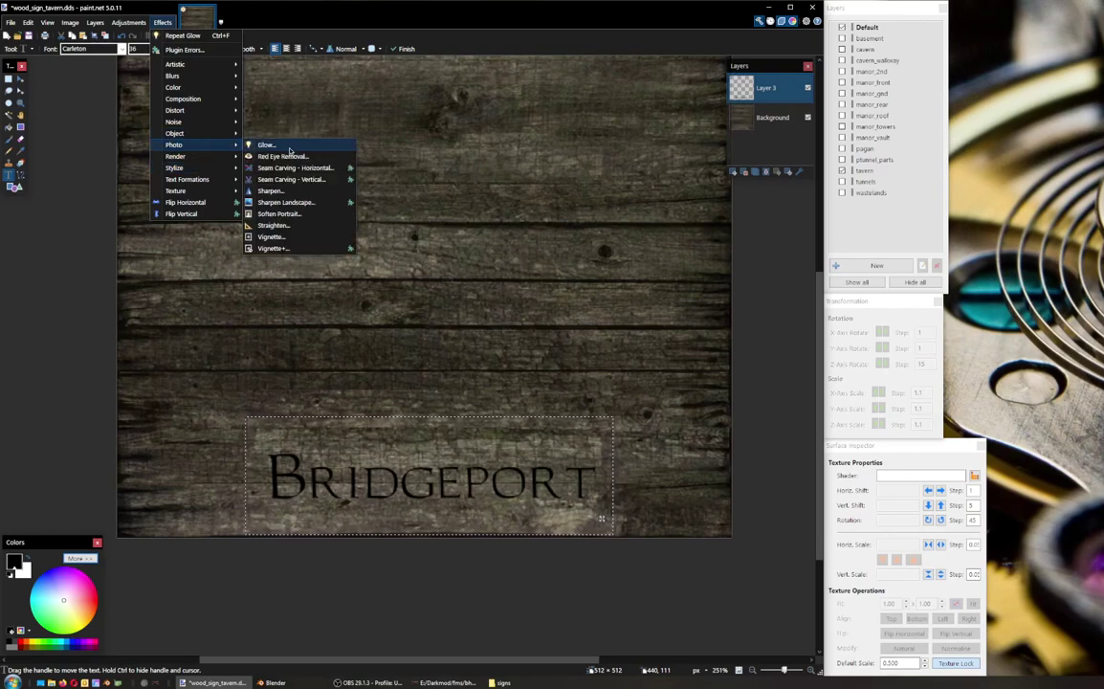
pyautogui.click(266, 145)
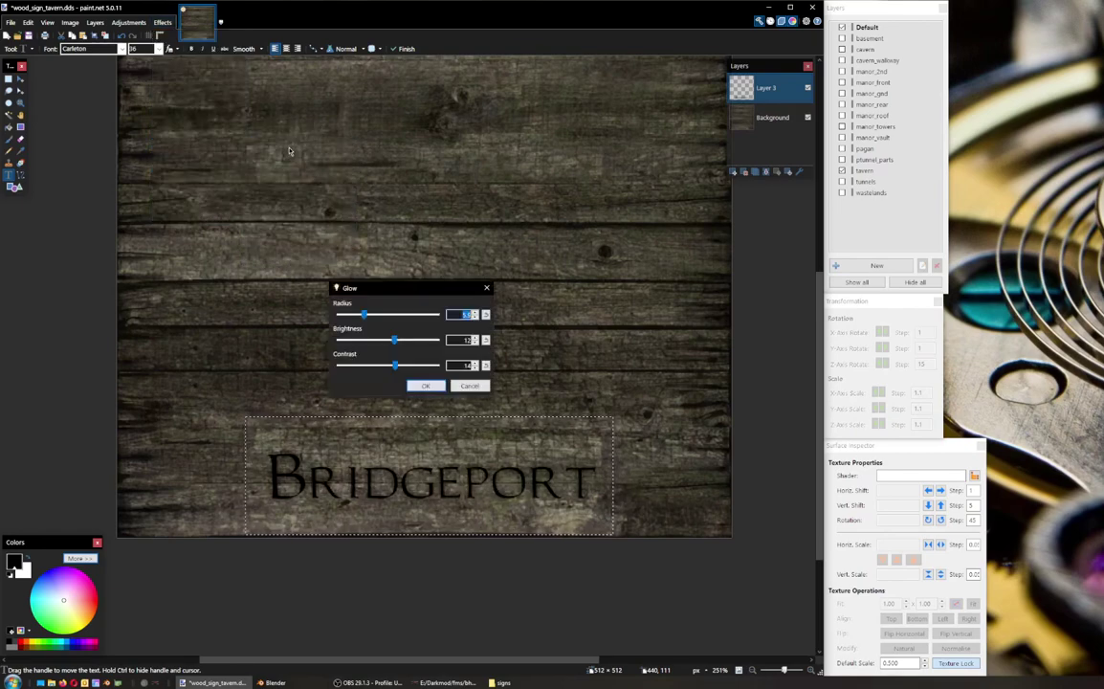
pyautogui.click(426, 385)
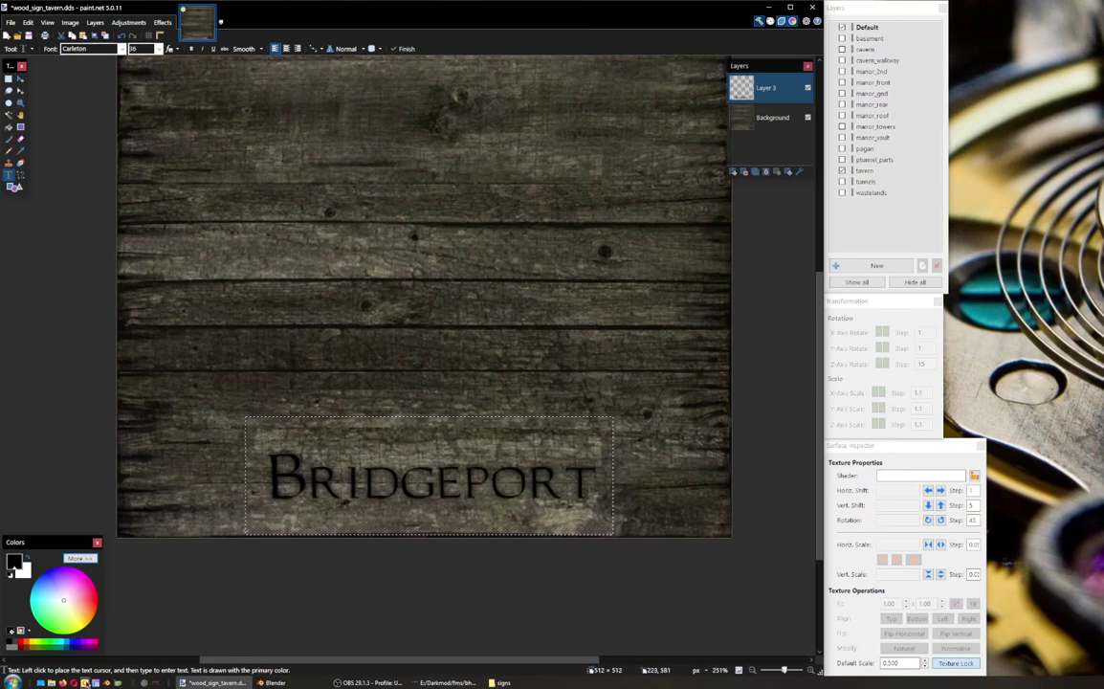
# Step: Start njob and browse File Explorer to the mission's bhm\dds\models folder
pyautogui.click(96, 683)
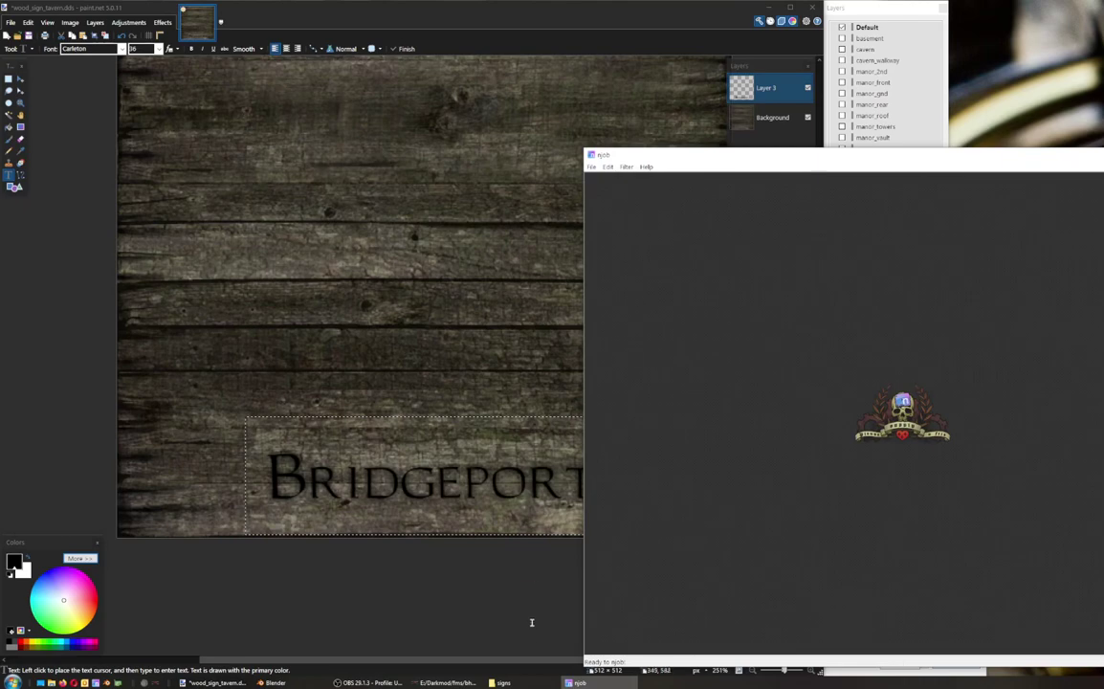
pyautogui.click(531, 683)
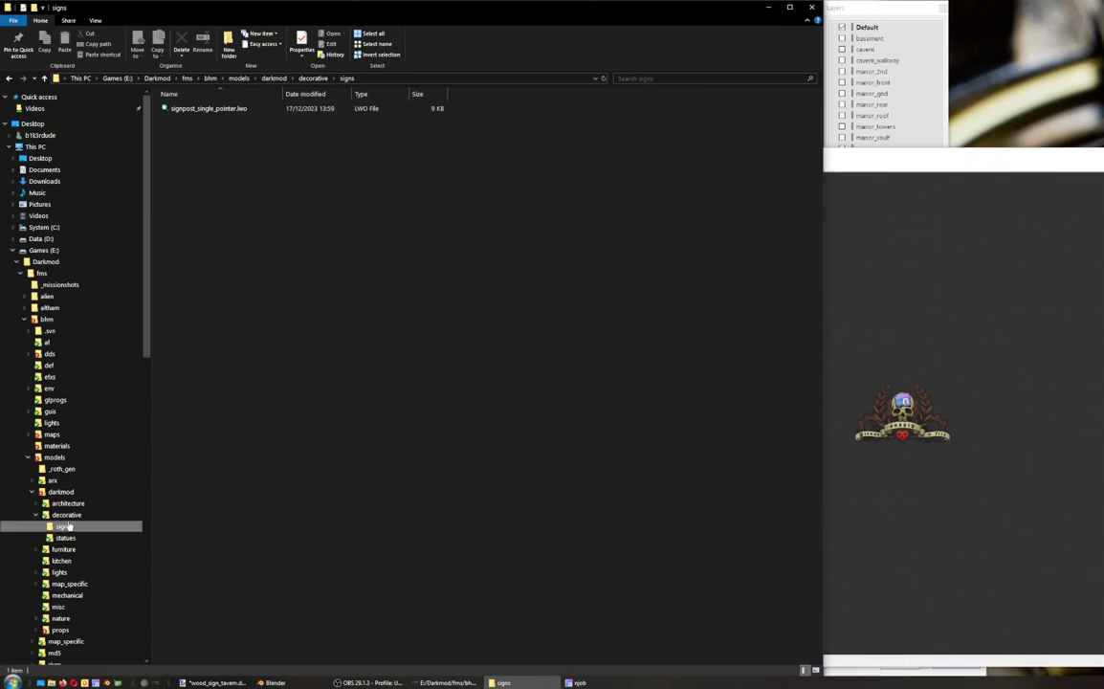
pyautogui.click(48, 353)
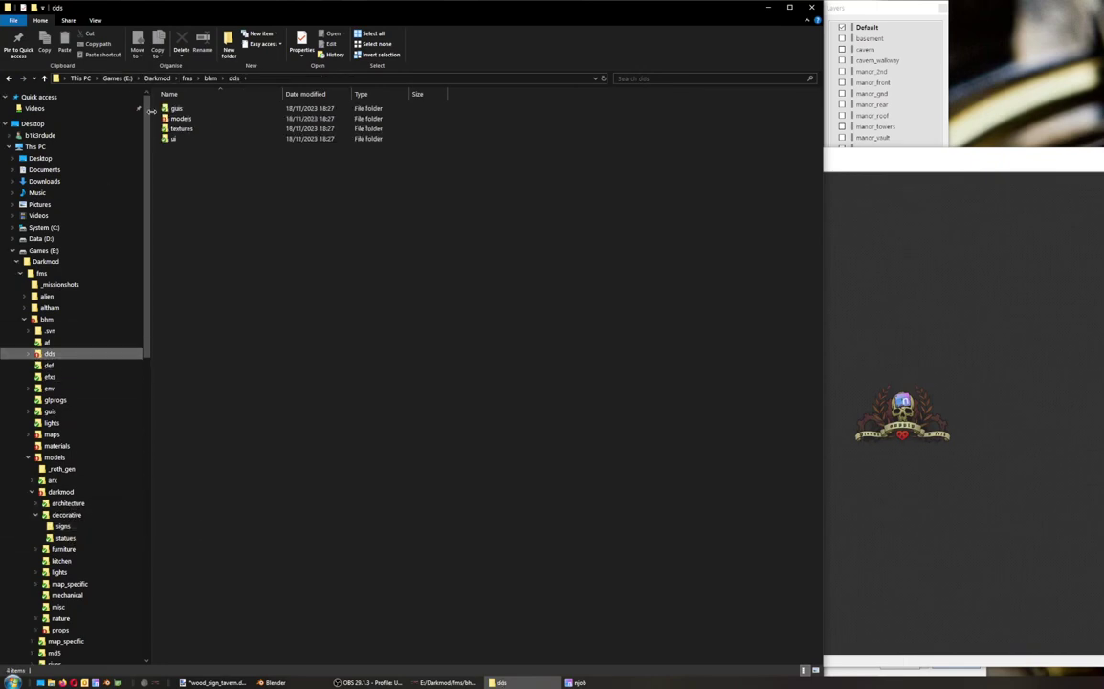
pyautogui.click(172, 109)
pyautogui.doubleClick(181, 119)
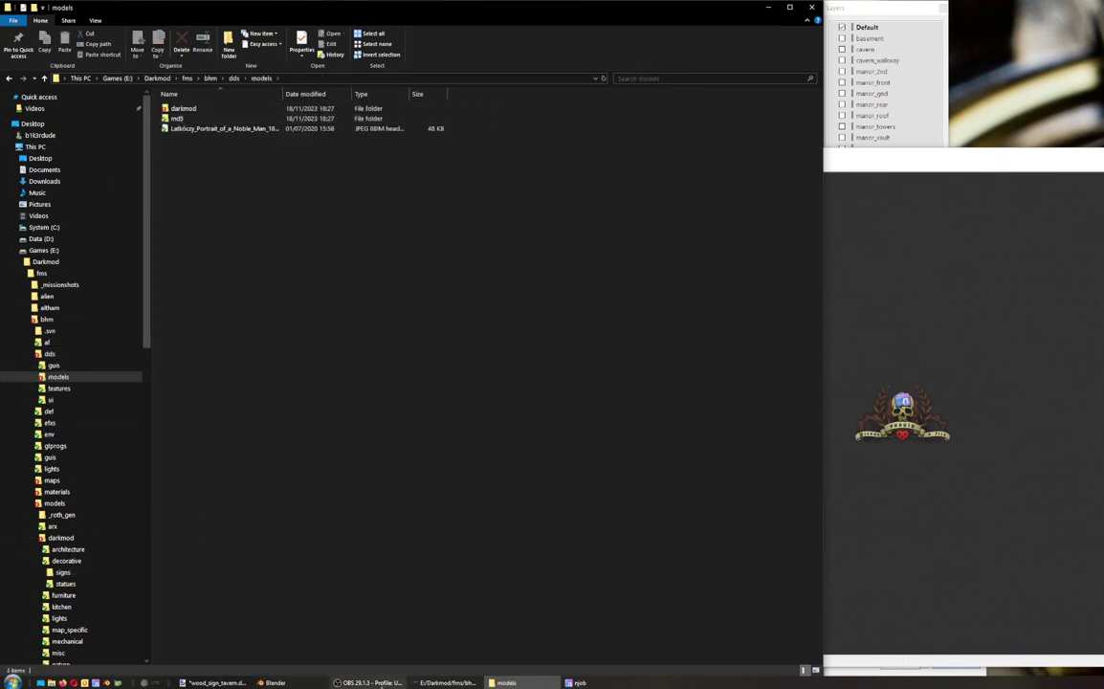
# Step: Load wood_sign_tavern.dds from the mission's dds\models\darkmod\props\textures folder into njob
pyautogui.click(206, 682)
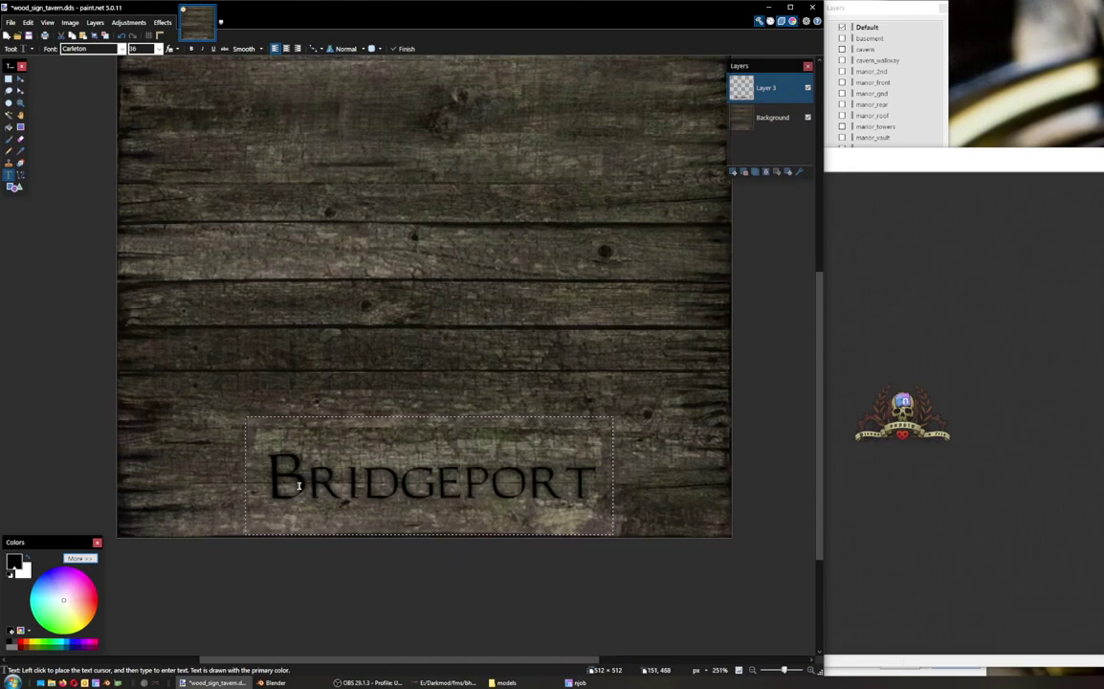
pyautogui.click(601, 682)
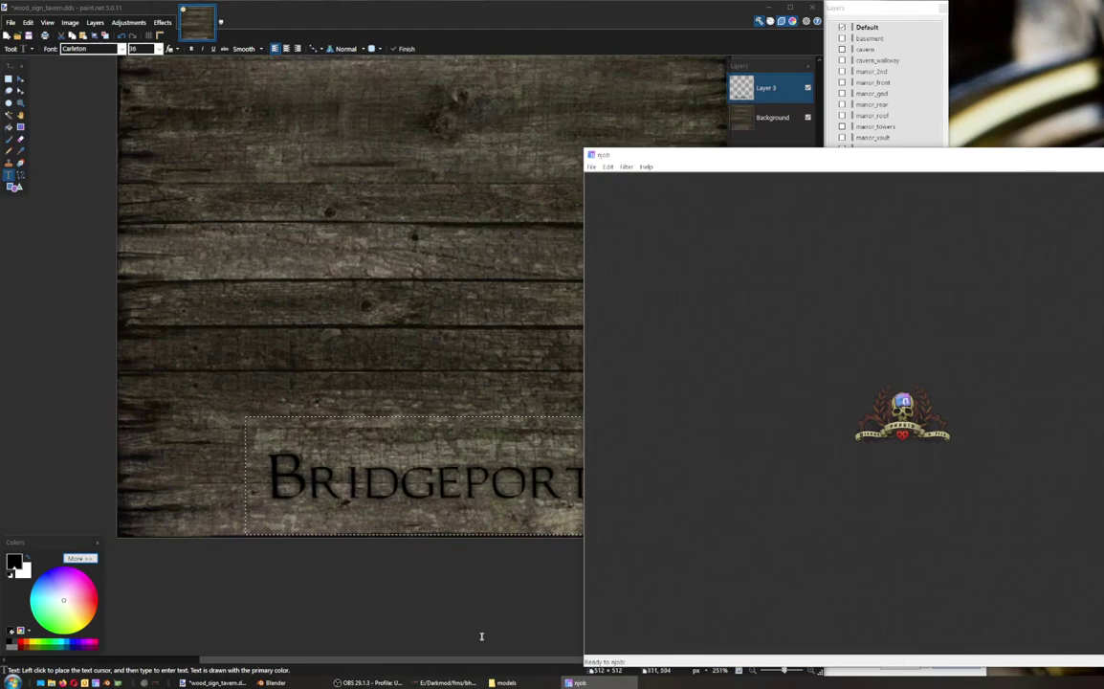
pyautogui.click(518, 684)
pyautogui.click(188, 110)
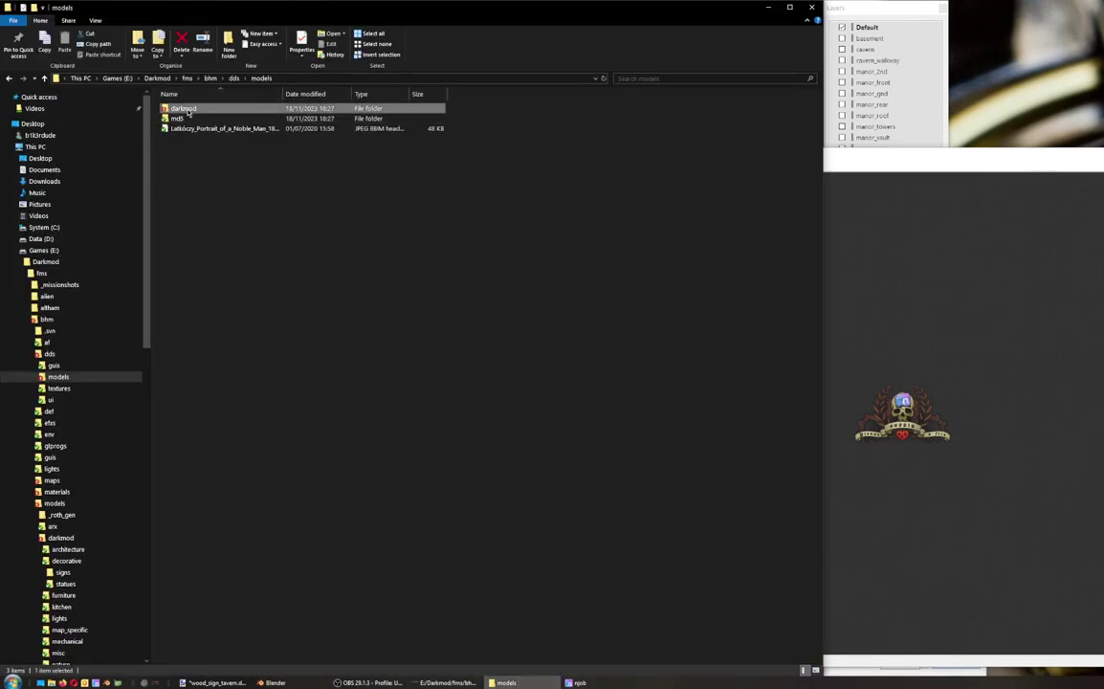
pyautogui.doubleClick(185, 110)
pyautogui.doubleClick(189, 128)
pyautogui.doubleClick(197, 110)
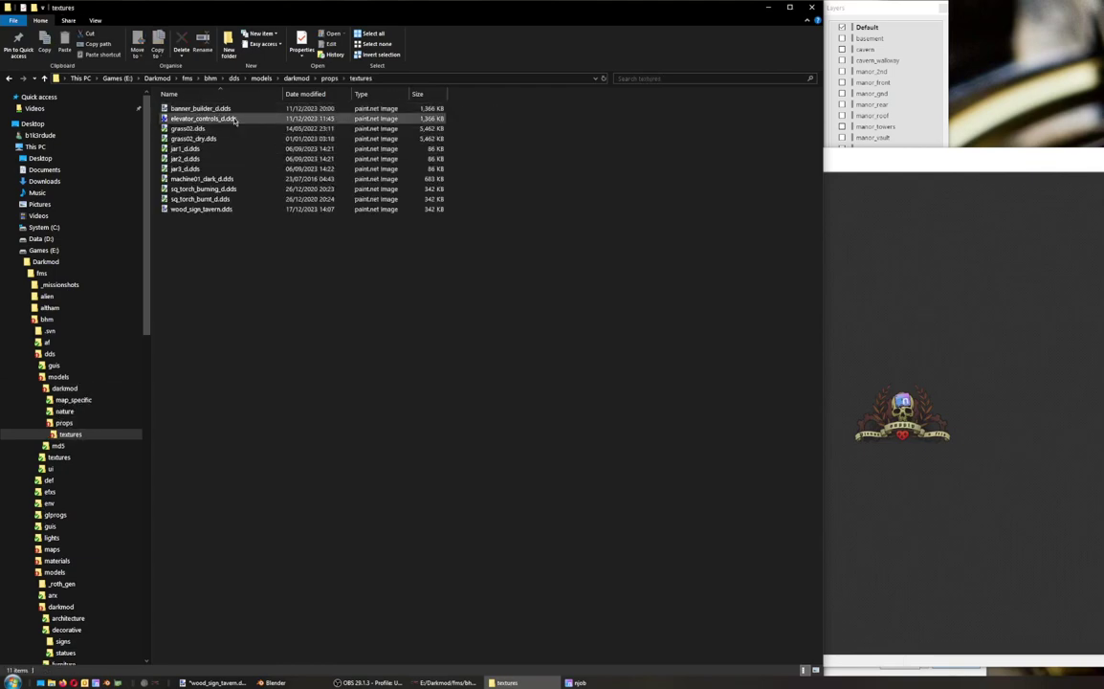
pyautogui.click(190, 208)
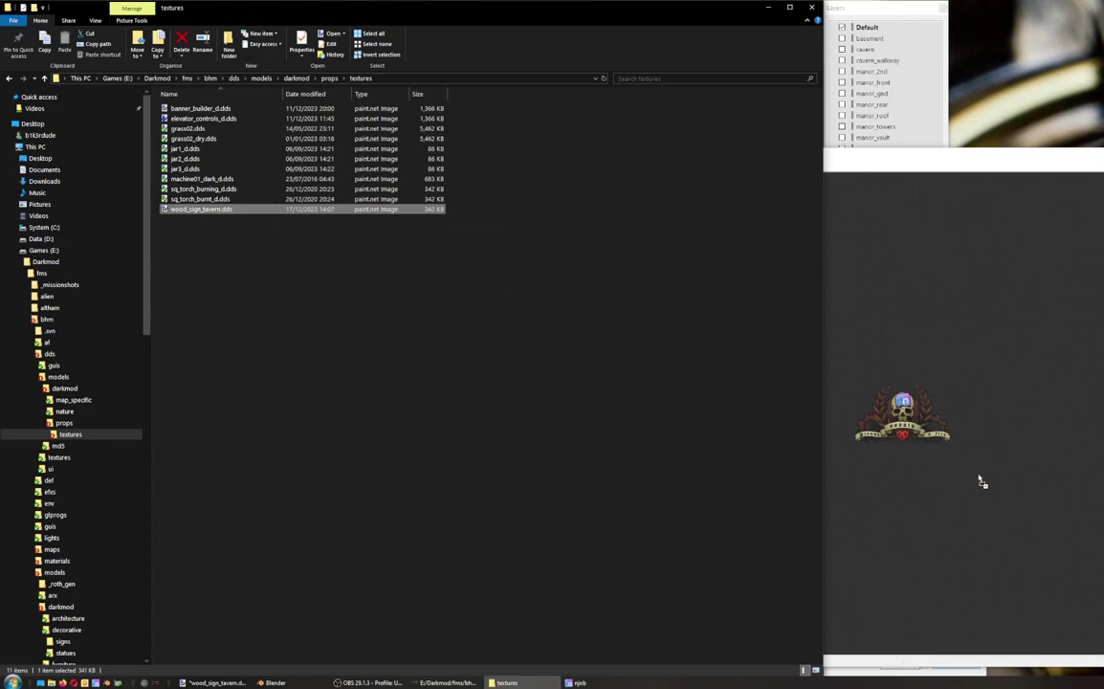
pyautogui.moveTo(980, 481); pyautogui.dragTo(980, 478)
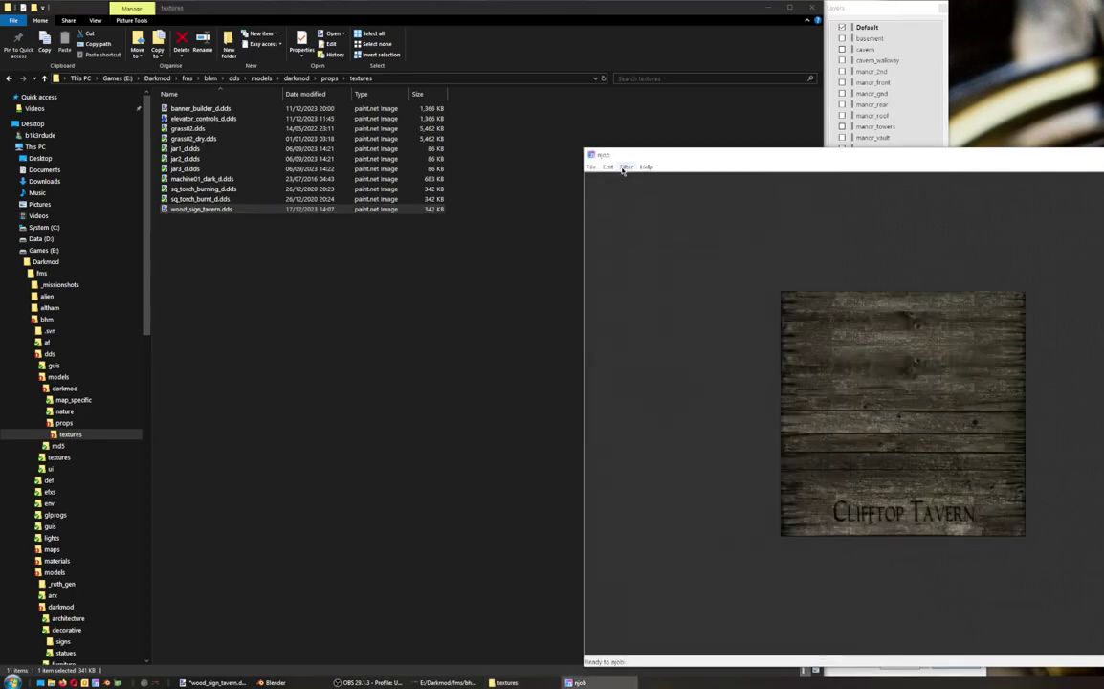
# Step: Convert the diffuse texture to a heightmap with maximum fine detail, about half mid detail, minimum coarse detail and scale at about a quarter
pyautogui.click(626, 167)
pyautogui.click(661, 179)
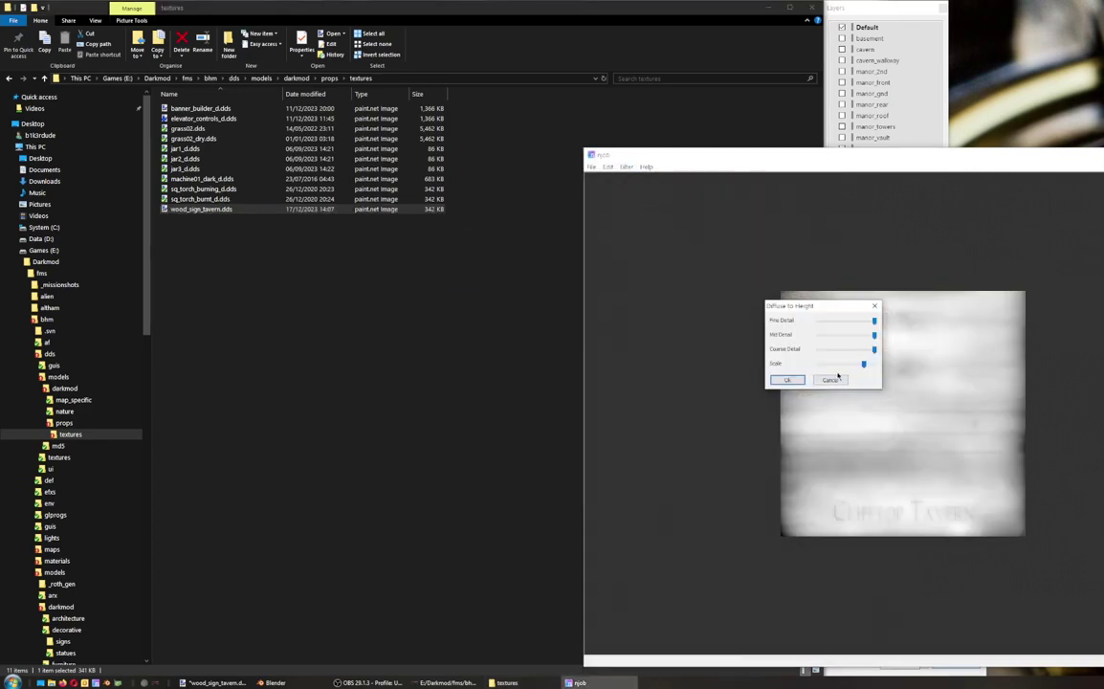
pyautogui.moveTo(864, 363); pyautogui.dragTo(849, 337)
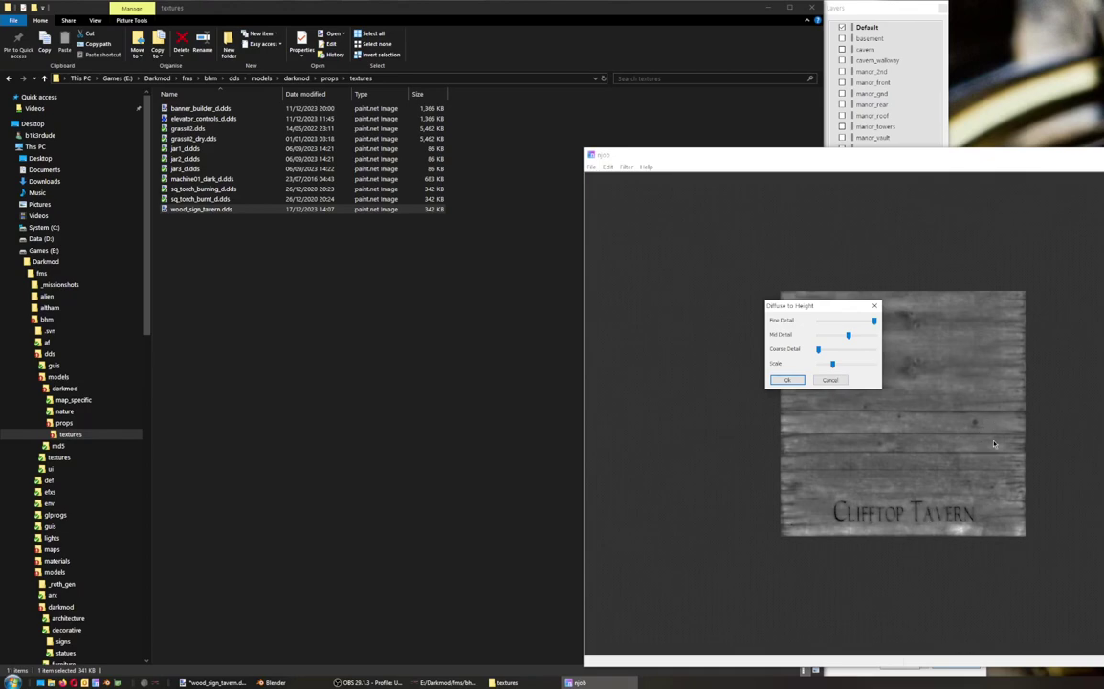
pyautogui.click(802, 380)
# Step: Convert the heightmap to a normal map using Traditional normal estimation, minimum blur radius and a low scale
pyautogui.click(625, 166)
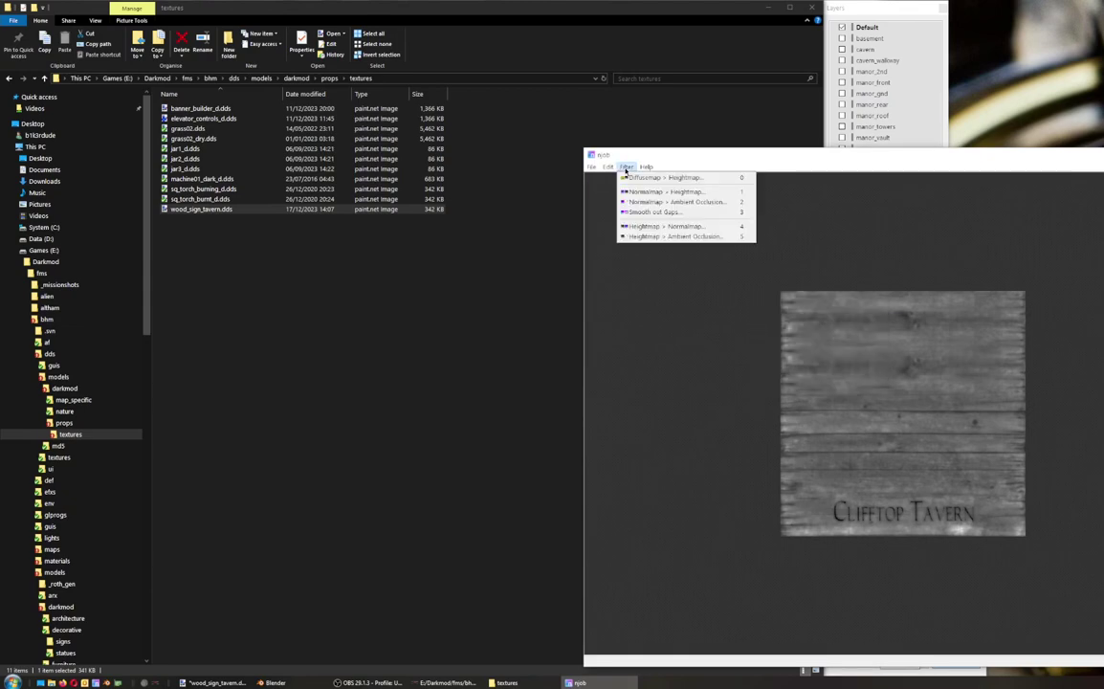
pyautogui.click(659, 238)
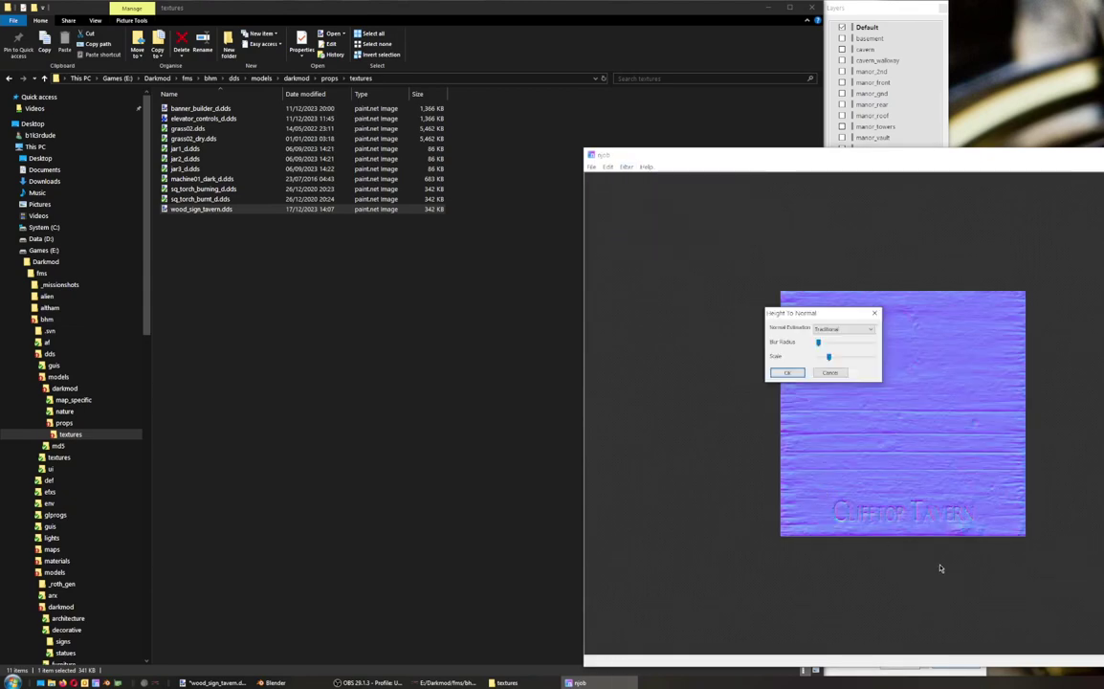
pyautogui.click(787, 373)
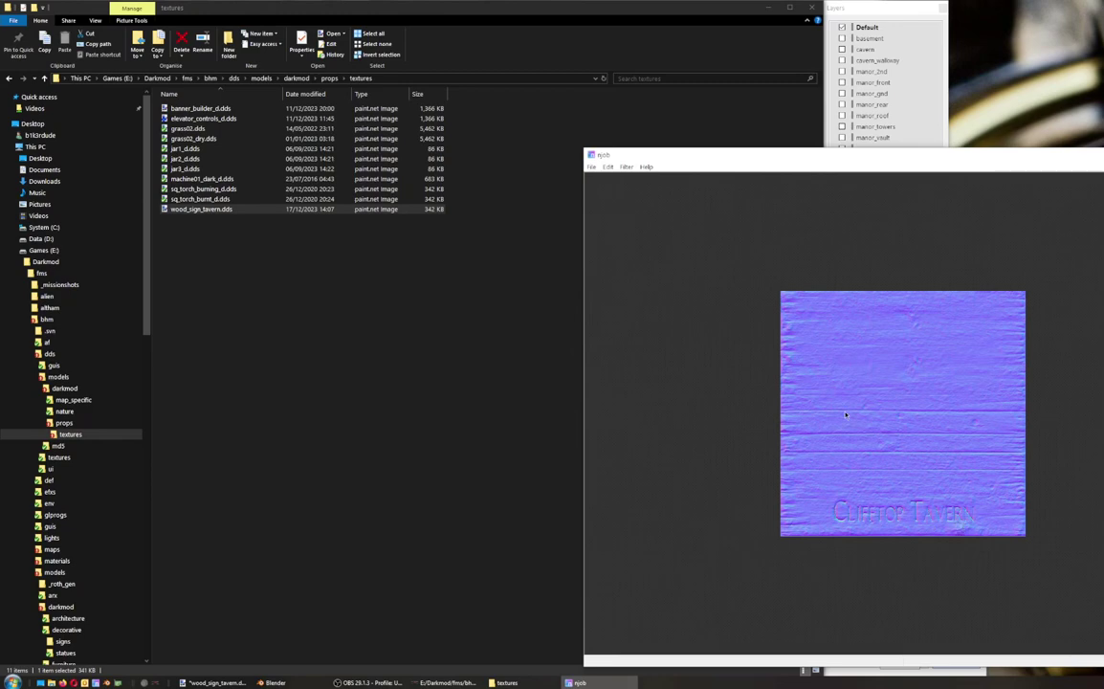
# Step: Start saving the normal map from njob with TGA as the file type
pyautogui.click(593, 167)
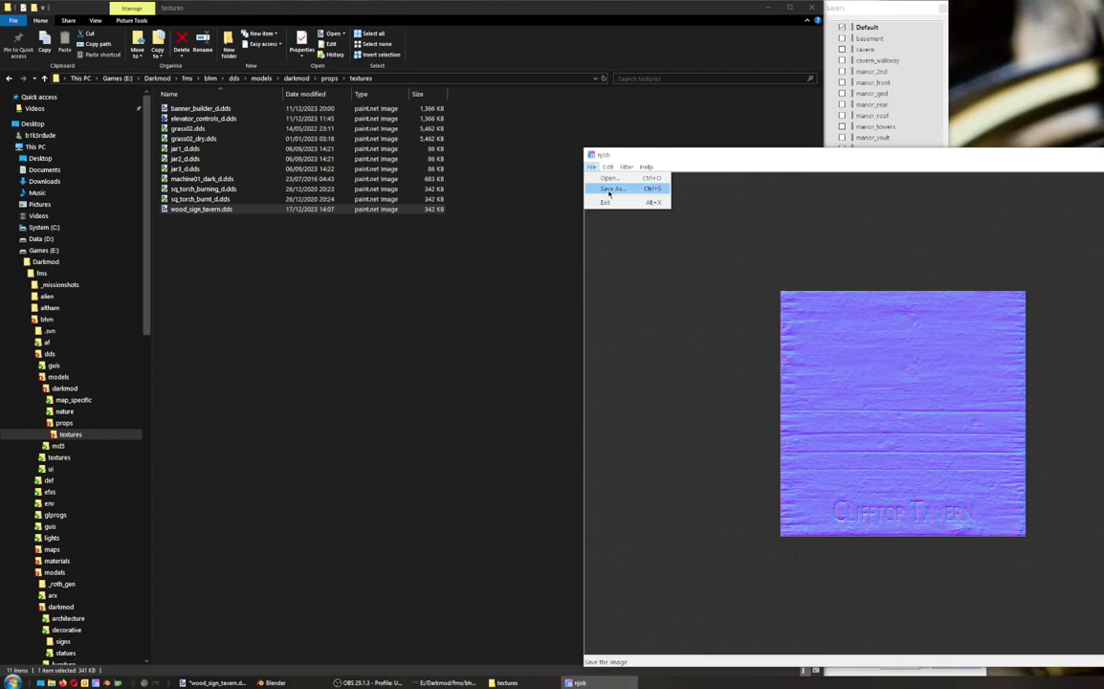
pyautogui.click(610, 190)
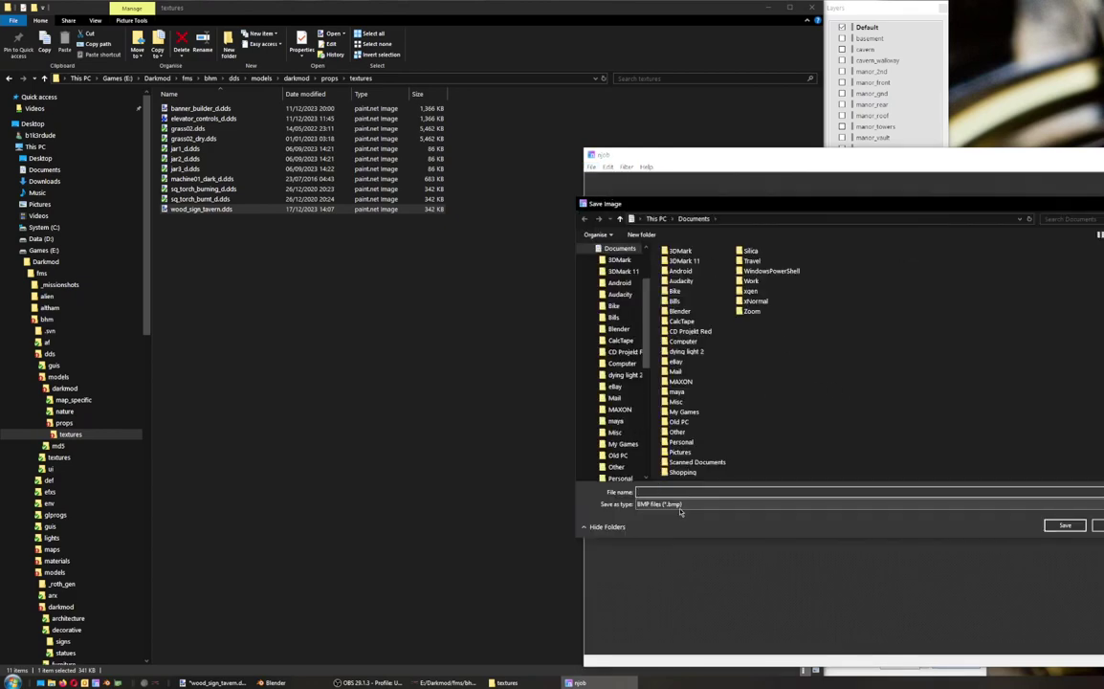
pyautogui.click(670, 504)
pyautogui.click(673, 537)
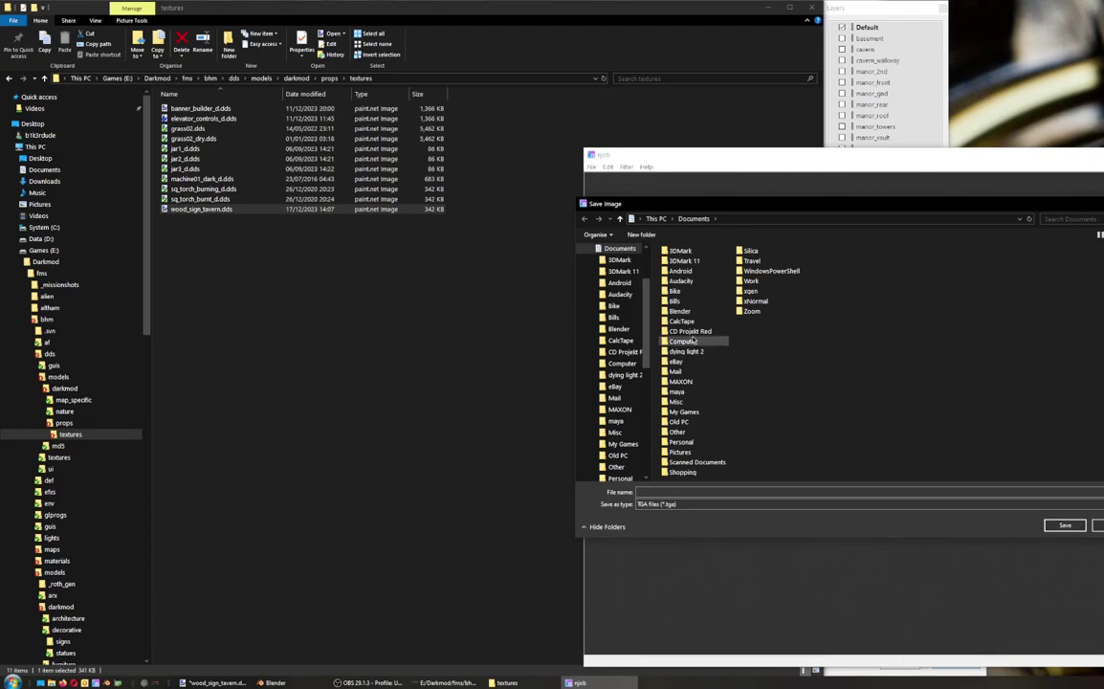
# Step: Browse to Games (E:)\Darkmod\fms\bhm\models\darkmod\decorative\signs as the save location
pyautogui.scroll(3, 593, 253)
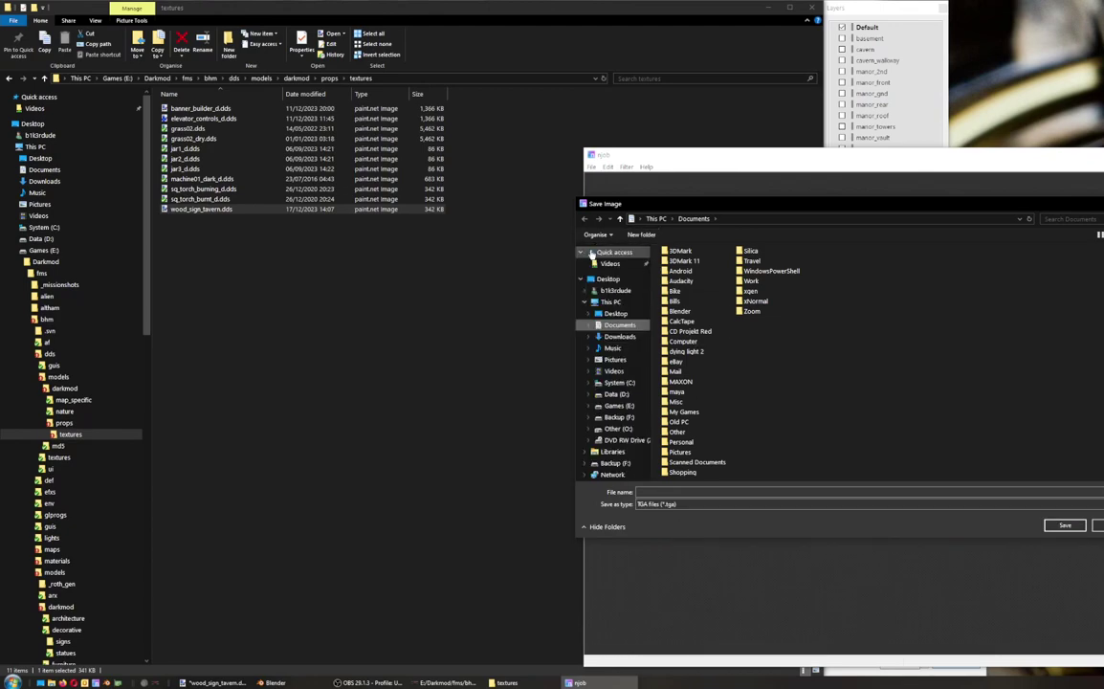
pyautogui.click(618, 406)
pyautogui.doubleClick(684, 266)
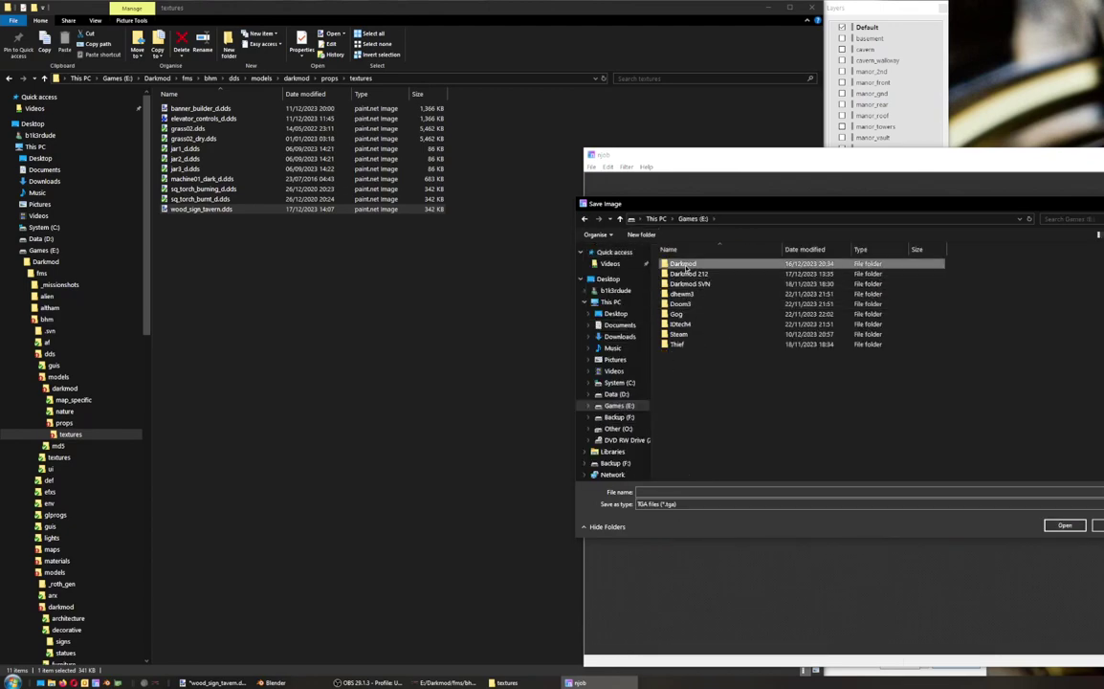
pyautogui.doubleClick(684, 265)
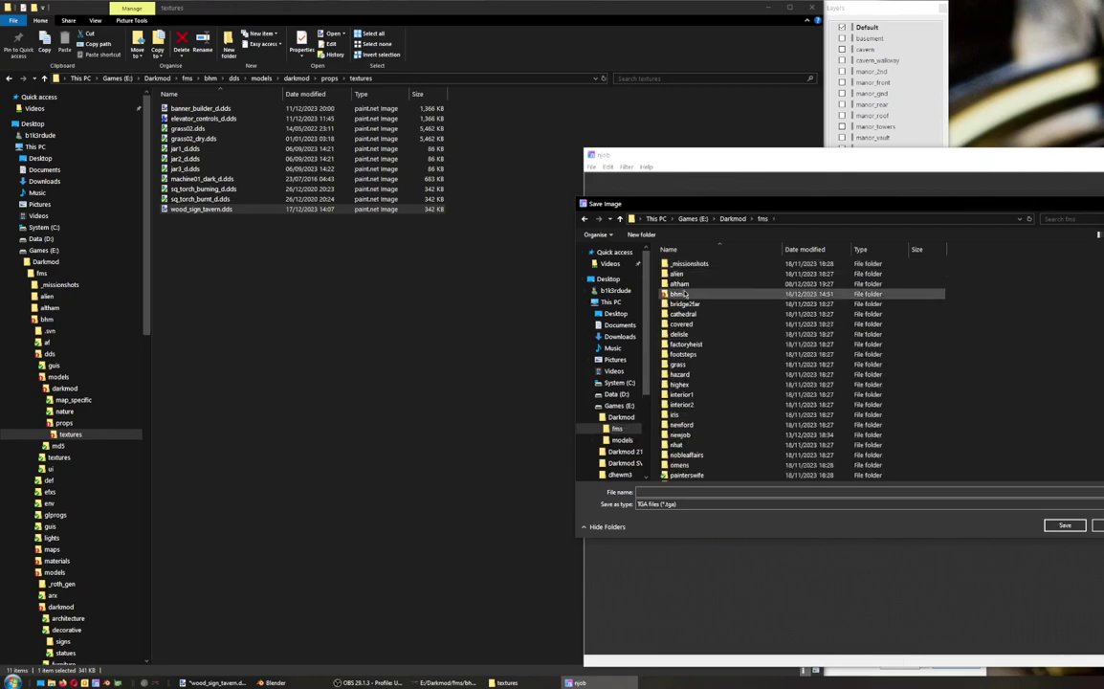
pyautogui.doubleClick(681, 294)
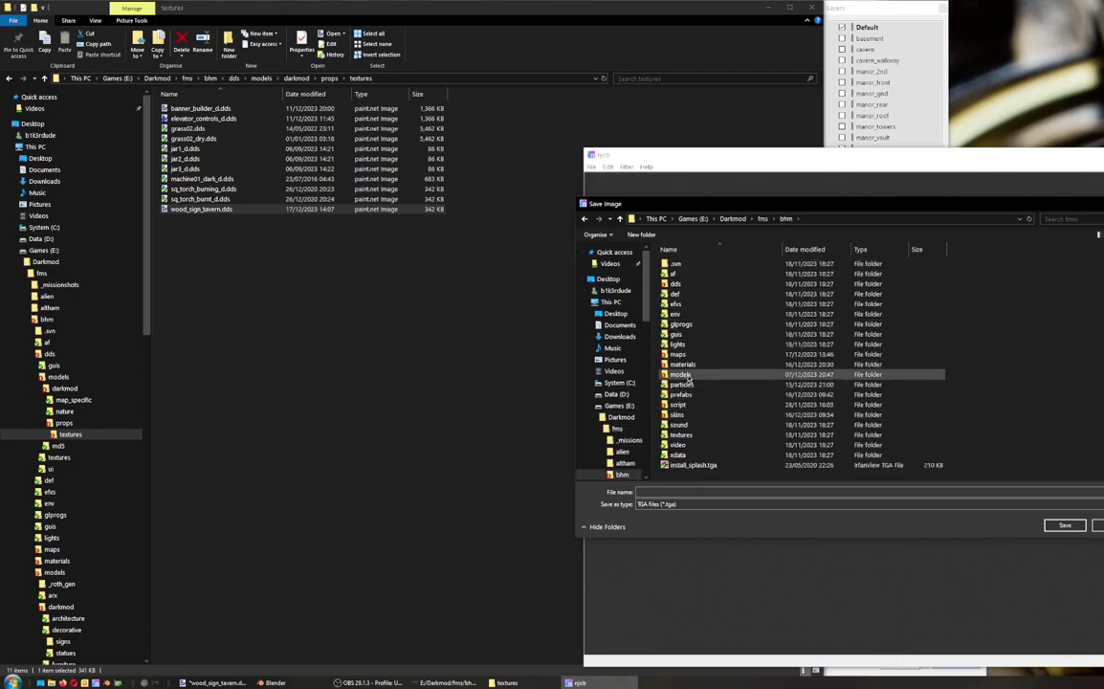
pyautogui.doubleClick(681, 374)
pyautogui.doubleClick(685, 285)
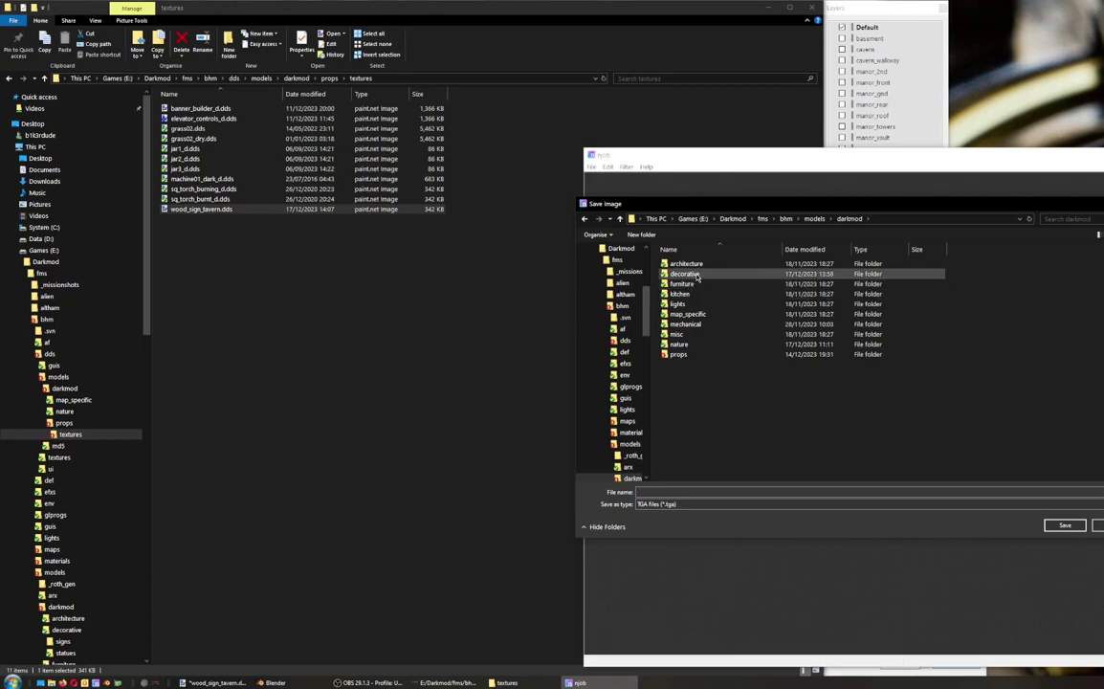
pyautogui.doubleClick(698, 276)
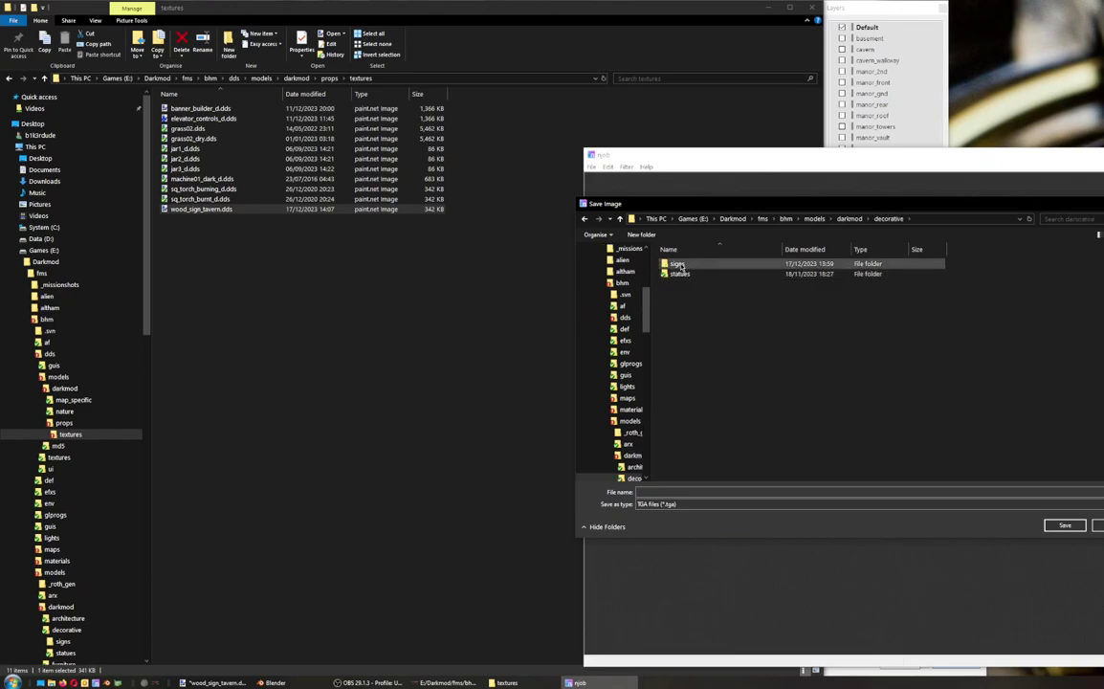
pyautogui.doubleClick(681, 266)
# Step: Save the normal map as wood_sign_tavern_local and close njob
pyautogui.click(684, 491)
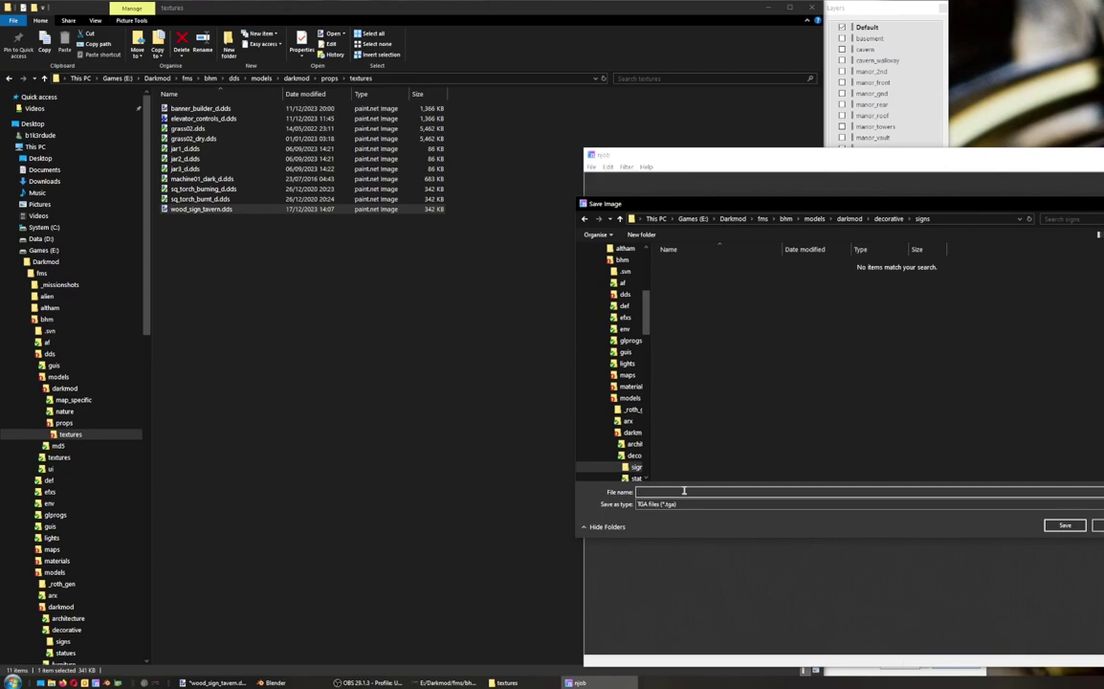
pyautogui.write('wood_sign_tavern_local')
pyautogui.click(1064, 525)
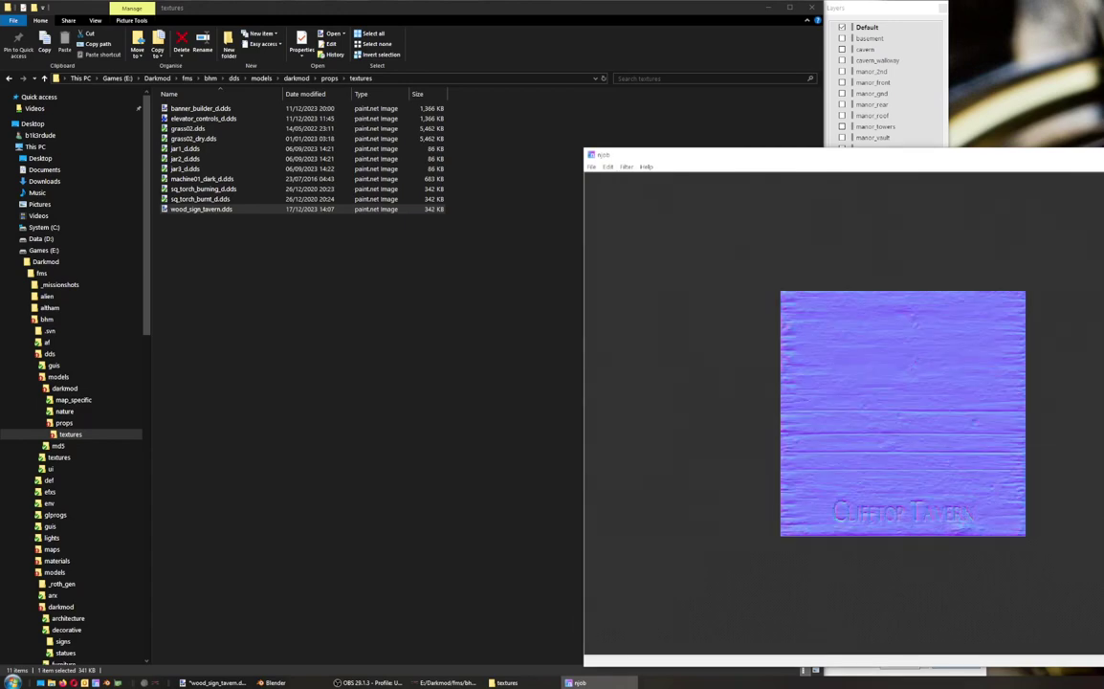
pyautogui.hotkey('alt', 'F4')
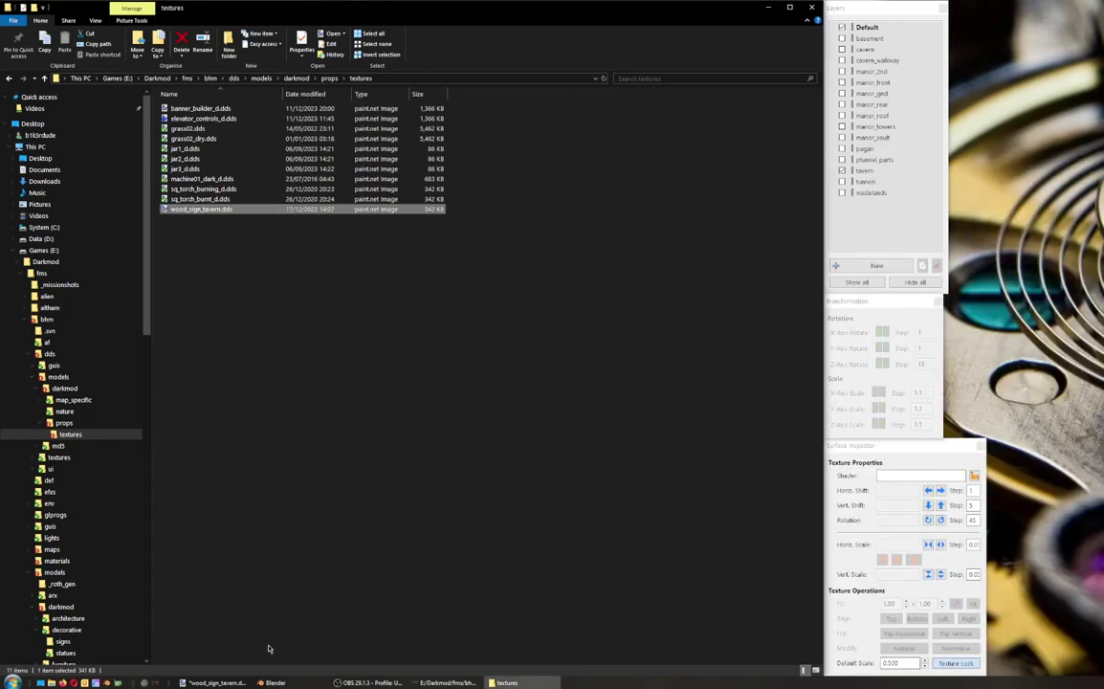
# Step: In DarkRadiant, select the single signpost and show the source definition of its model's tdm_signpost_old_wood material
pyautogui.click(447, 682)
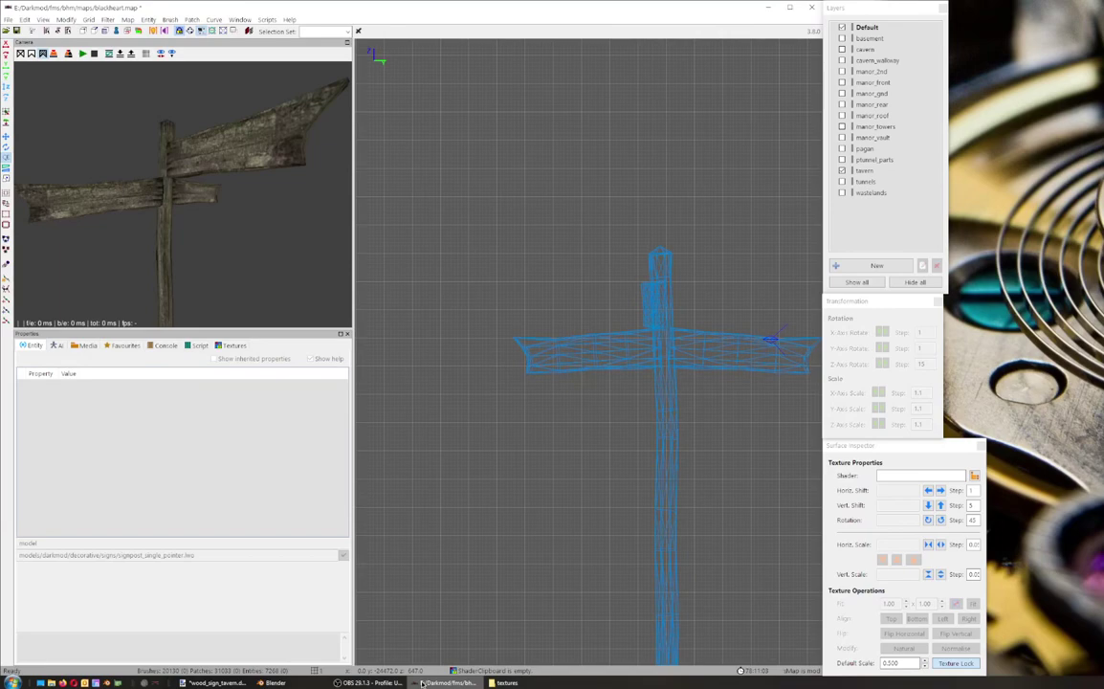
pyautogui.keyDown('shift'); pyautogui.click(161, 174); pyautogui.keyUp('shift')
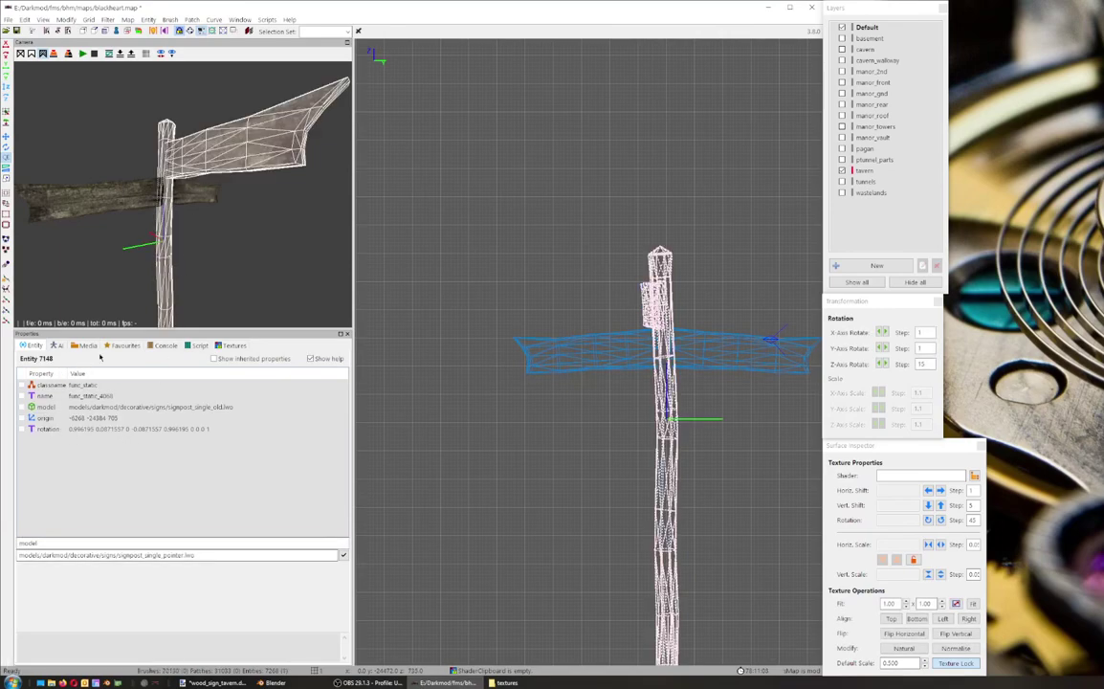
pyautogui.click(90, 408)
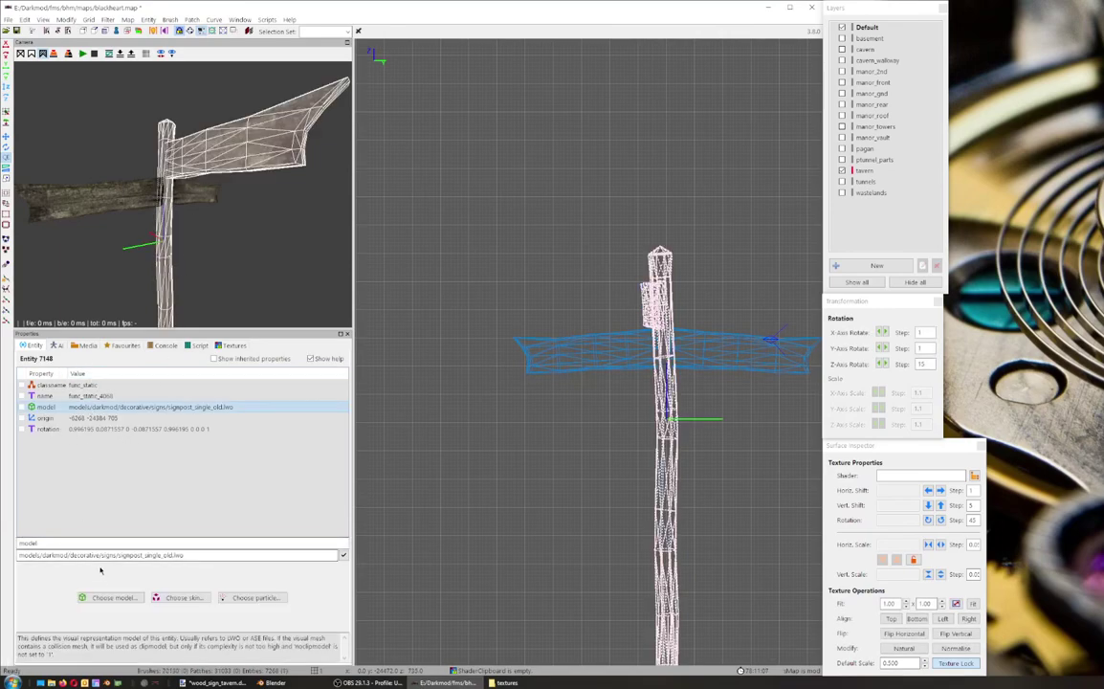
pyautogui.click(112, 597)
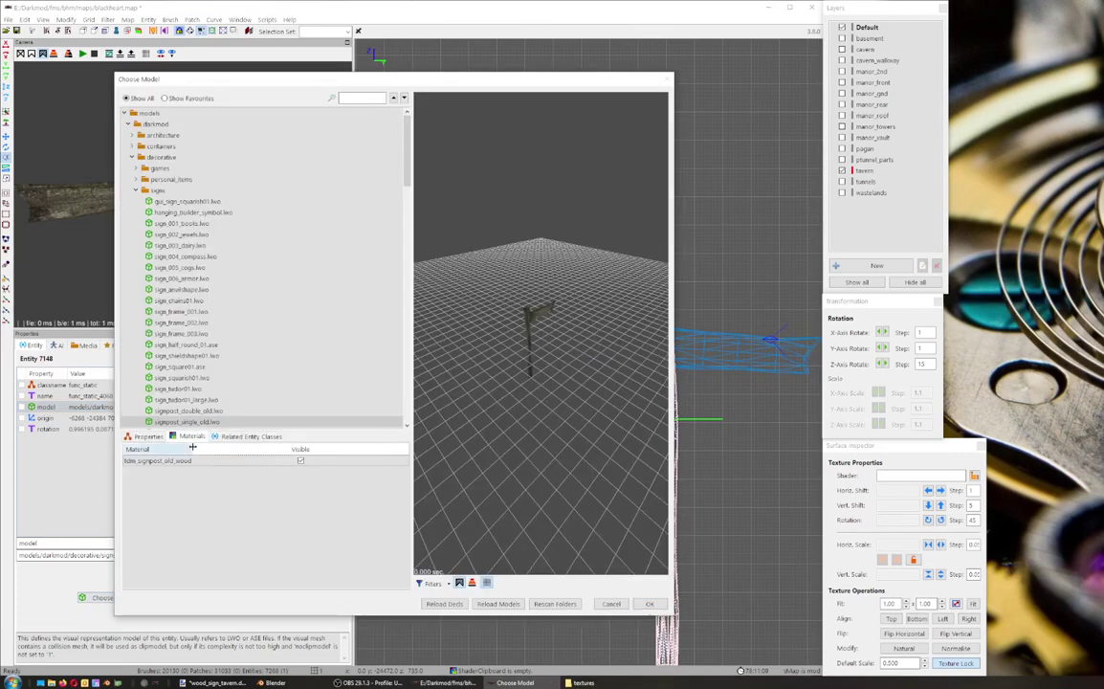
pyautogui.rightClick(187, 458)
pyautogui.click(225, 463)
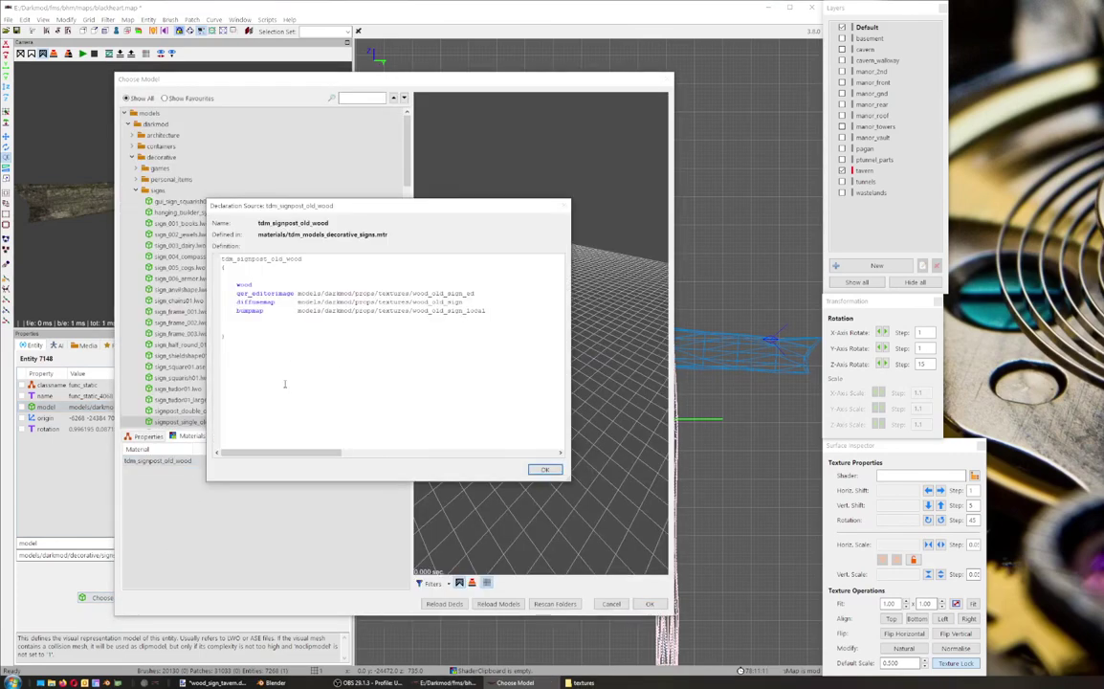
# Step: Copy the whole tdm_signpost_old_wood definition and leave the model chooser without changing the model
pyautogui.moveTo(284, 384); pyautogui.dragTo(222, 257)
pyautogui.hotkey('ctrl', 'c')
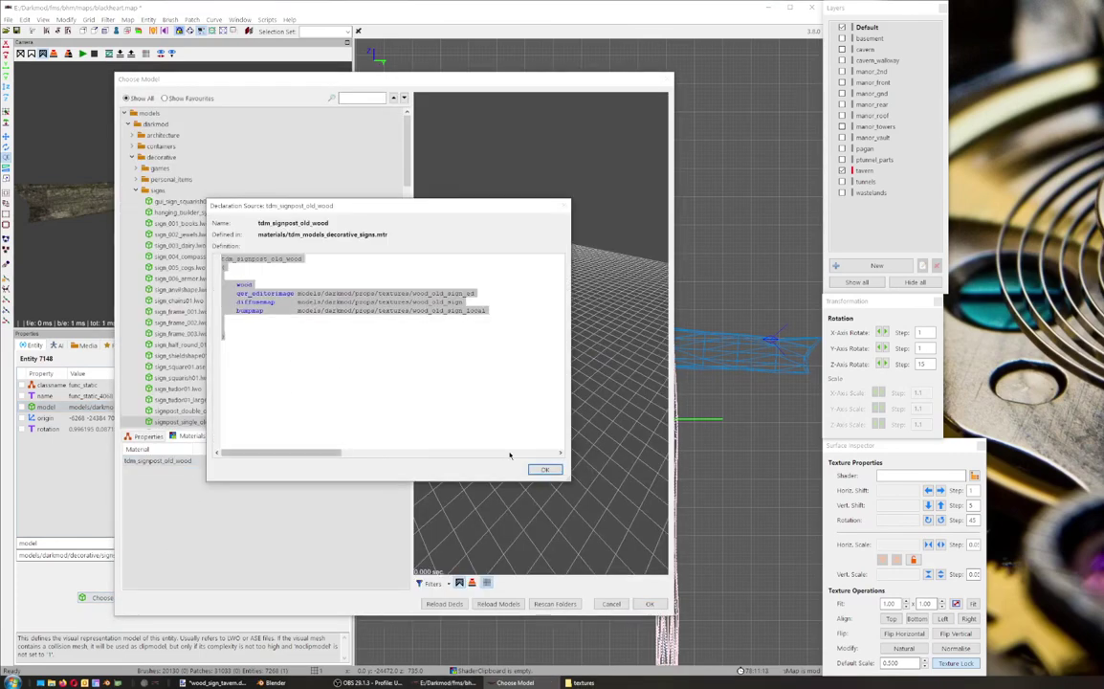
pyautogui.click(544, 469)
pyautogui.click(602, 604)
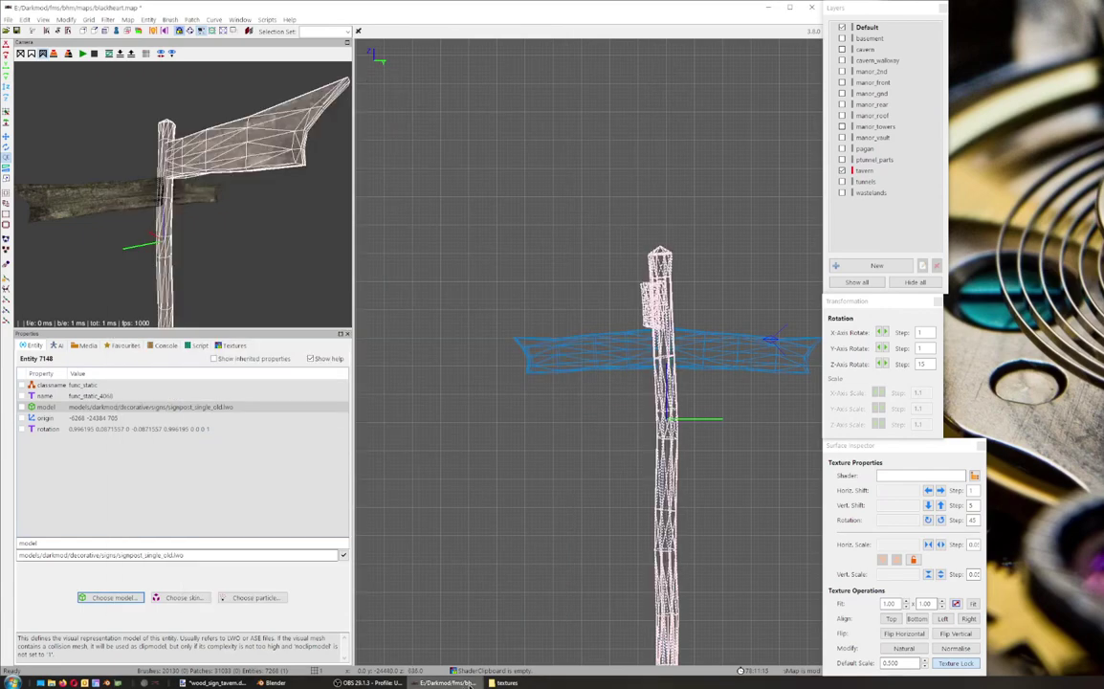
# Step: Open bkd_models.mtr from the mission's bhm\materials folder in Notepad++ and paste the copied material definition at its end
pyautogui.click(507, 682)
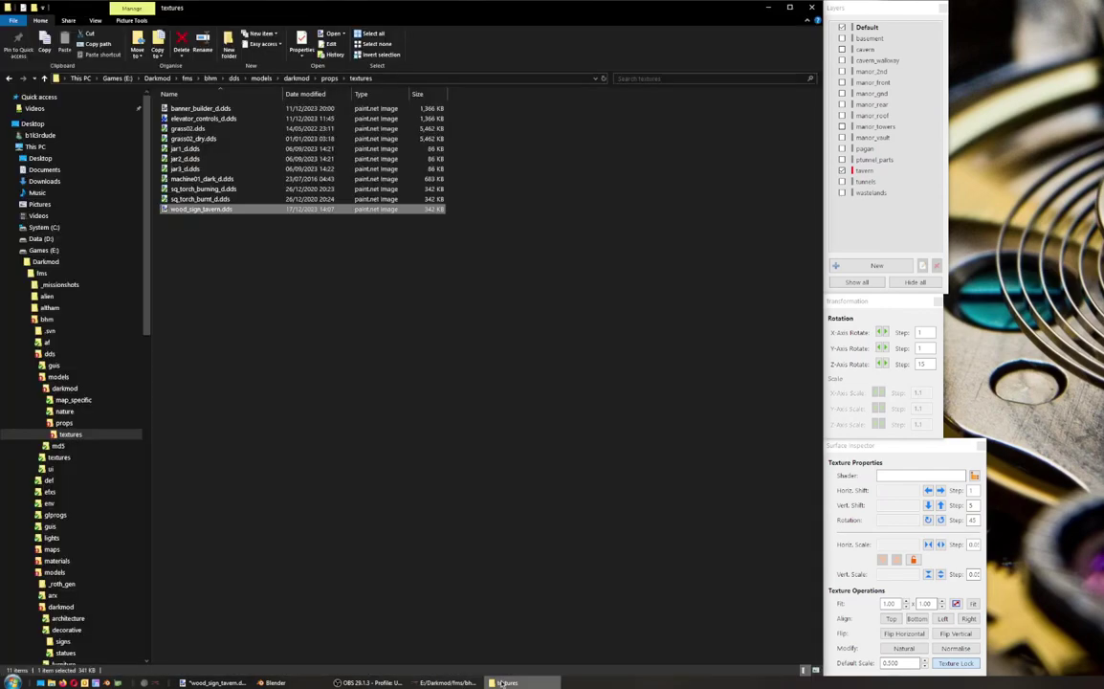
pyautogui.click(57, 561)
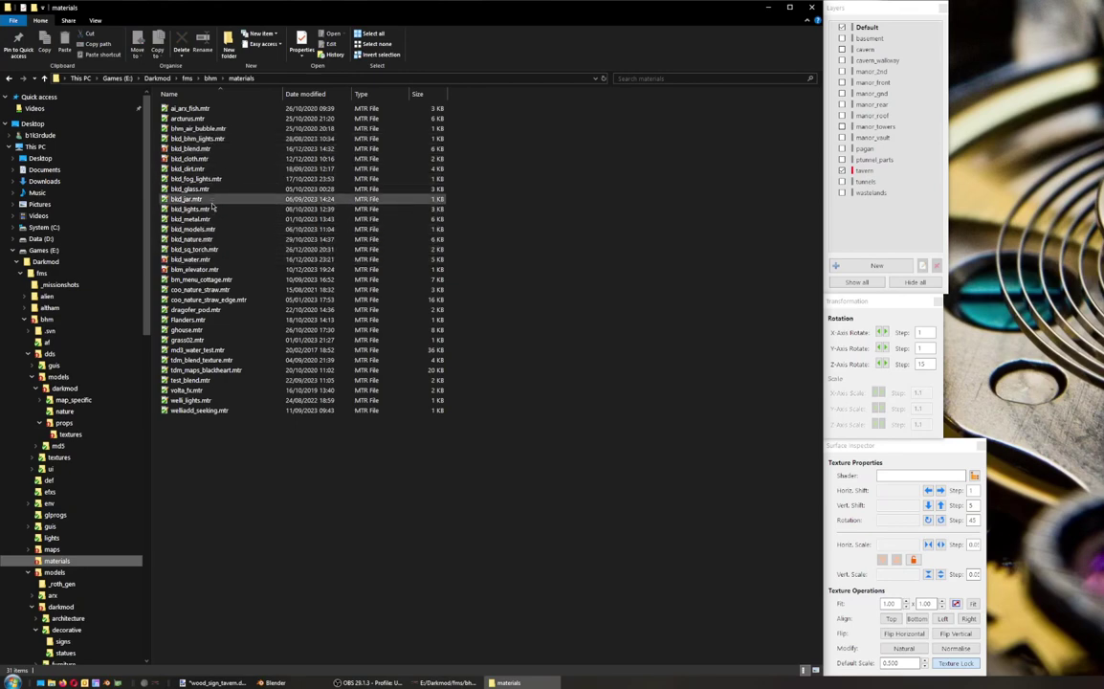
pyautogui.click(194, 230)
pyautogui.doubleClick(195, 231)
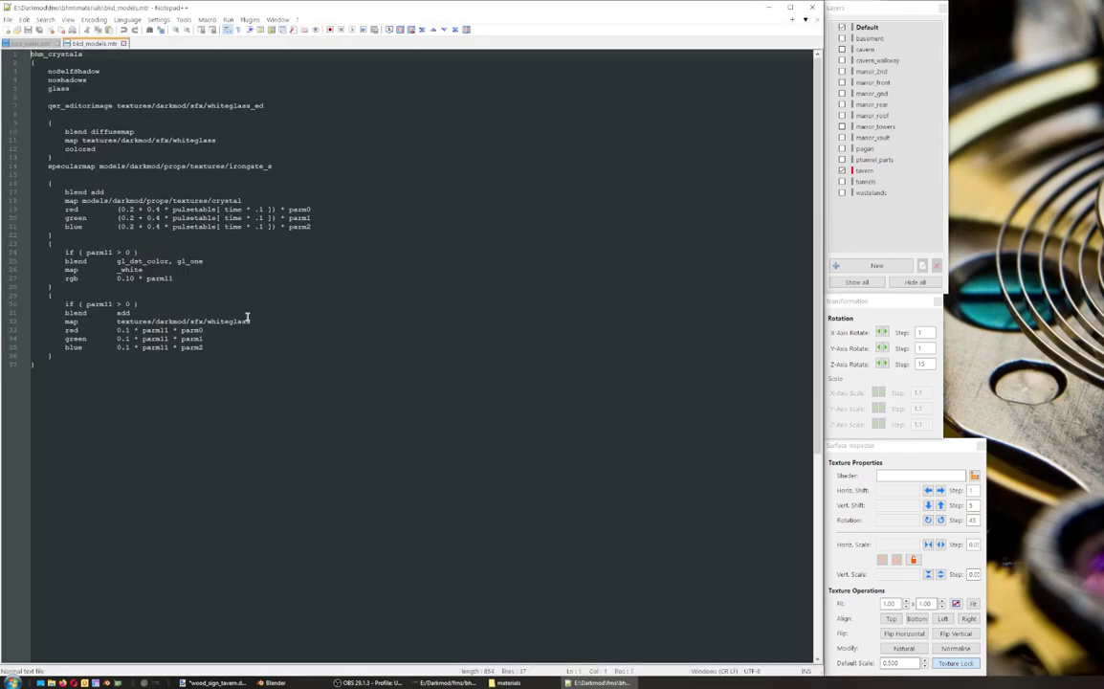
pyautogui.hotkey('ctrl', 'v')
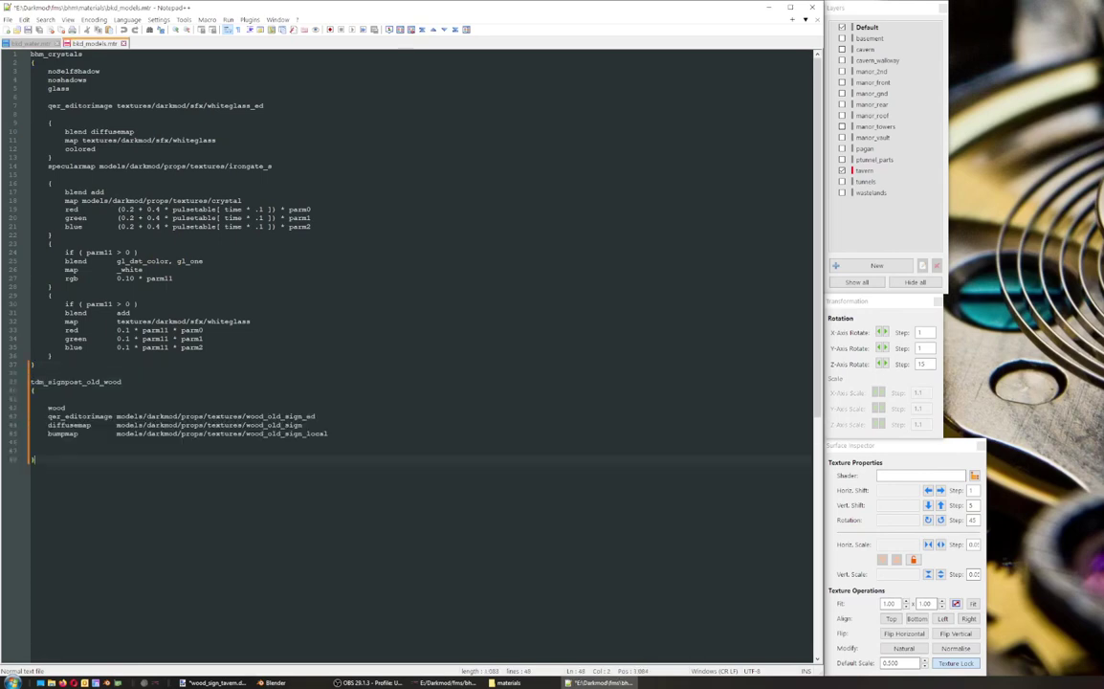
# Step: Rename the pasted material to tdm_signpost_wood_tavern
pyautogui.click(99, 381)
pyautogui.press('BackSpace')
pyautogui.press('BackSpace')
pyautogui.press('BackSpace')
# Step: Copy the base name of wood_sign_tavern.dds from the mission's dds\models\darkmod\props\textures folder, leaving the file unrenamed
pyautogui.moveTo(270, 415); pyautogui.dragTo(322, 416)
pyautogui.click(507, 682)
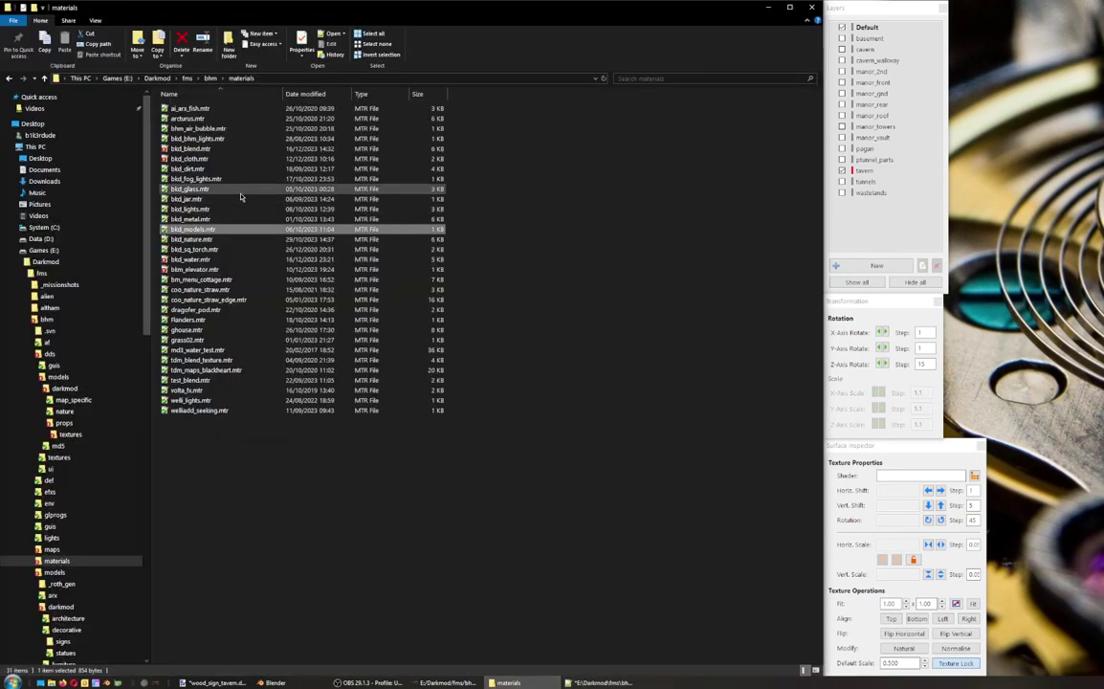
pyautogui.click(69, 434)
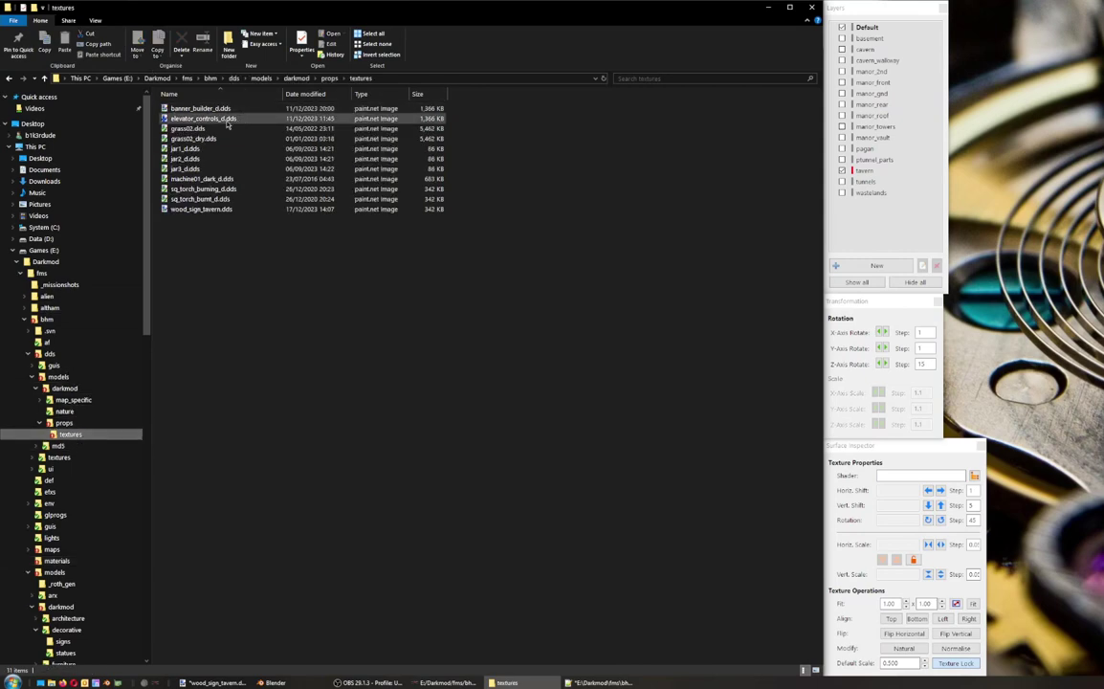
pyautogui.rightClick(201, 208)
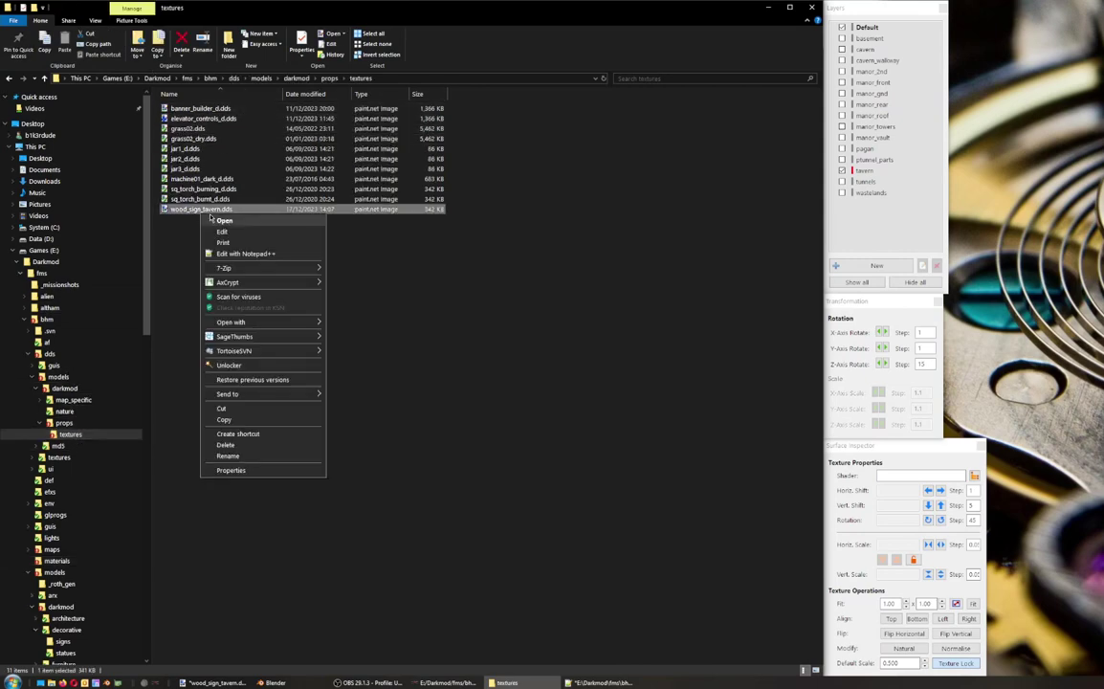
pyautogui.click(248, 456)
pyautogui.hotkey('ctrl', 'c')
pyautogui.press('Escape')
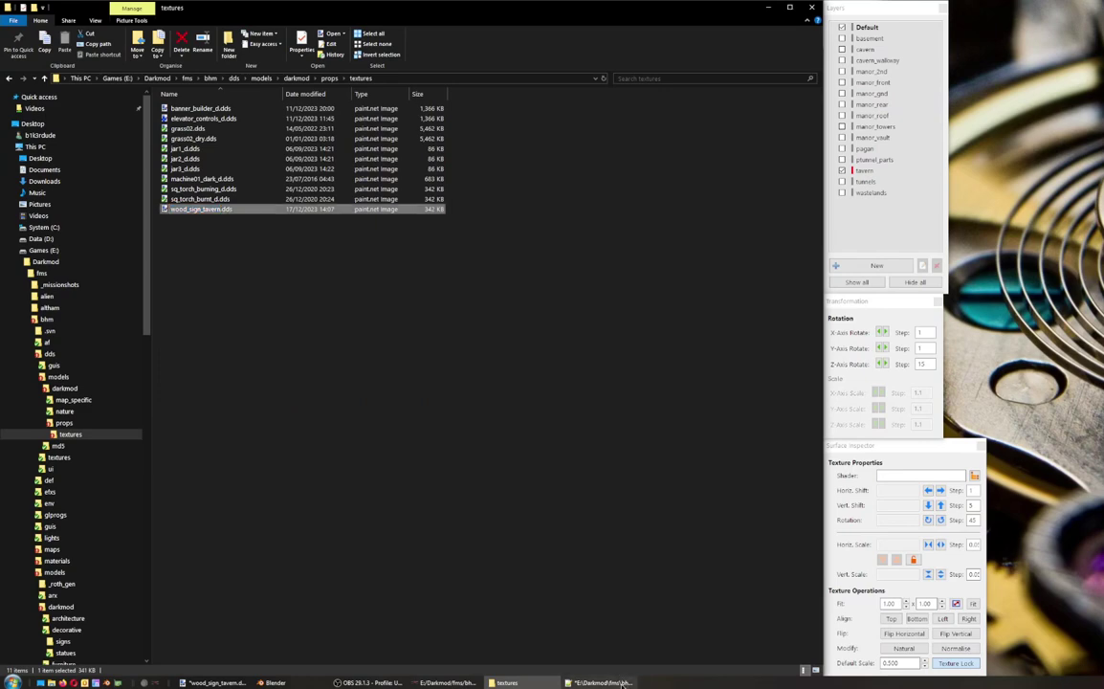
# Step: Set the material's editor image and diffusemap to wood_sign_tavern and its bumpmap to wood_sign_tavern_local, and remove the spare blank line
pyautogui.click(598, 682)
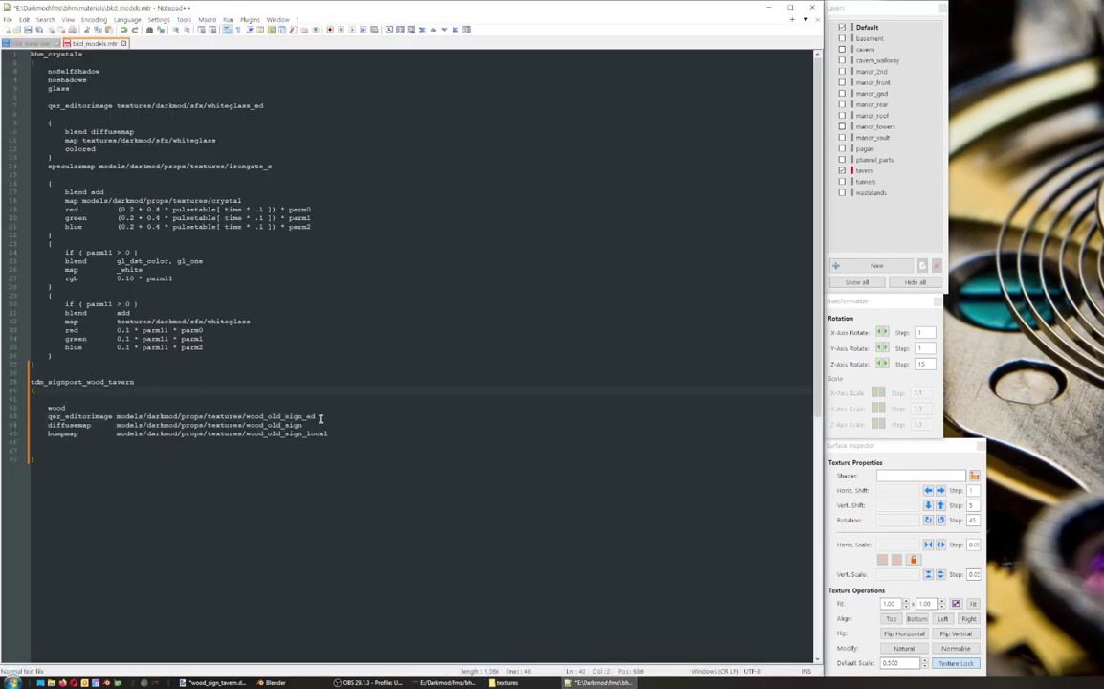
pyautogui.moveTo(317, 418); pyautogui.dragTo(246, 435)
pyautogui.hotkey('ctrl', 'v')
pyautogui.hotkey('ctrl', 'v')
pyautogui.hotkey('ctrl', 'v')
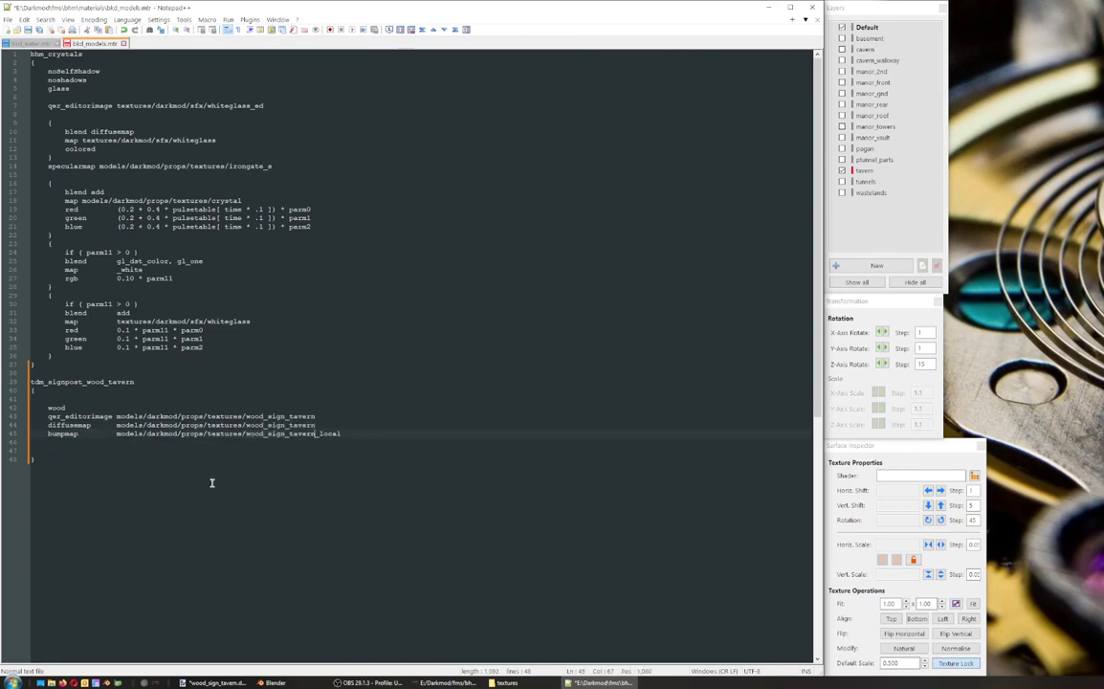
pyautogui.click(42, 444)
pyautogui.press('Delete')
# Step: Compare the material's texture paths with the textures folder path in File Explorer
pyautogui.moveTo(237, 9); pyautogui.dragTo(1045, 11)
pyautogui.click(408, 77)
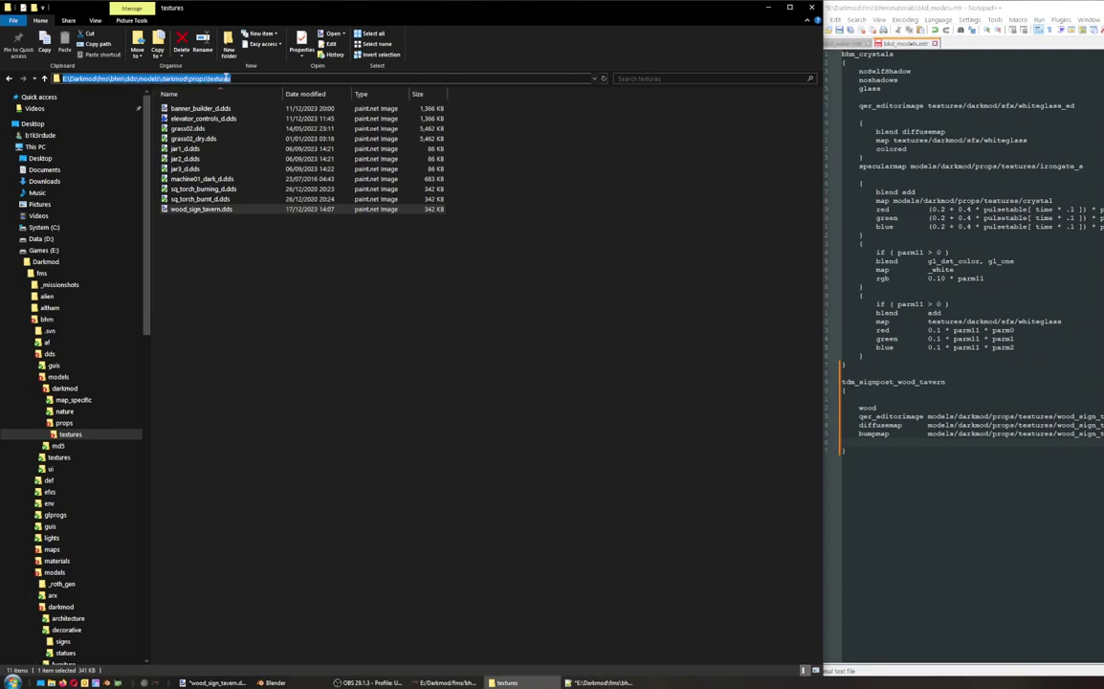
pyautogui.click(1098, 513)
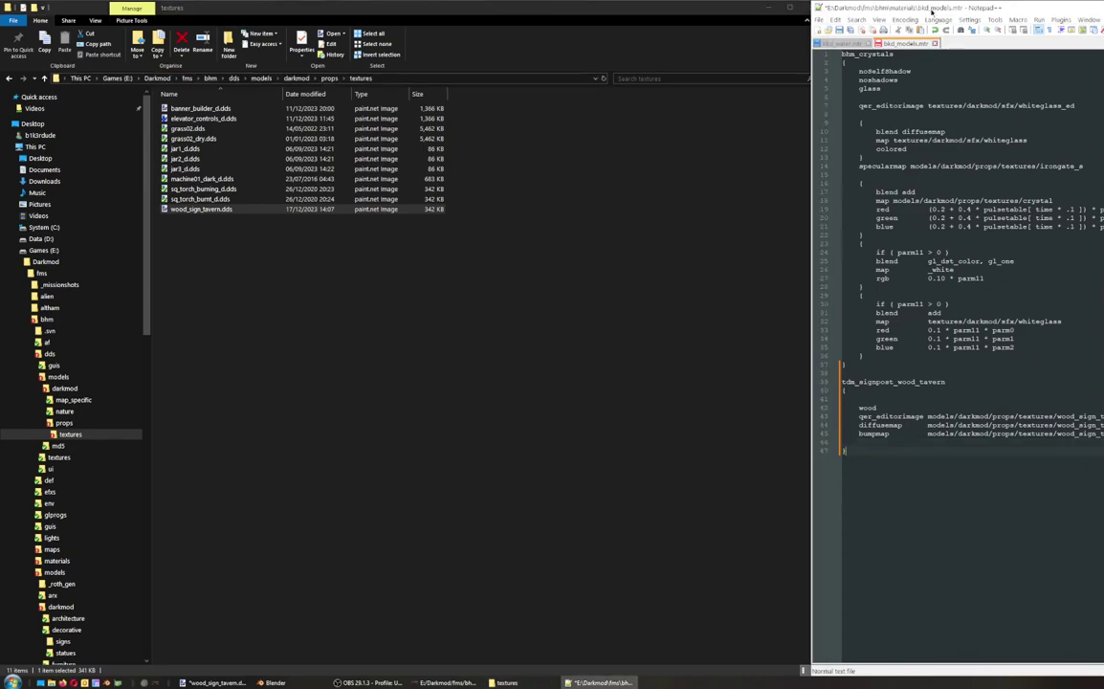
pyautogui.moveTo(911, 2); pyautogui.dragTo(523, 75)
pyautogui.moveTo(909, 77); pyautogui.dragTo(2, 59)
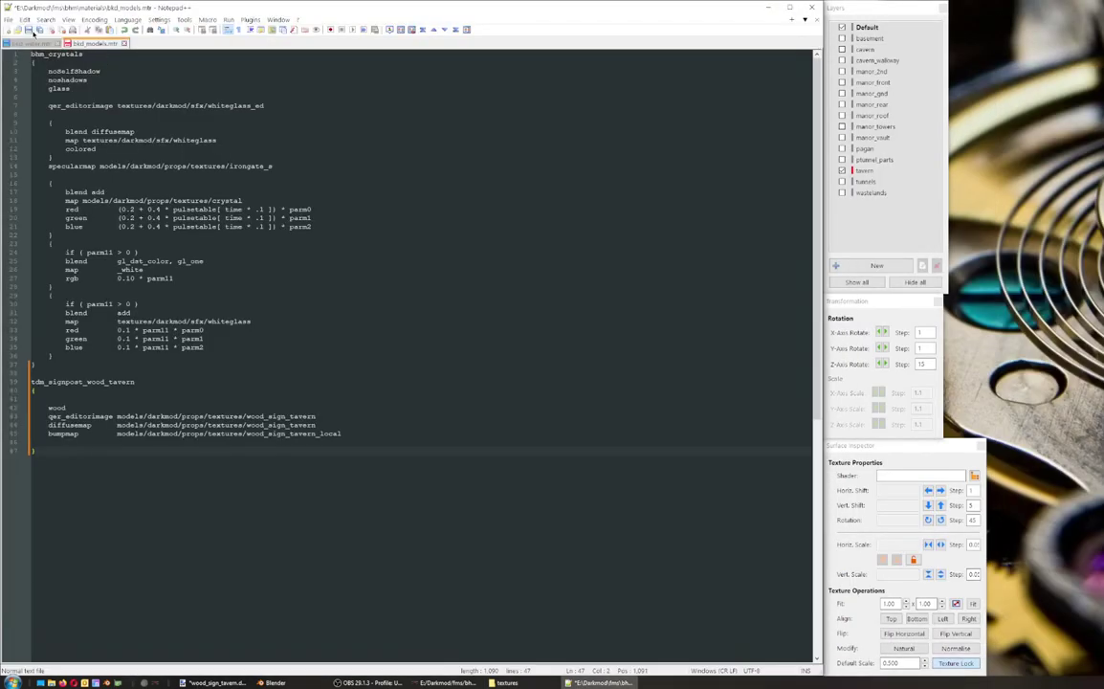
# Step: Save bkd_models.mtr, close the open files and exit Notepad++
pyautogui.click(29, 30)
pyautogui.click(124, 43)
pyautogui.click(57, 43)
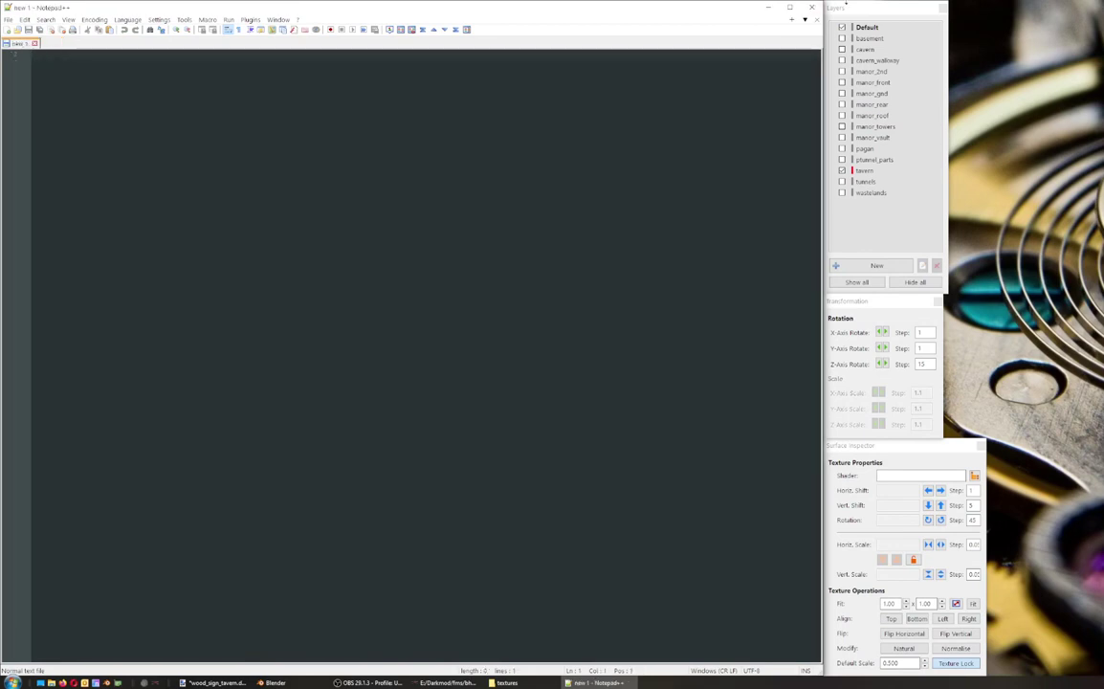
pyautogui.click(812, 6)
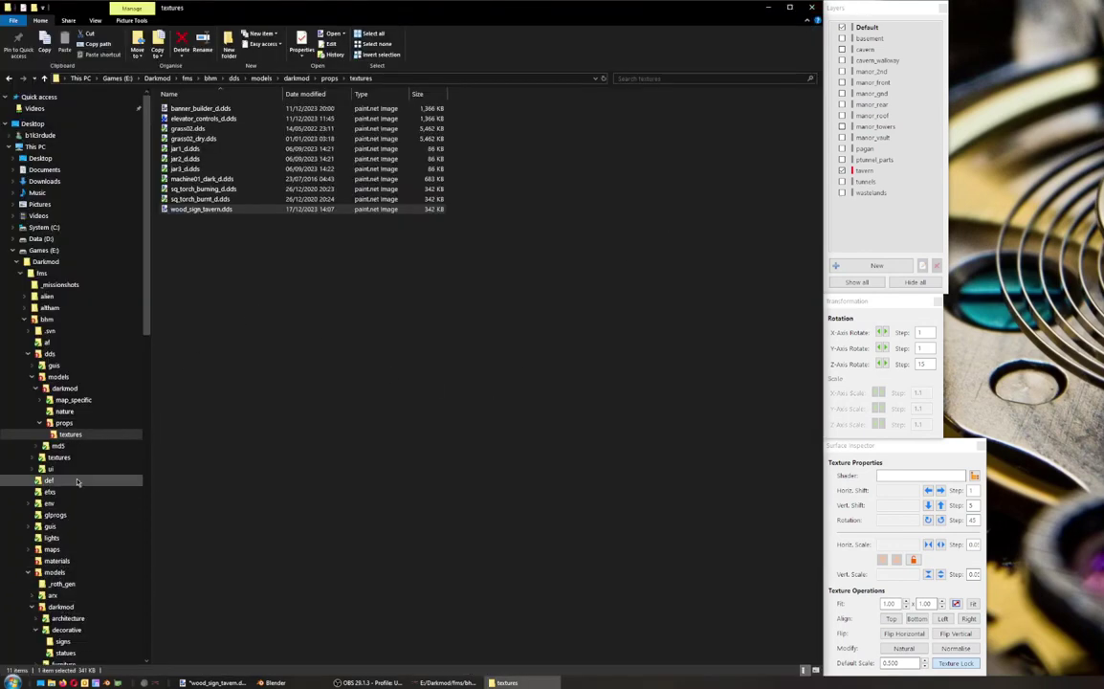
# Step: Open bkd_models.skin from the mission's skins folder in Notepad++
pyautogui.click(46, 318)
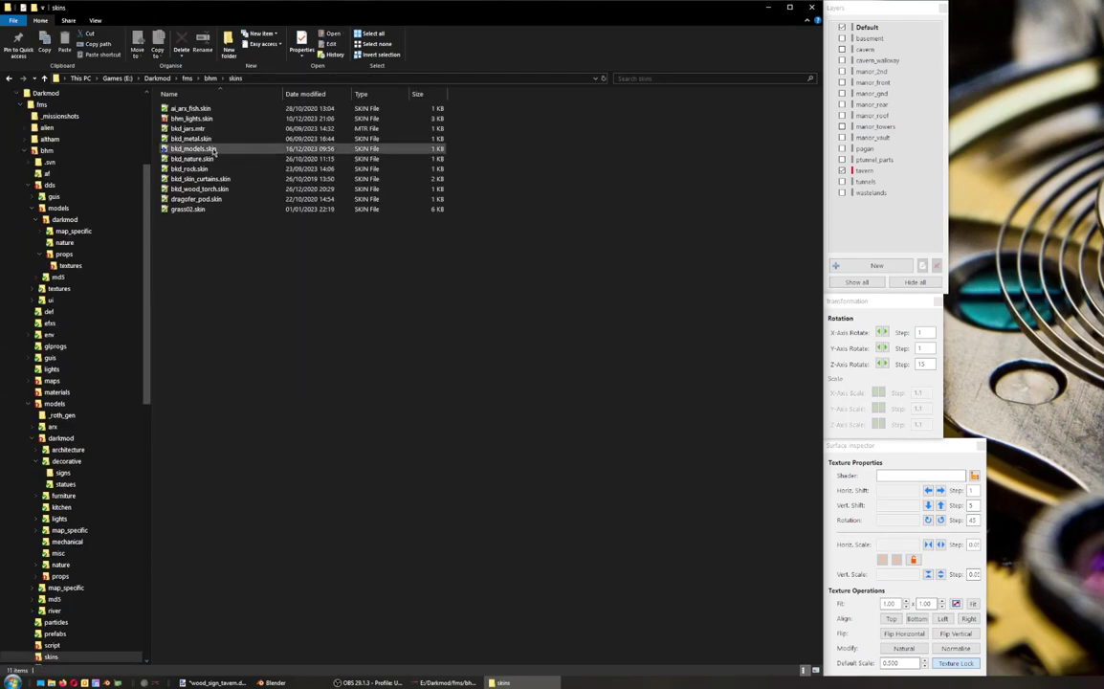
pyautogui.click(209, 150)
pyautogui.doubleClick(210, 151)
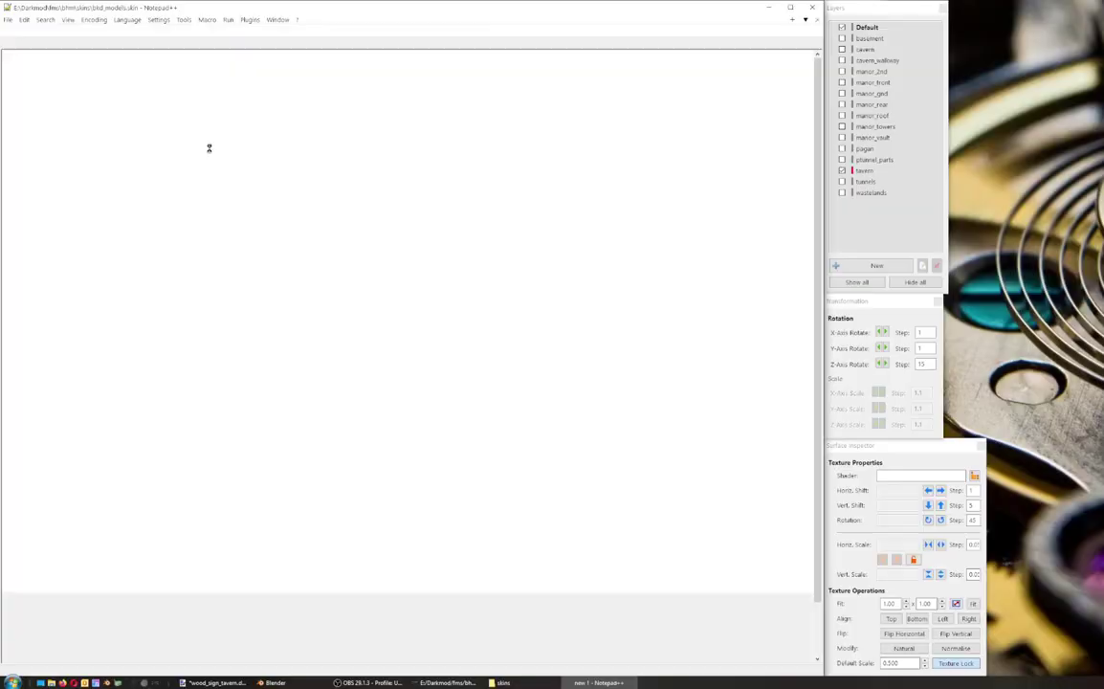
# Step: Duplicate the whole chair_rough_darkbrown_dull skin block below the original, separated by a blank line
pyautogui.moveTo(65, 107); pyautogui.dragTo(5, 43)
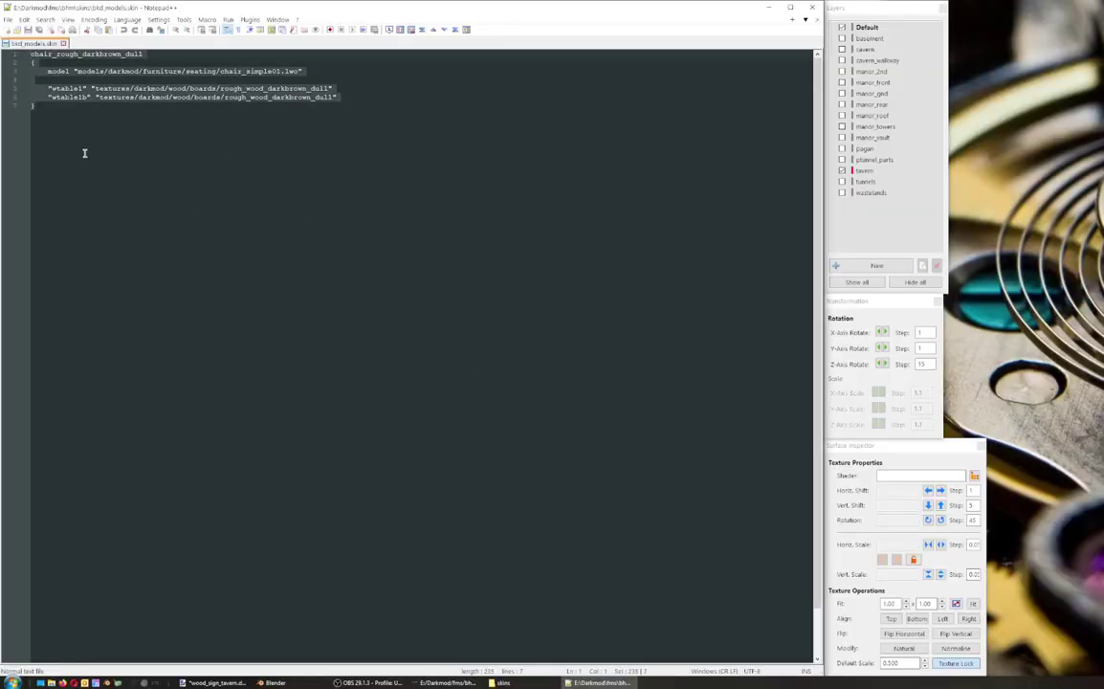
pyautogui.hotkey('ctrl', 'c')
pyautogui.click(65, 111)
pyautogui.press('Return')
pyautogui.press('Return')
pyautogui.hotkey('ctrl', 'v')
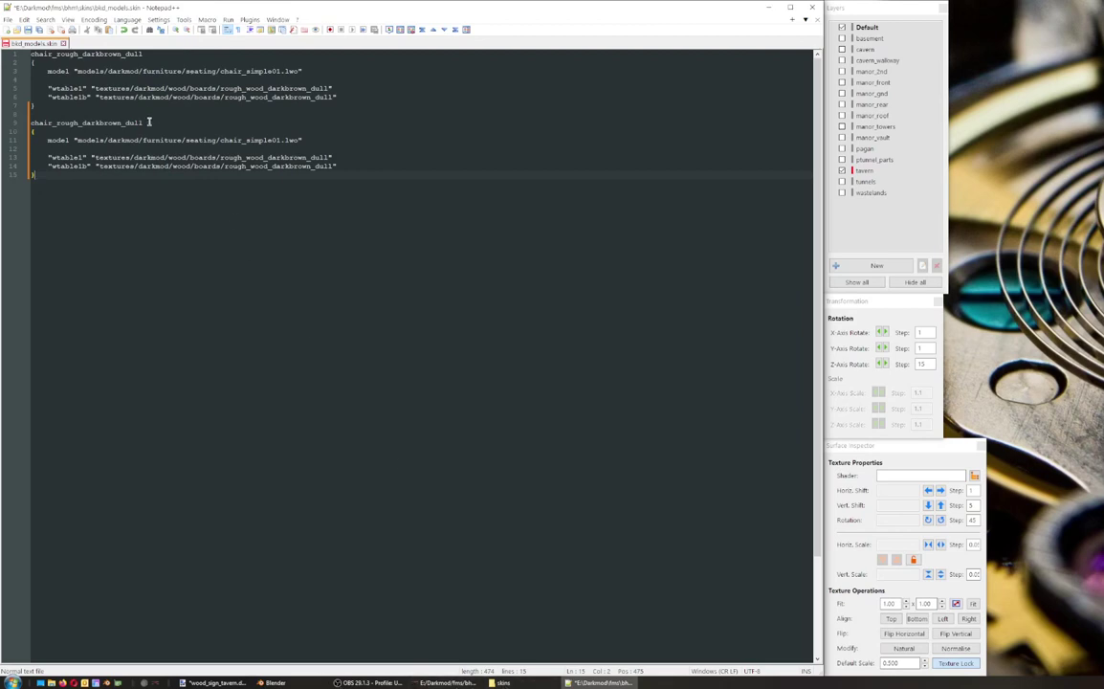
# Step: Shorten the duplicated skin's name to chair_ and undo the stray paste of the full block
pyautogui.moveTo(143, 122); pyautogui.dragTo(49, 122)
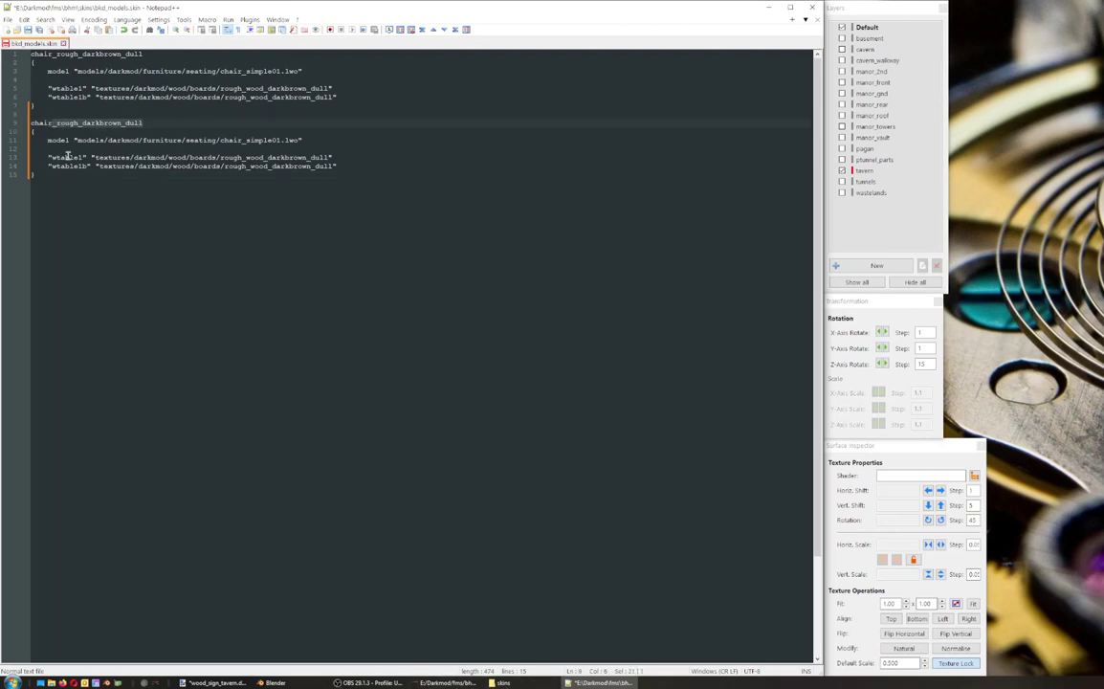
pyautogui.write('r_')
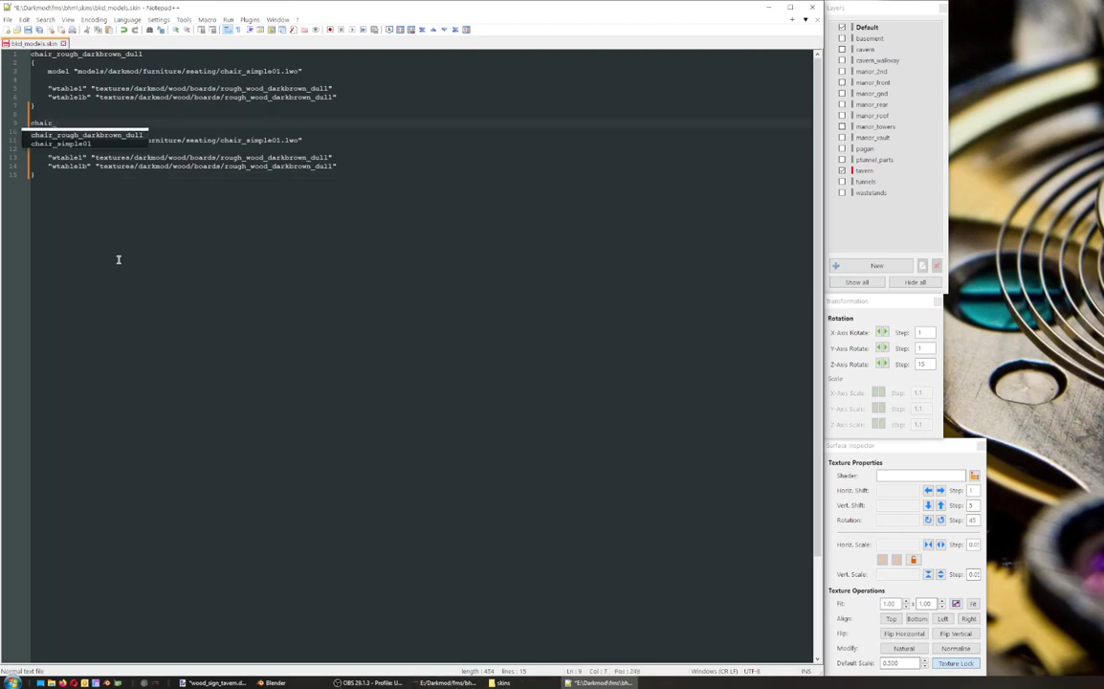
pyautogui.hotkey('ctrl', 'v')
pyautogui.click(199, 123)
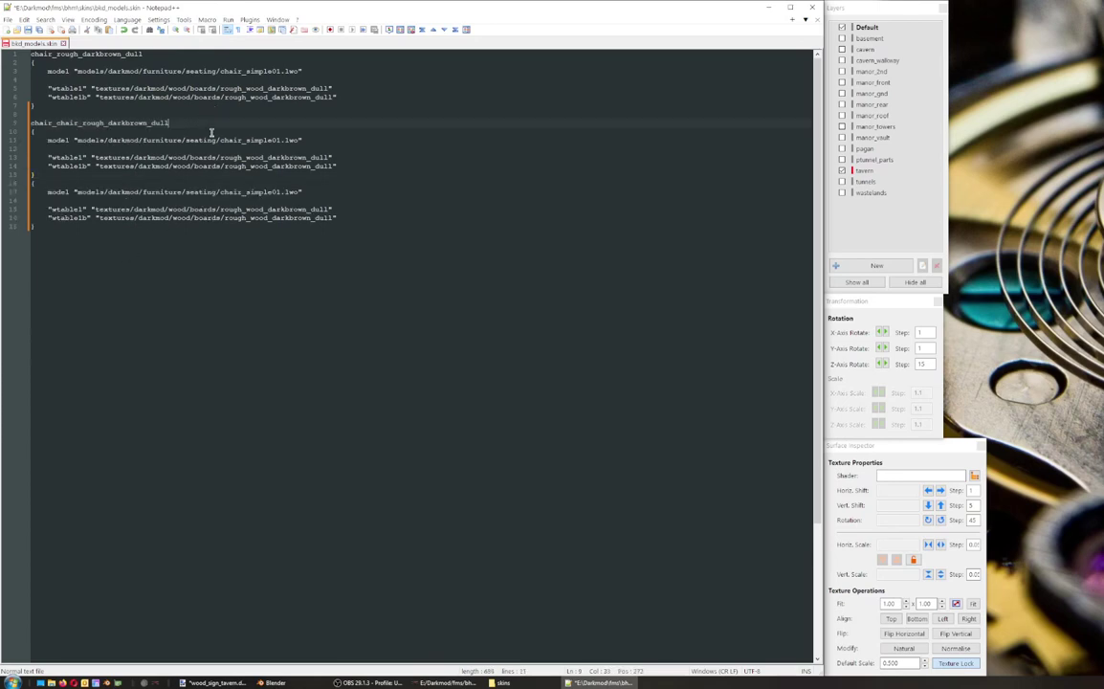
pyautogui.hotkey('ctrl', 'z')
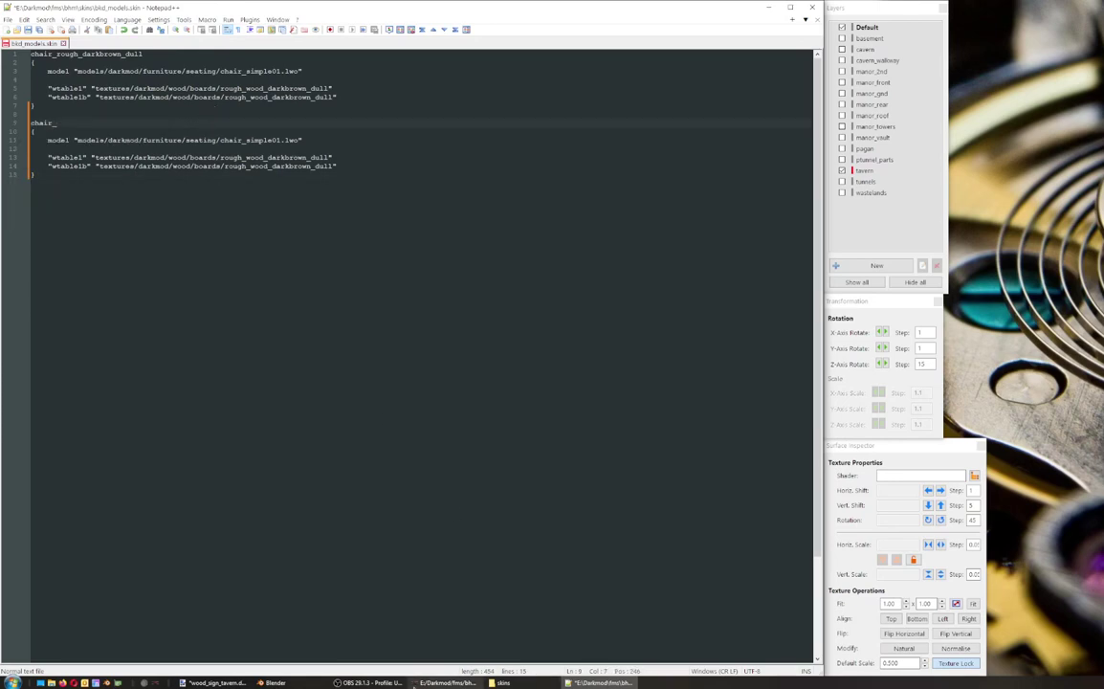
# Step: Copy the base name of wood_sign_tavern.dds from the mission's textures folder and use it as the duplicated skin's name
pyautogui.click(500, 683)
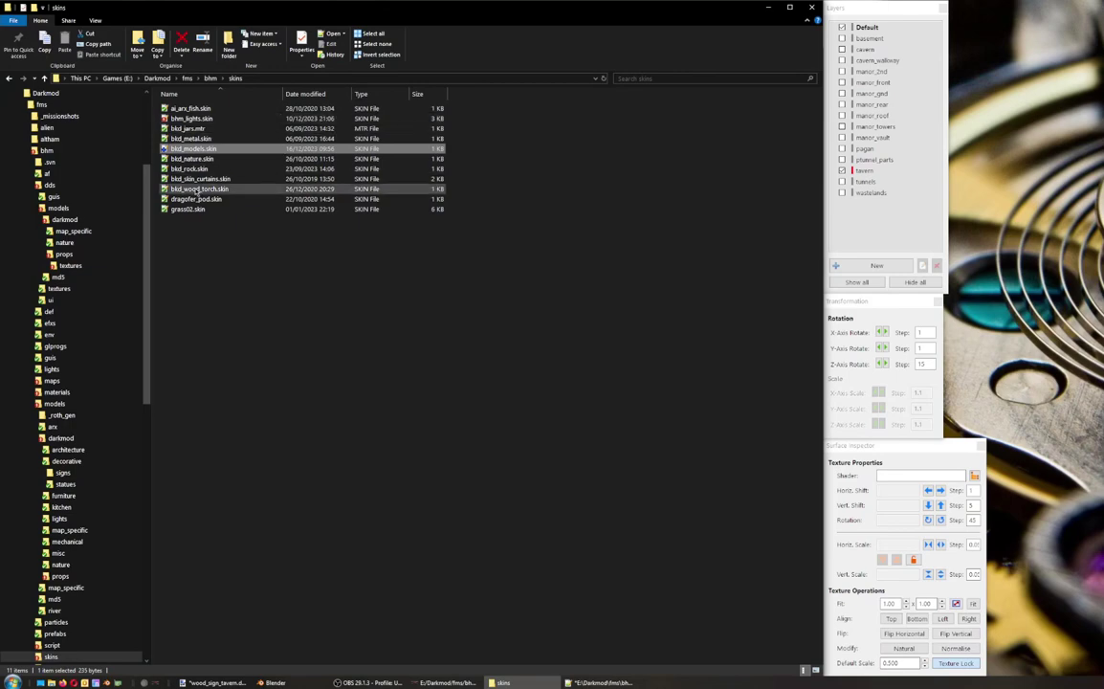
pyautogui.click(67, 268)
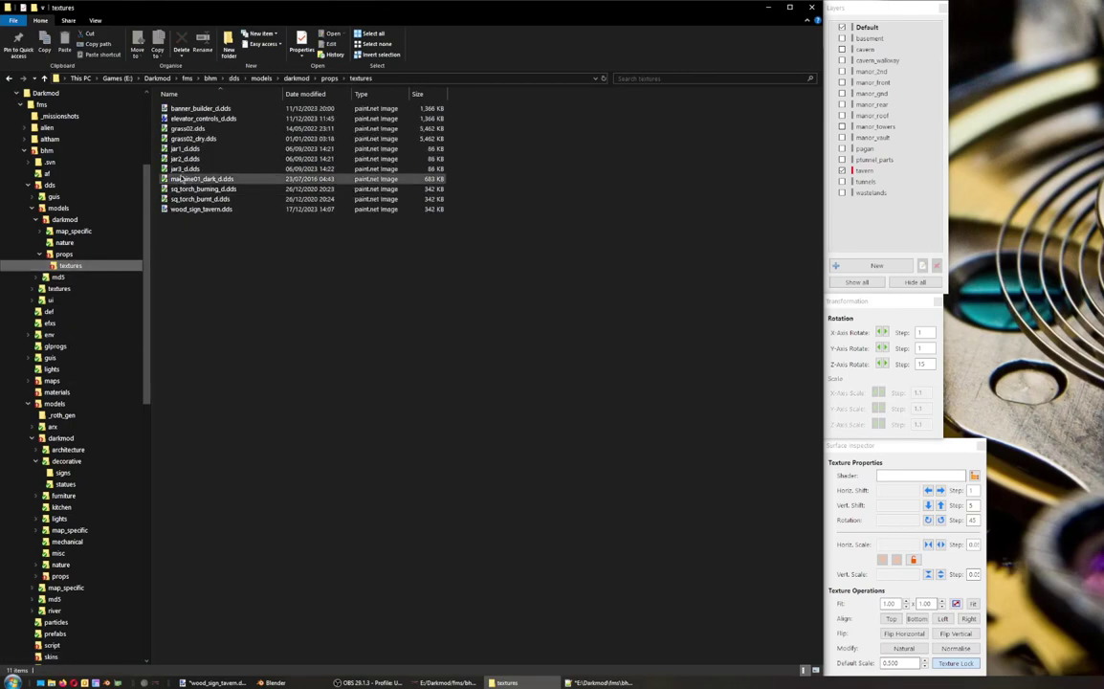
pyautogui.rightClick(184, 208)
pyautogui.click(223, 458)
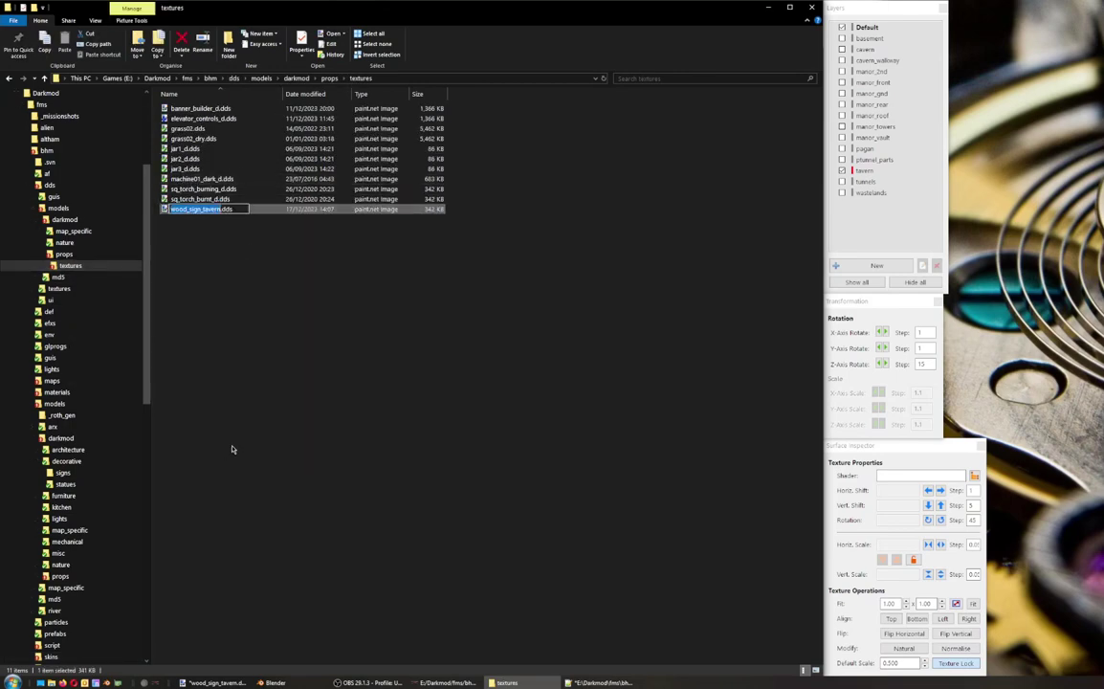
pyautogui.click(603, 682)
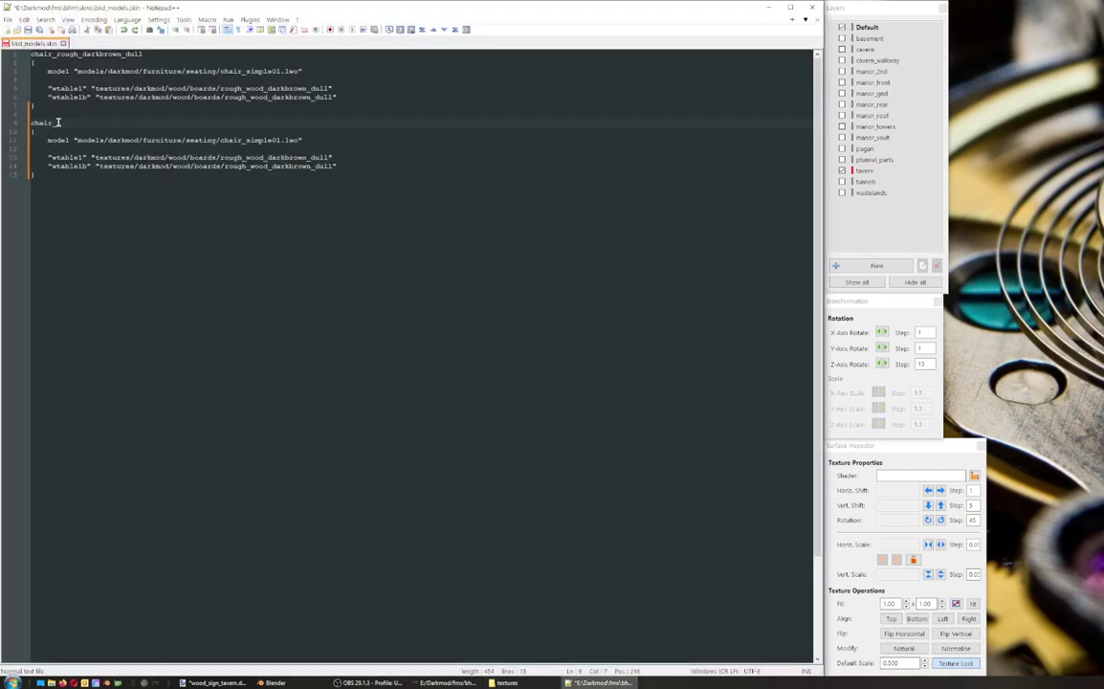
pyautogui.hotkey('ctrl', 'v')
pyautogui.moveTo(53, 123); pyautogui.dragTo(3, 119)
pyautogui.press('Delete')
pyautogui.press('Delete')
pyautogui.press('Return')
# Step: Copy the path models/darkmod/props/textures/wood_sign_tavern from the recently used bkd_models.mtr and close the empty new document
pyautogui.doubleClick(122, 158)
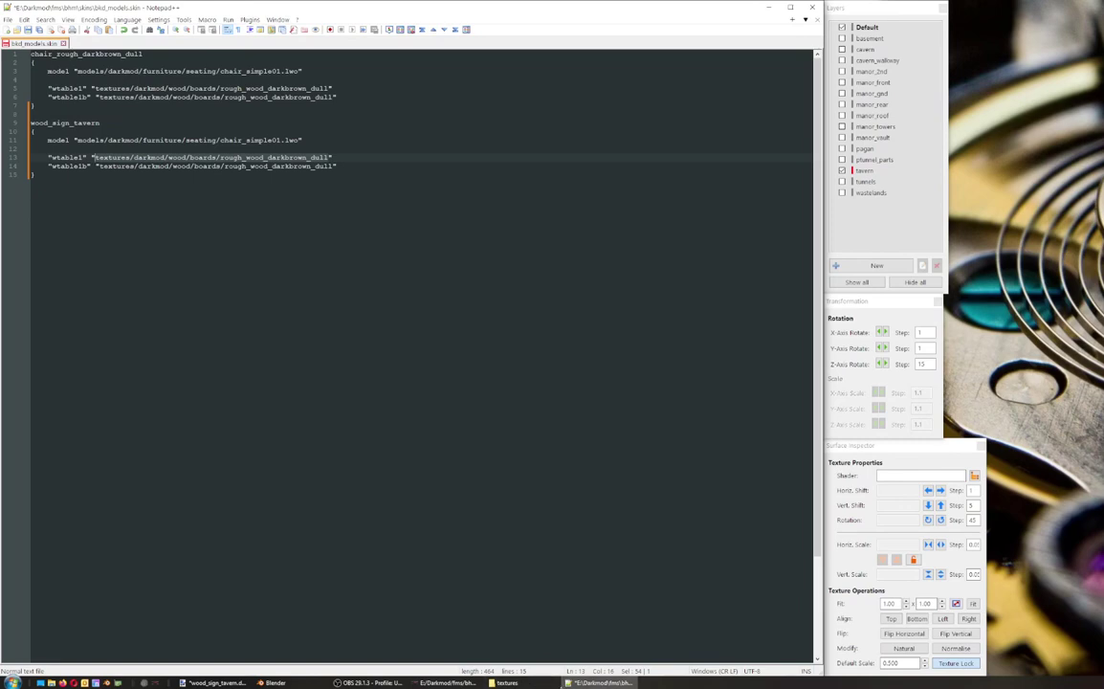
pyautogui.click(504, 683)
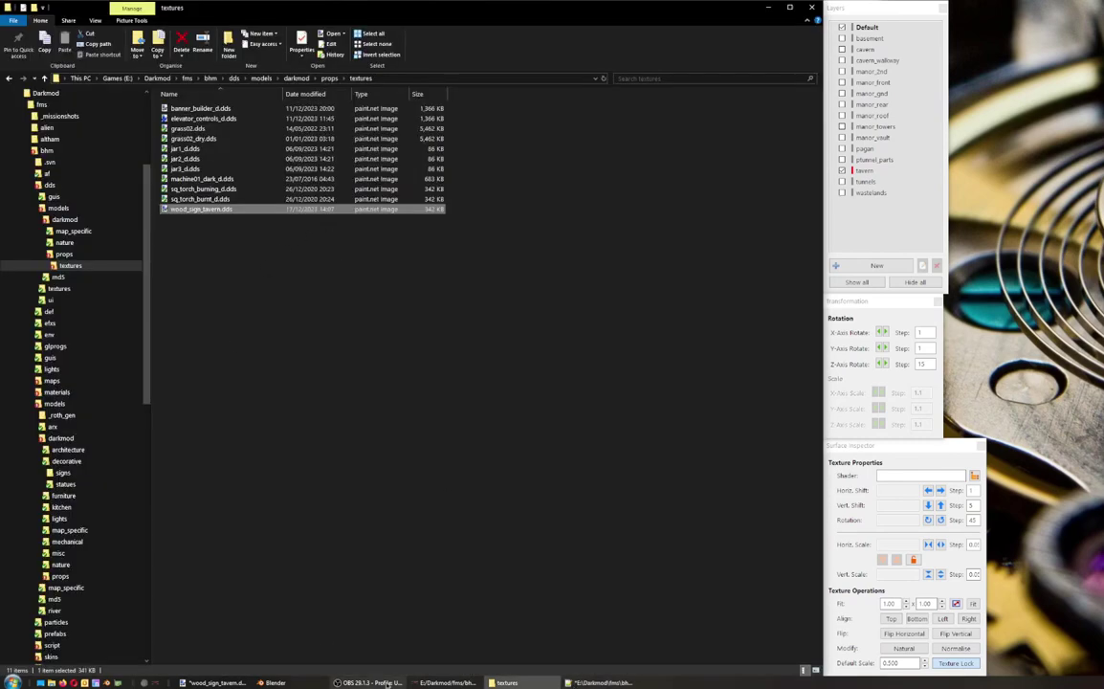
pyautogui.click(594, 683)
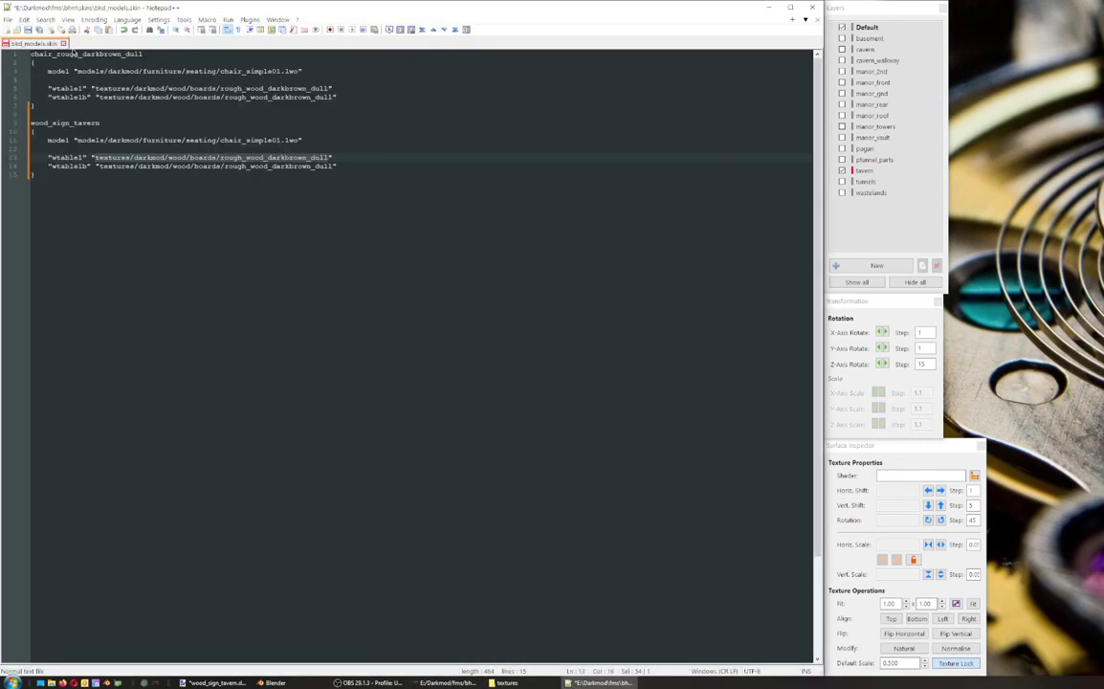
pyautogui.hotkey('ctrl', 'n')
pyautogui.click(5, 21)
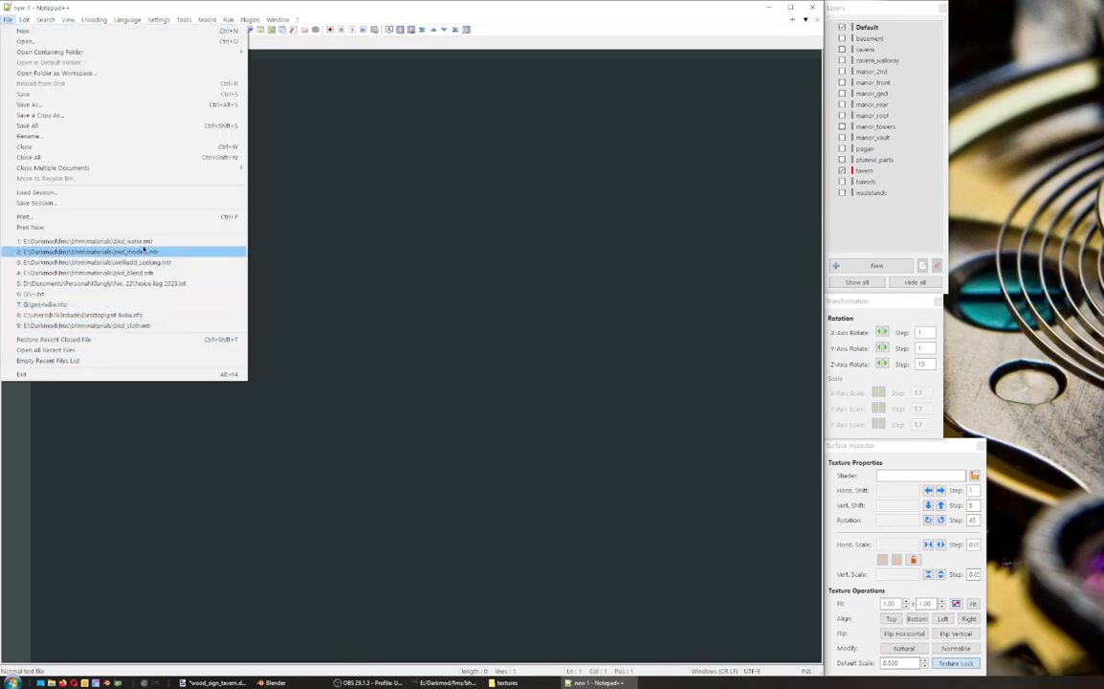
pyautogui.click(153, 252)
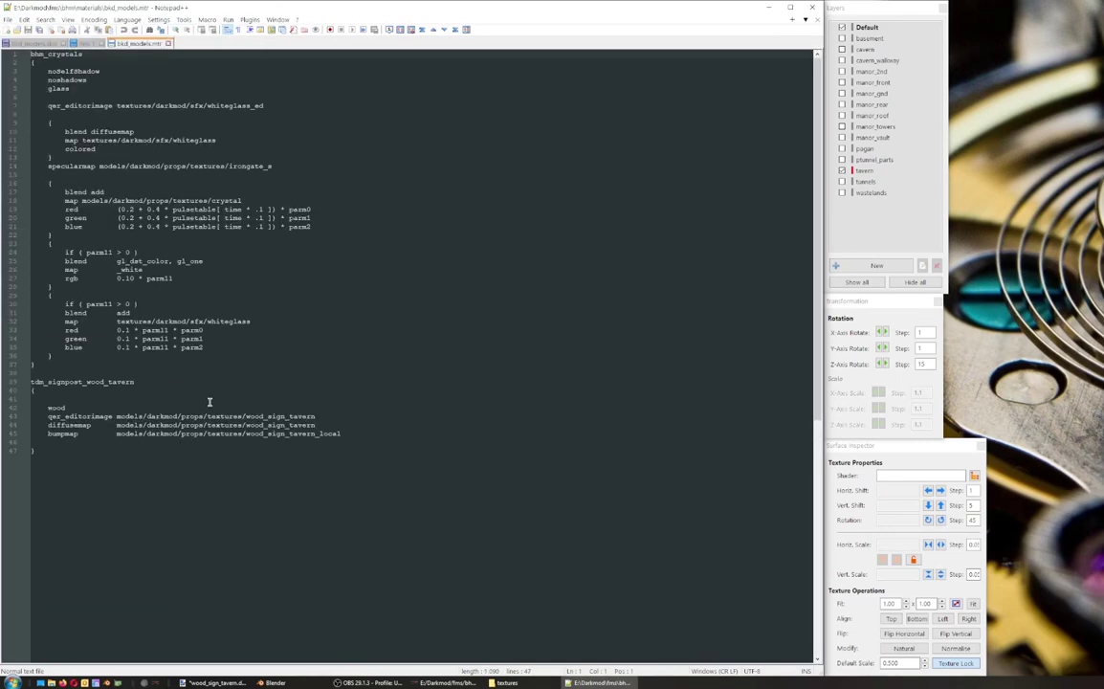
pyautogui.moveTo(318, 414); pyautogui.dragTo(121, 413)
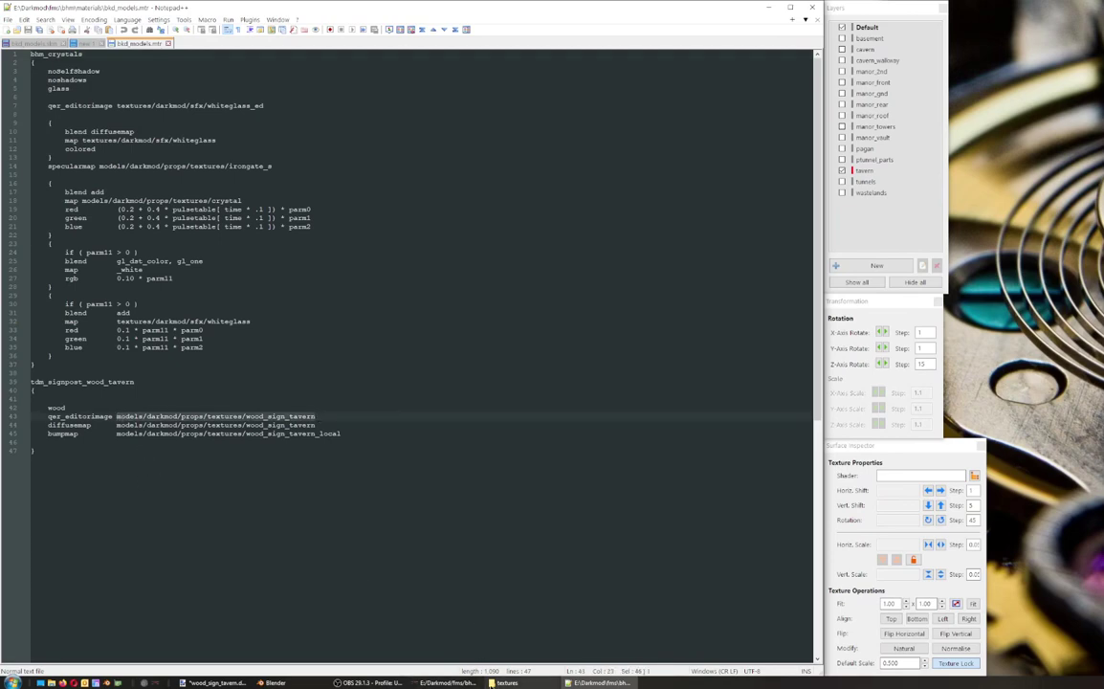
pyautogui.click(31, 44)
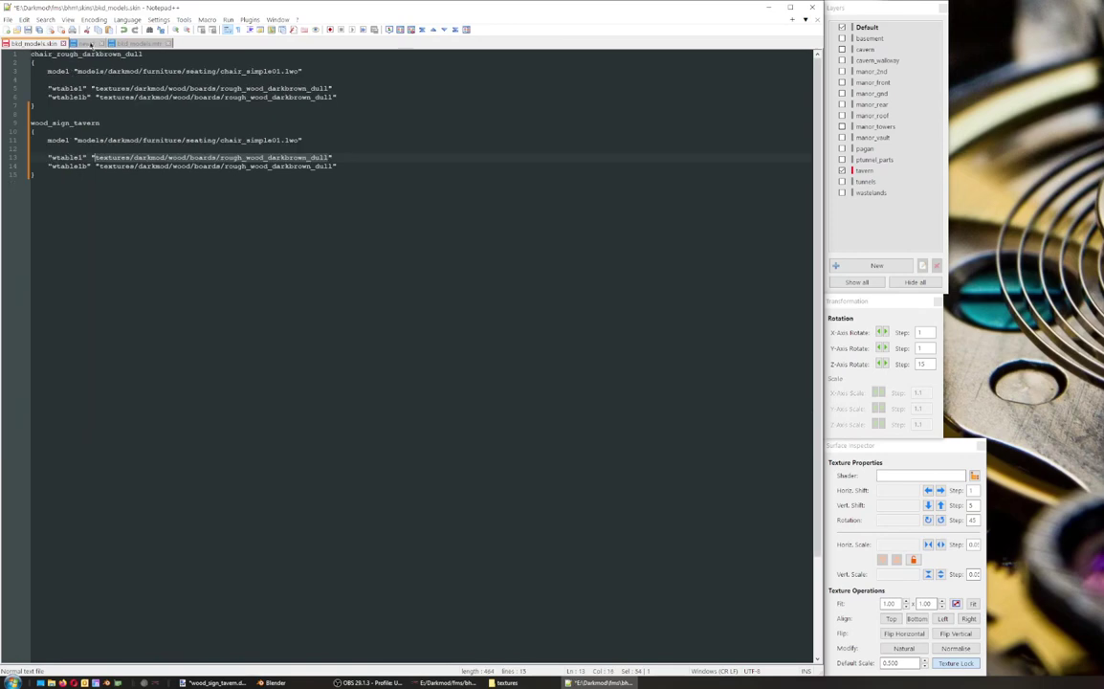
pyautogui.click(138, 43)
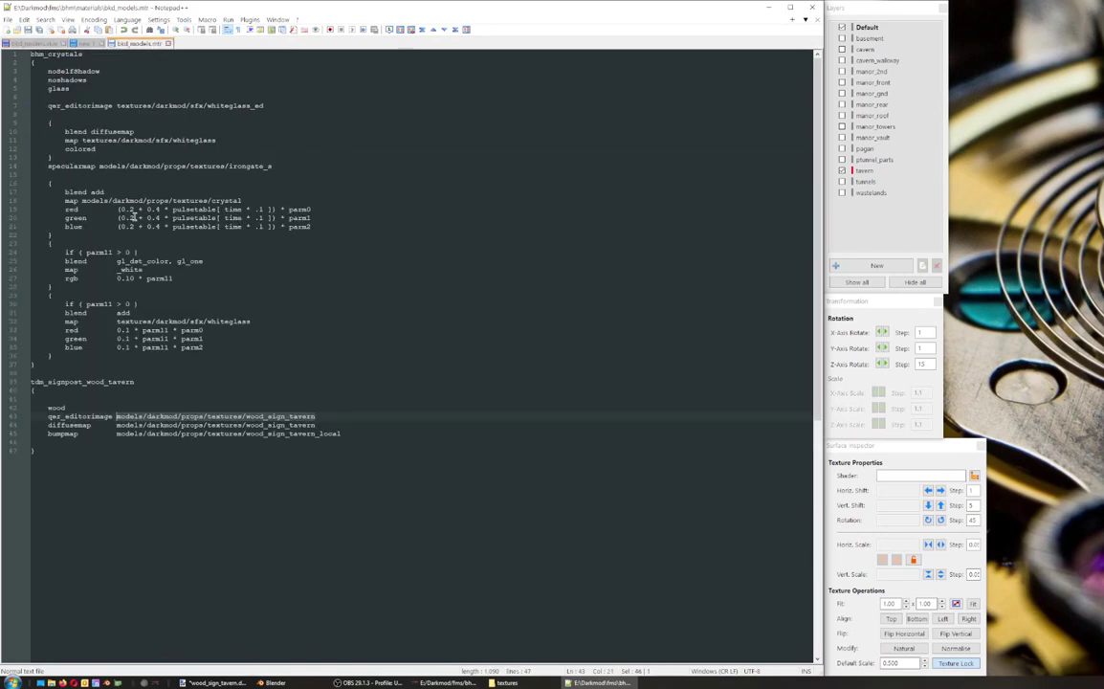
pyautogui.middleClick(83, 46)
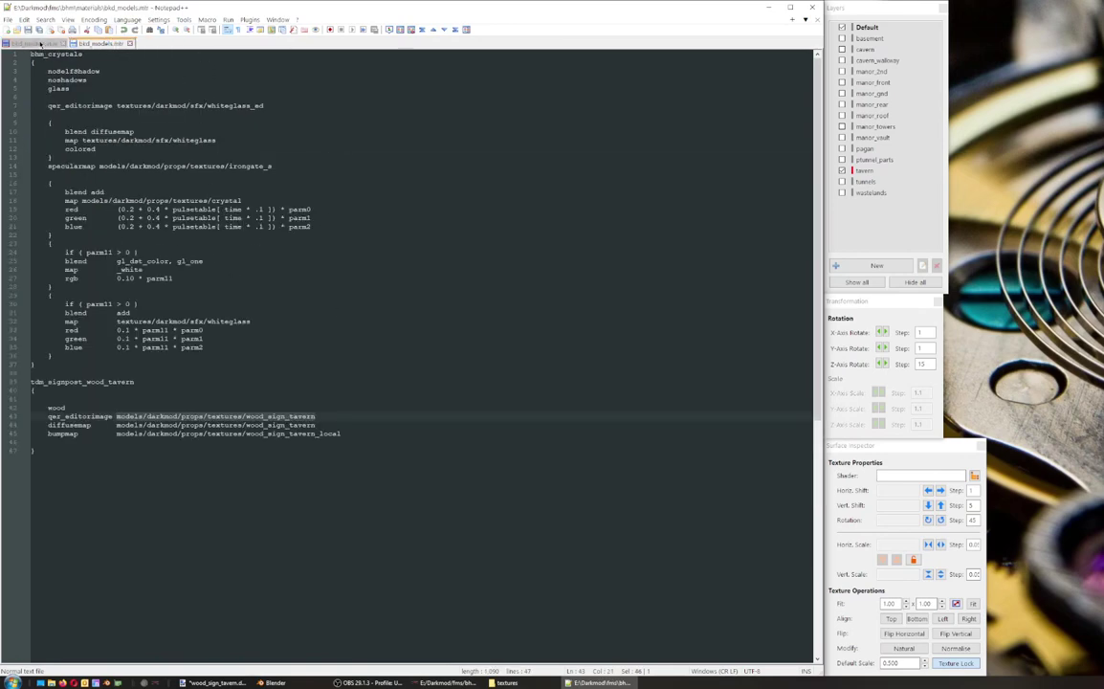
# Step: In the wood_sign_tavern skin, delete the wtable1b line and set the wtable1 replacement to models/darkmod/props/textures/wood_sign_tavern
pyautogui.click(48, 43)
pyautogui.moveTo(330, 162); pyautogui.dragTo(9, 166)
pyautogui.press('Delete')
pyautogui.press('Delete')
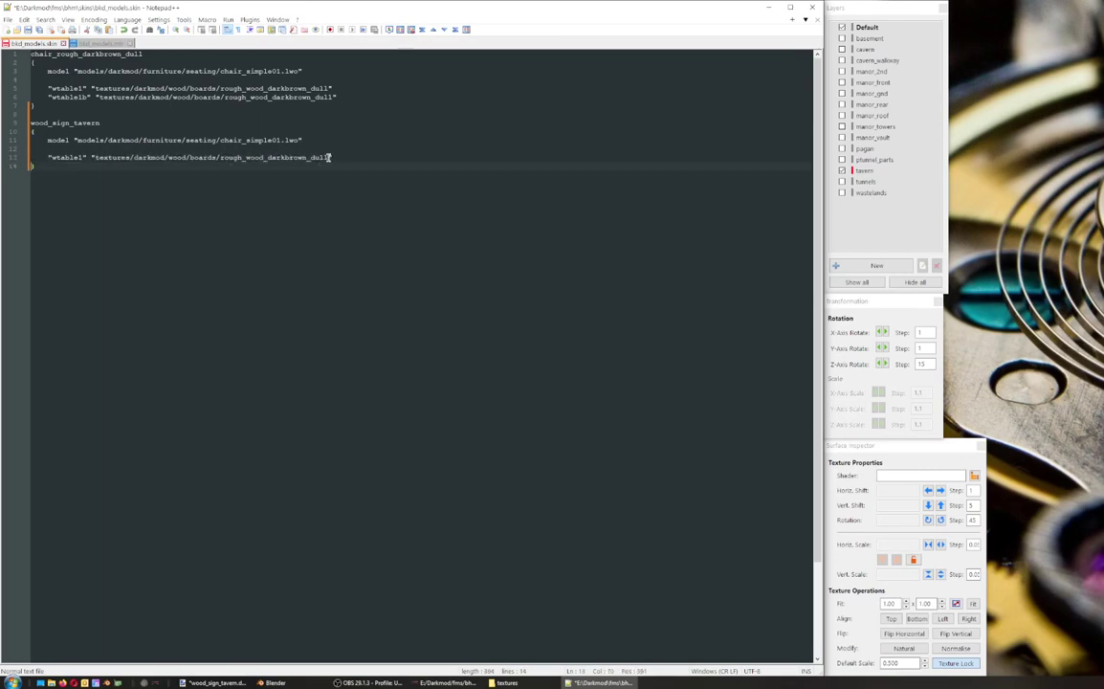
pyautogui.moveTo(330, 158); pyautogui.dragTo(93, 158)
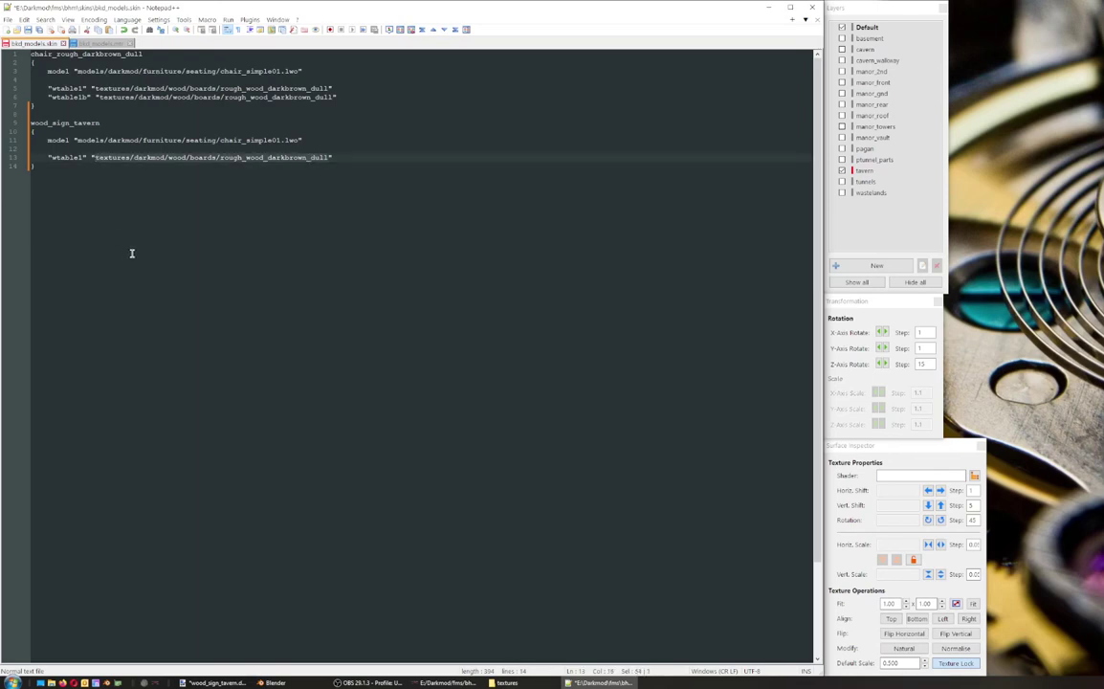
pyautogui.hotkey('ctrl', 'v')
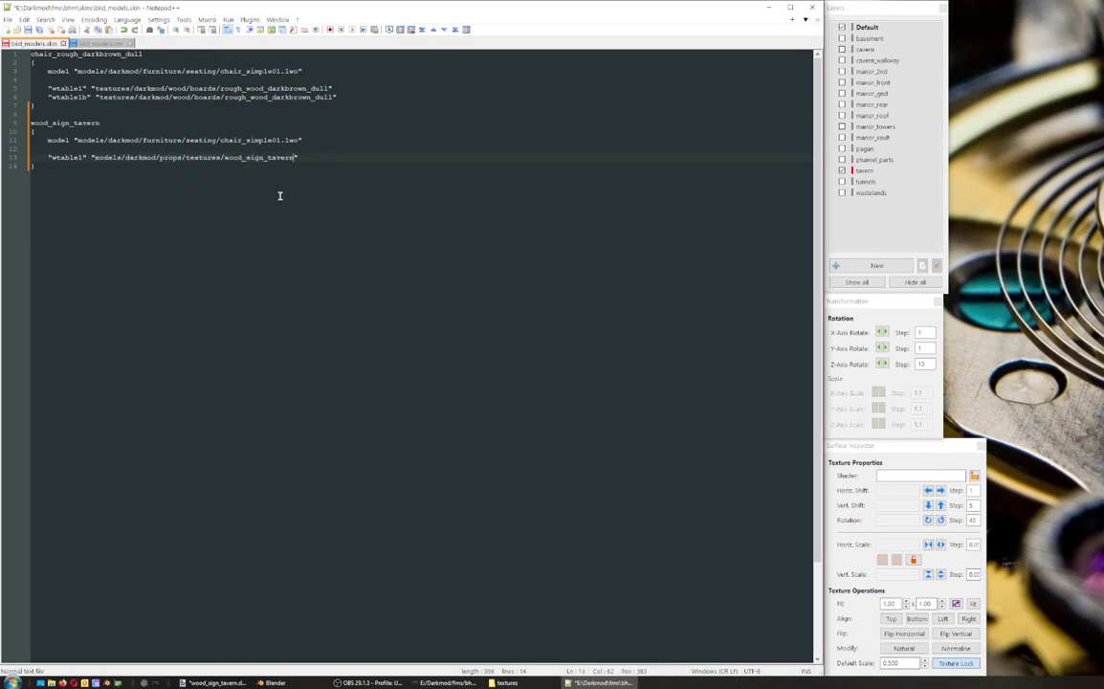
# Step: In DarkRadiant, show the material definition of signpost_single_old.lwo and copy the name tdm_signpost_old_wood
pyautogui.hotkey('alt', 'Tab')
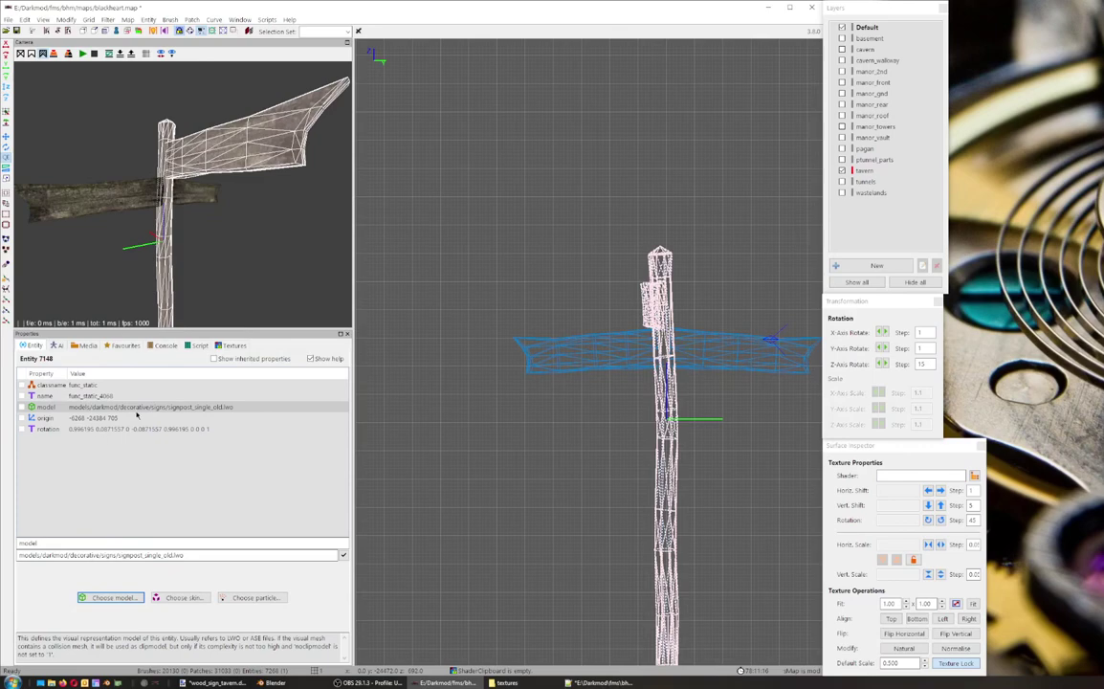
pyautogui.click(111, 597)
pyautogui.rightClick(191, 460)
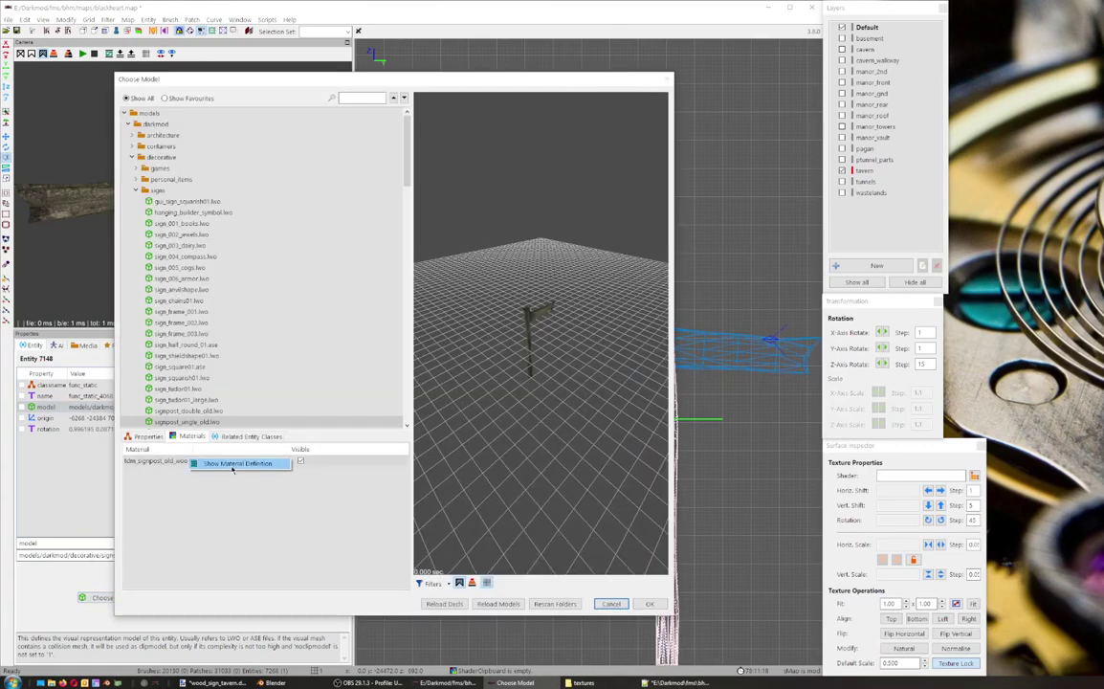
pyautogui.click(234, 463)
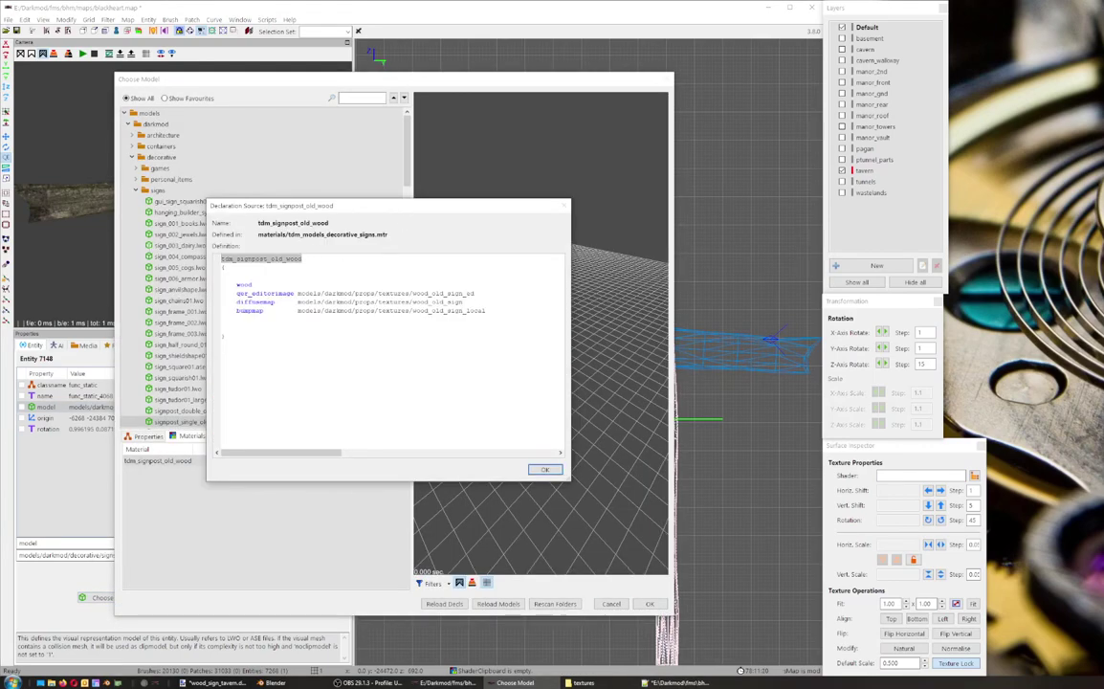
pyautogui.hotkey('alt', 'Tab')
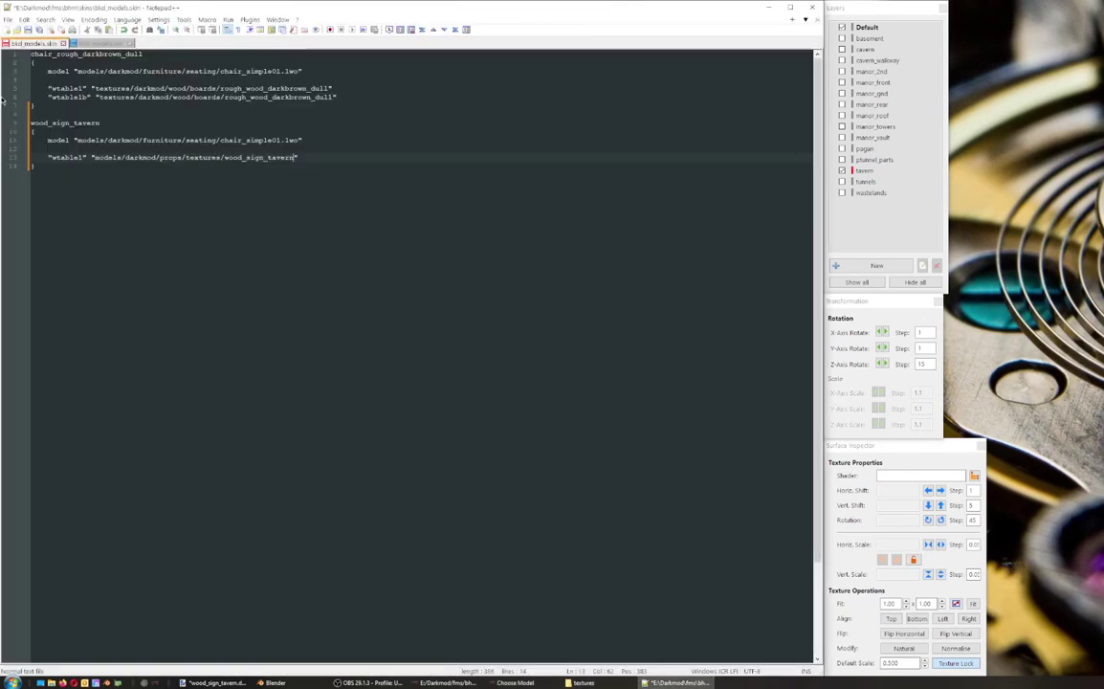
# Step: Replace wtable1 in the wood_sign_tavern skin with tdm_signpost_old_wood and save bkd_models.skin
pyautogui.moveTo(84, 157); pyautogui.dragTo(51, 157)
pyautogui.write('tdm_signpost_old_wood')
pyautogui.click(29, 30)
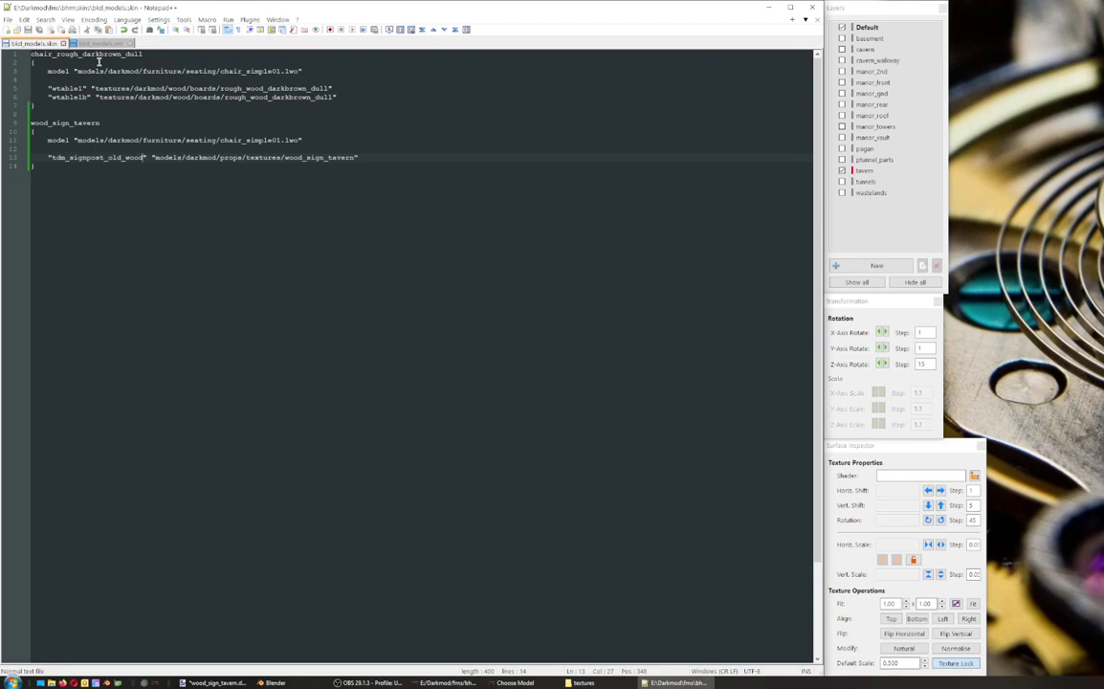
# Step: Return to DarkRadiant, close the material definition and model chooser without changing the model, and deselect the signpost
pyautogui.click(450, 683)
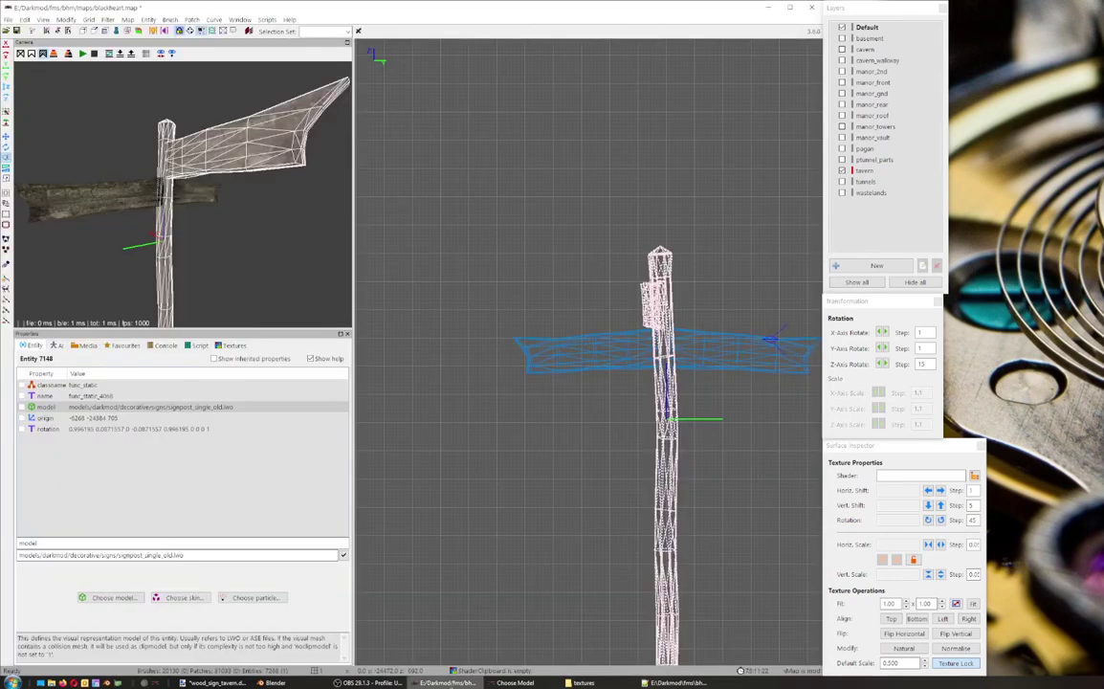
pyautogui.click(534, 683)
pyautogui.click(492, 424)
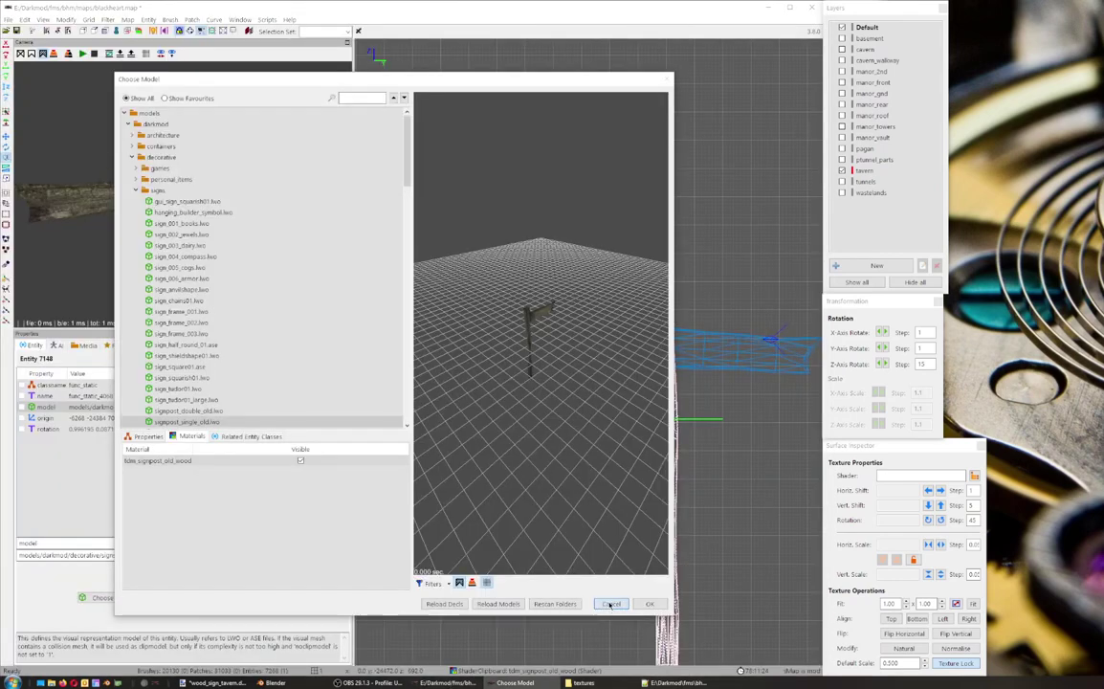
pyautogui.click(553, 543)
pyautogui.press('Escape')
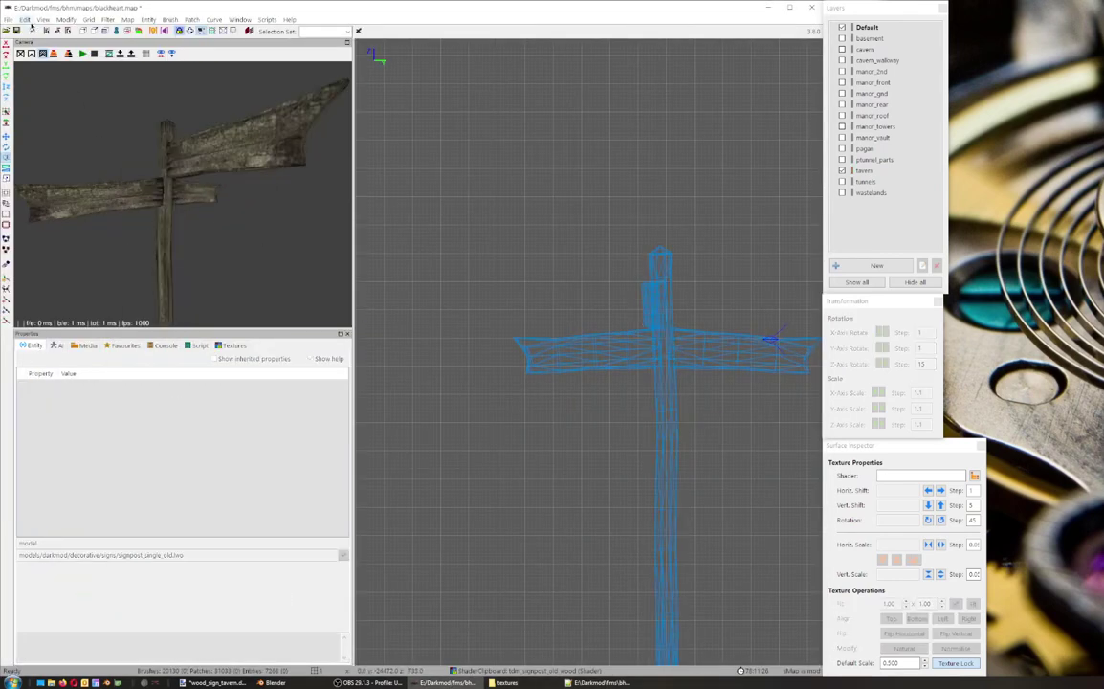
# Step: Reload the map editor's declarations to load the edited material and skin definitions
pyautogui.click(10, 19)
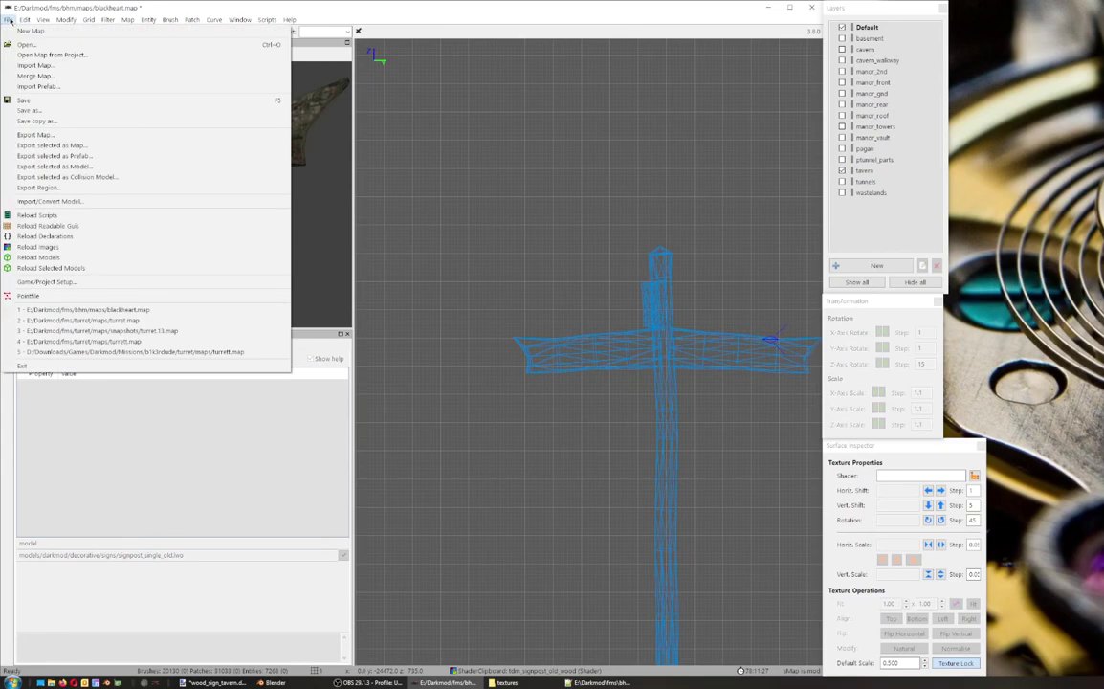
pyautogui.click(67, 240)
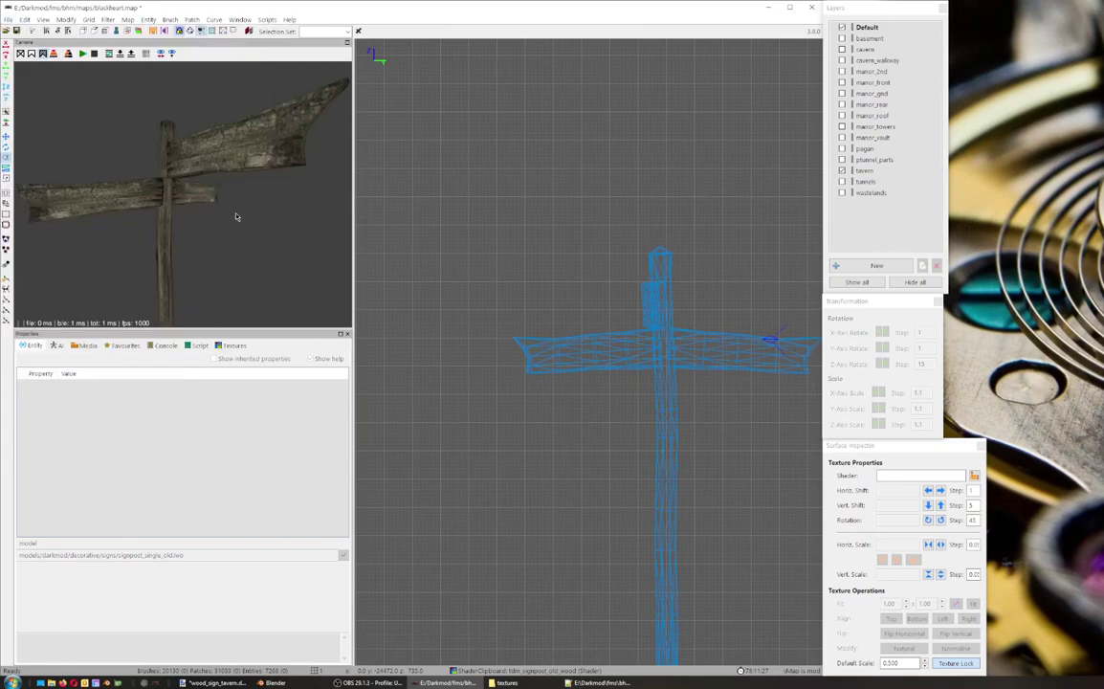
pyautogui.rightClick(305, 278)
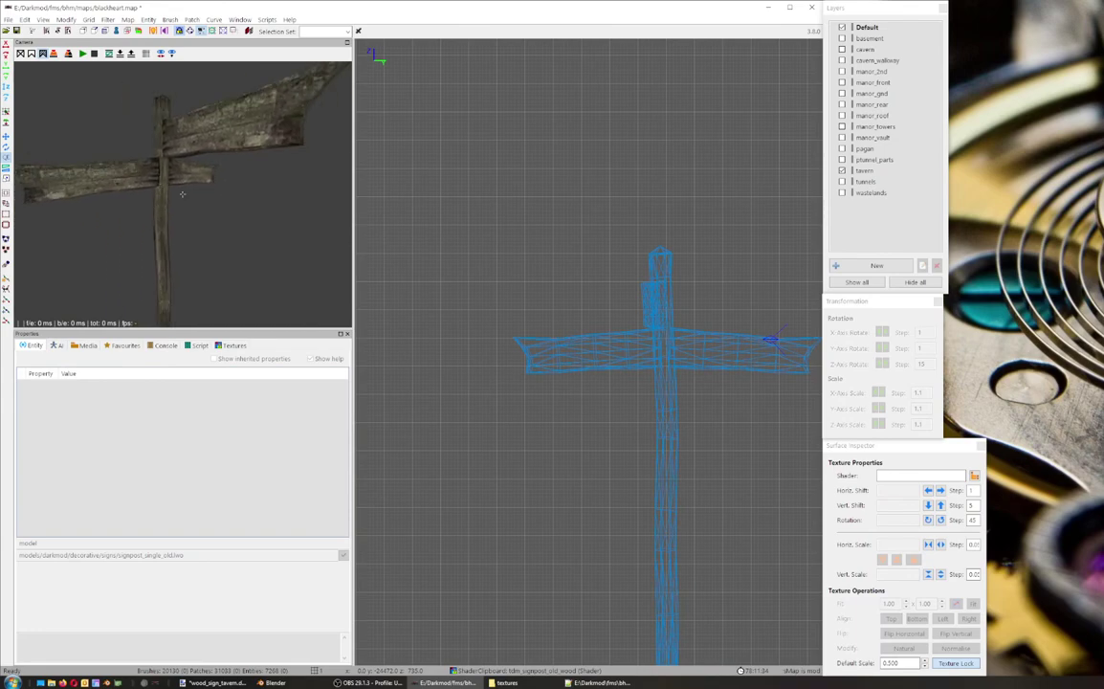
# Step: Select the signpost_single_old.lwo entity and add a skin property to it
pyautogui.rightClick(305, 279)
pyautogui.keyDown('shift'); pyautogui.click(207, 142); pyautogui.keyUp('shift')
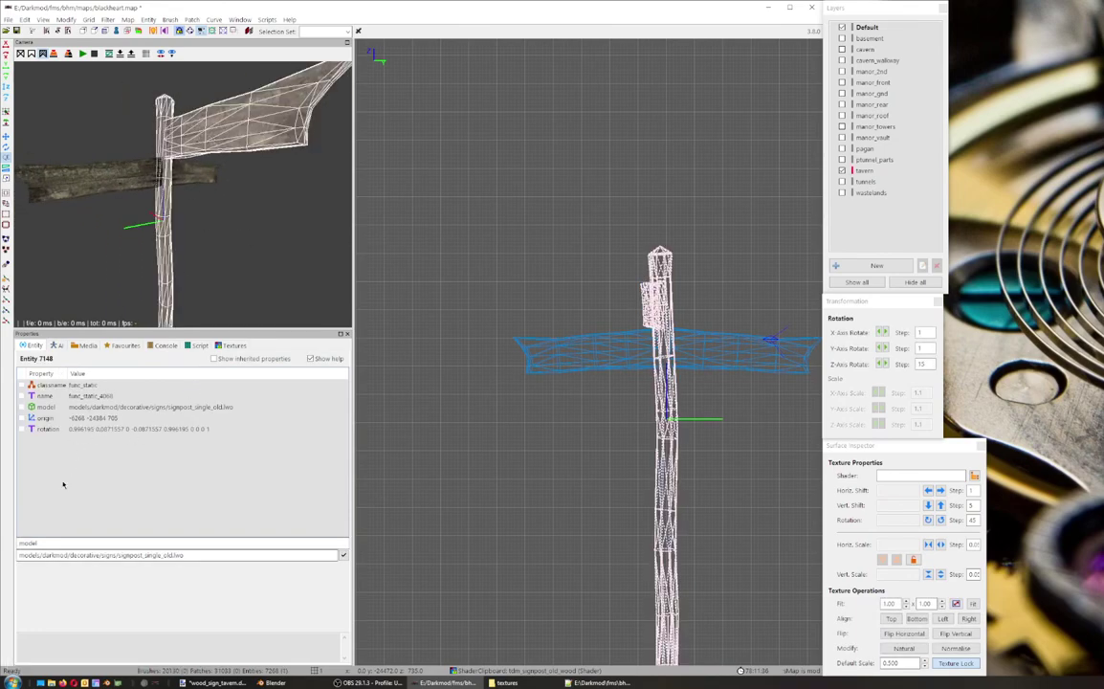
pyautogui.moveTo(56, 543); pyautogui.dragTo(4, 551)
pyautogui.write('skin')
pyautogui.press('Return')
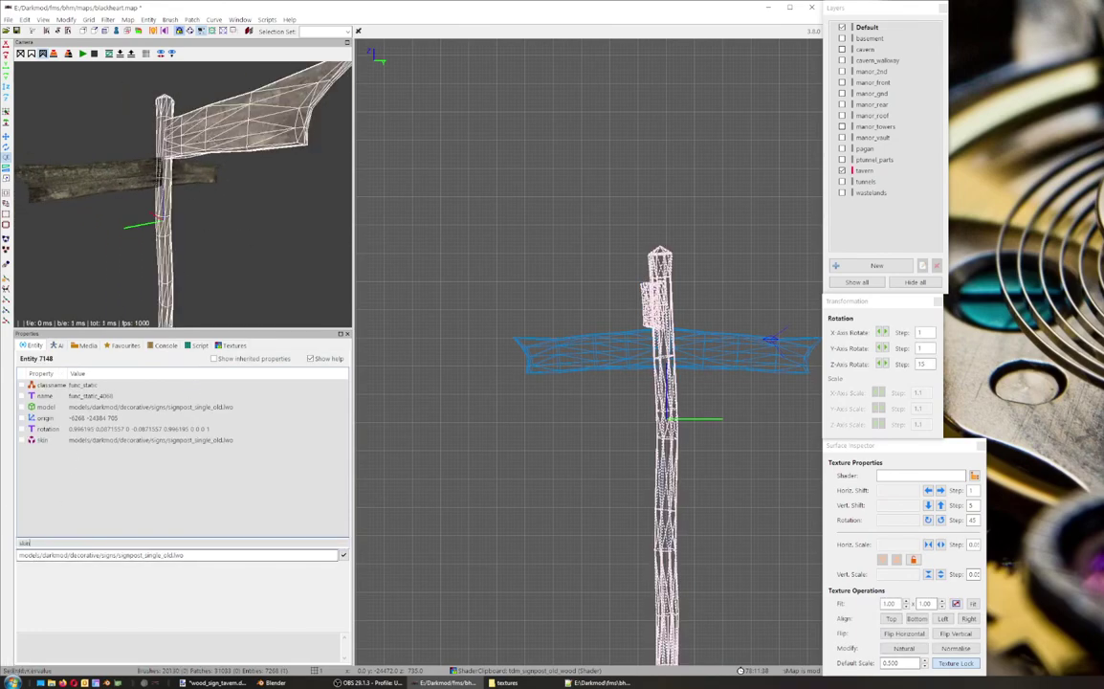
# Step: Check the skin chooser for skins matching the signpost and close it without choosing one
pyautogui.click(81, 440)
pyautogui.click(197, 597)
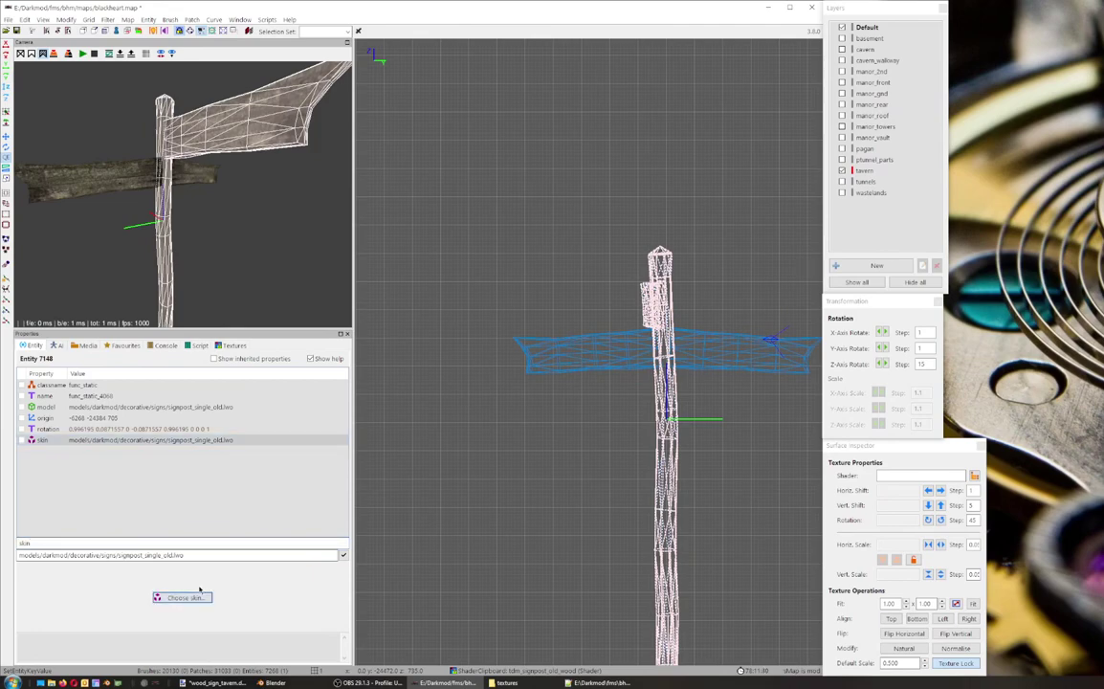
pyautogui.click(184, 597)
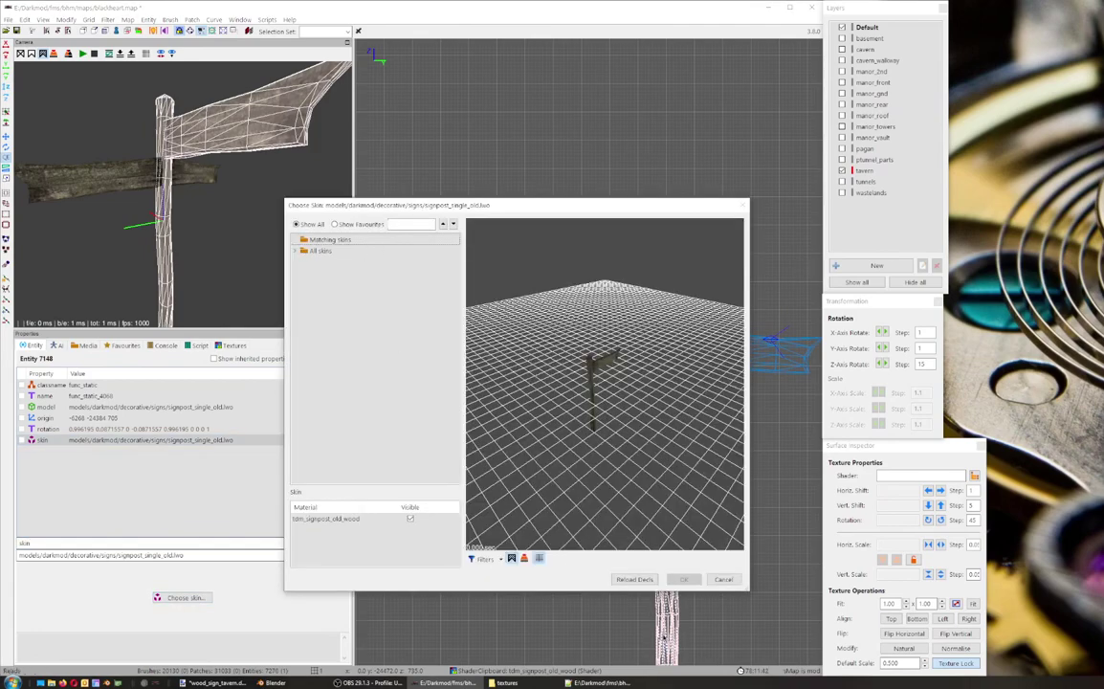
pyautogui.click(722, 579)
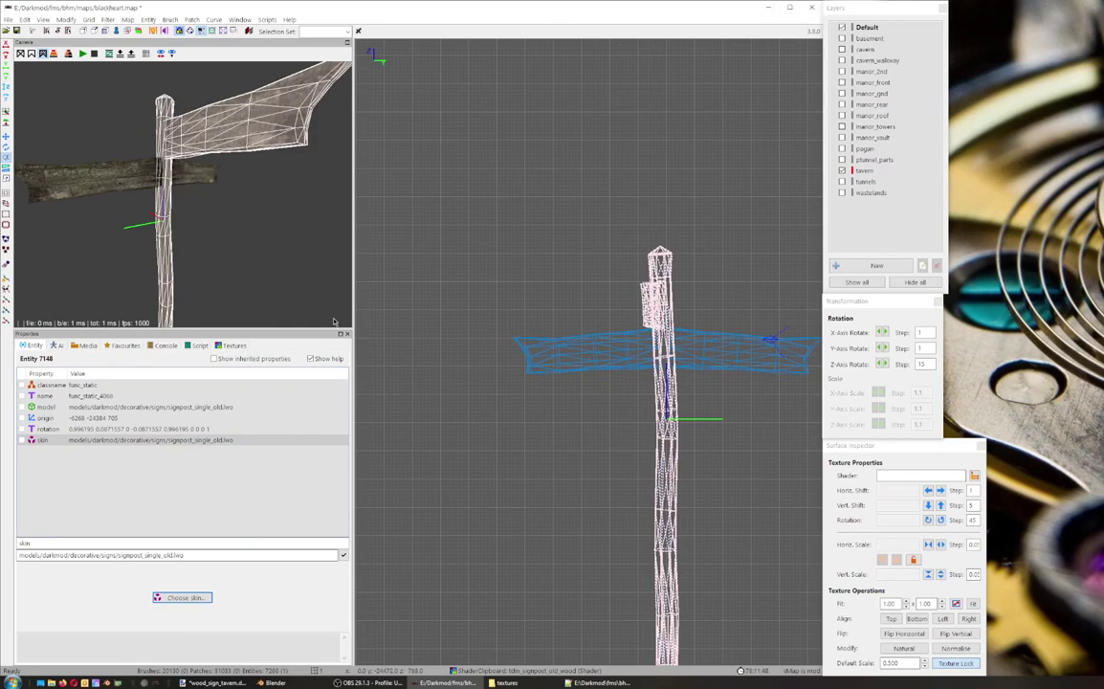
pyautogui.click(76, 441)
pyautogui.moveTo(185, 555); pyautogui.dragTo(2, 551)
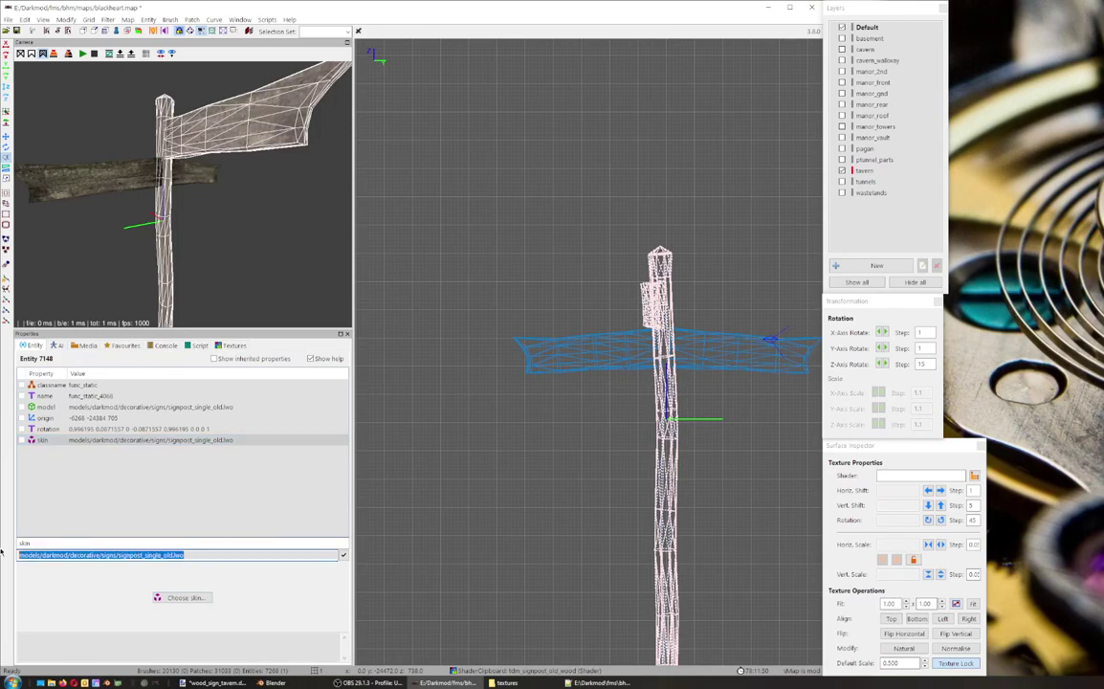
pyautogui.write('tdm_signpost_old_wood')
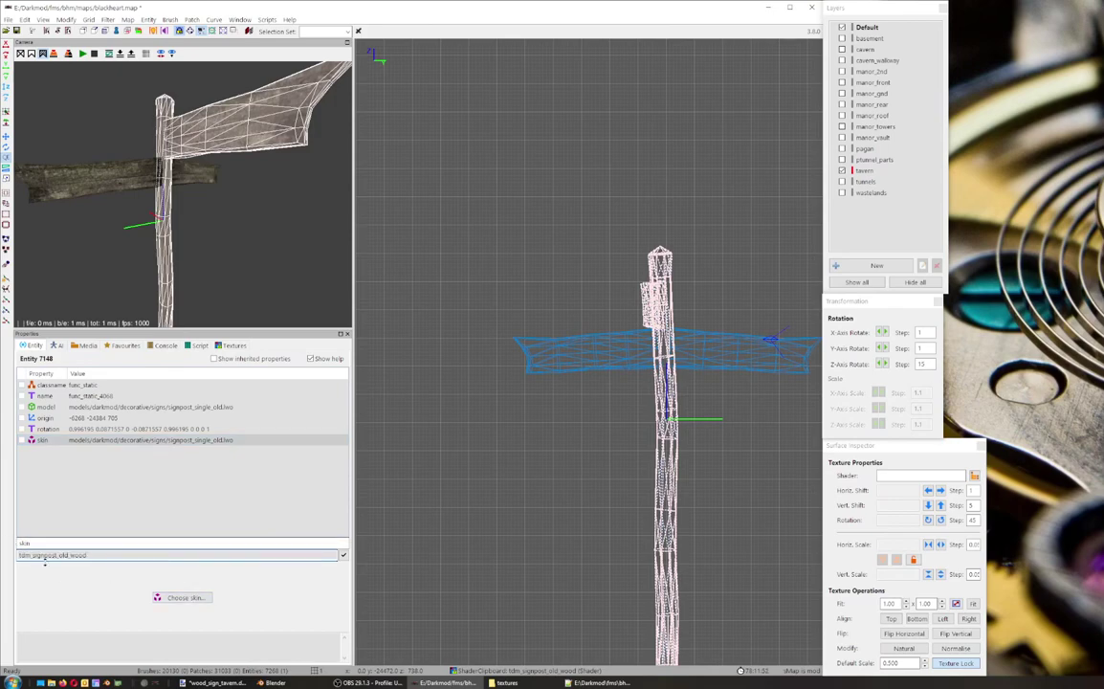
# Step: Copy the skin name wood_sign_tavern from bkd_models.skin in Notepad++ and apply it as the signpost's skin value in DarkRadiant
pyautogui.click(583, 682)
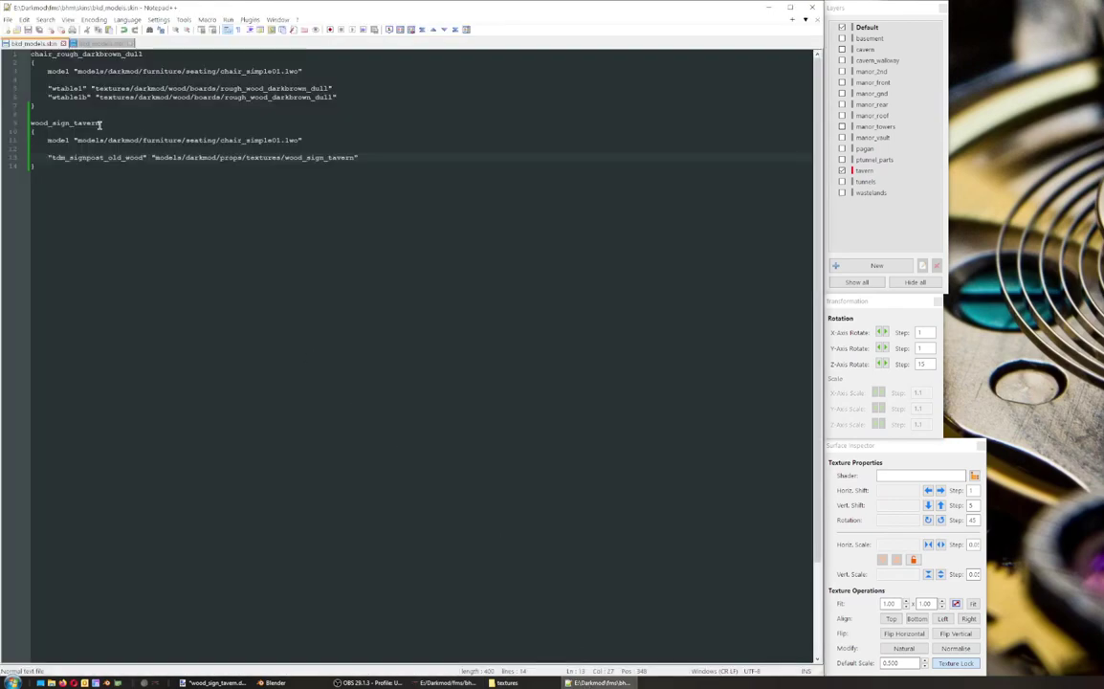
pyautogui.moveTo(100, 123); pyautogui.dragTo(19, 126)
pyautogui.hotkey('ctrl', 'c')
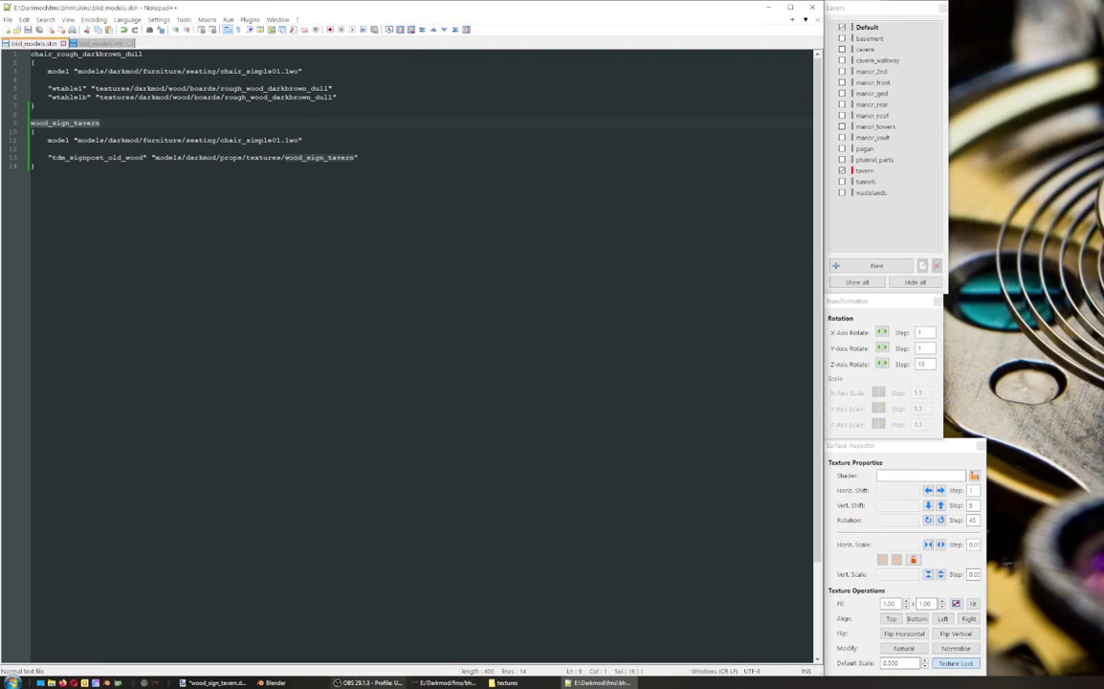
pyautogui.click(446, 682)
pyautogui.moveTo(88, 555); pyautogui.dragTo(39, 553)
pyautogui.hotkey('ctrl', 'v')
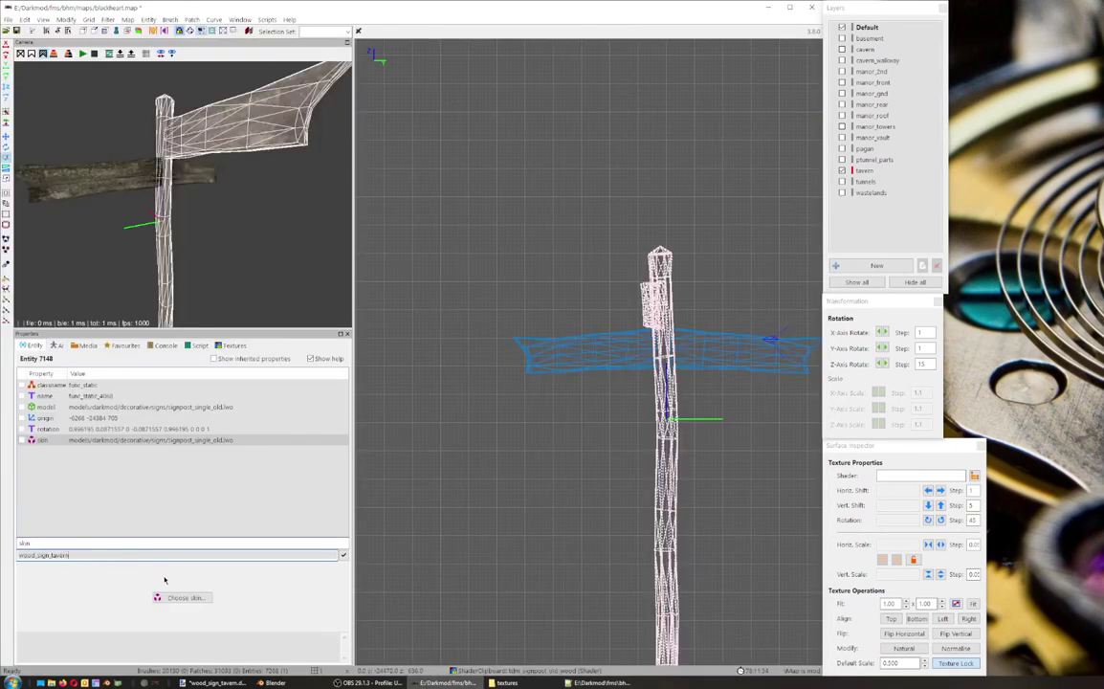
pyautogui.click(344, 555)
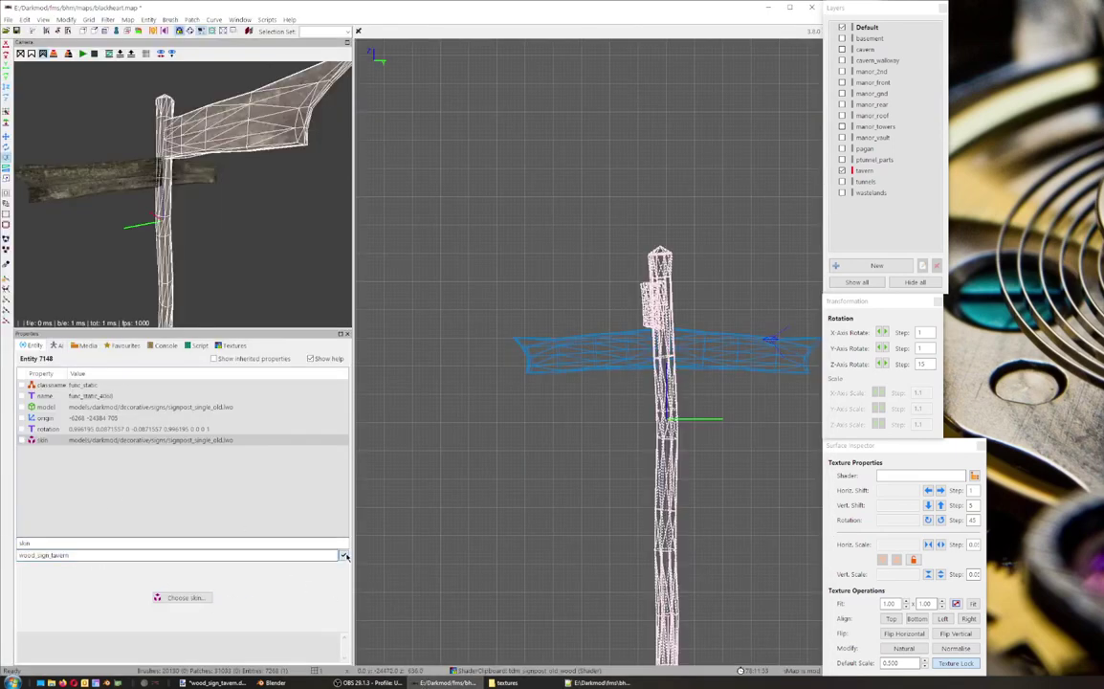
# Step: Examine from both sides how the wood_sign_tavern skin lies on the signpost's board
pyautogui.rightClick(258, 252)
pyautogui.scroll(3, 182, 194)
pyautogui.scroll(-5, 182, 195)
pyautogui.scroll(5, 182, 195)
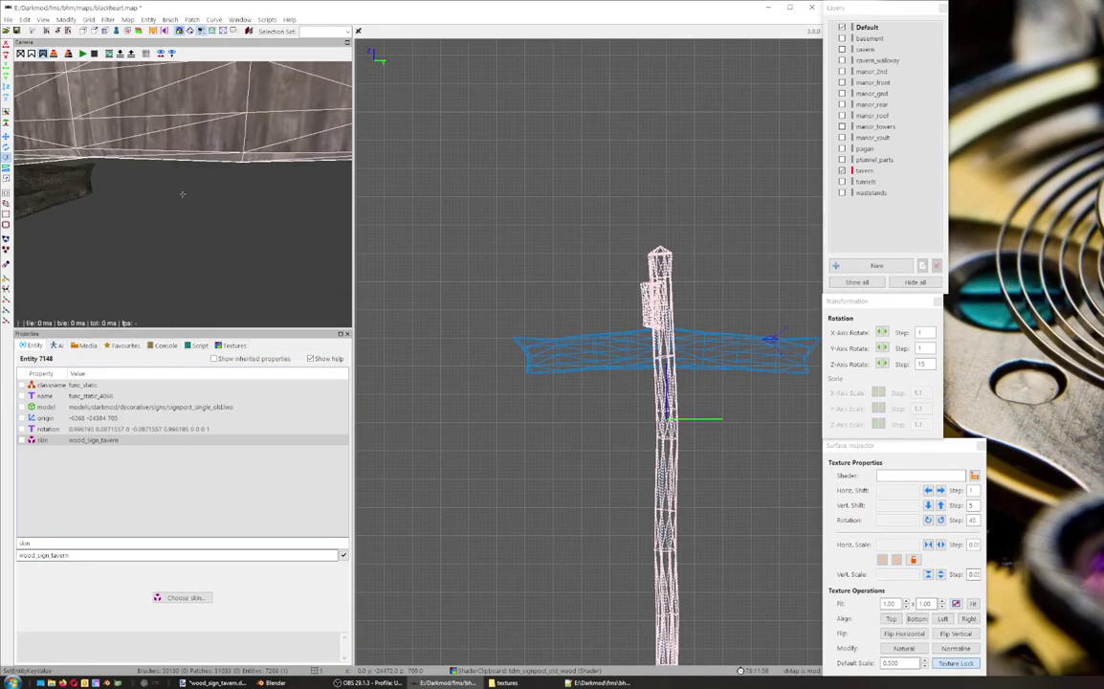
pyautogui.scroll(-5, 182, 195)
pyautogui.scroll(5, 182, 195)
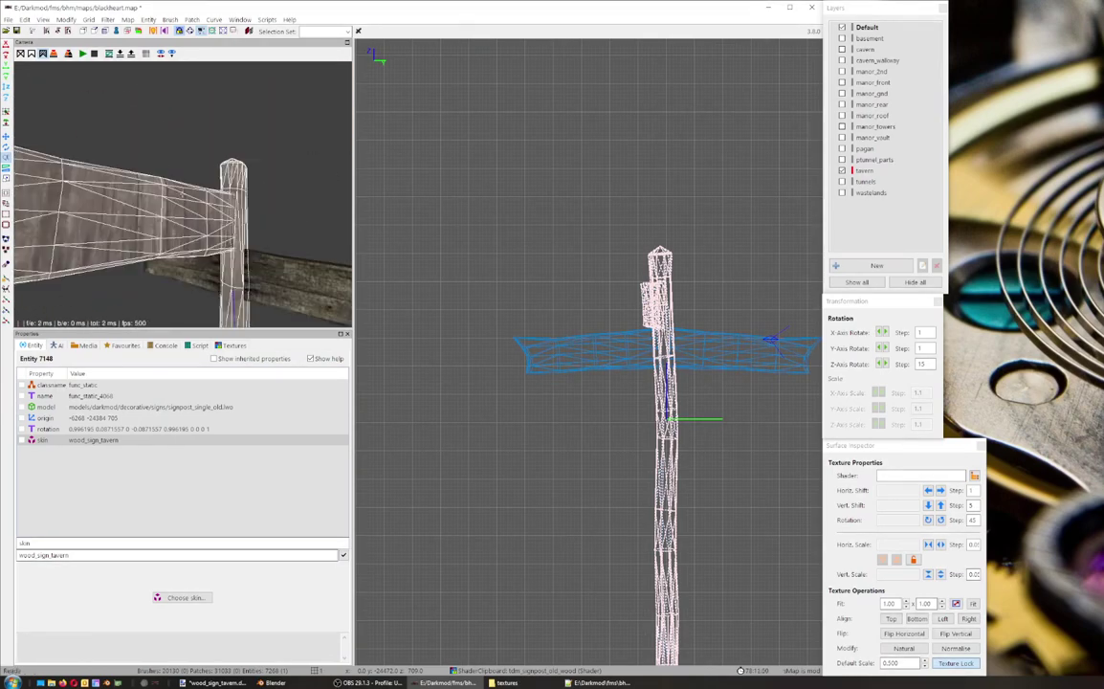
pyautogui.scroll(-5, 181, 194)
pyautogui.moveTo(211, 186); pyautogui.dragTo(205, 187, button='right')
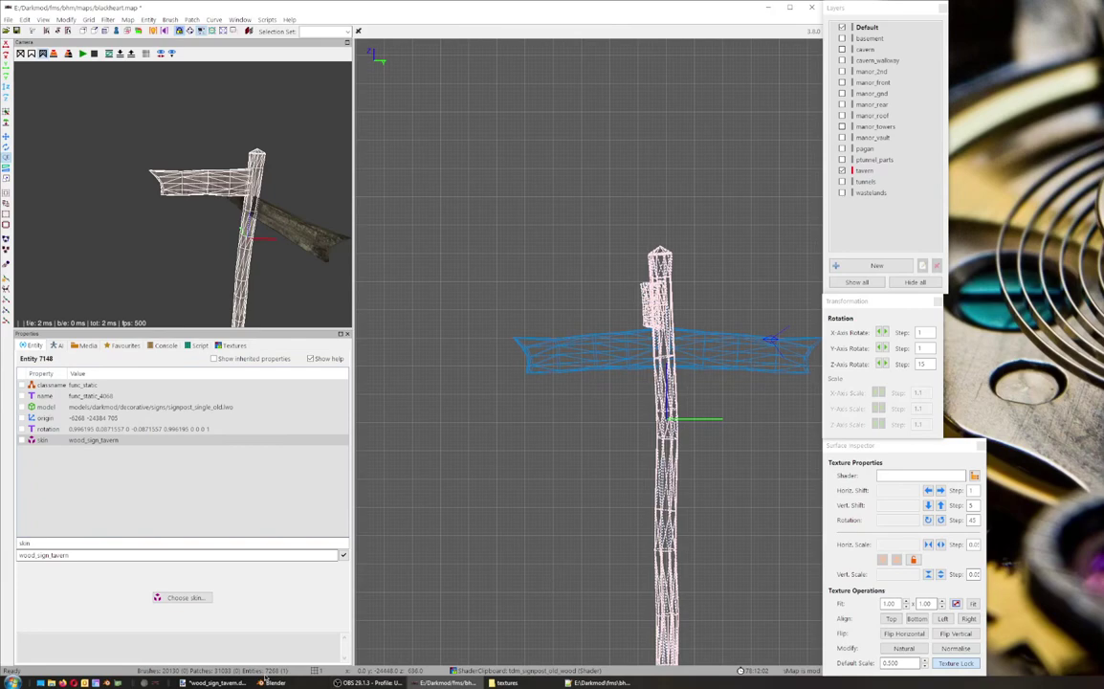
# Step: Switch to paint.net, deselect the area around the Bridgeport lettering, and reopen the recent file wood_sign_tavern.dds
pyautogui.click(206, 682)
pyautogui.scroll(-3, 340, 536)
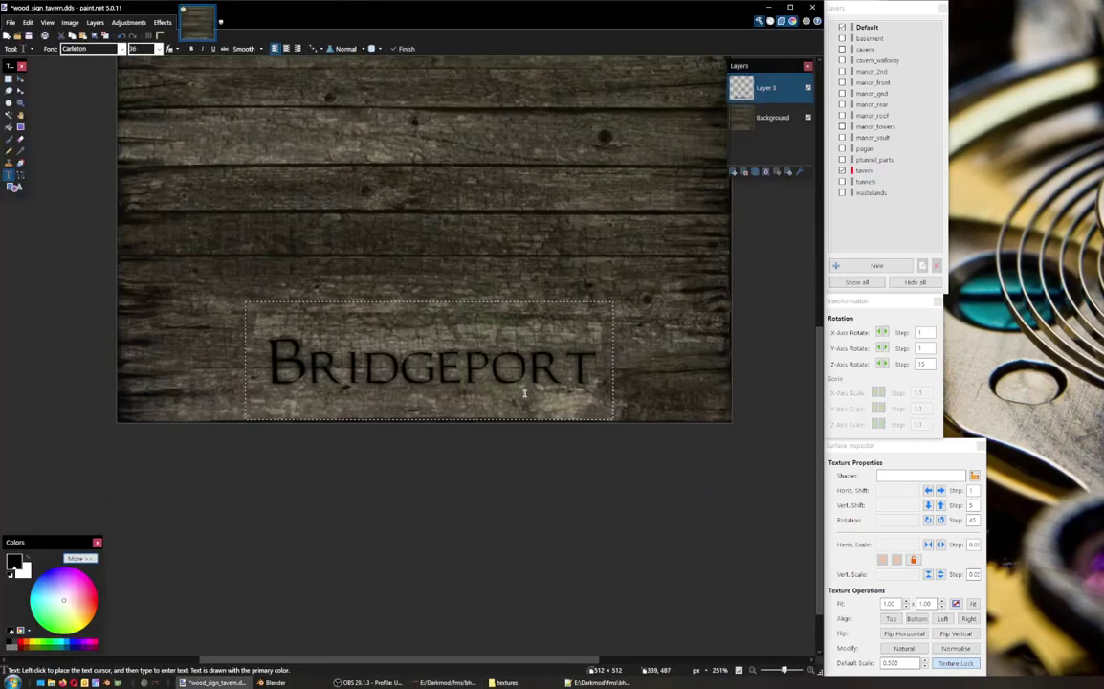
pyautogui.scroll(3, 527, 367)
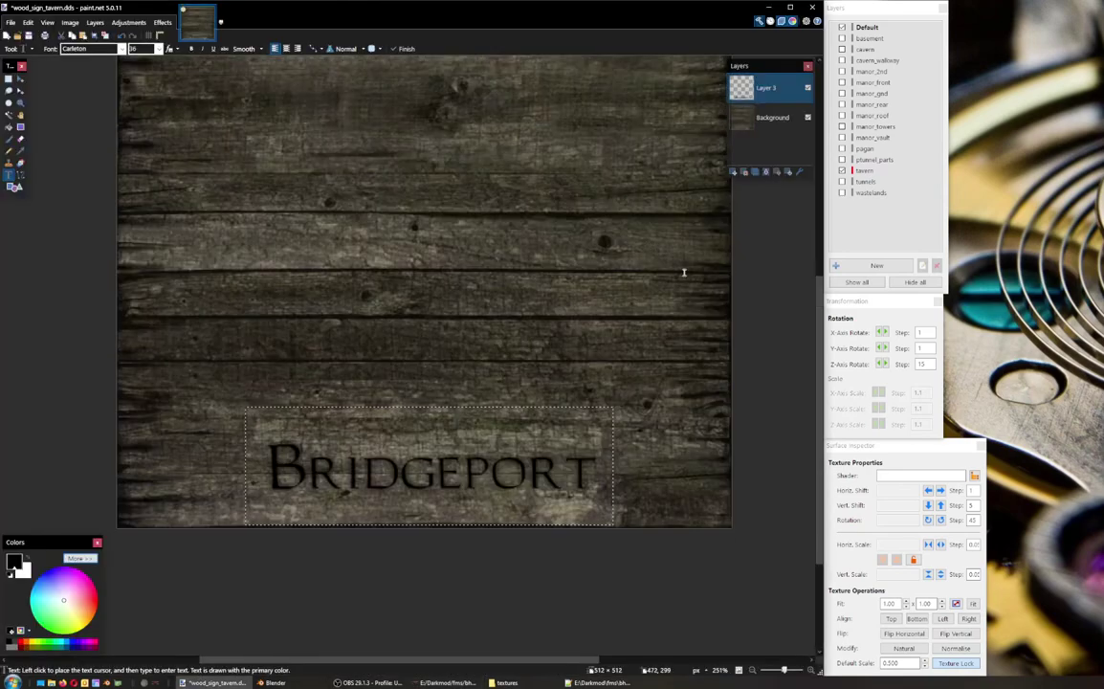
pyautogui.hotkey('ctrl', 'd')
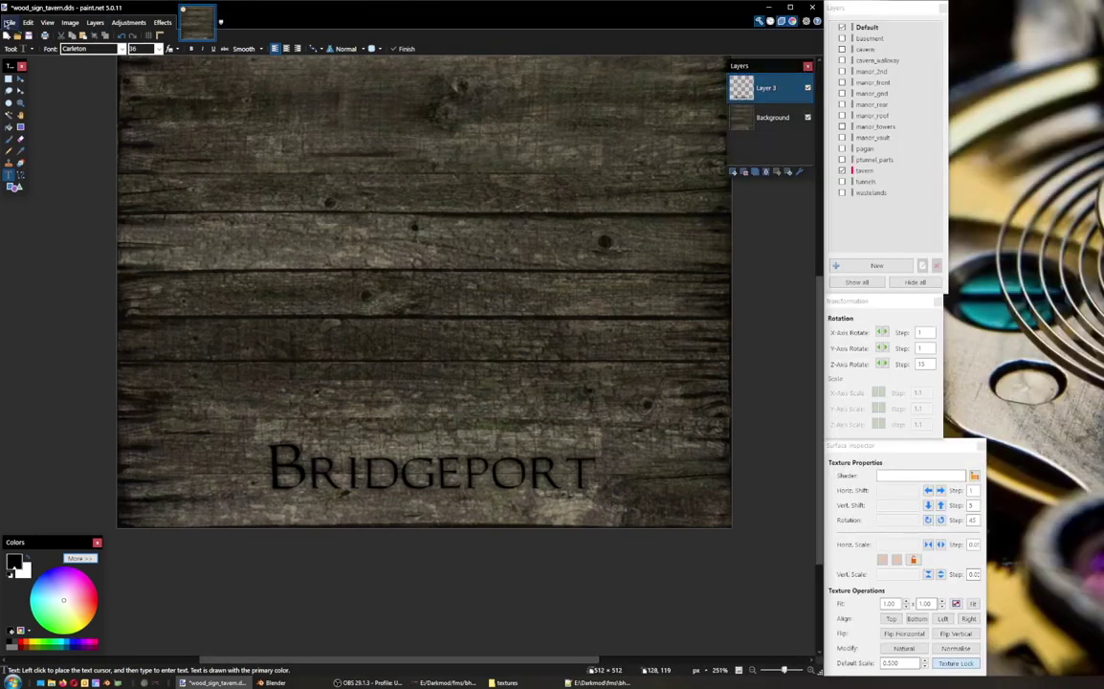
pyautogui.click(9, 22)
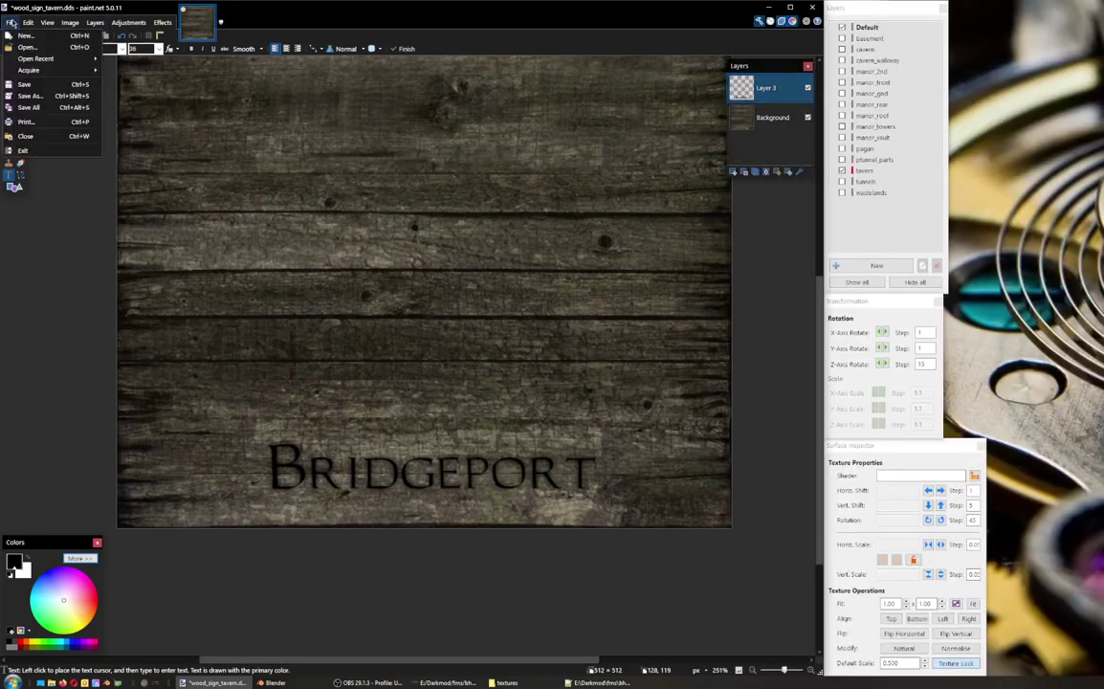
pyautogui.moveTo(44, 59)
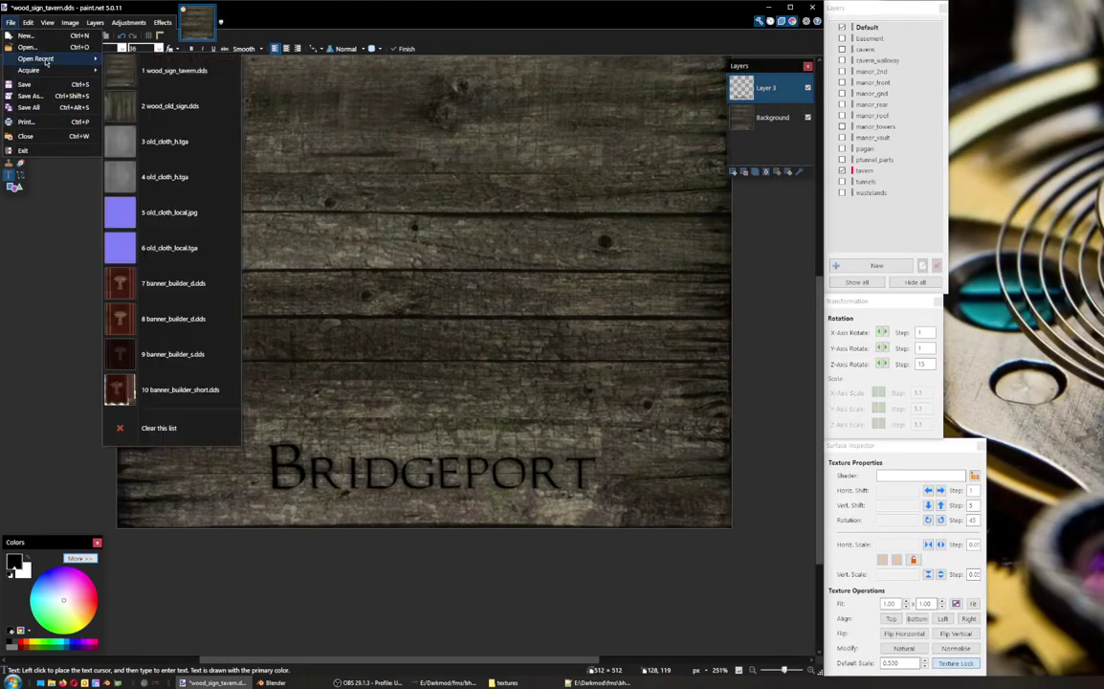
pyautogui.click(187, 69)
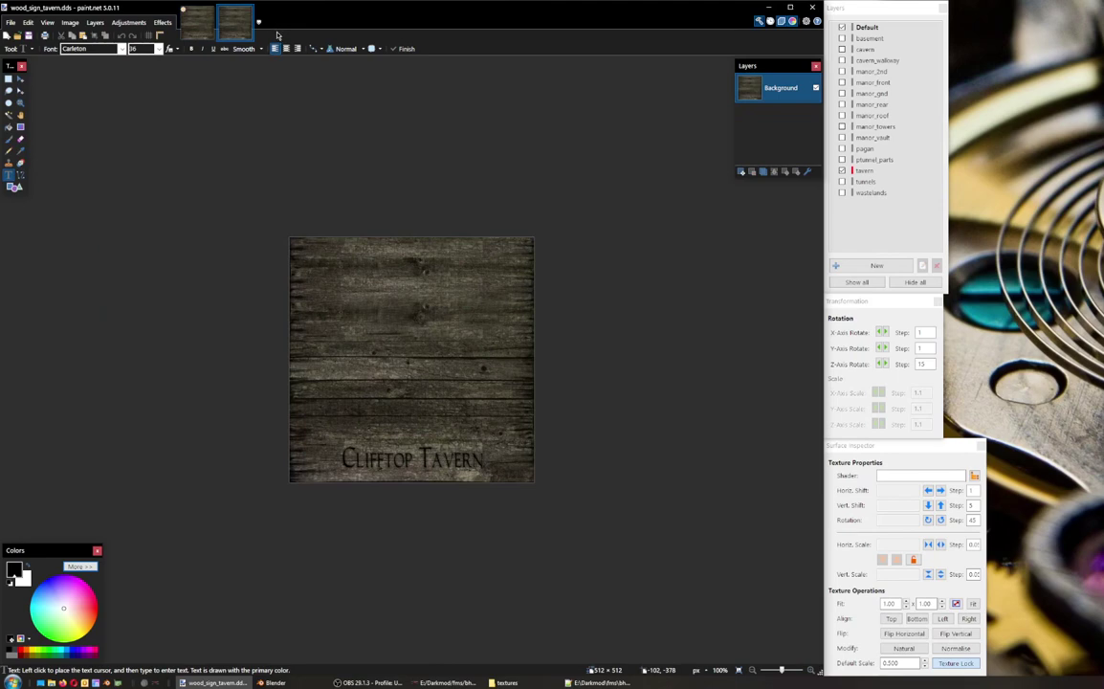
# Step: Flip the Clifftop Tavern image vertically and rotate it 90° clockwise
pyautogui.click(74, 23)
pyautogui.click(81, 48)
pyautogui.click(70, 22)
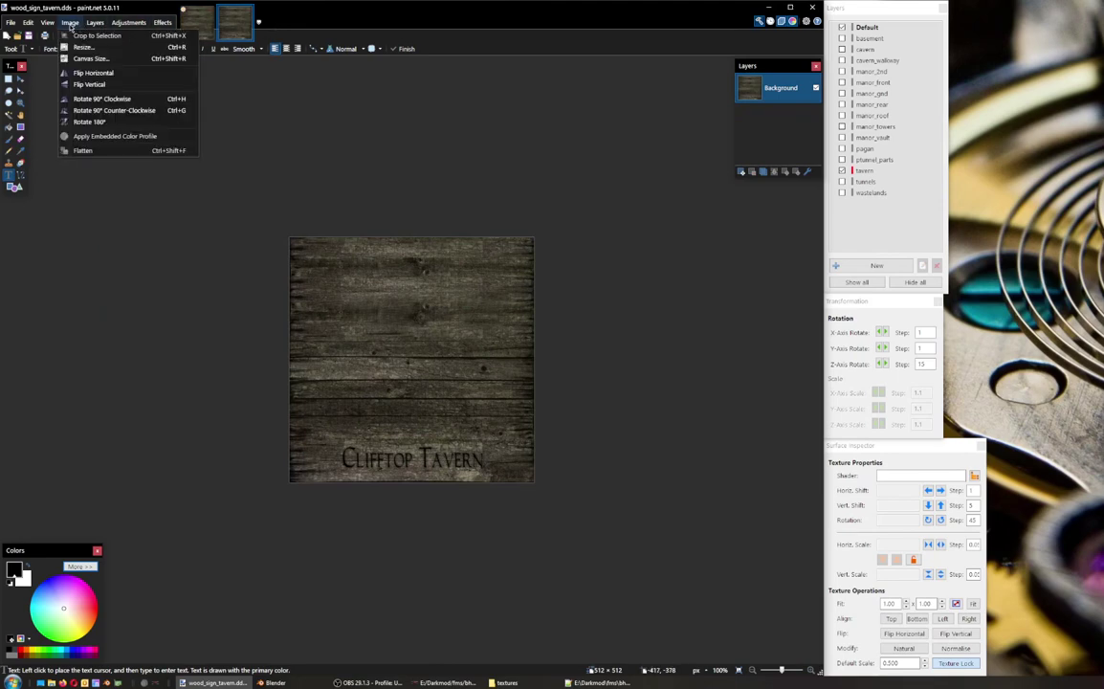
pyautogui.click(90, 84)
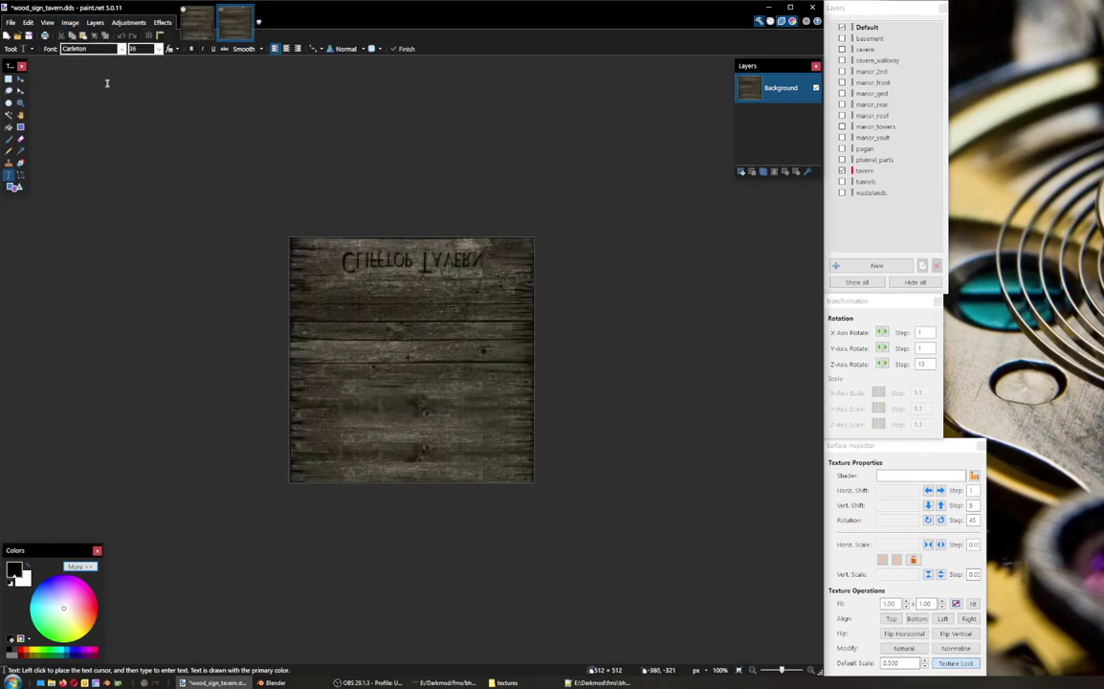
pyautogui.click(72, 25)
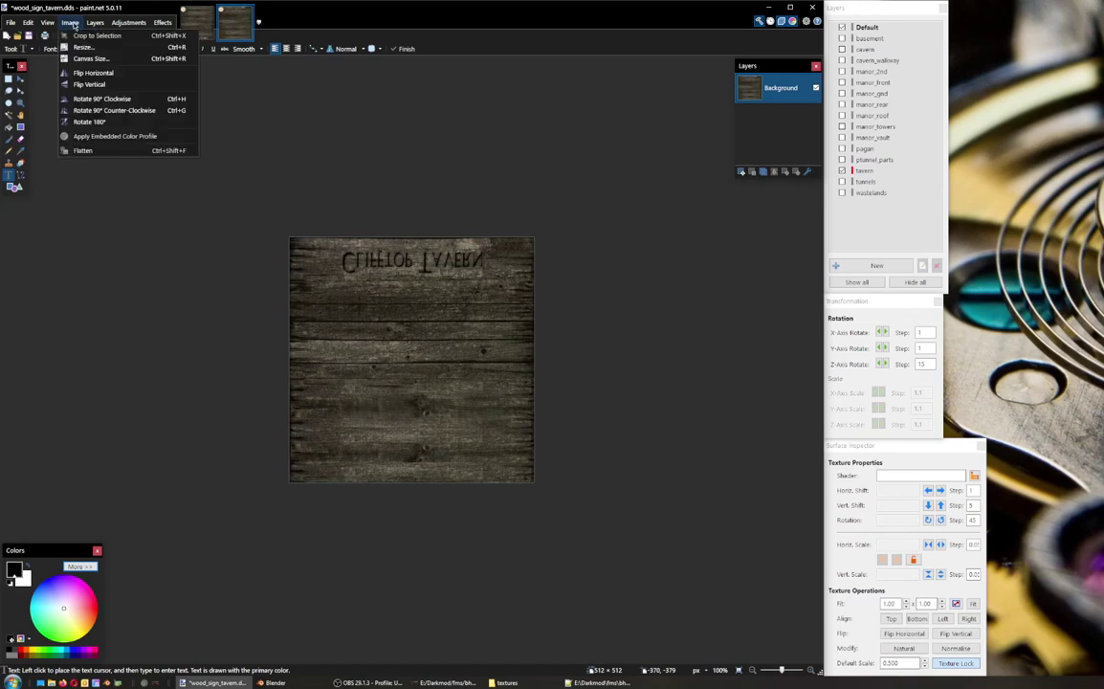
pyautogui.click(102, 100)
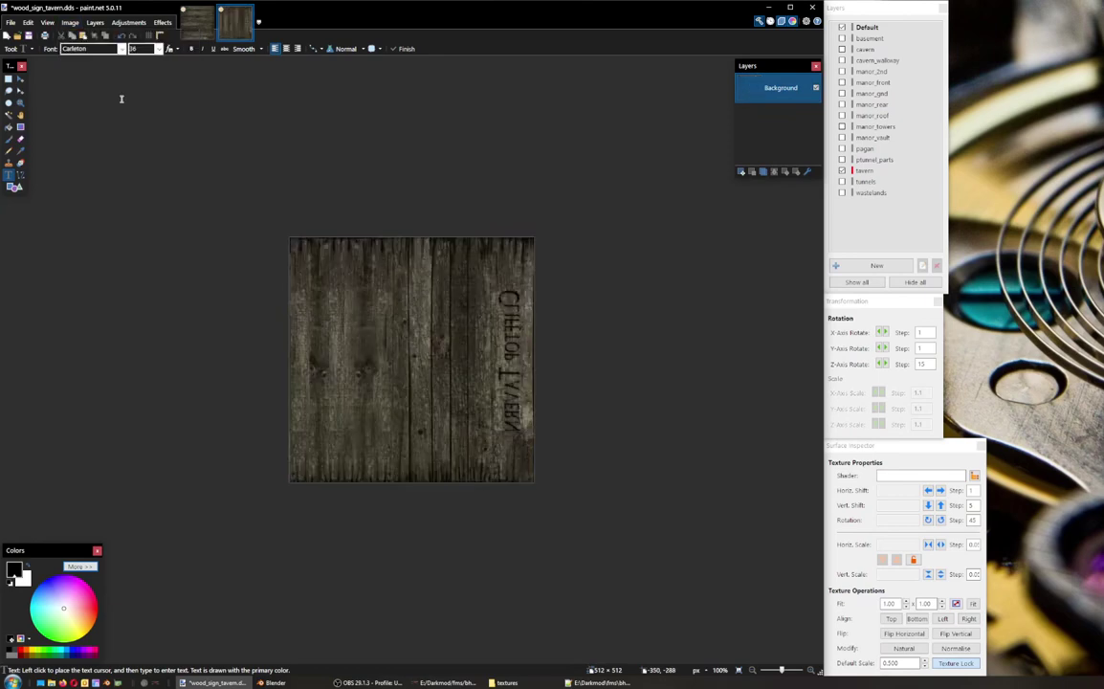
# Step: Flip the Background layer horizontally and save wood_sign_tavern.dds as BC3 (Linear, DXT5) with mip maps
pyautogui.click(71, 24)
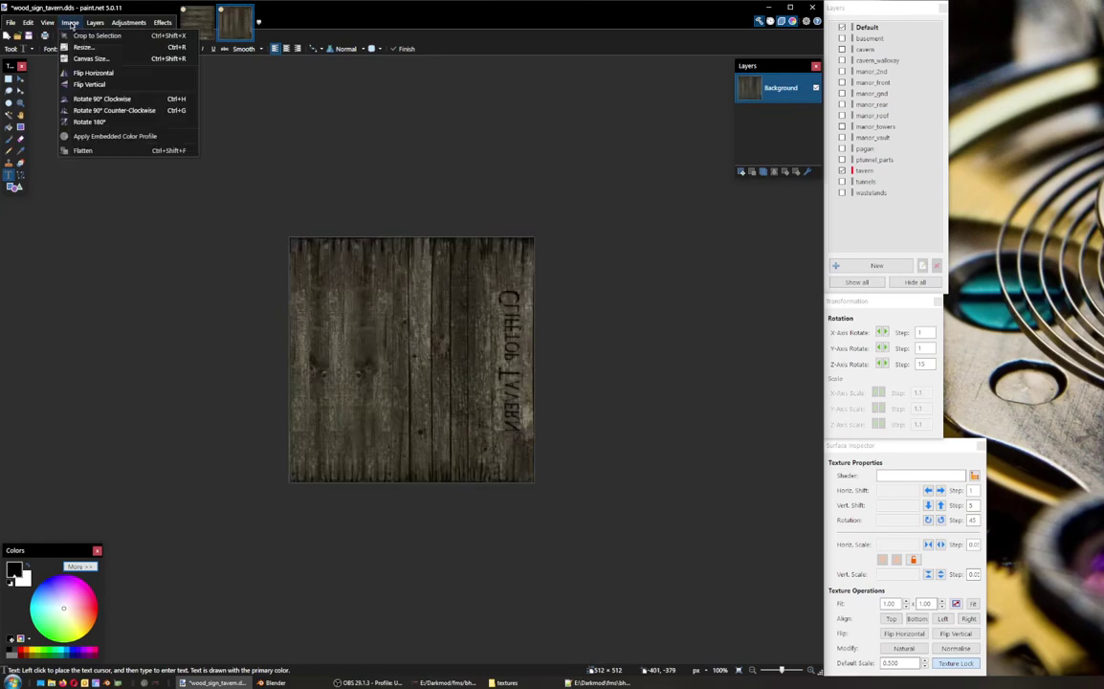
pyautogui.click(423, 246)
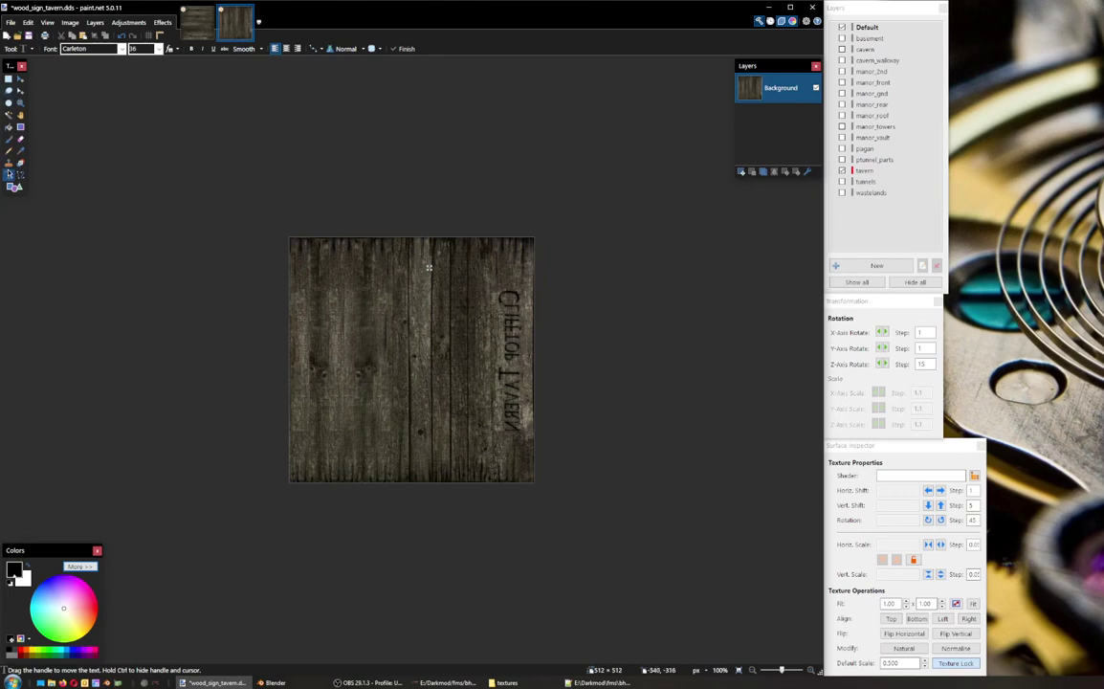
pyautogui.click(113, 23)
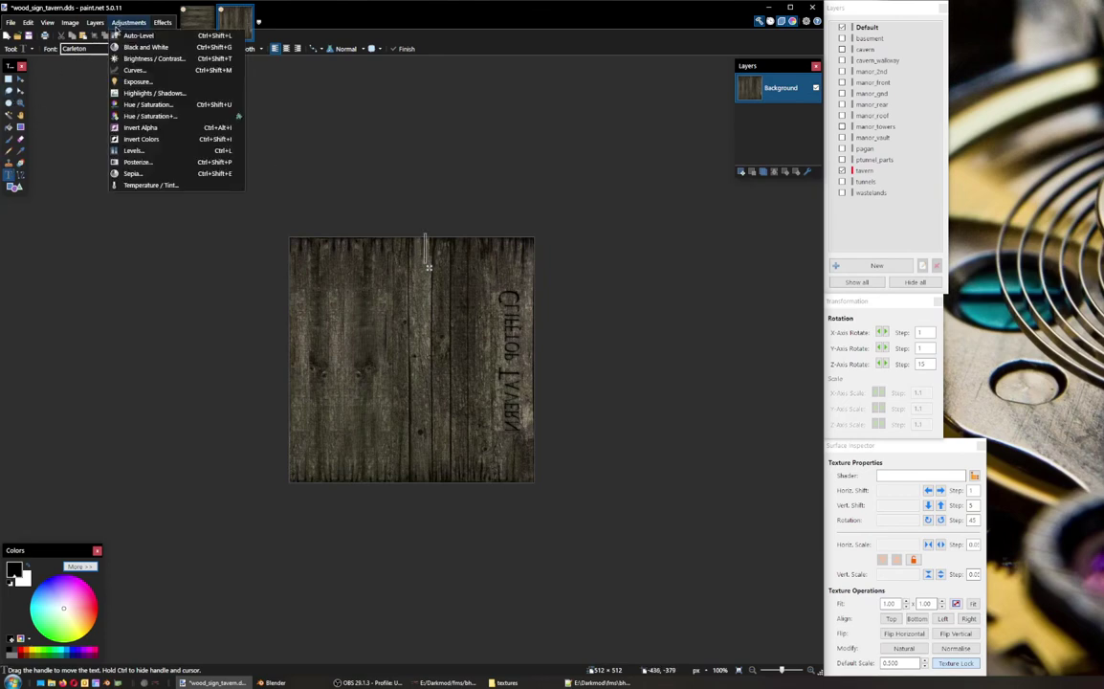
pyautogui.moveTo(108, 27)
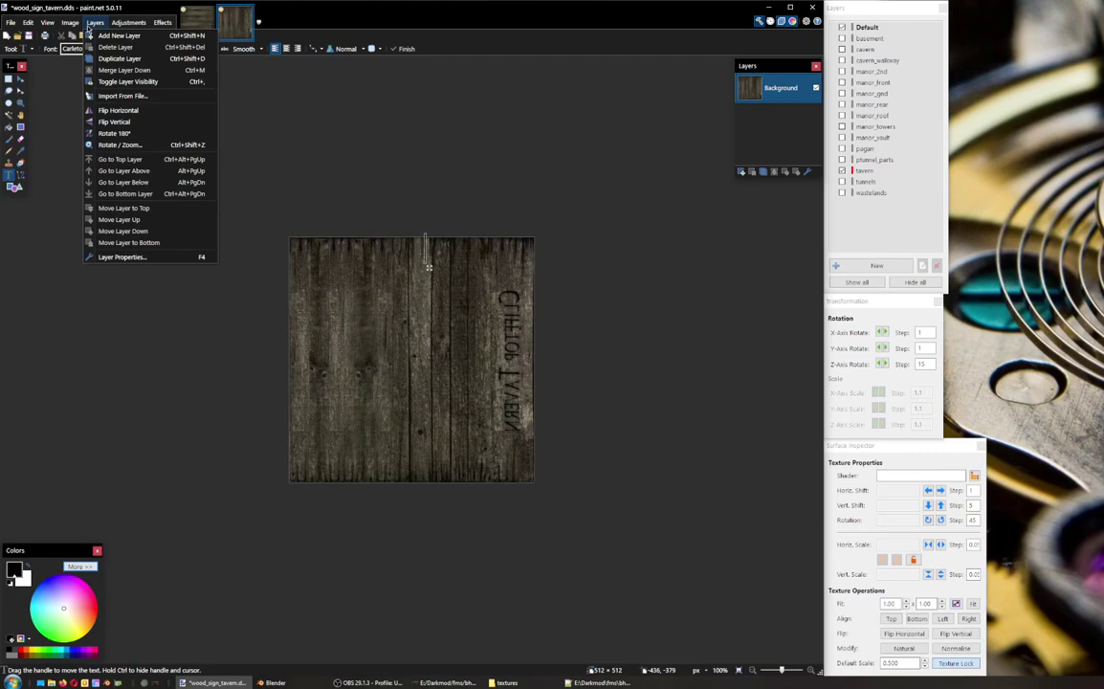
pyautogui.click(115, 111)
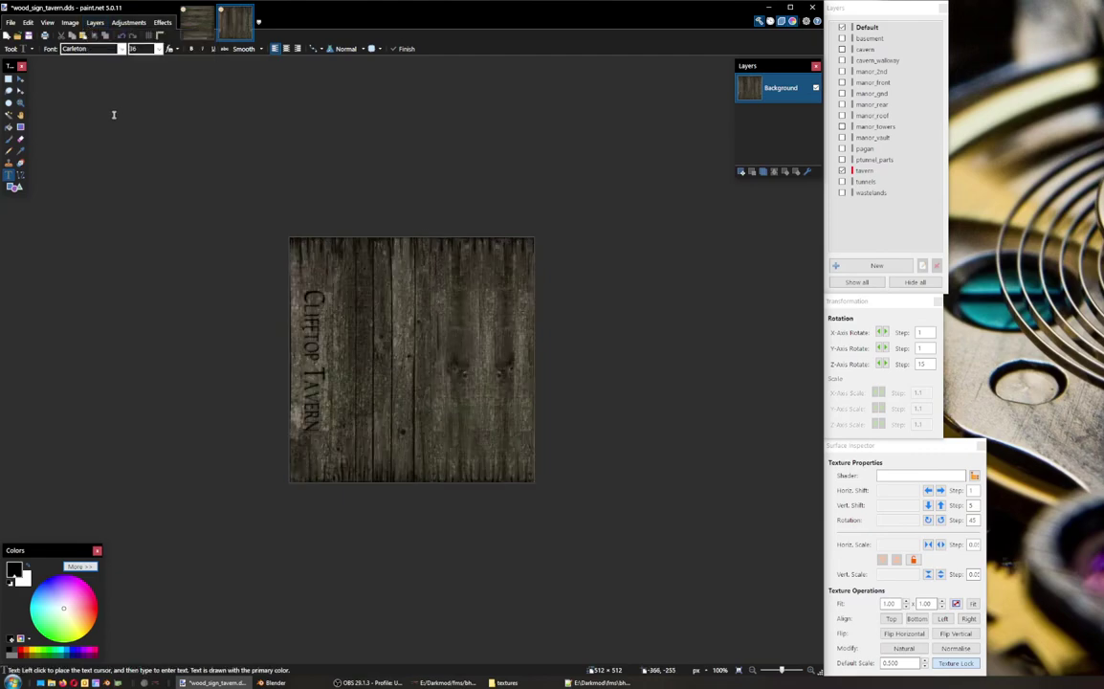
pyautogui.click(29, 35)
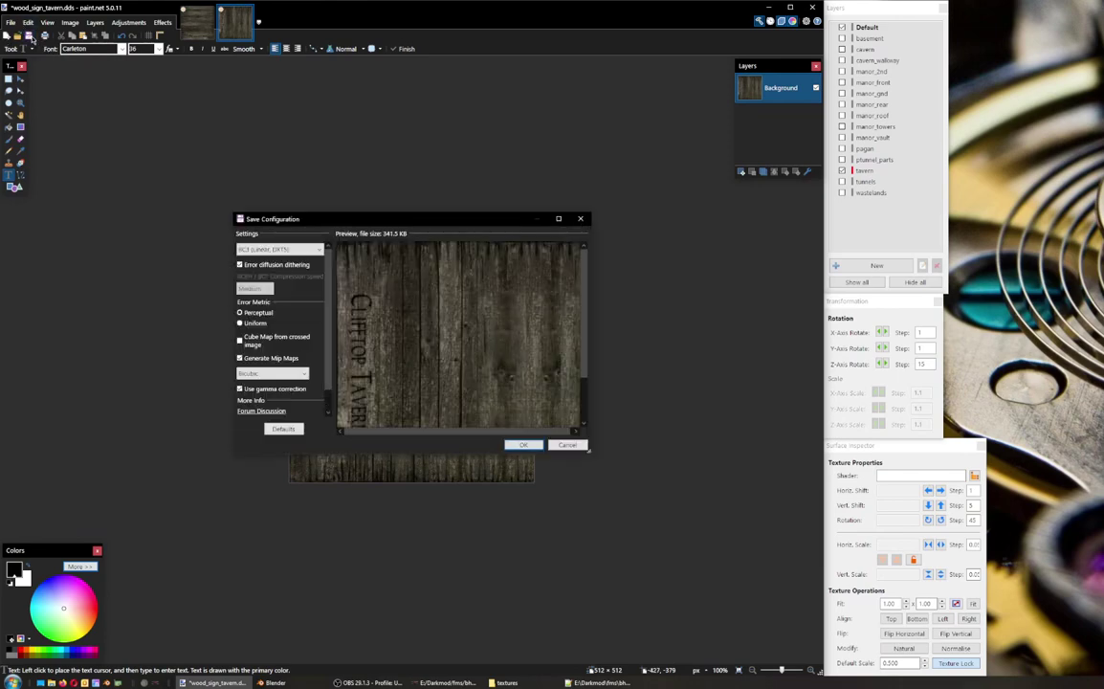
pyautogui.click(524, 445)
# Step: Return to DarkRadiant, reload the declarations, and inspect the textured signpost in the camera view
pyautogui.hotkey('alt', 'Tab')
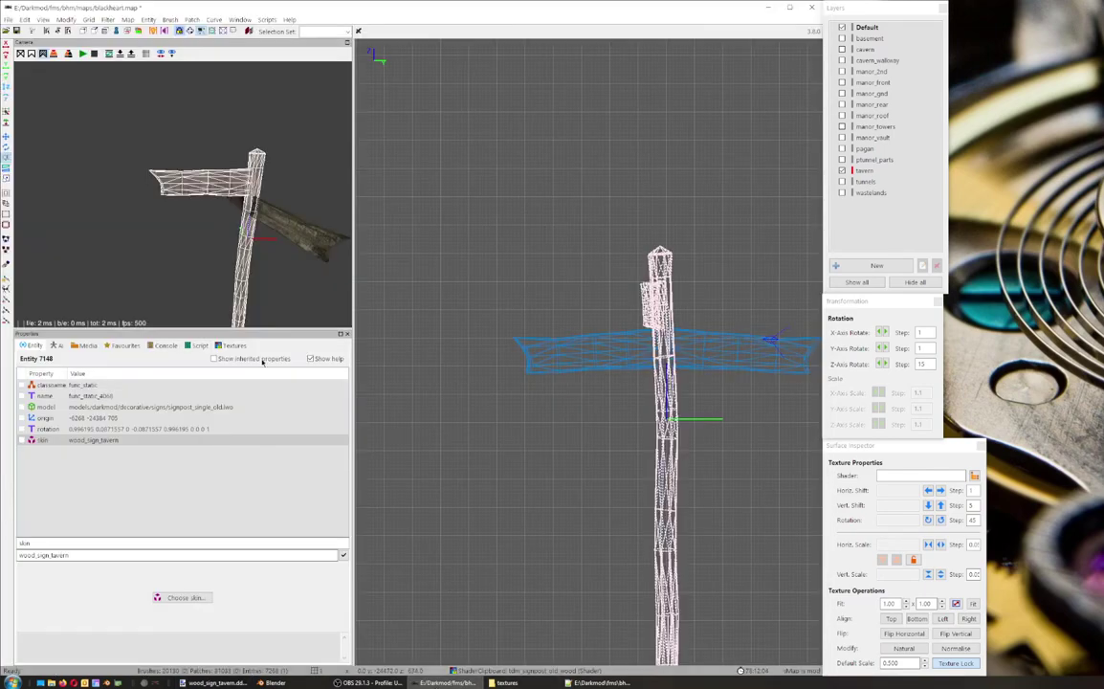
pyautogui.click(7, 19)
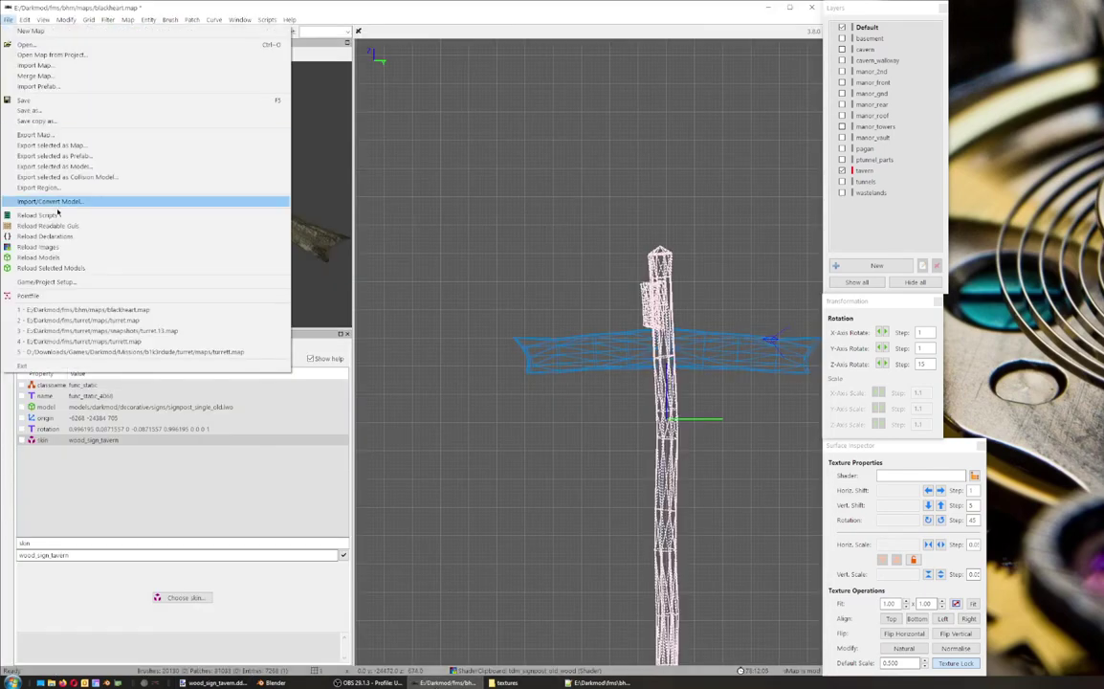
pyautogui.click(74, 237)
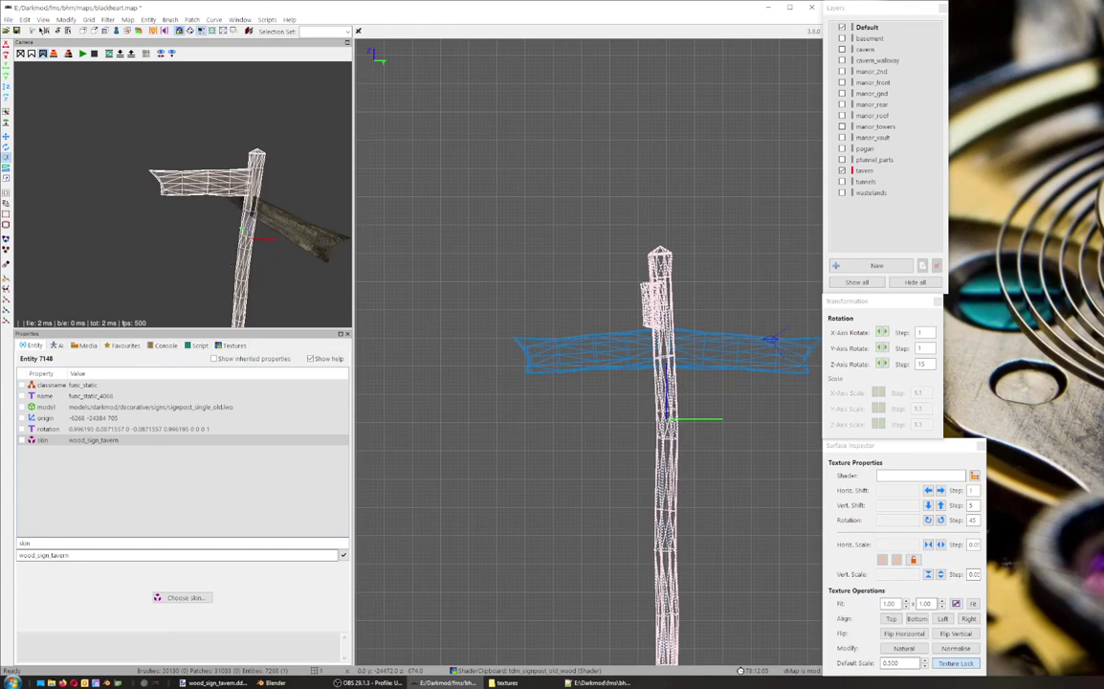
pyautogui.rightClick(263, 263)
pyautogui.scroll(-2, 262, 262)
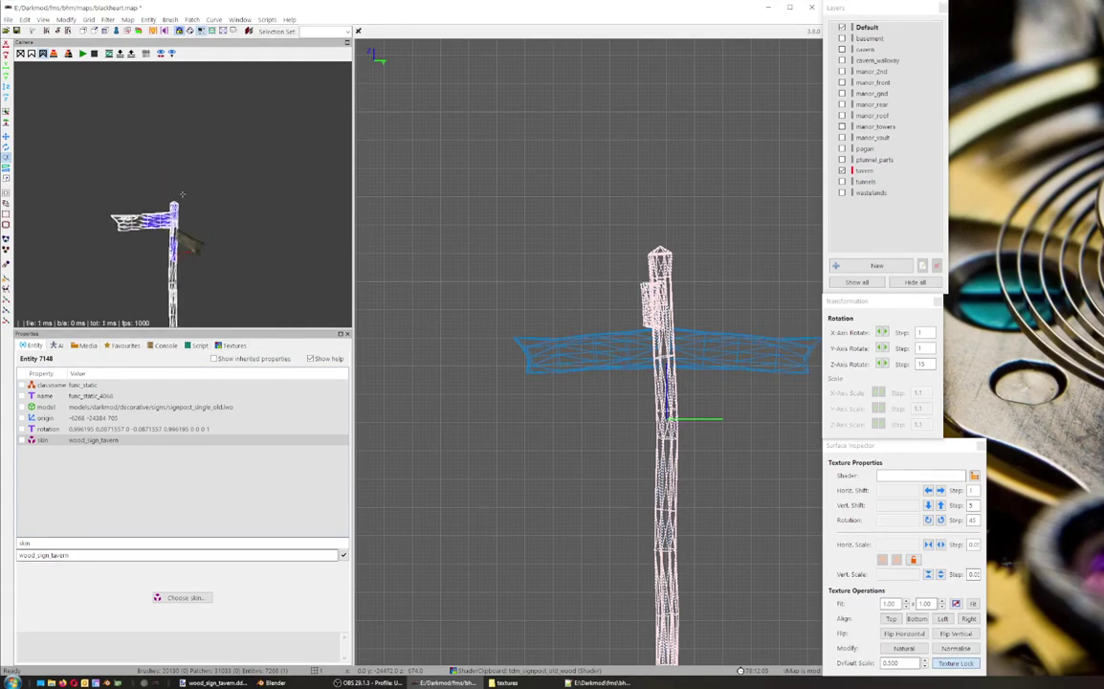
pyautogui.rightClick(262, 262)
pyautogui.rightClick(233, 237)
pyautogui.scroll(2, 232, 237)
pyautogui.rightClick(232, 237)
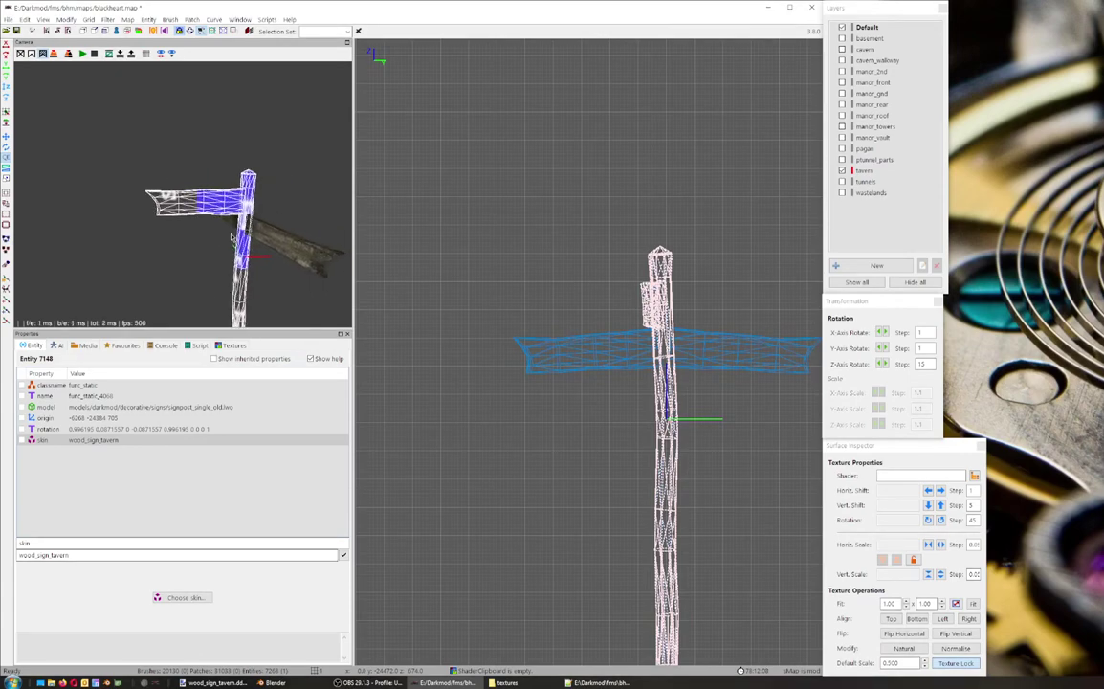
# Step: Reload the declarations and check the selected signpost's sign texture in the camera view
pyautogui.click(7, 20)
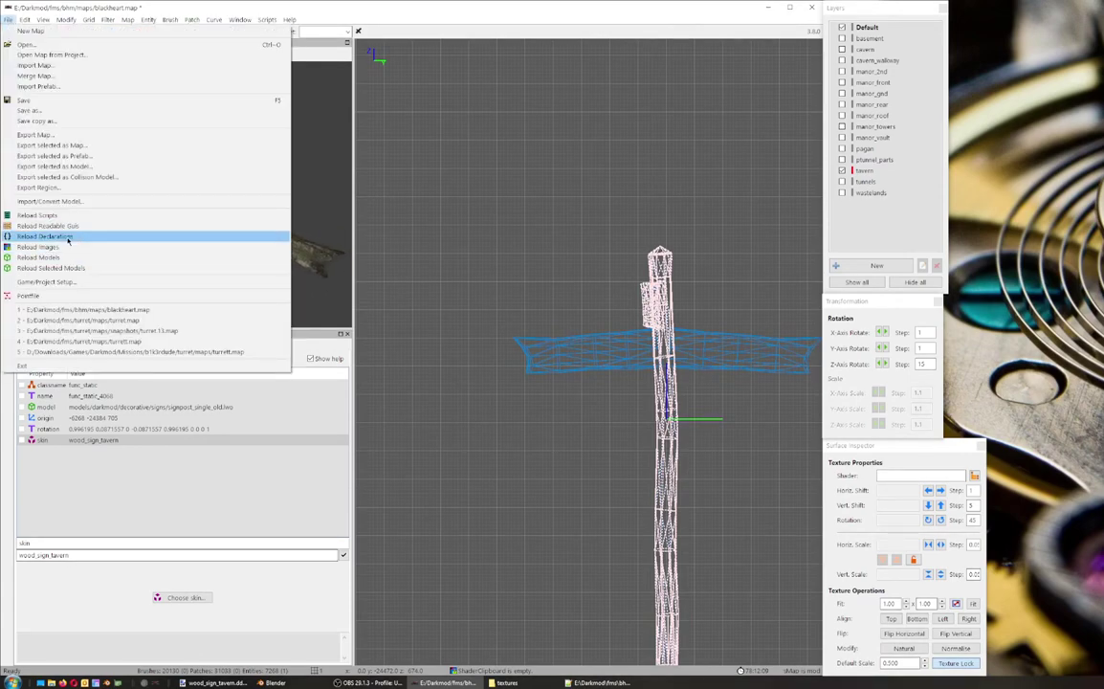
pyautogui.click(68, 239)
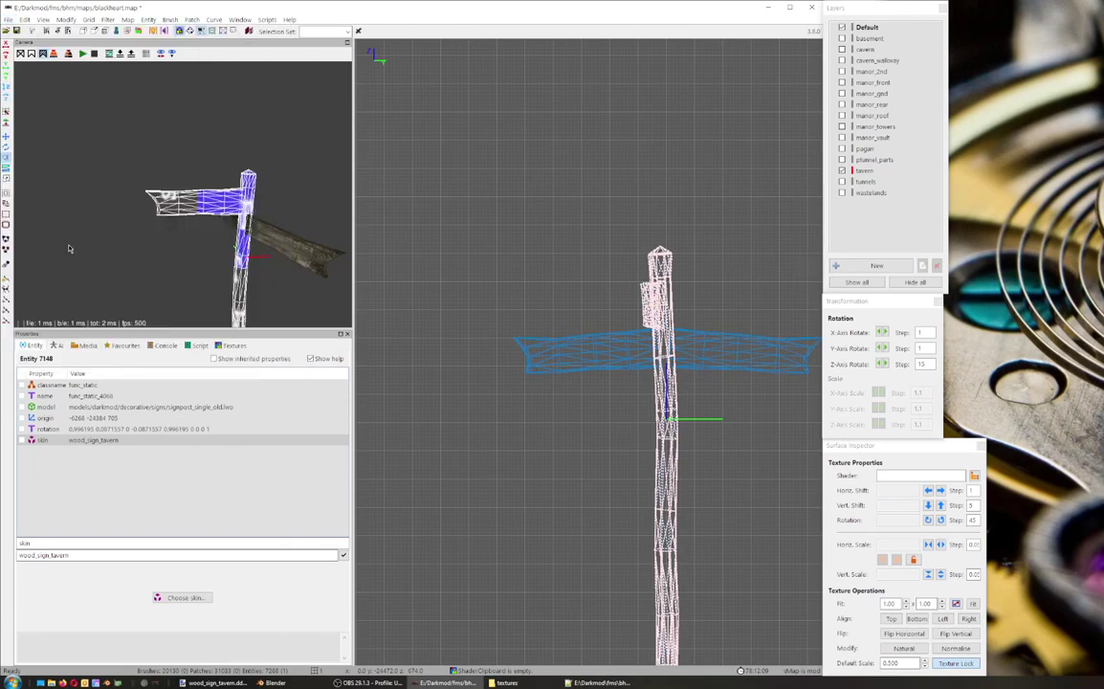
pyautogui.rightClick(158, 268)
pyautogui.rightClick(181, 194)
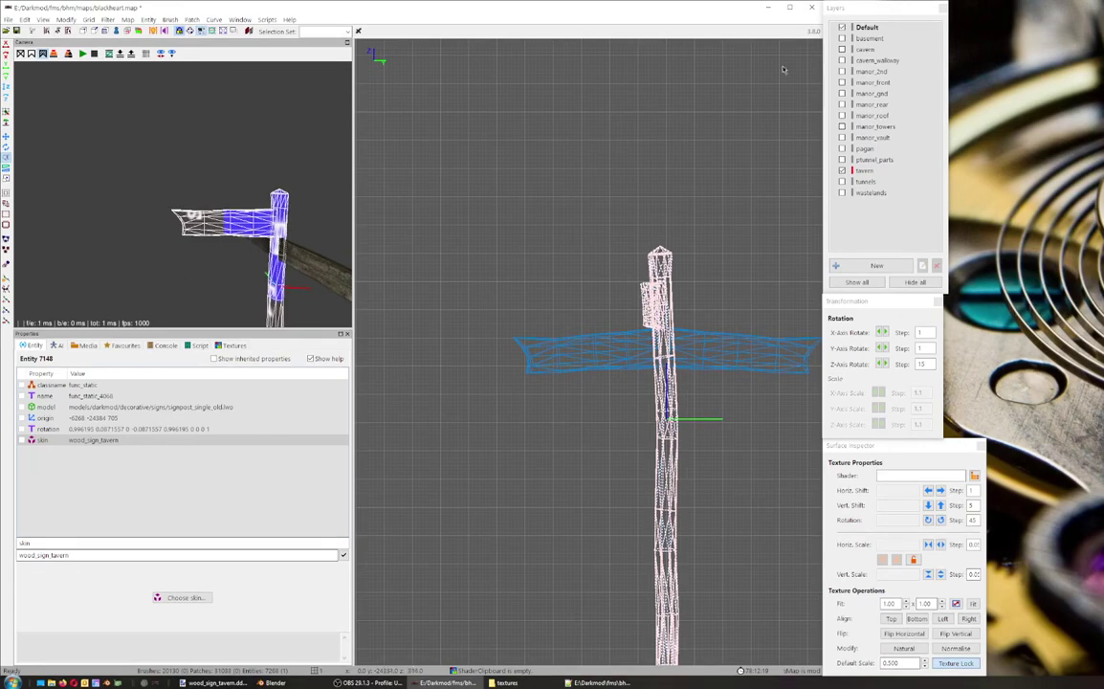
# Step: Save blackheart.map and close DarkRadiant
pyautogui.click(16, 30)
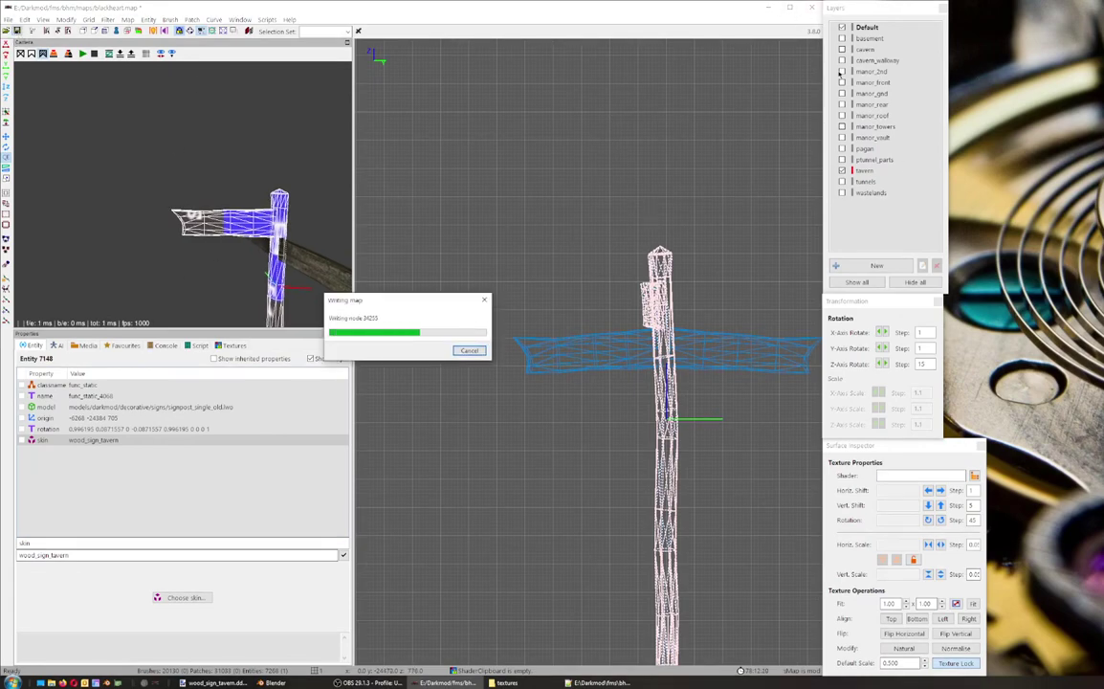
pyautogui.click(813, 8)
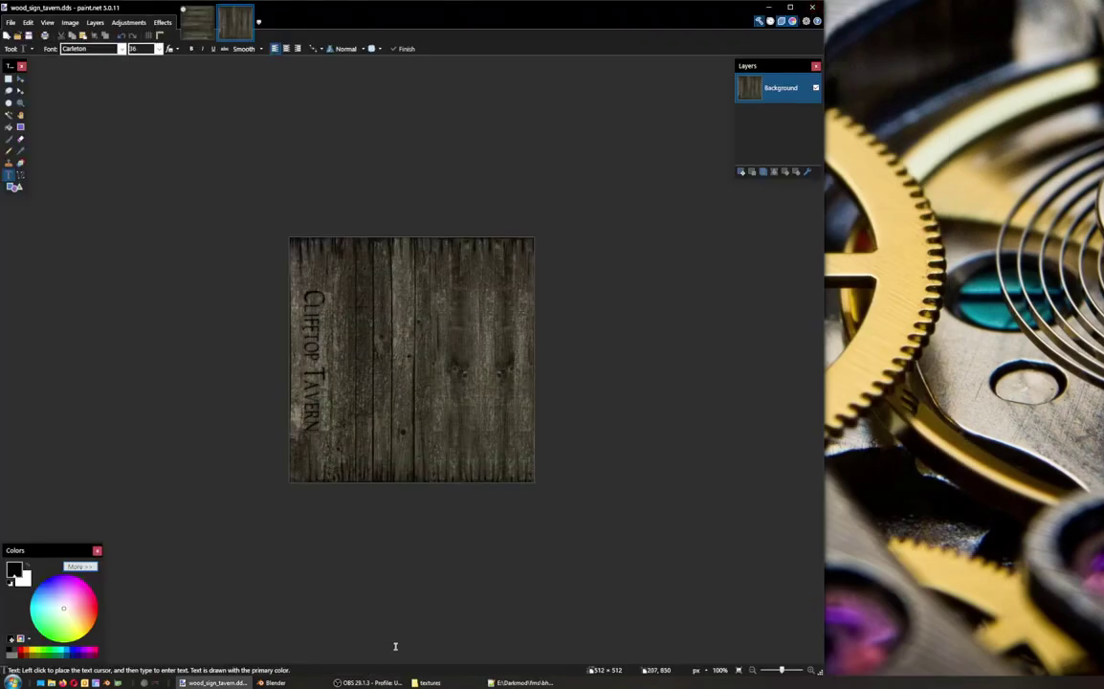
# Step: Switch to Notepad++ and clear the chair_simple01.lwo model path from the wood_sign_tavern skin in bkd_models.skin
pyautogui.hotkey('alt', 'Tab')
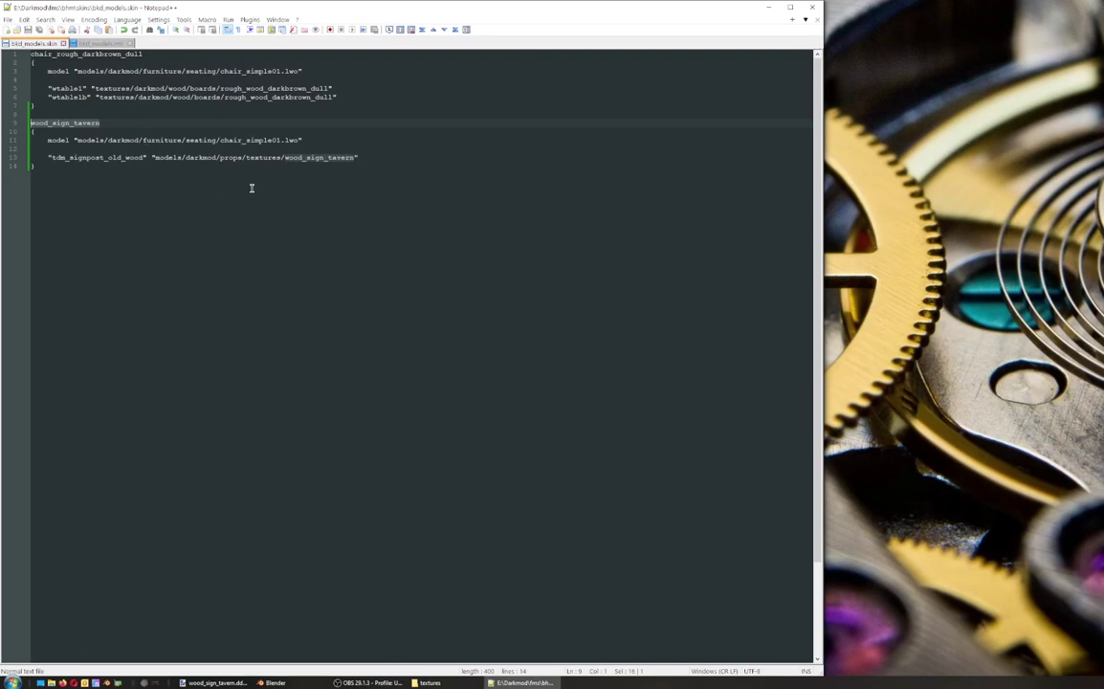
pyautogui.click(299, 140)
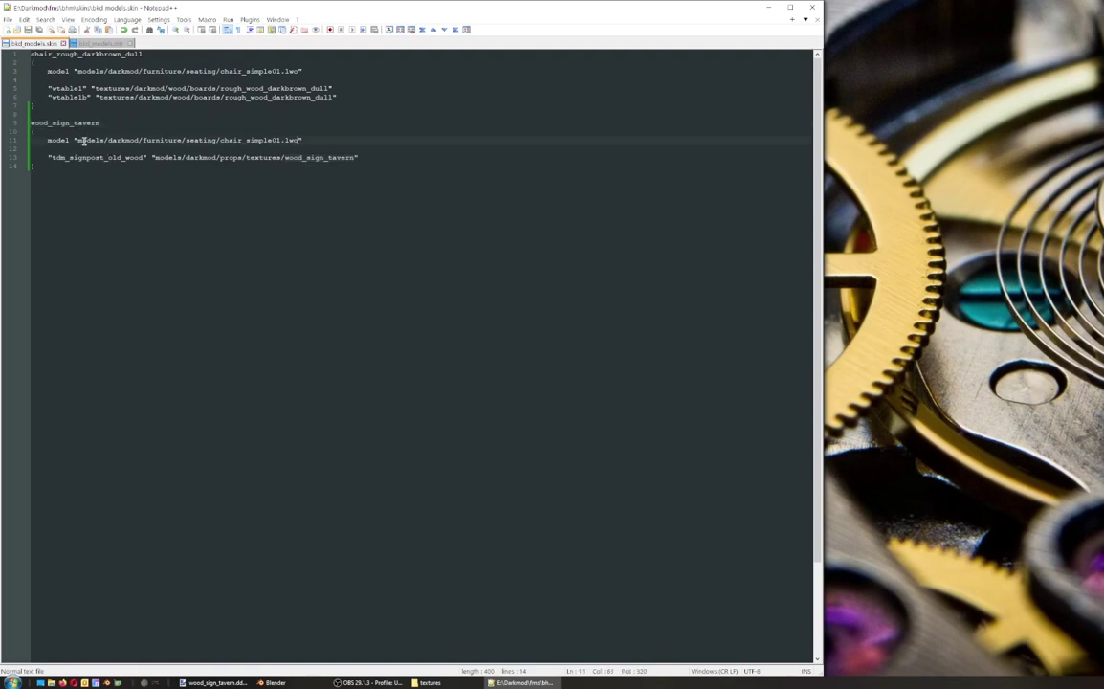
pyautogui.moveTo(81, 139); pyautogui.dragTo(297, 140)
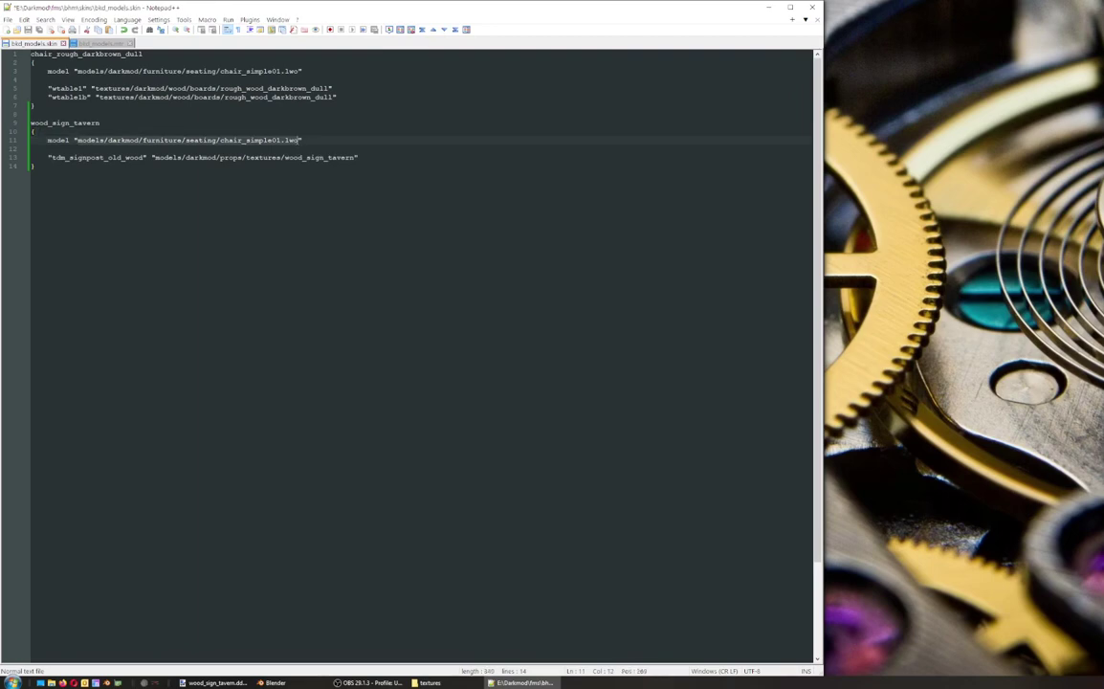
pyautogui.press('Delete')
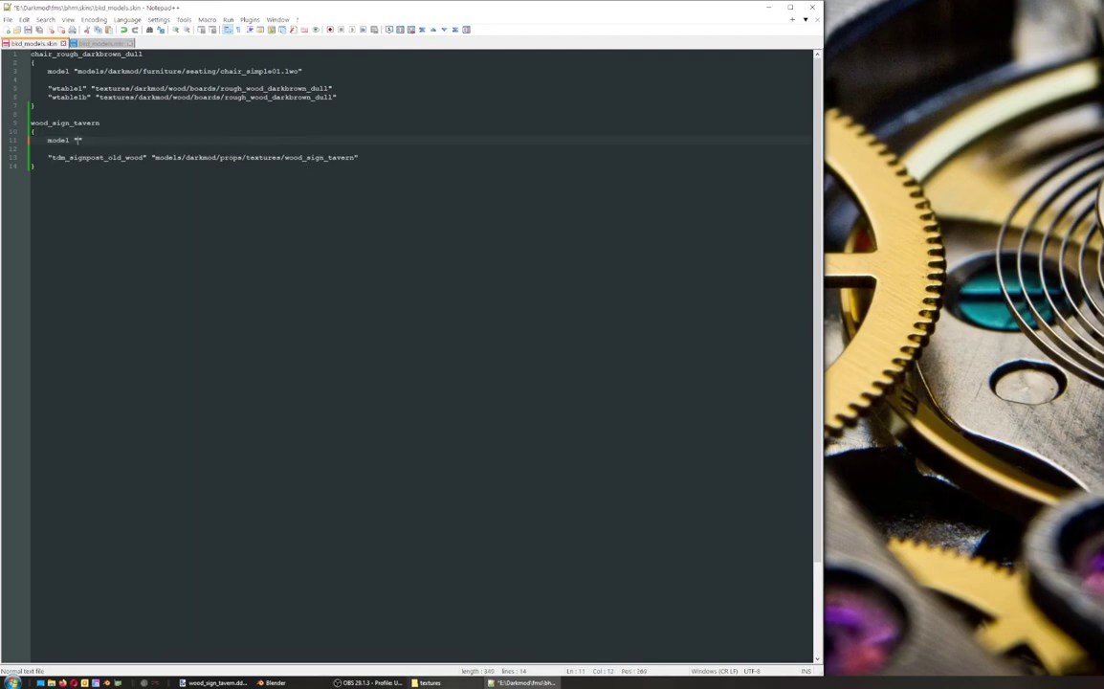
# Step: Launch DarkRadiant again and open the recent map blackheart.map
pyautogui.click(158, 683)
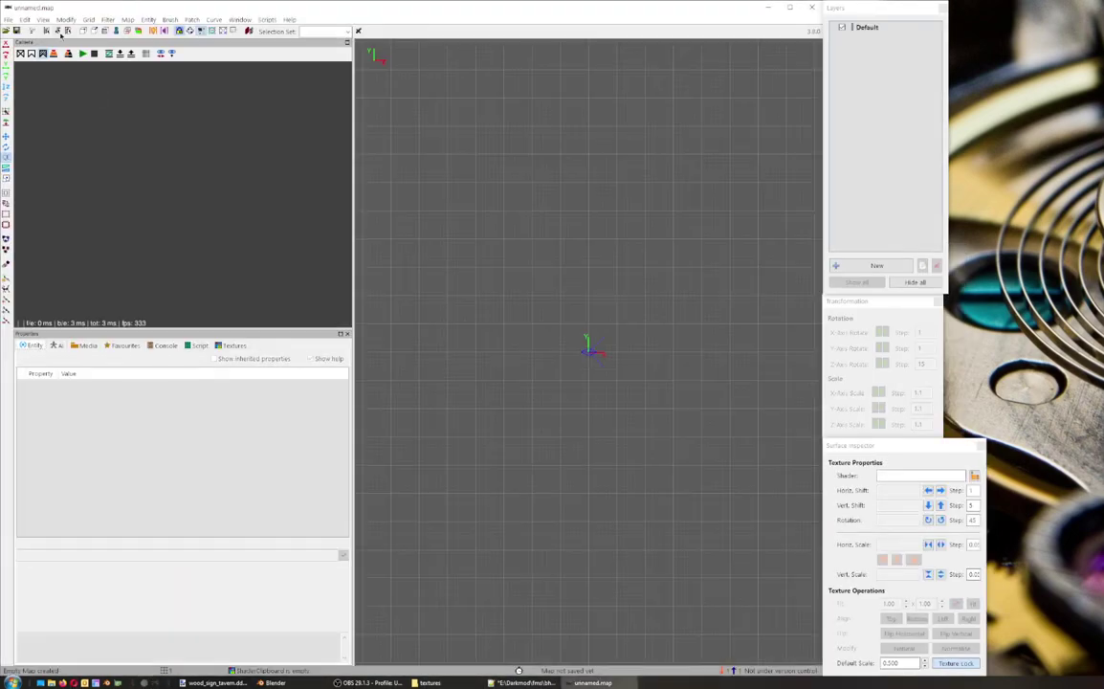
pyautogui.click(8, 19)
pyautogui.click(143, 313)
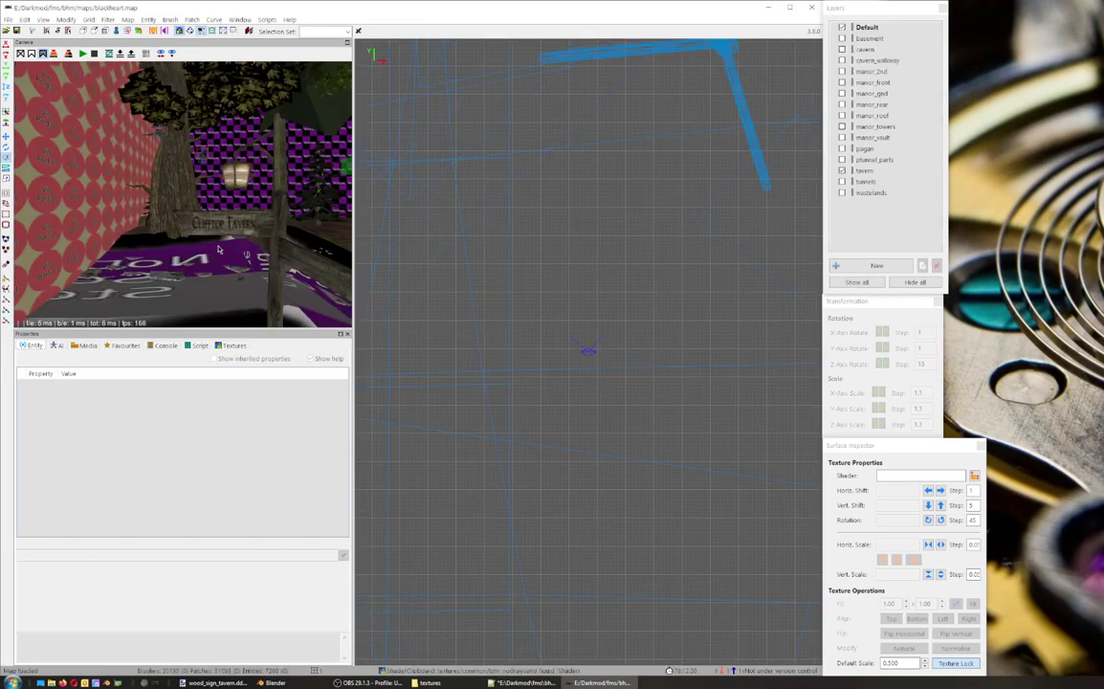
# Step: Inspect the Clifftop Tavern lettering on the signpost in the camera view from near and far
pyautogui.rightClick(257, 232)
pyautogui.scroll(5, 183, 194)
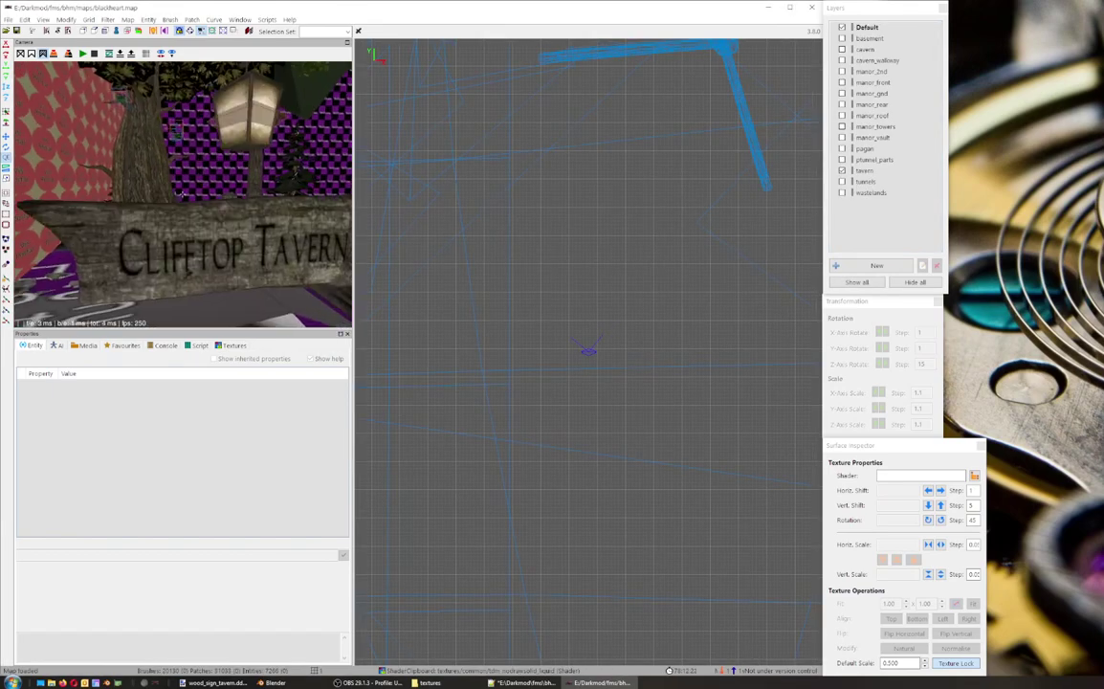
pyautogui.scroll(5, 182, 194)
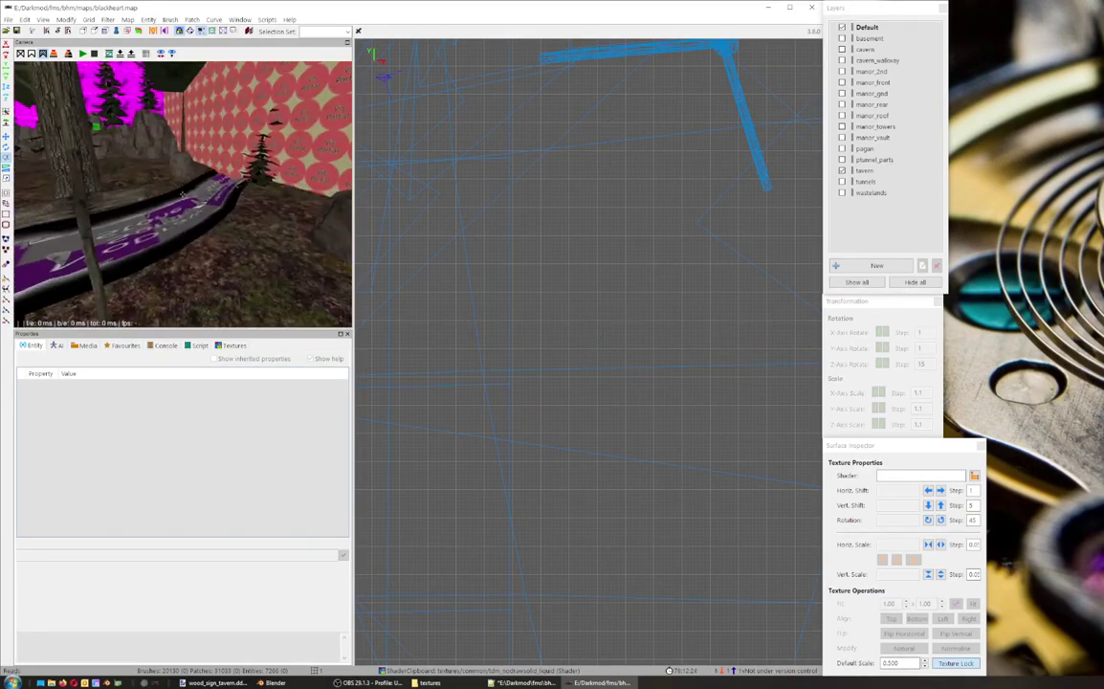
pyautogui.scroll(3, 183, 194)
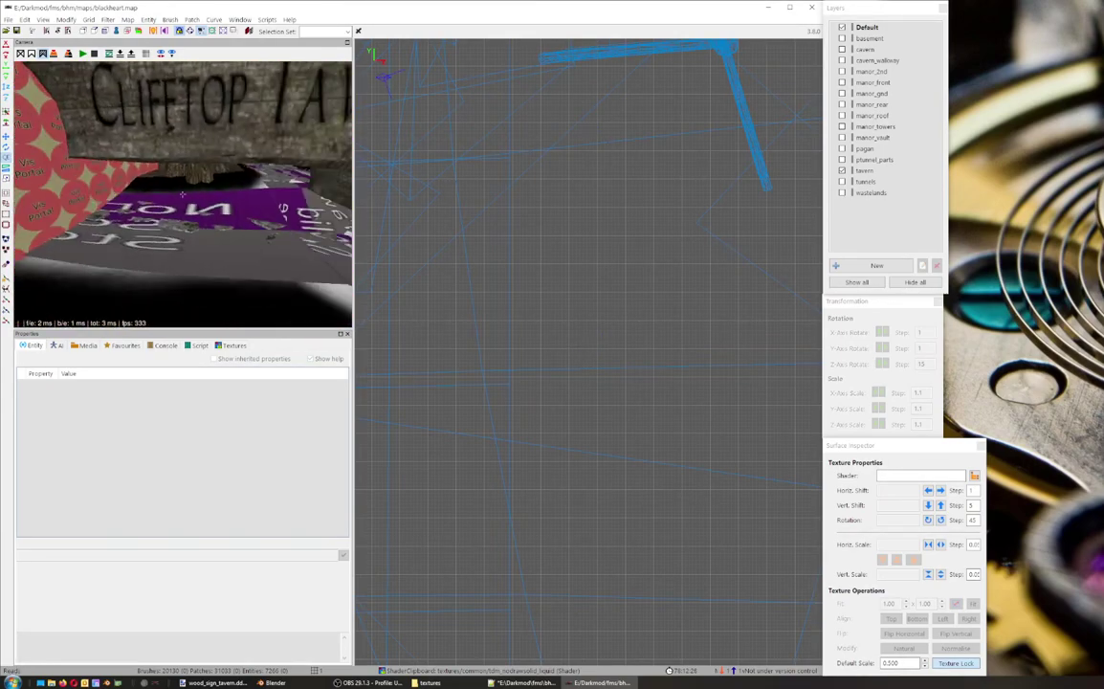
pyautogui.scroll(-3, 183, 194)
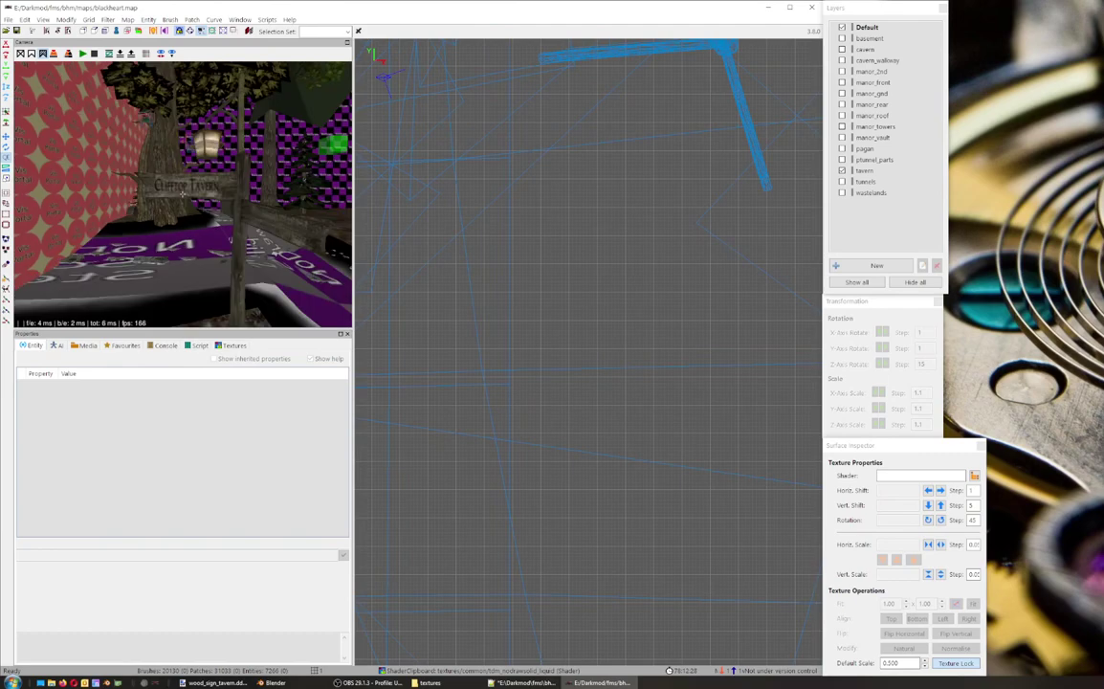
pyautogui.scroll(3, 183, 194)
pyautogui.scroll(-3, 183, 195)
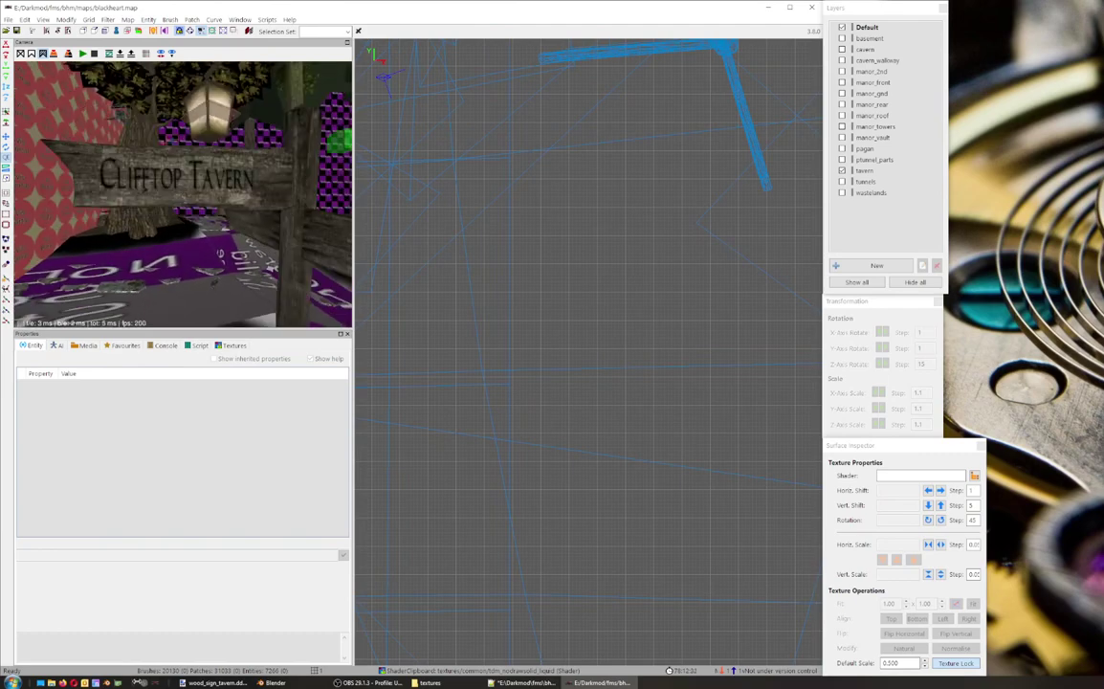
# Step: Launch The Dark Mod, move its window into view, and try to compile the map with "dmap bhm" in the console
pyautogui.click(148, 683)
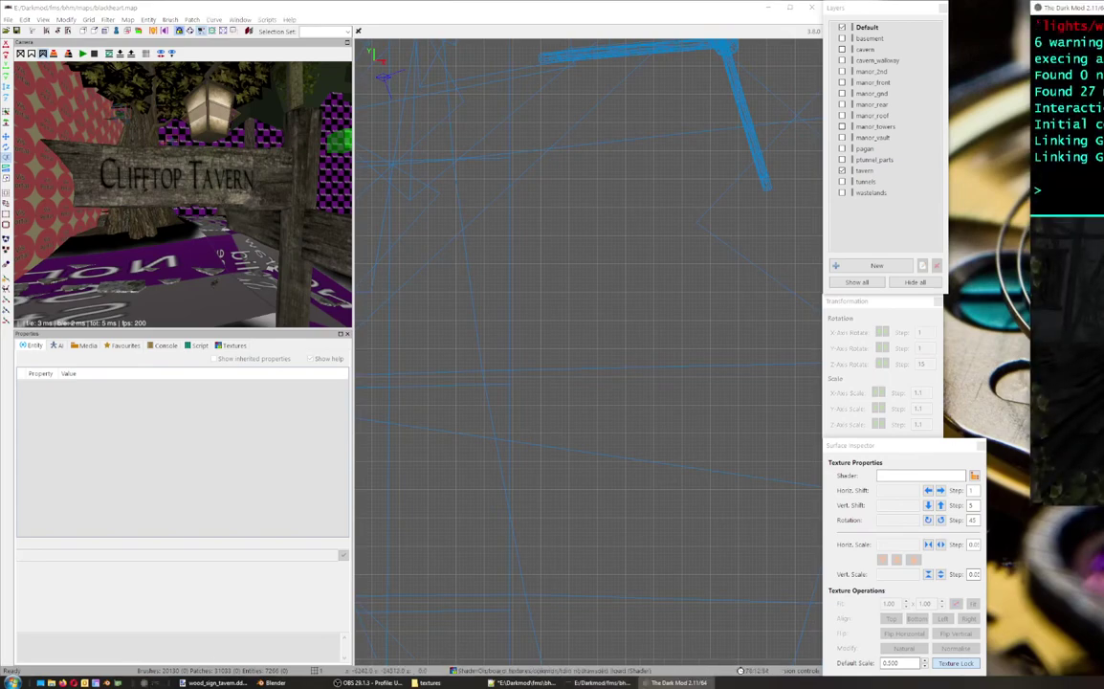
pyautogui.moveTo(1103, 12); pyautogui.dragTo(517, 125)
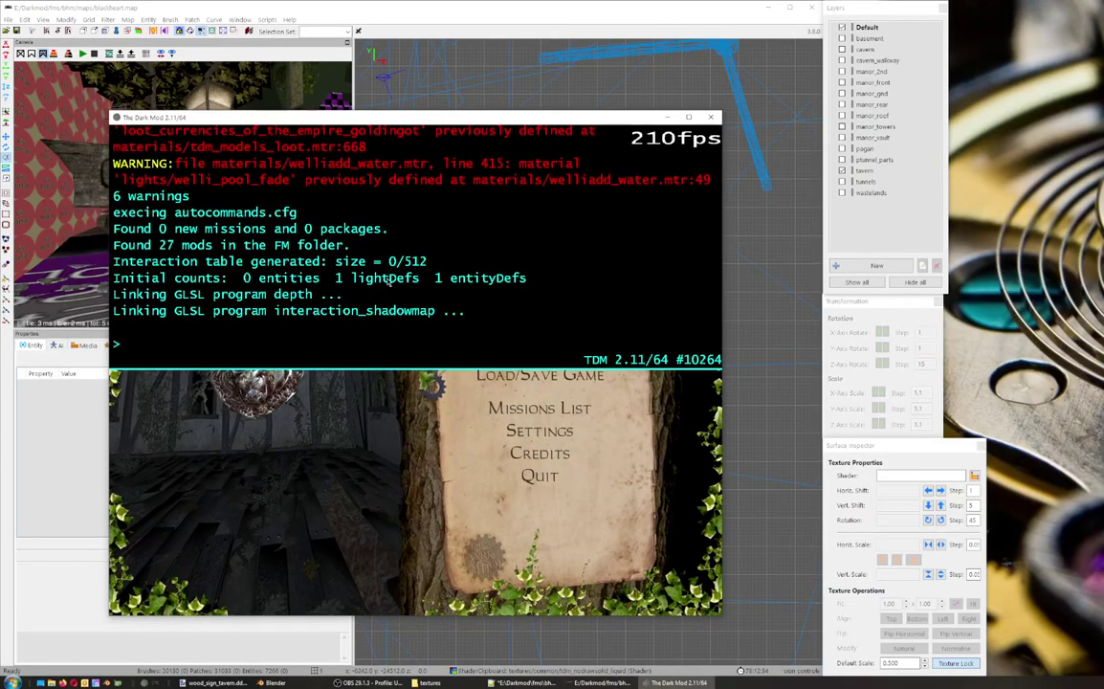
pyautogui.write('dmap ')
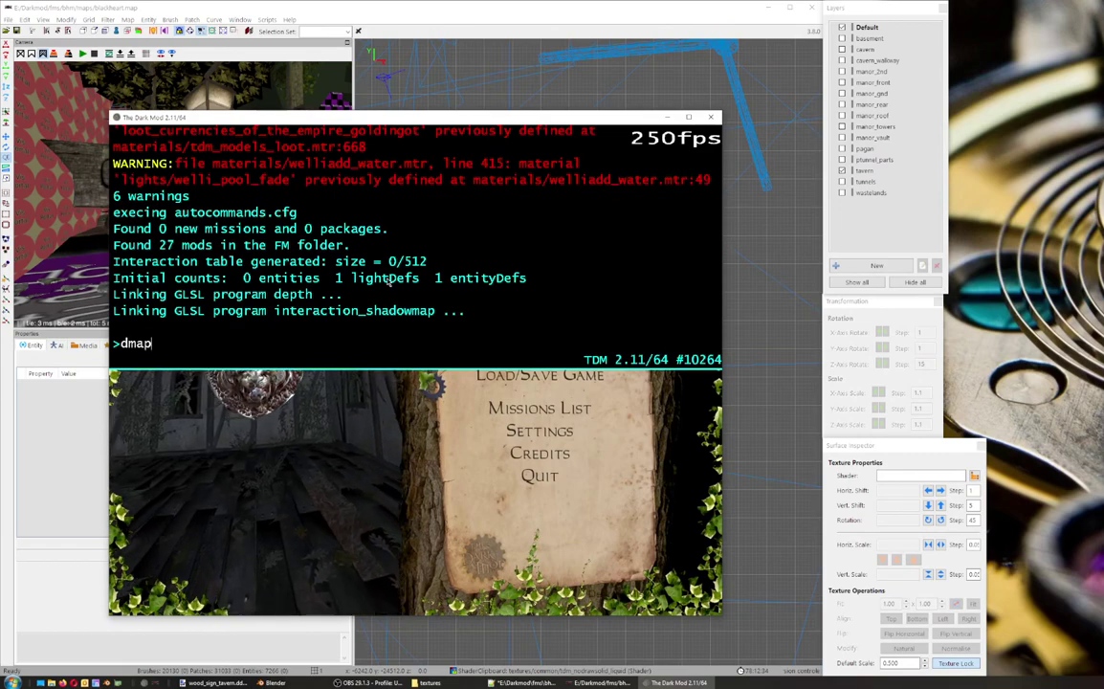
pyautogui.write('bhm')
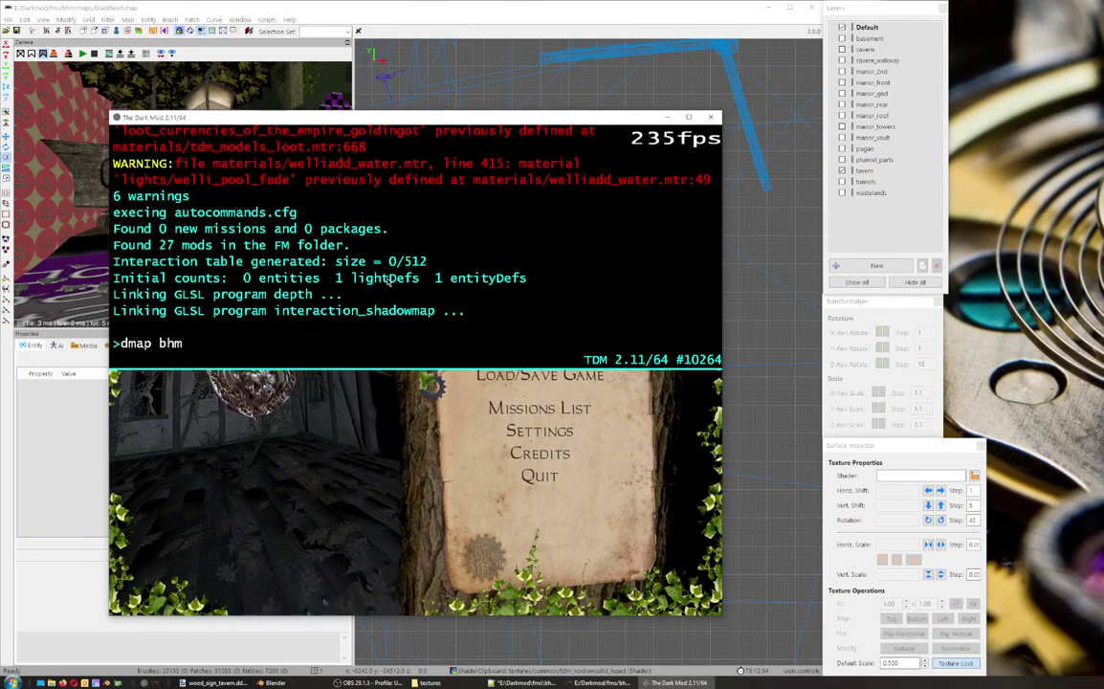
pyautogui.press('Return')
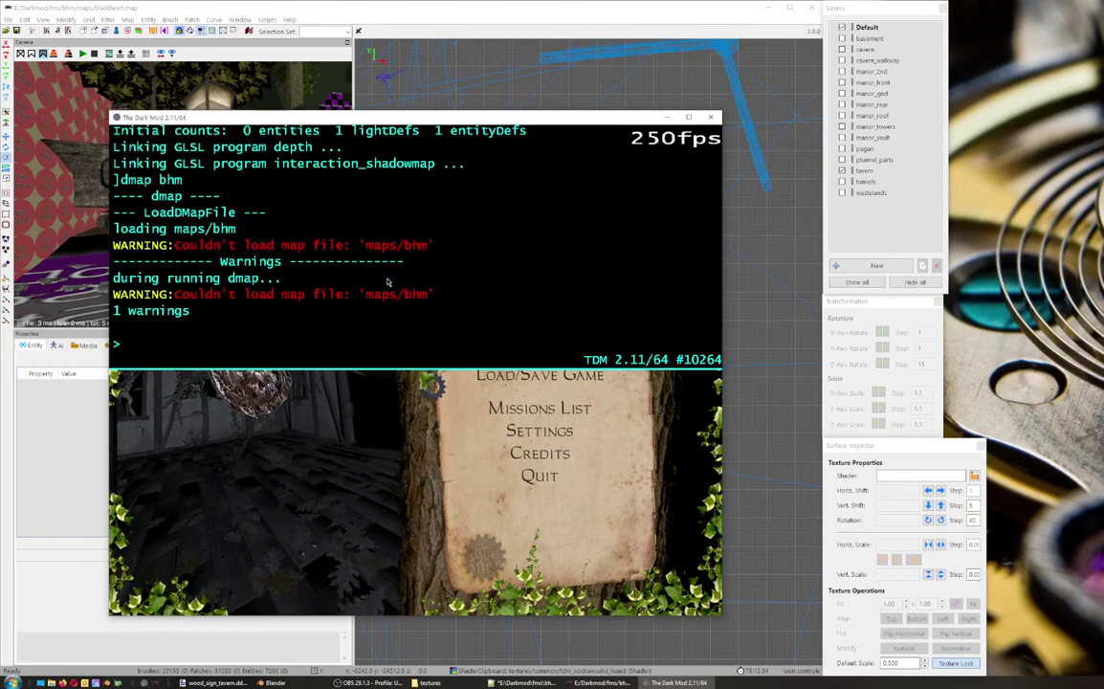
# Step: Change the last console command to "exec bhm" and run it to compile the map
pyautogui.press('Up')
pyautogui.press('Home')
pyautogui.press('Delete')
pyautogui.press('Delete')
pyautogui.press('Delete')
pyautogui.press('Delete')
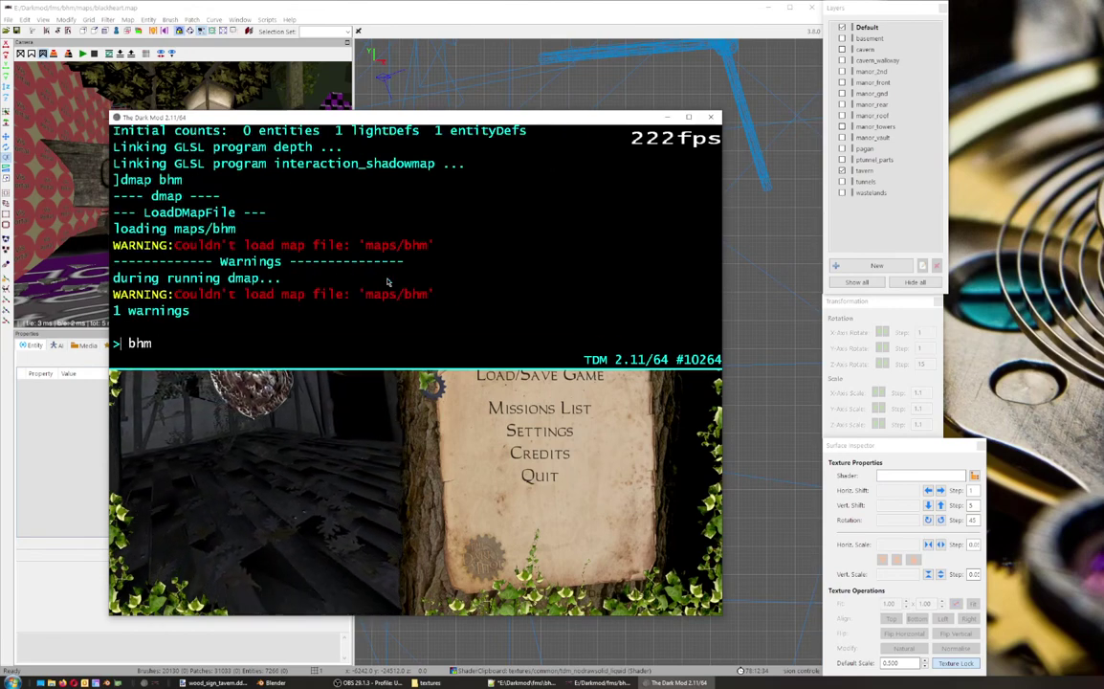
pyautogui.write('exec')
pyautogui.press('Return')
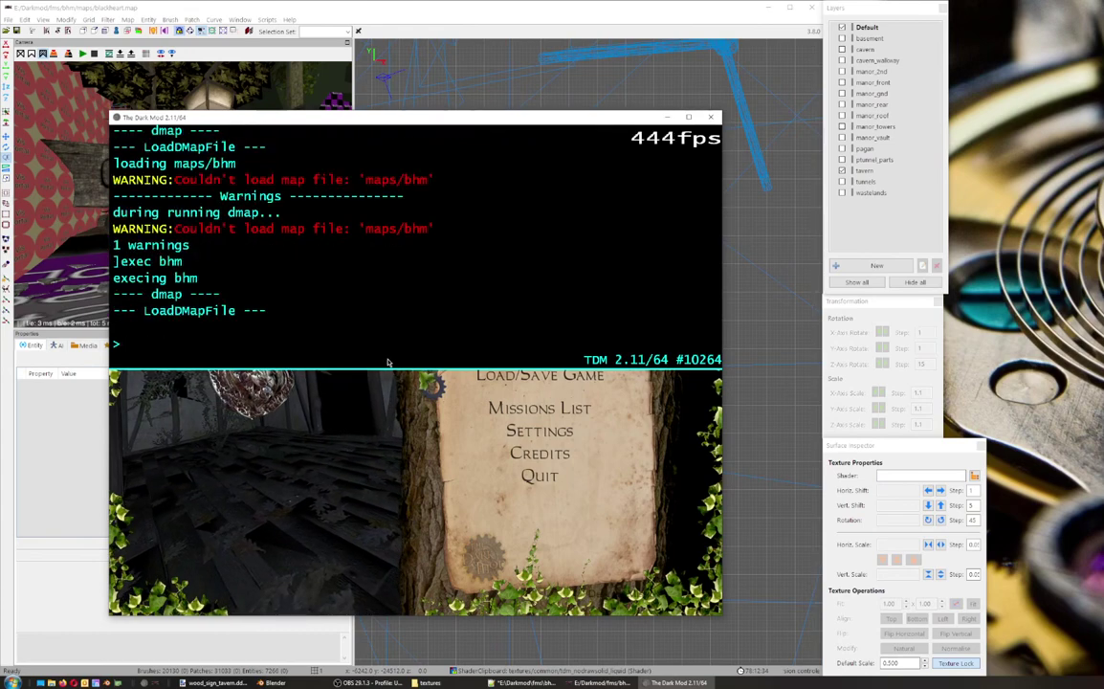
# Step: Switch back to DarkRadiant and delete the Entity GUI patch covering the back of the tavern signpost
pyautogui.click(52, 499)
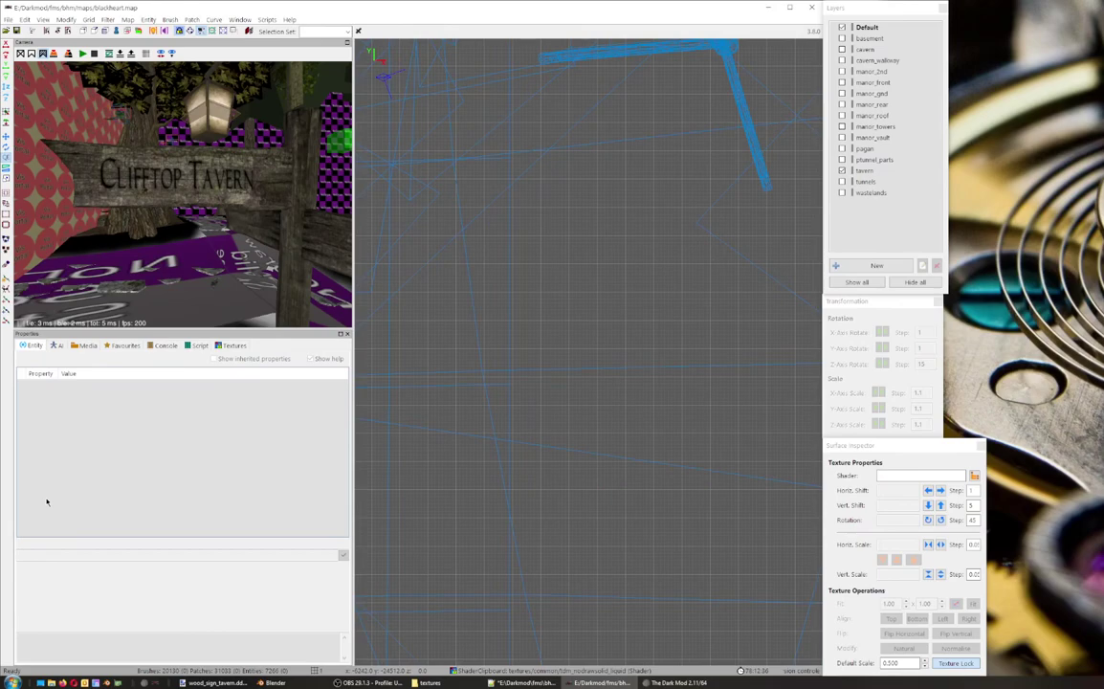
pyautogui.rightClick(260, 257)
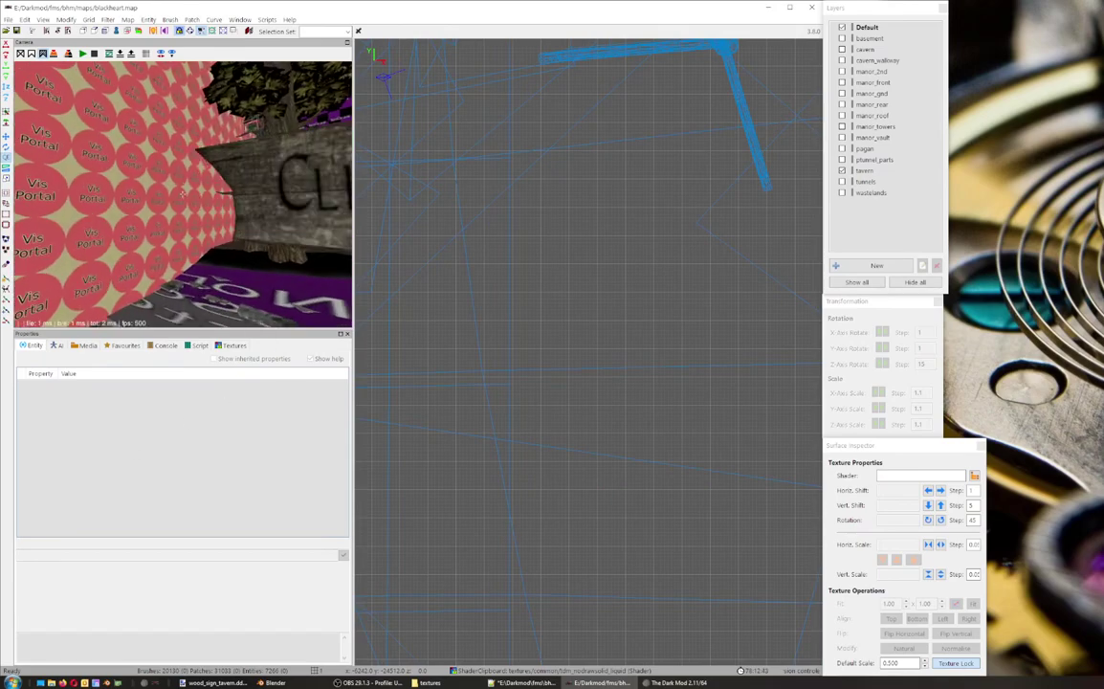
pyautogui.press('Down')
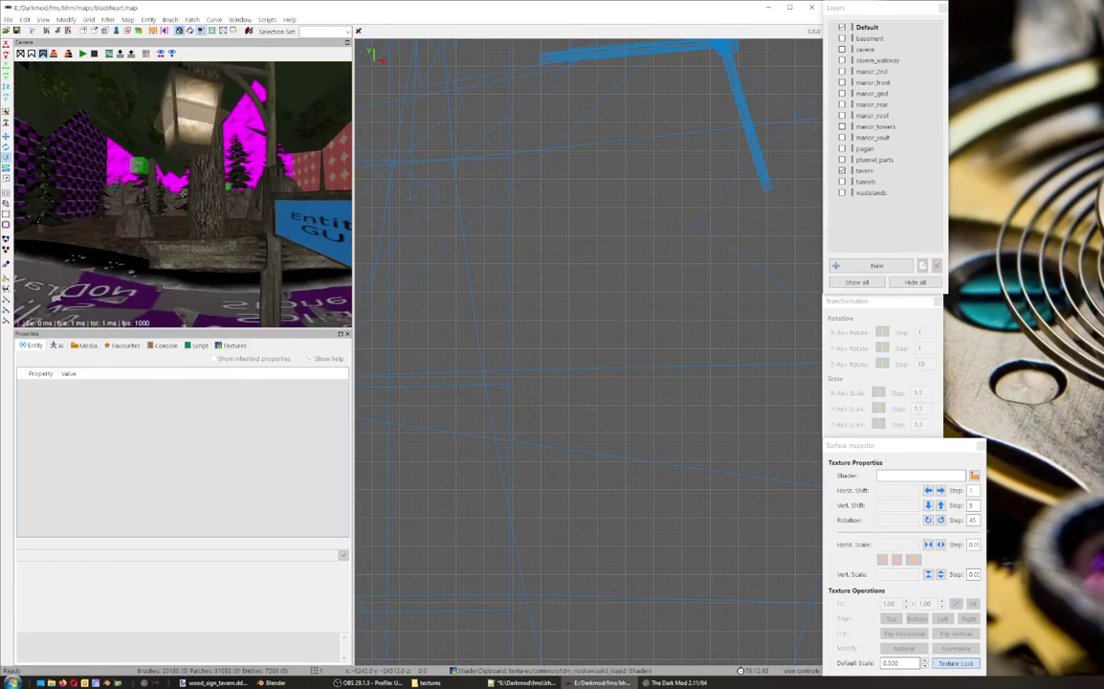
pyautogui.press('Right')
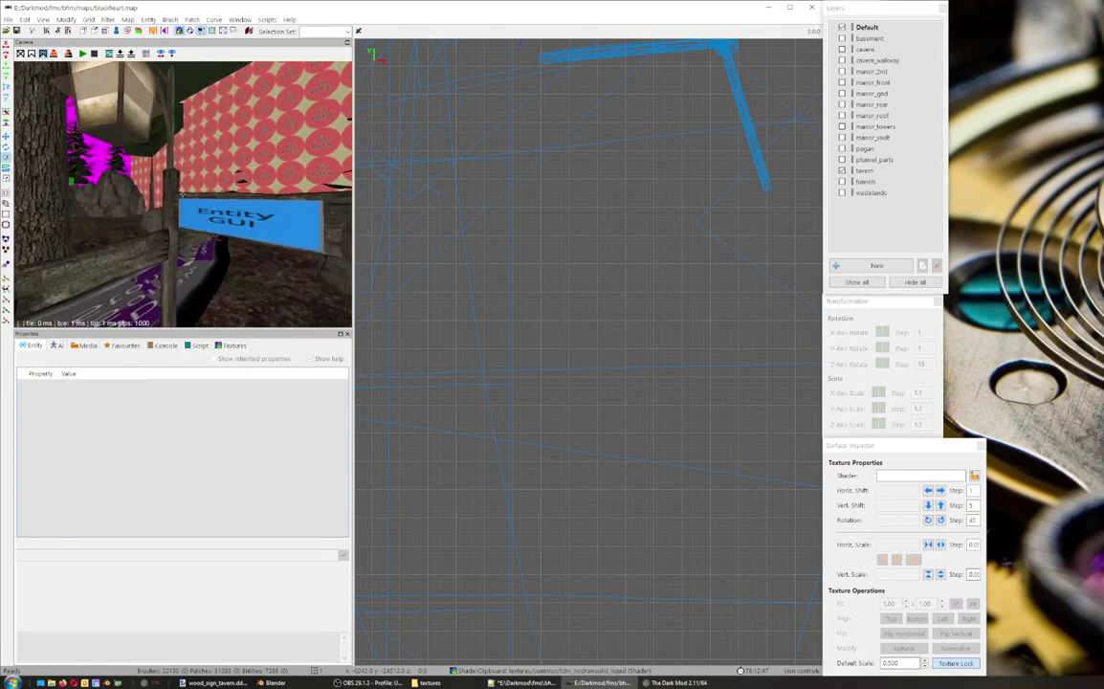
pyautogui.keyDown('shift'); pyautogui.click(249, 238); pyautogui.keyUp('shift')
pyautogui.press('BackSpace')
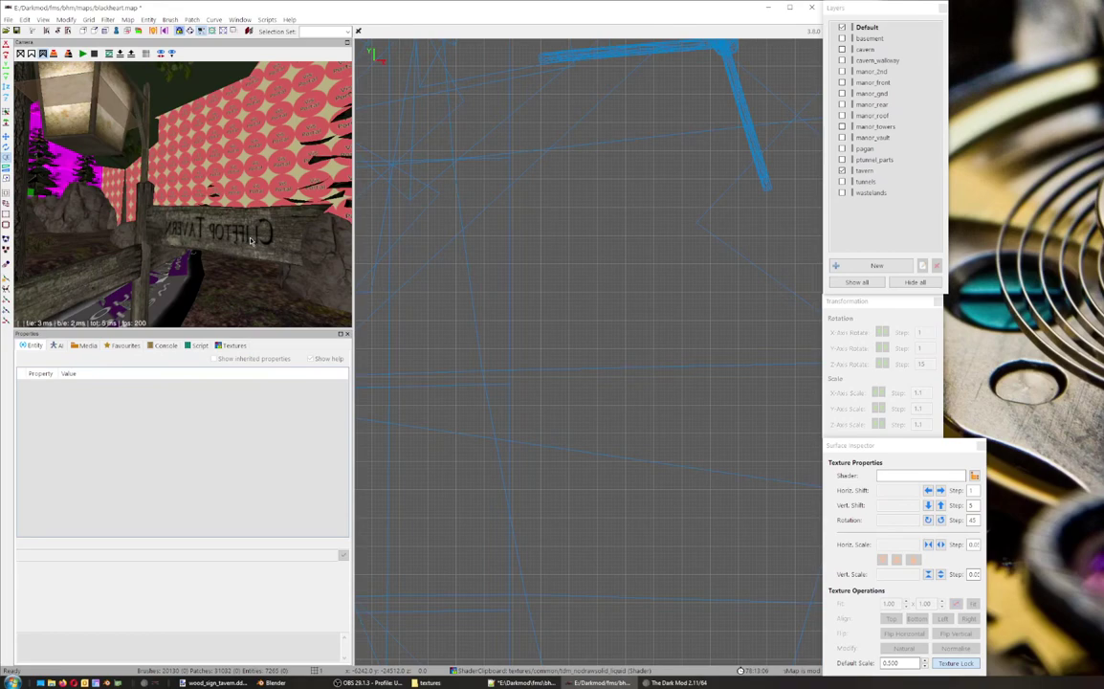
# Step: Examine the lettering on the front and back of the Clifftop Tavern sign in the camera view
pyautogui.rightClick(248, 253)
pyautogui.press('Up')
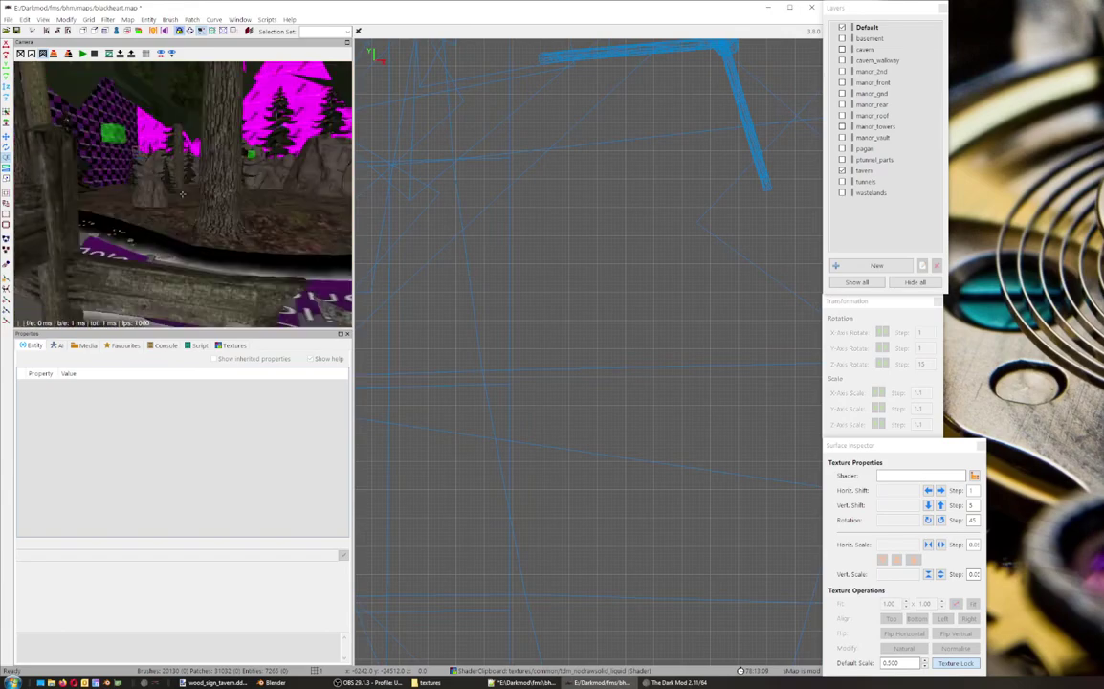
pyautogui.press('Left')
pyautogui.press('Right')
pyautogui.press('Left')
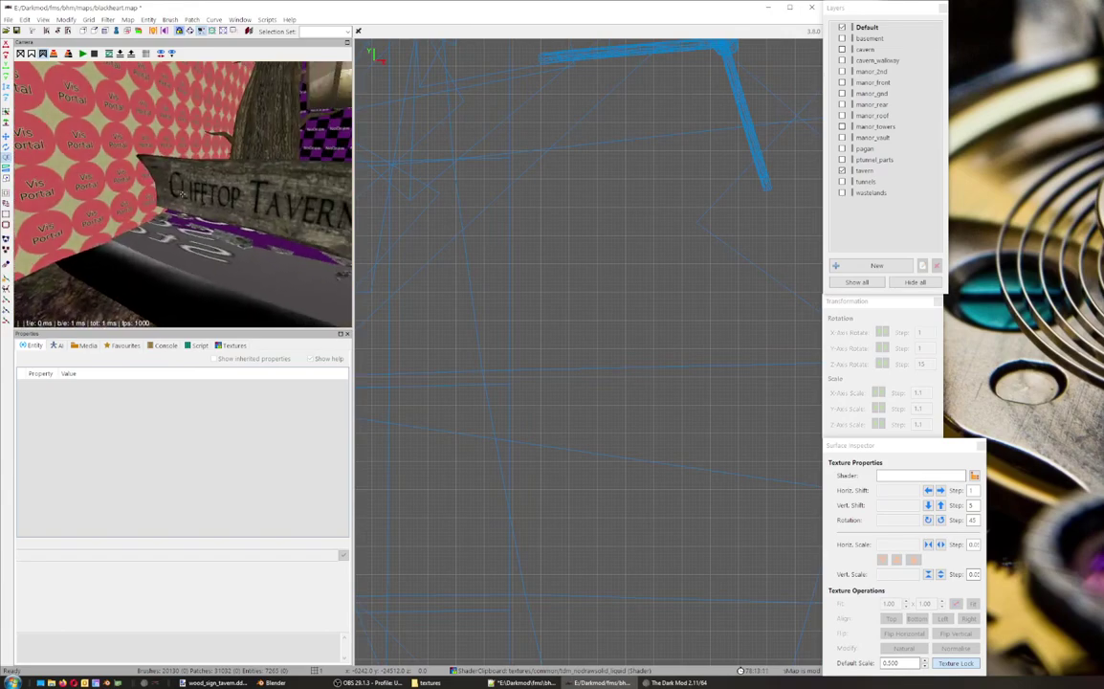
pyautogui.press('Up')
pyautogui.press('Up')
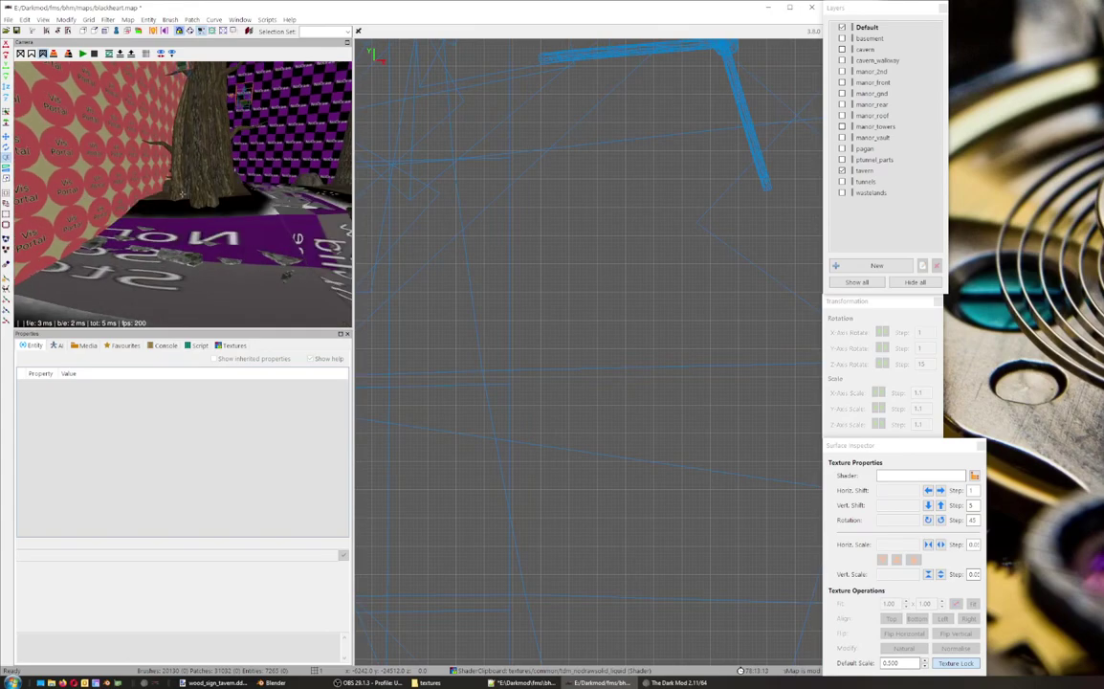
pyautogui.press('Down')
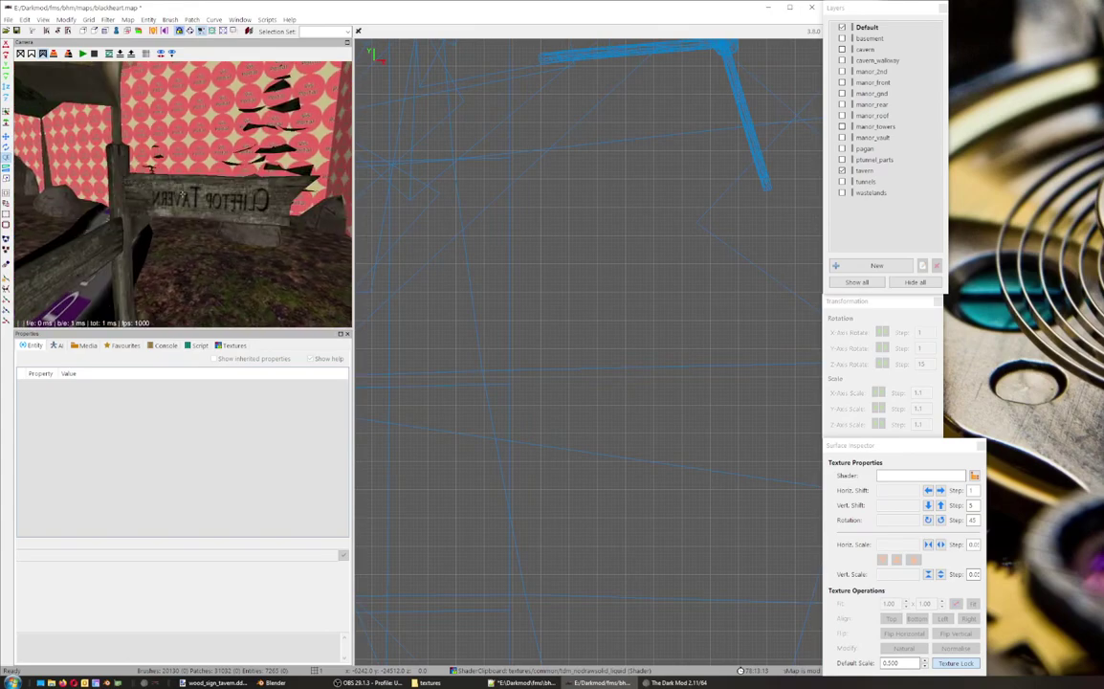
pyautogui.press('Up')
pyautogui.press('Down')
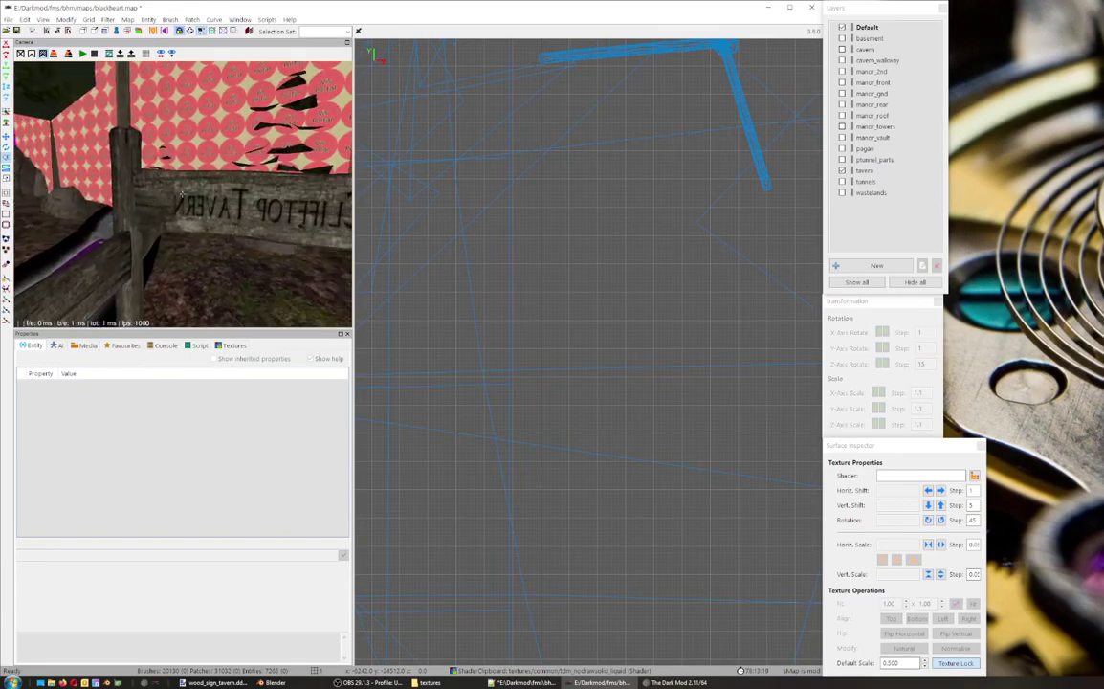
# Step: Switch to The Dark Mod, start the loaded Blackheart Manor mission, and close the console to return to the game view
pyautogui.click(681, 682)
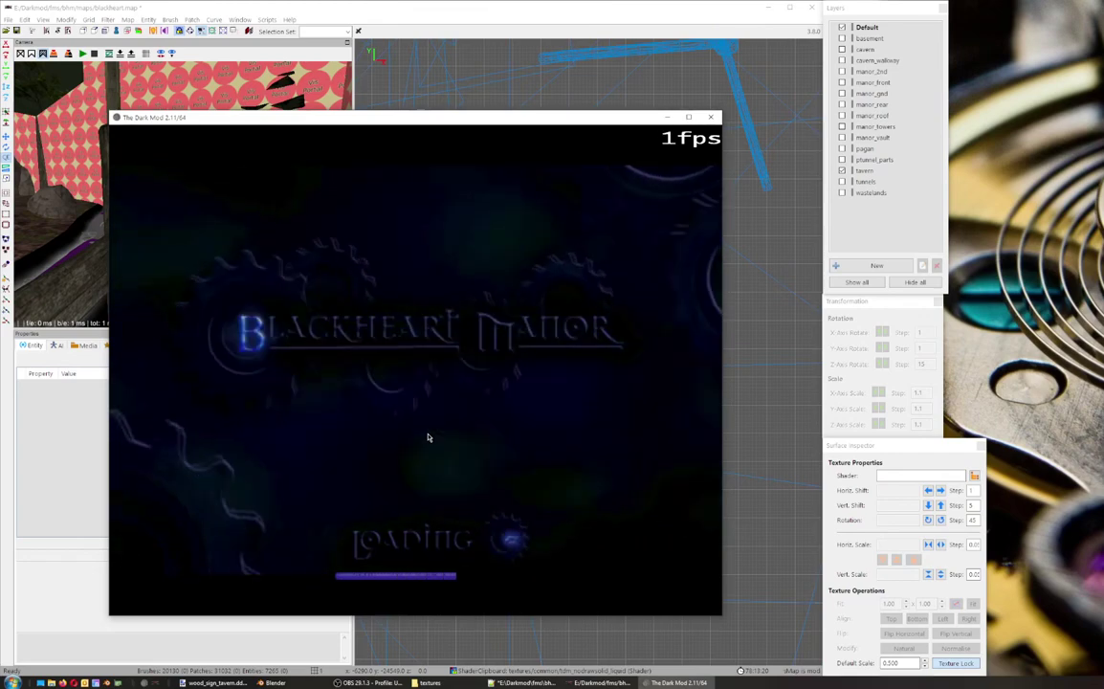
pyautogui.click(415, 369)
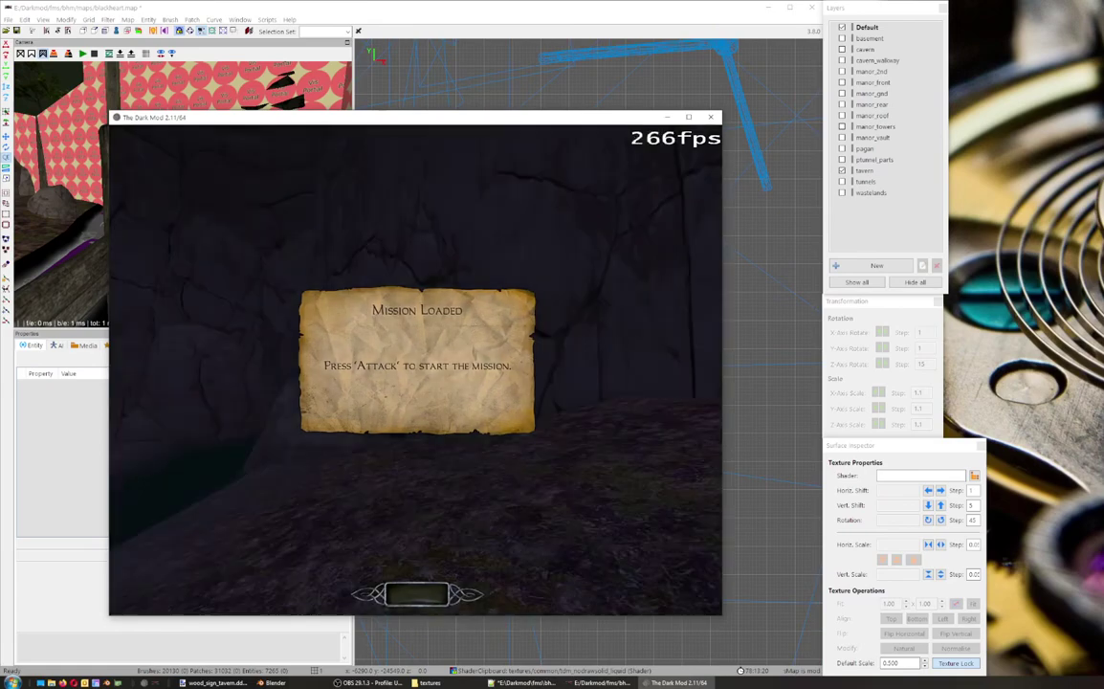
pyautogui.press('`')
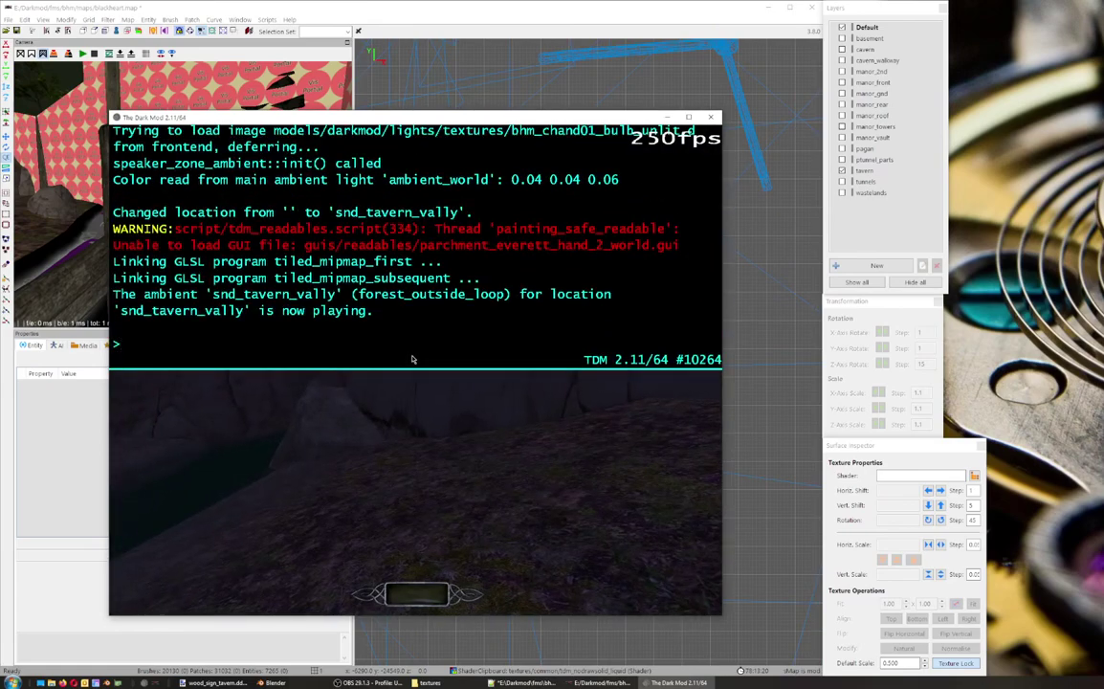
pyautogui.press('`')
pyautogui.press('`')
pyautogui.press('`')
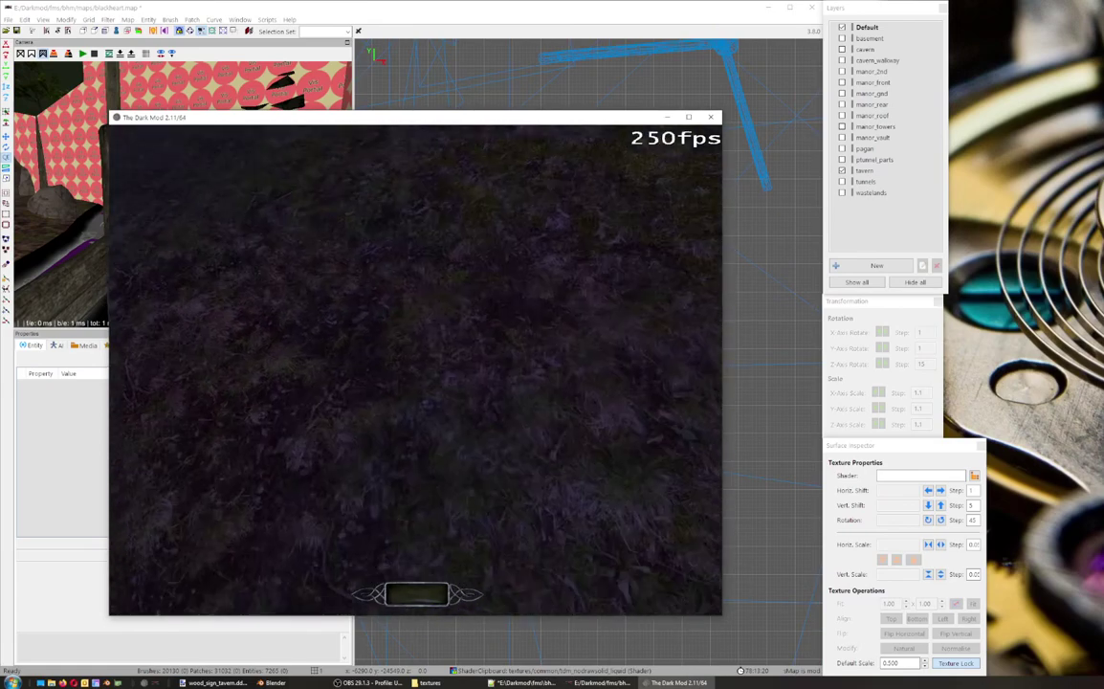
# Step: Move the player through the map to the lantern-lit tavern signpost and reposition the game window
pyautogui.press('w')
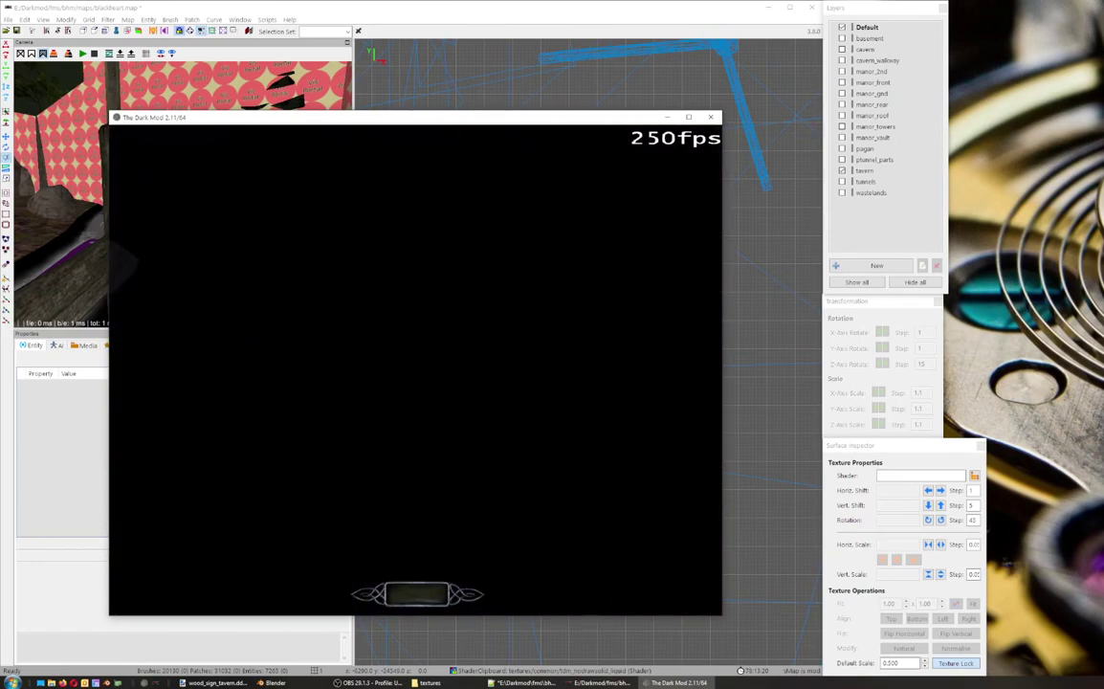
pyautogui.press('w')
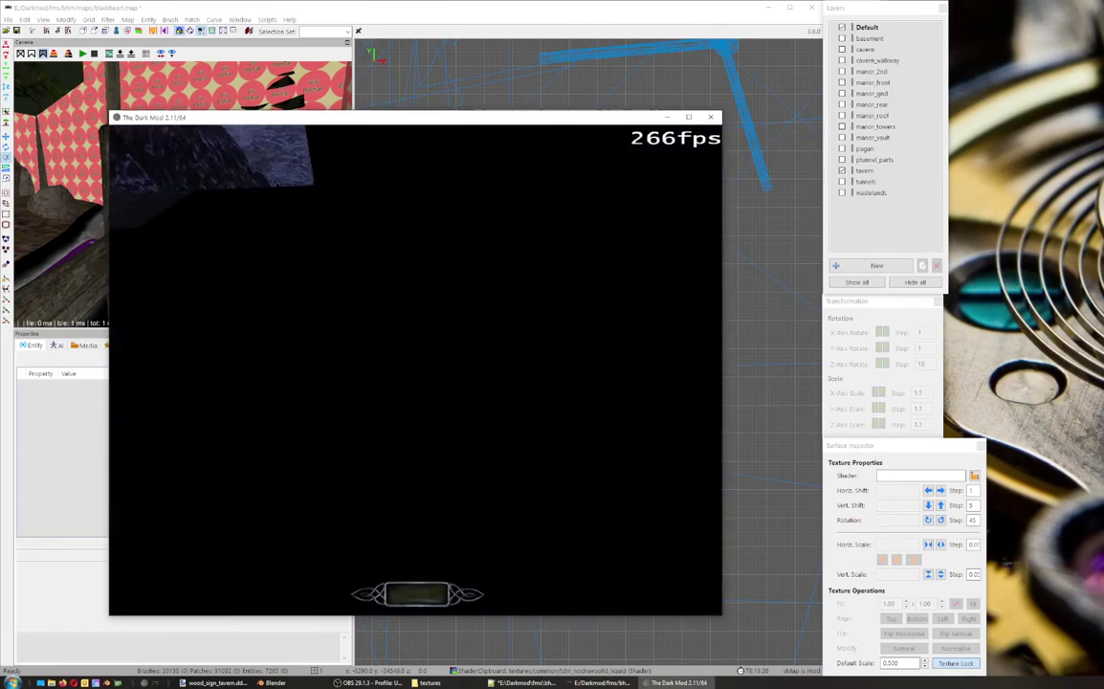
pyautogui.press('`')
pyautogui.moveTo(308, 122); pyautogui.dragTo(1103, 235)
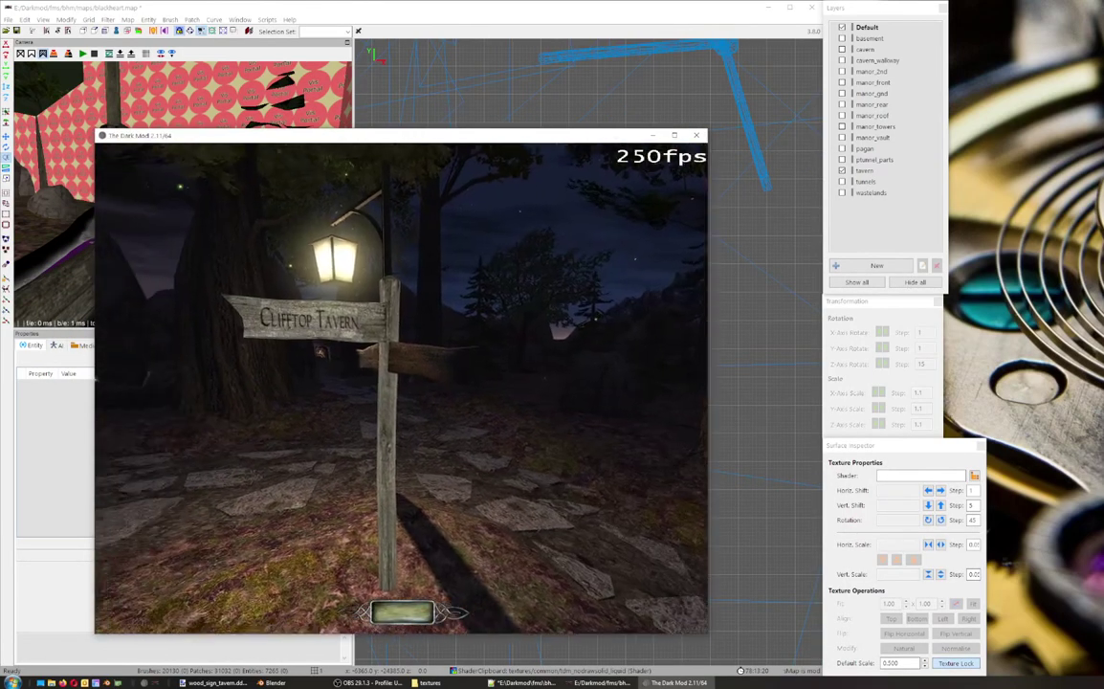
# Step: Walk around the signpost in game and examine the front and back of the Clifftop Tavern board and the blank lower board
pyautogui.press('w')
pyautogui.press('a')
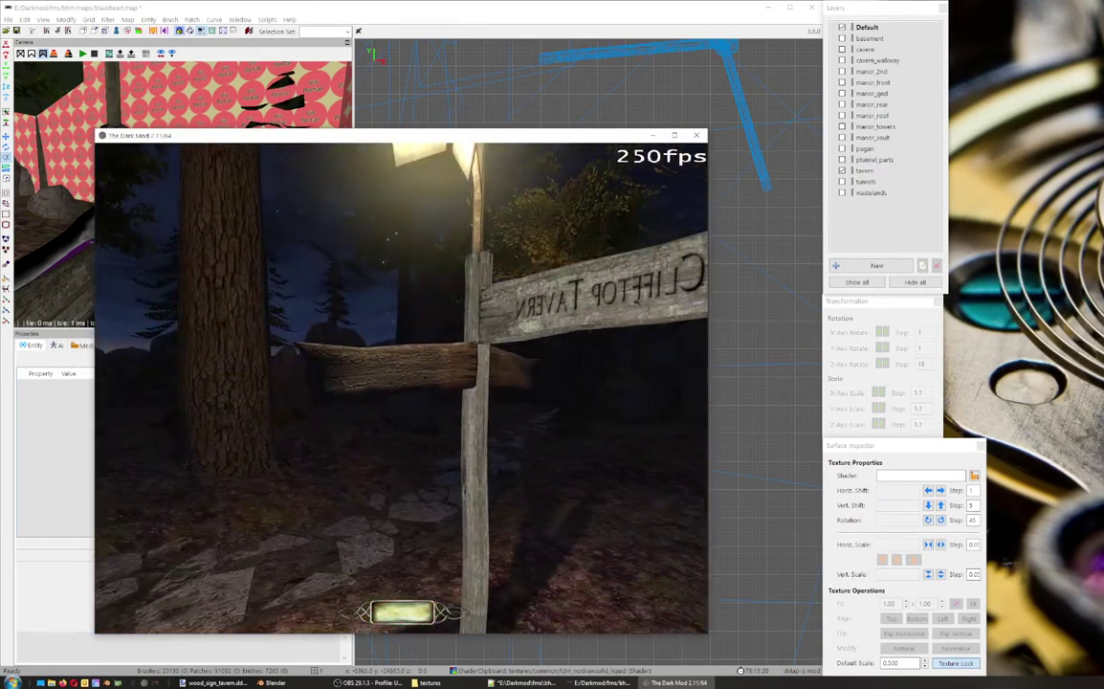
pyautogui.press('d')
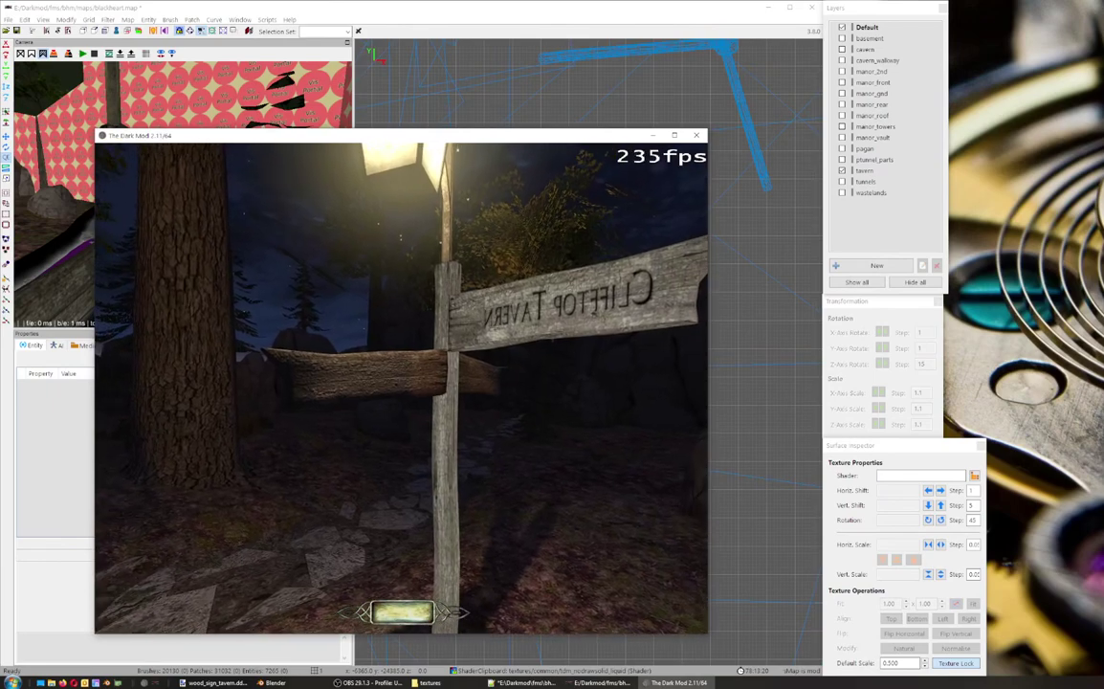
pyautogui.press('w')
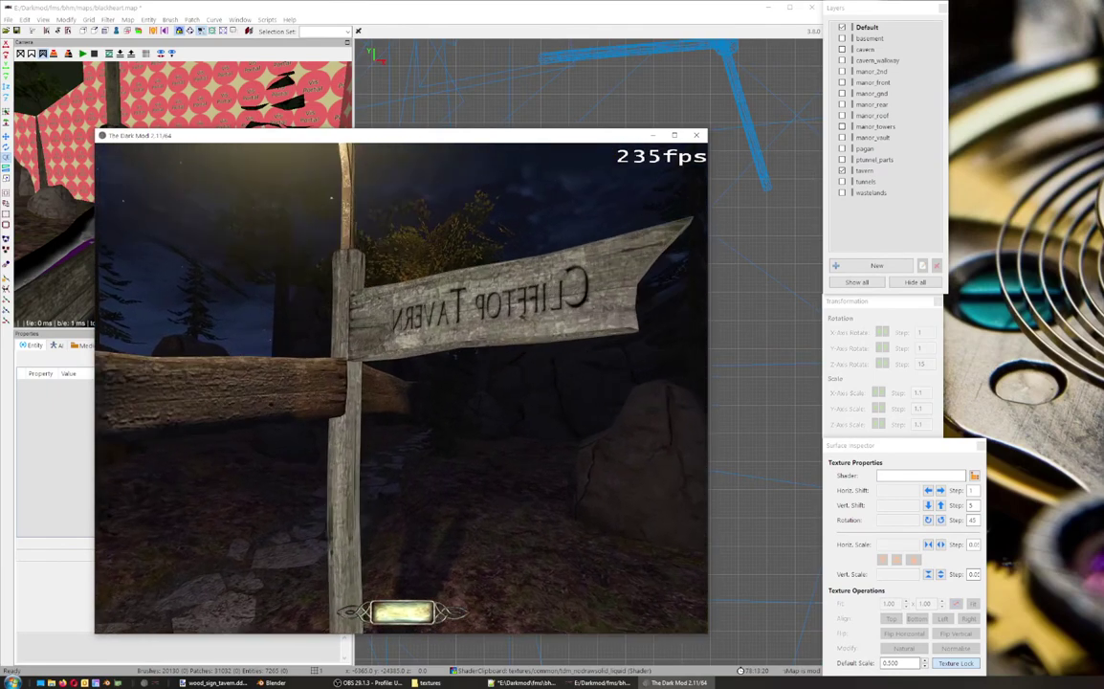
pyautogui.press('w')
pyautogui.press('s')
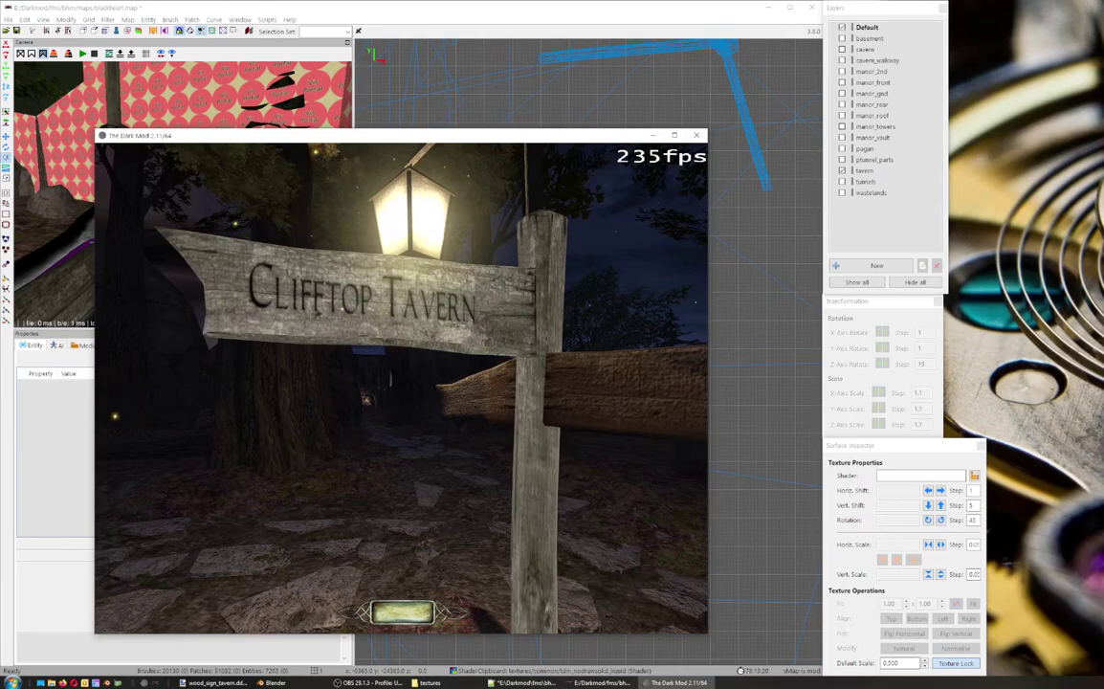
pyautogui.press('w')
pyautogui.press('s')
pyautogui.press('w')
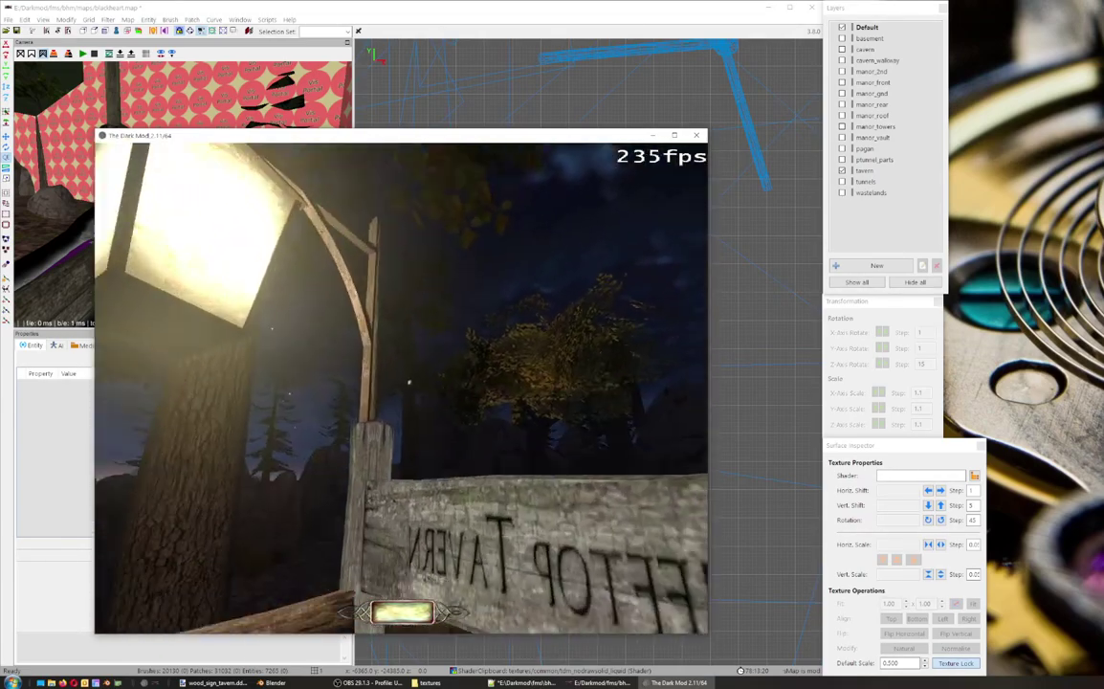
pyautogui.press('s')
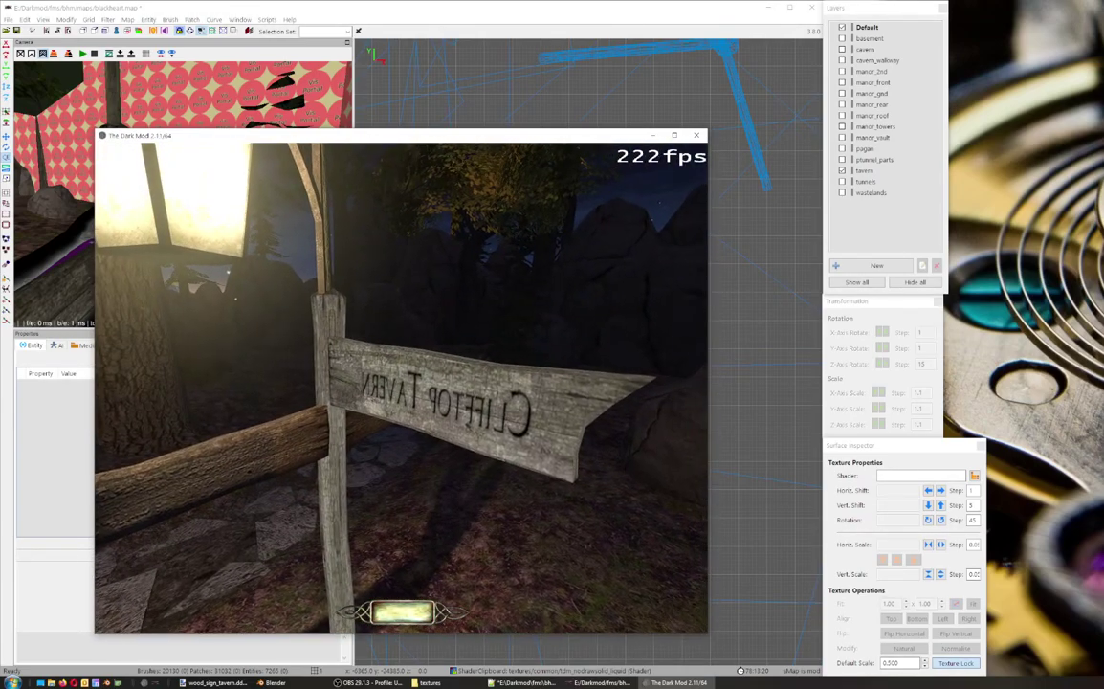
pyautogui.press('d')
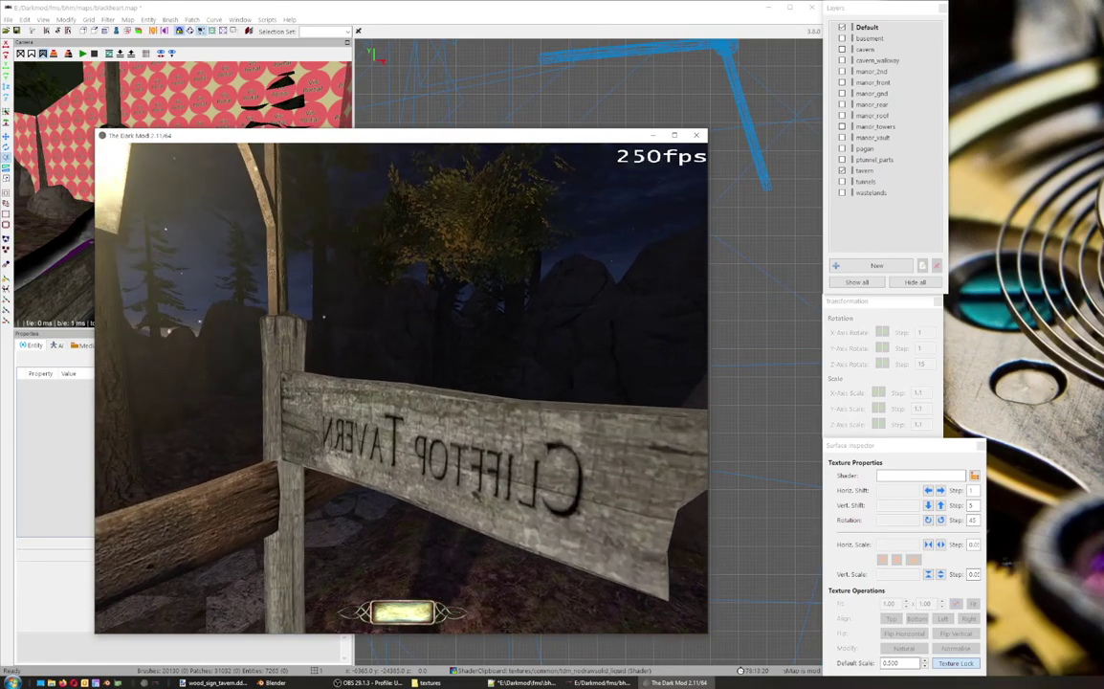
pyautogui.press('w')
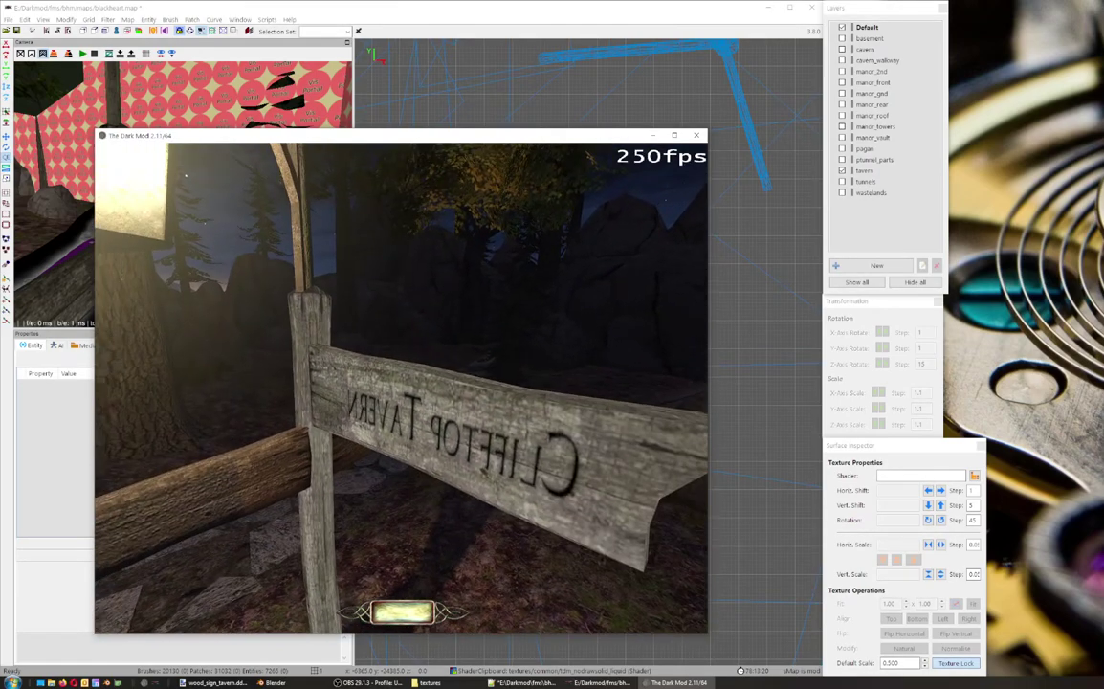
pyautogui.press('d')
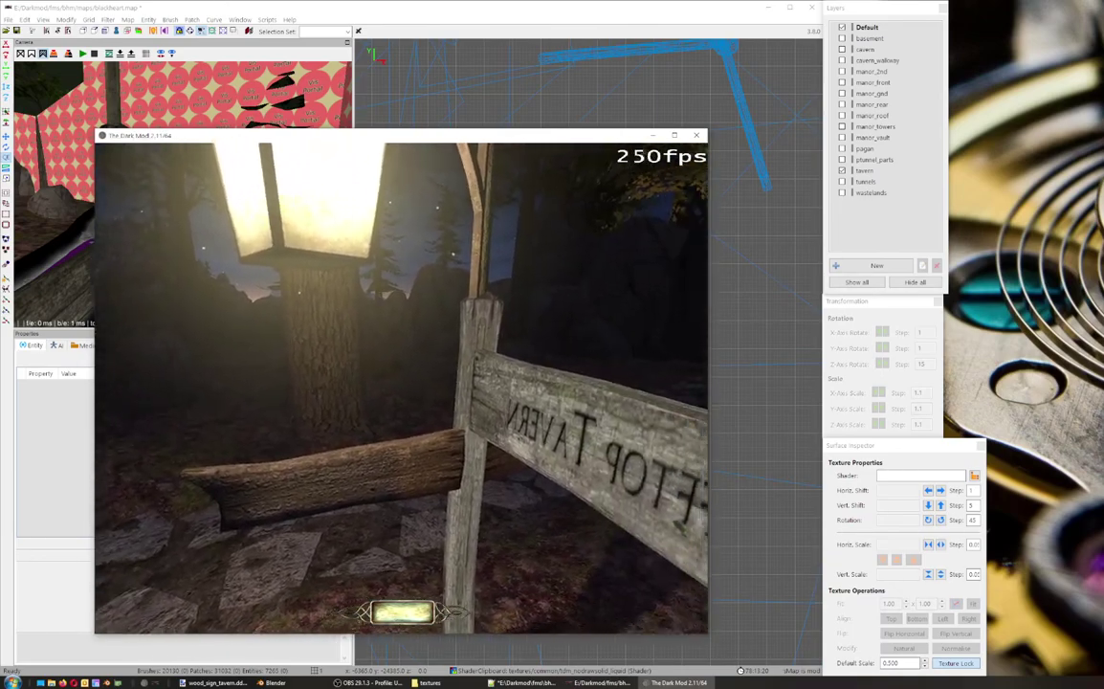
pyautogui.press('d')
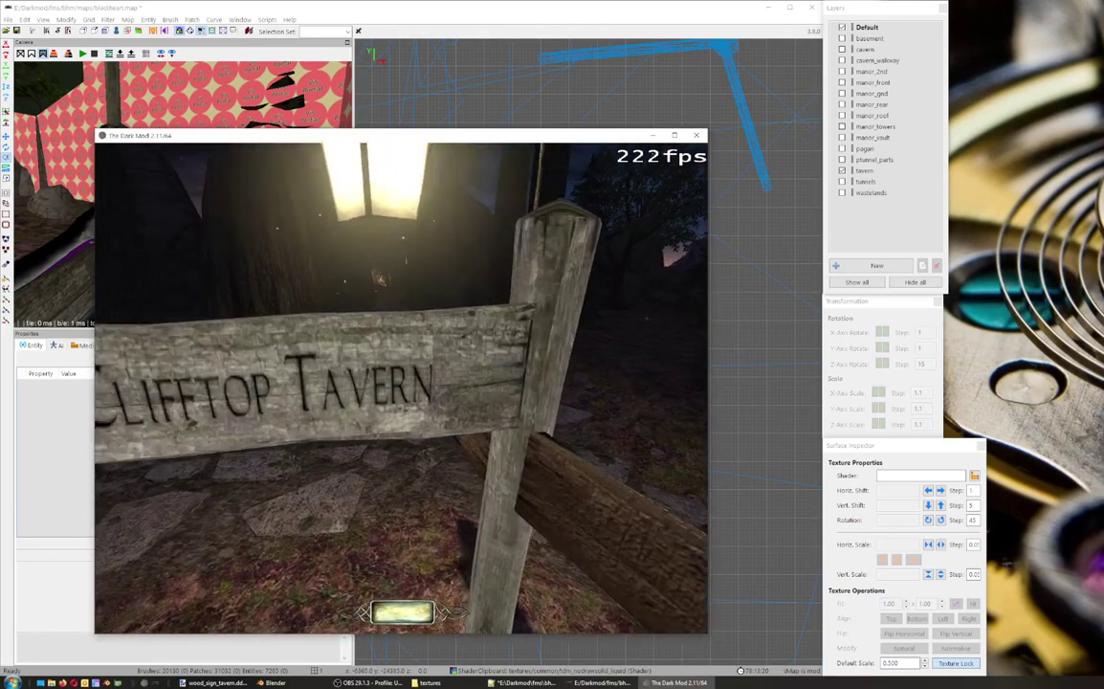
pyautogui.press('d')
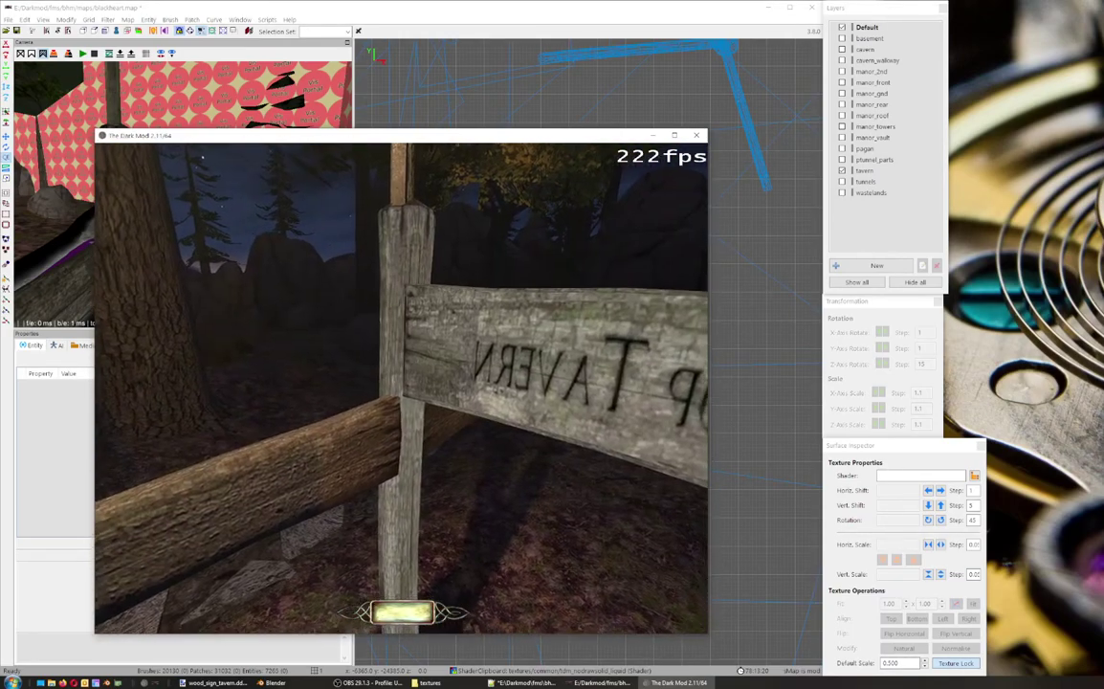
pyautogui.press('a')
pyautogui.press('a')
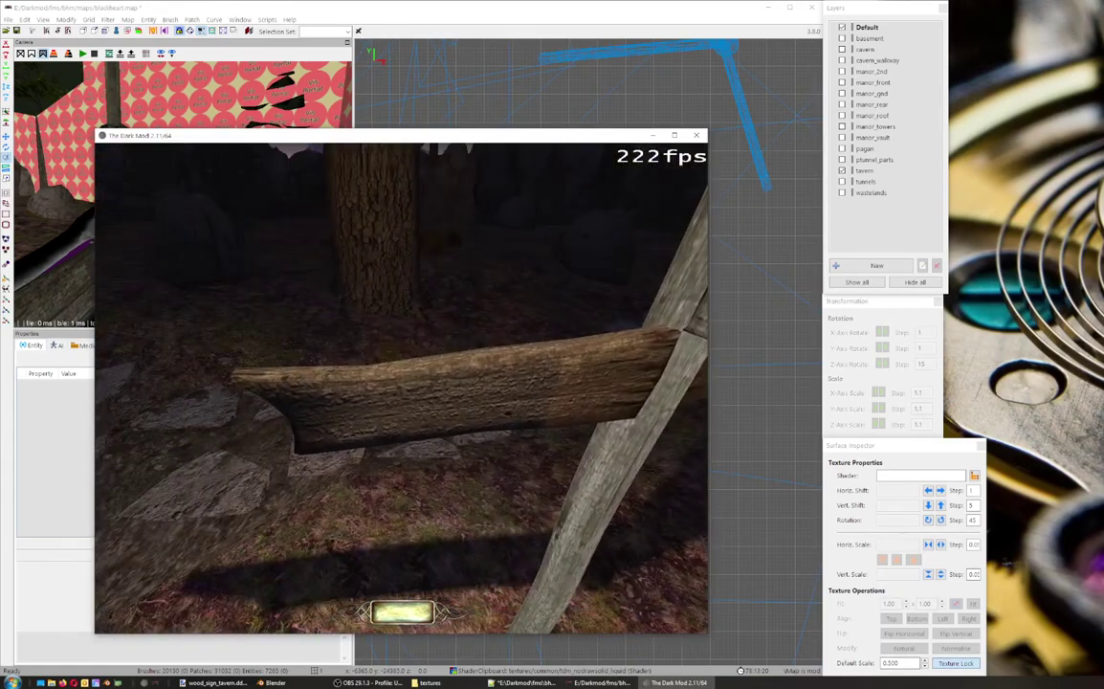
pyautogui.press('a')
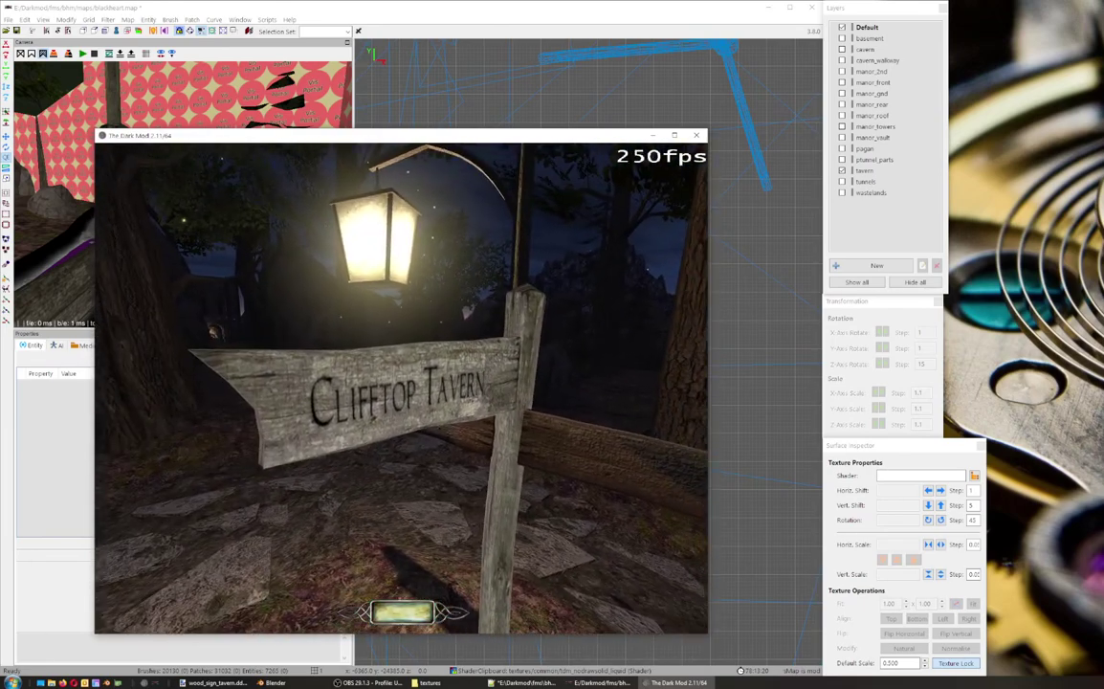
pyautogui.press('w')
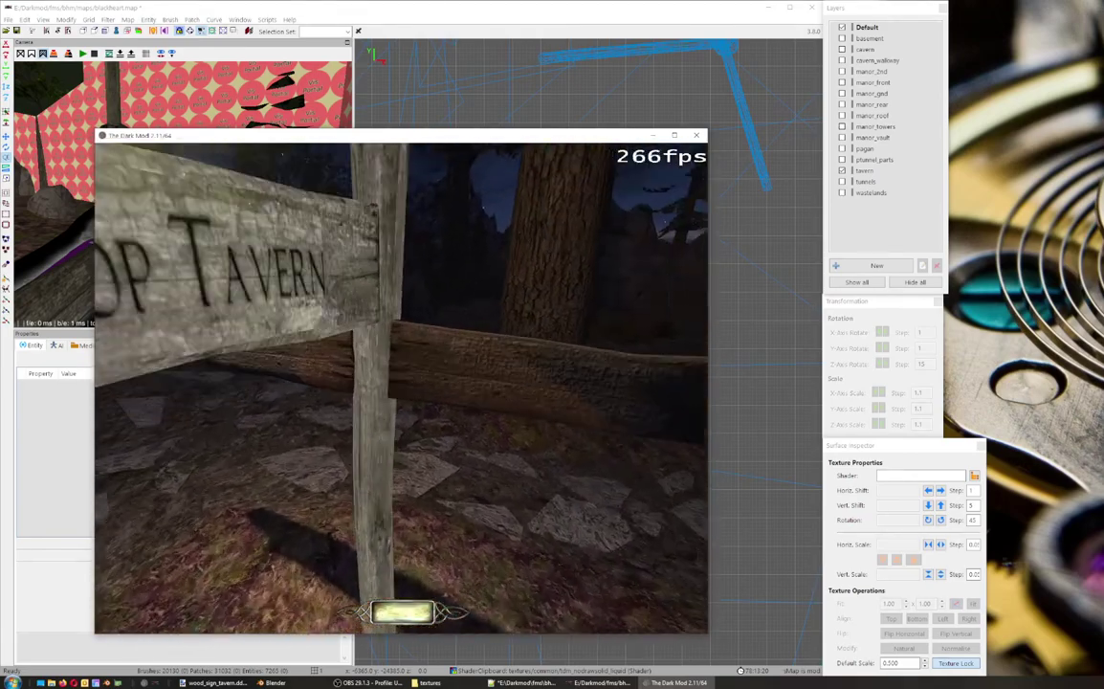
pyautogui.press('s')
pyautogui.press('d')
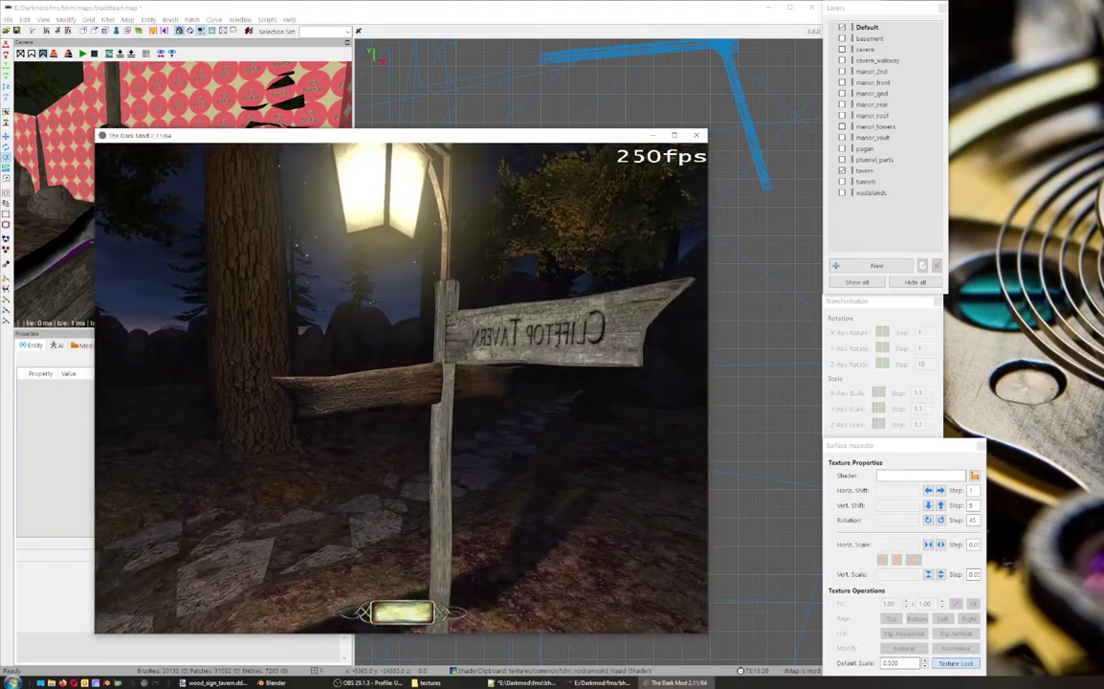